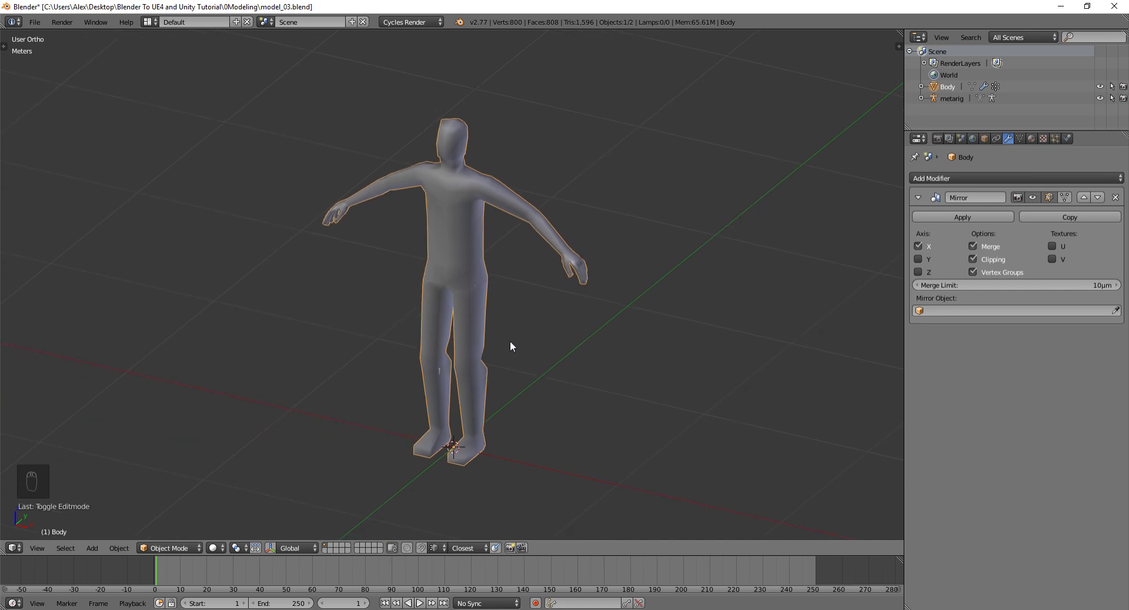
# - Enter Edit Mode on the Body mesh and add a horizontal loop cut around the torso between chest and hips
pyautogui.press('Tab')
pyautogui.moveTo(474, 217); pyautogui.dragTo(506, 194, button='middle')
pyautogui.scroll(4, 500, 156)
pyautogui.keyDown('shift'); pyautogui.moveTo(500, 156); pyautogui.dragTo(488, 282, button='middle'); pyautogui.keyUp('shift')
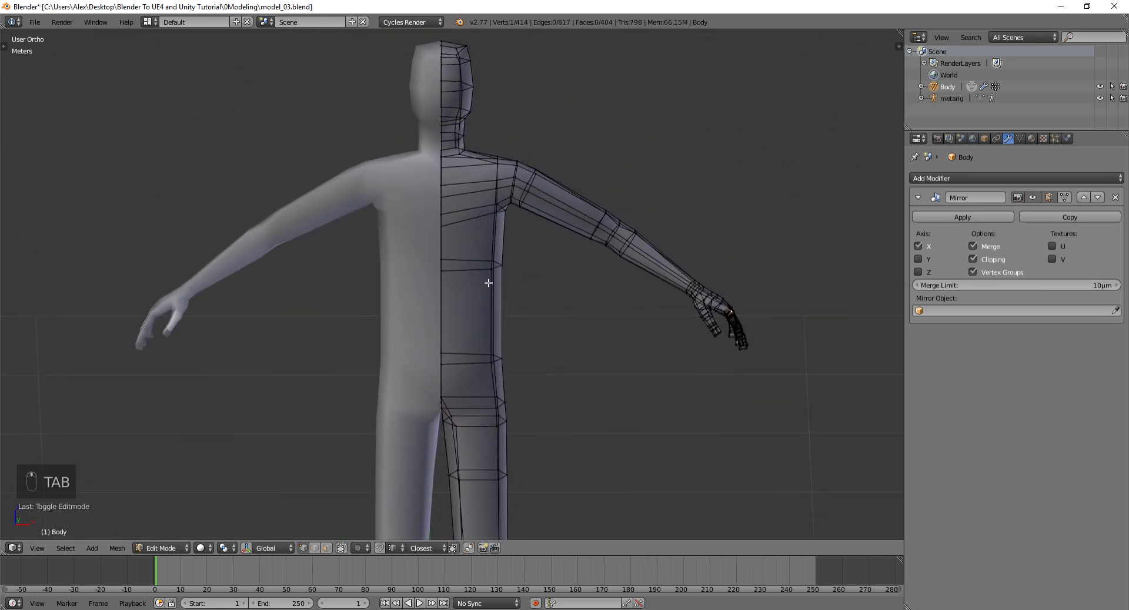
pyautogui.moveTo(491, 245)
pyautogui.mouseDown(button='middle')
pyautogui.moveTo(361, 251)
pyautogui.moveTo(497, 256)
pyautogui.mouseUp(button='middle')
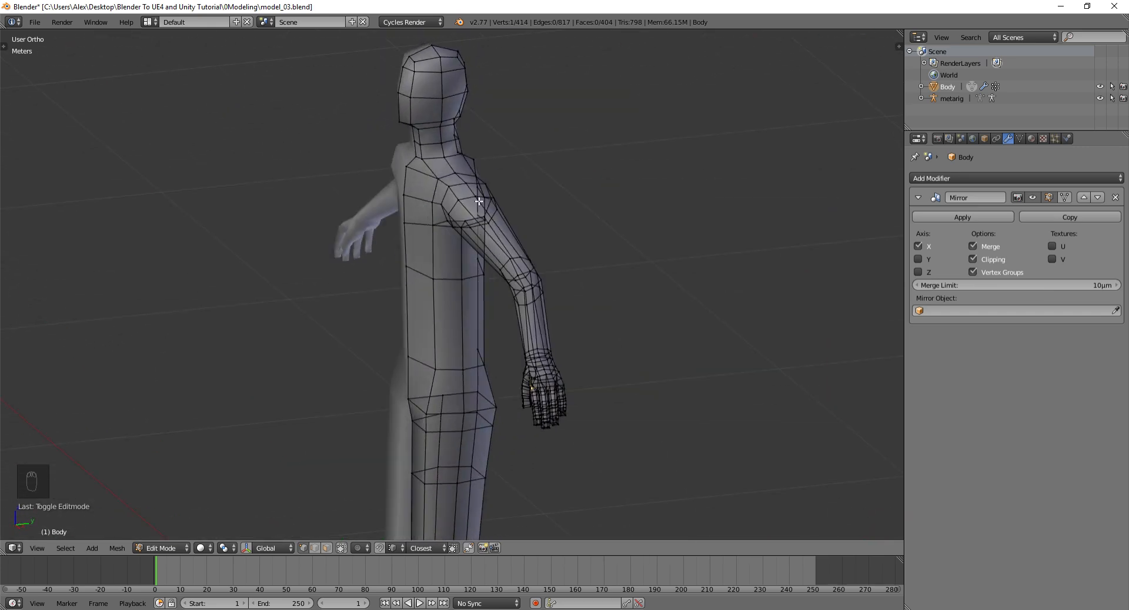
pyautogui.moveTo(526, 317); pyautogui.dragTo(453, 193, button='middle')
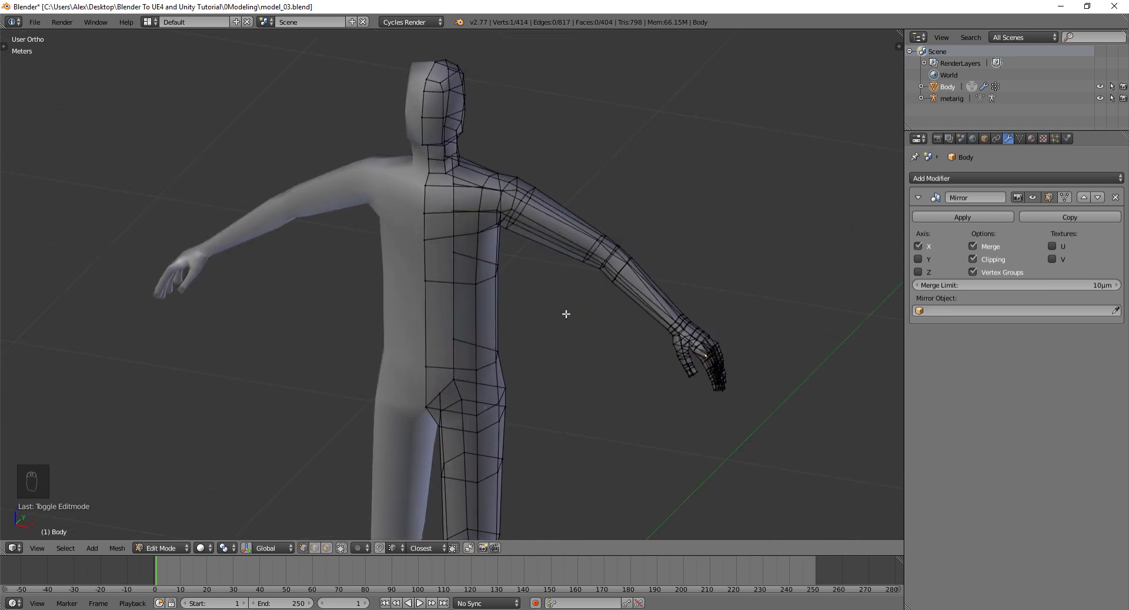
pyautogui.moveTo(565, 315); pyautogui.dragTo(498, 321, button='middle')
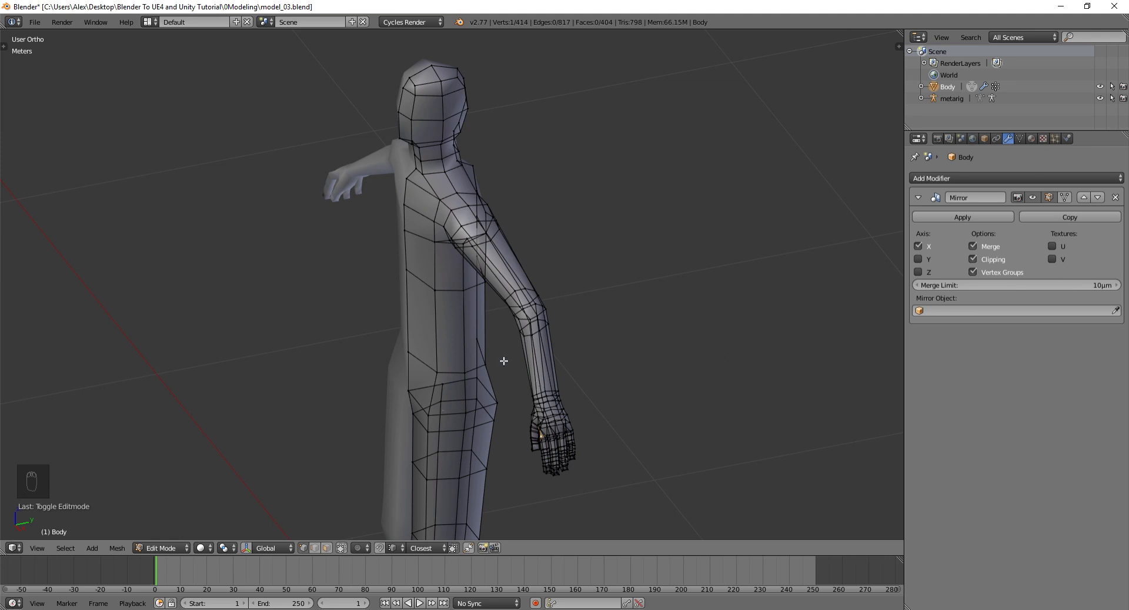
pyautogui.moveTo(504, 362); pyautogui.dragTo(524, 347, button='middle')
pyautogui.scroll(4, 479, 370)
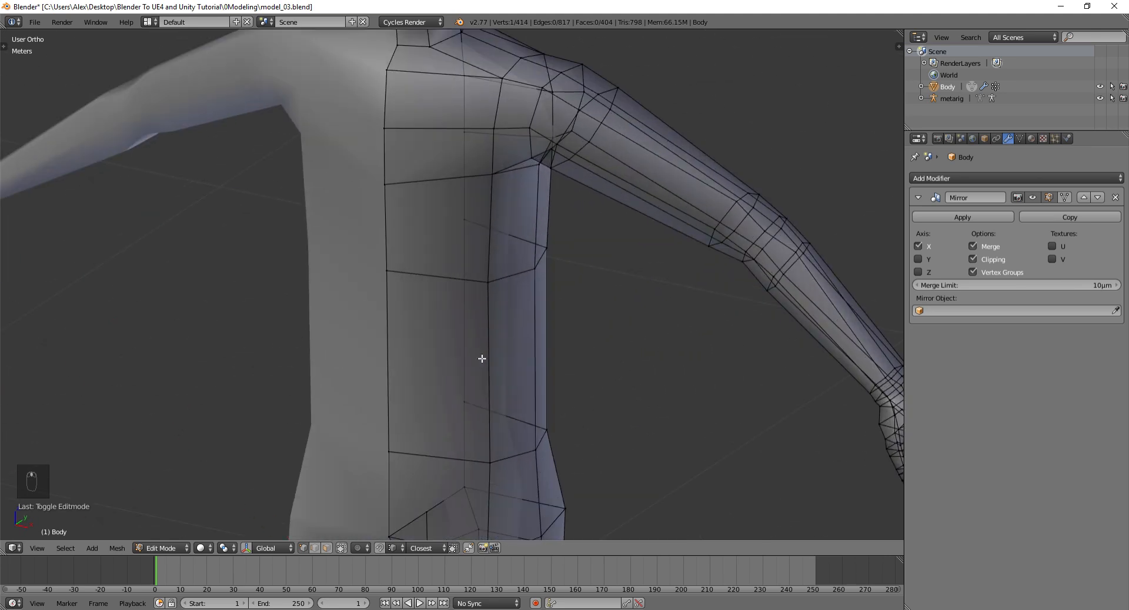
pyautogui.hotkey('ctrl', 'r')
pyautogui.click(476, 347)
pyautogui.click(476, 348)
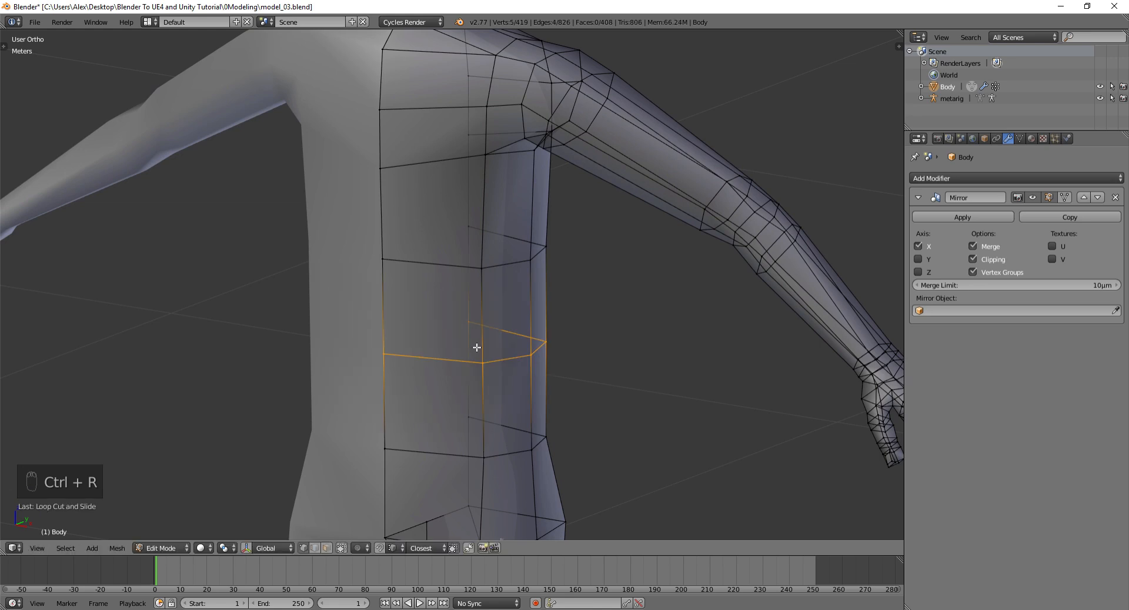
pyautogui.scroll(-6, 564, 344)
pyautogui.press('a')
# - Add one loop cut around the upper arm and another around the forearm, leaving the mesh deselected
pyautogui.moveTo(509, 330); pyautogui.dragTo(544, 330, button='middle')
pyautogui.scroll(3, 532, 356)
pyautogui.scroll(-1, 624, 246)
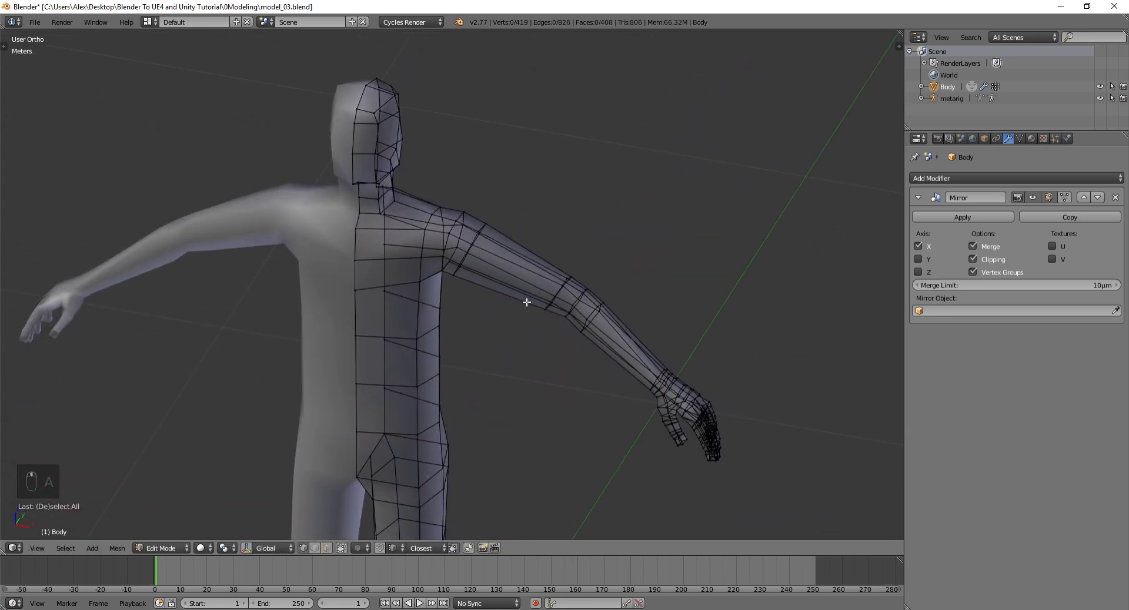
pyautogui.hotkey('ctrl', 'r')
pyautogui.click(517, 262)
pyautogui.click(600, 313)
pyautogui.hotkey('ctrl', 'r')
pyautogui.click(617, 334)
pyautogui.press('a')
pyautogui.moveTo(616, 334); pyautogui.dragTo(564, 288, button='middle')
pyautogui.scroll(-5, 564, 289)
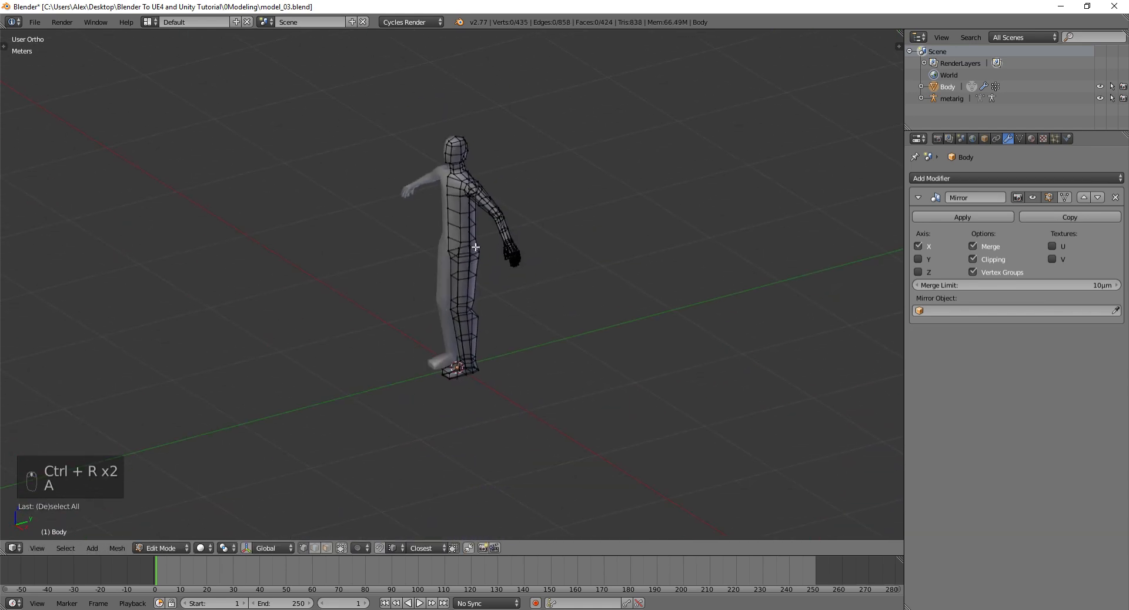
# - Return the body to Object Mode and save the file under the incremented name model_04.blend
pyautogui.scroll(7, 474, 245)
pyautogui.scroll(-3, 479, 416)
pyautogui.scroll(-2, 483, 415)
pyautogui.moveTo(482, 414); pyautogui.dragTo(531, 389, button='middle')
pyautogui.scroll(-2, 532, 388)
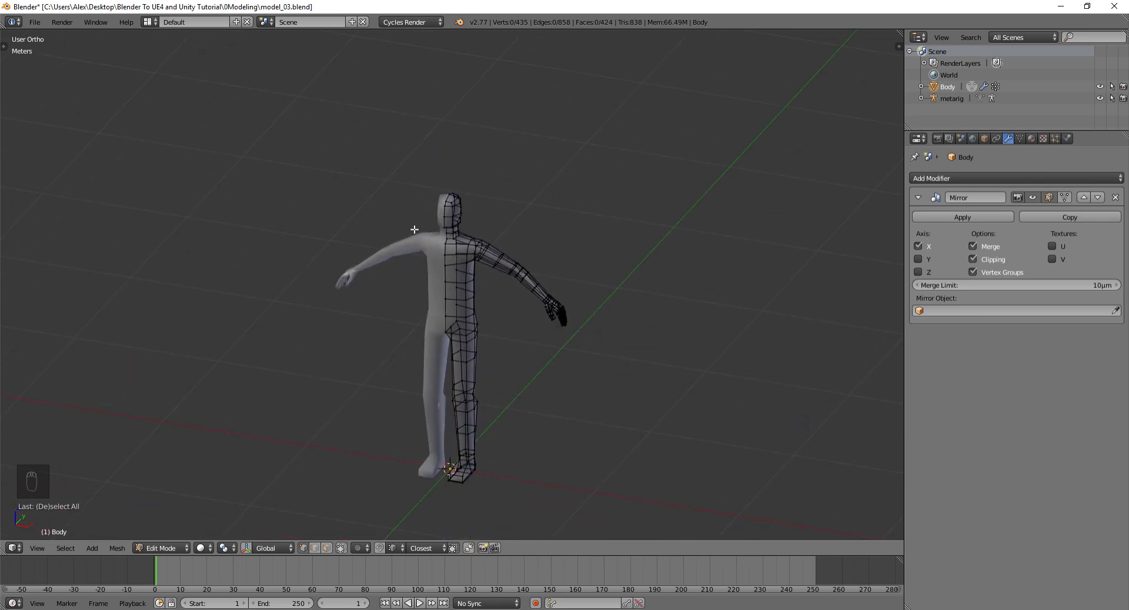
pyautogui.press('Tab')
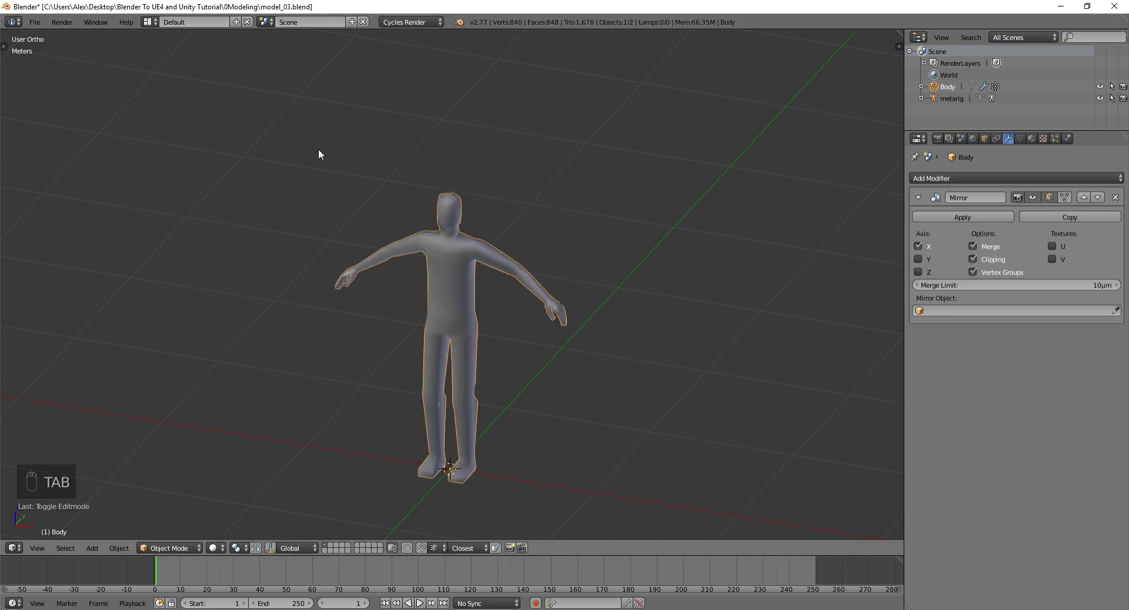
pyautogui.hotkey('ctrl', 'shift', 's')
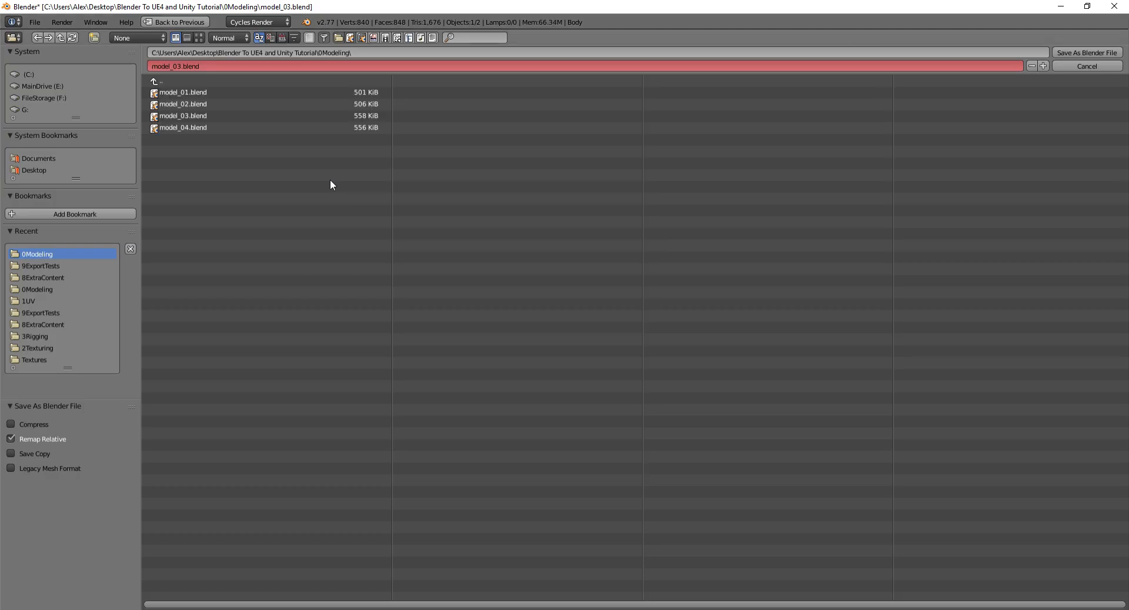
pyautogui.press('Return')
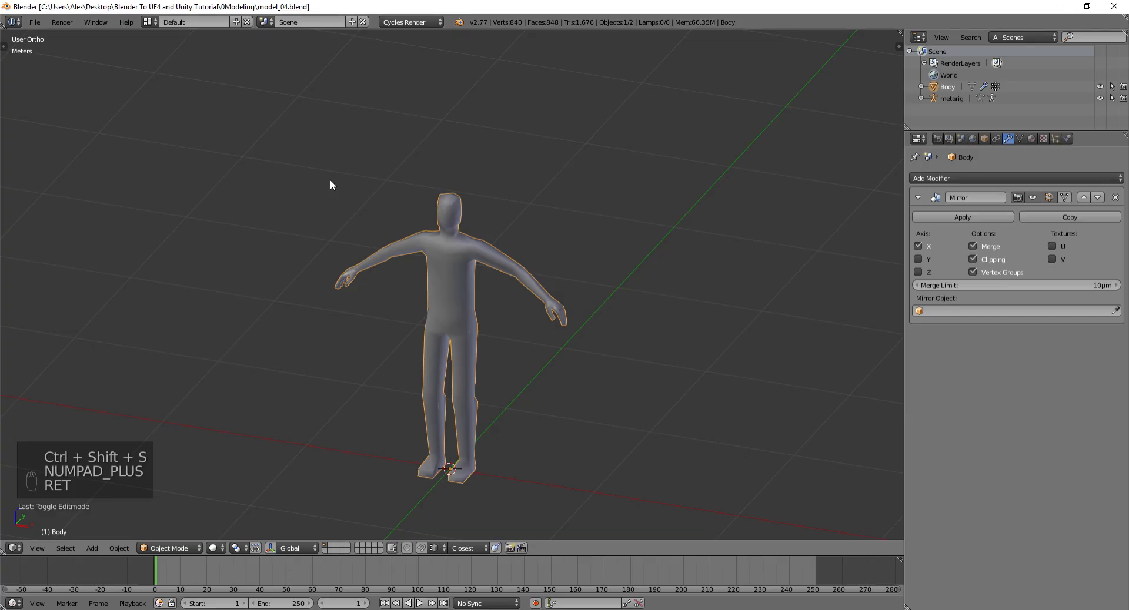
# - Save the file as model_UV_01.blend in the project's 1UV folder
pyautogui.click(34, 22)
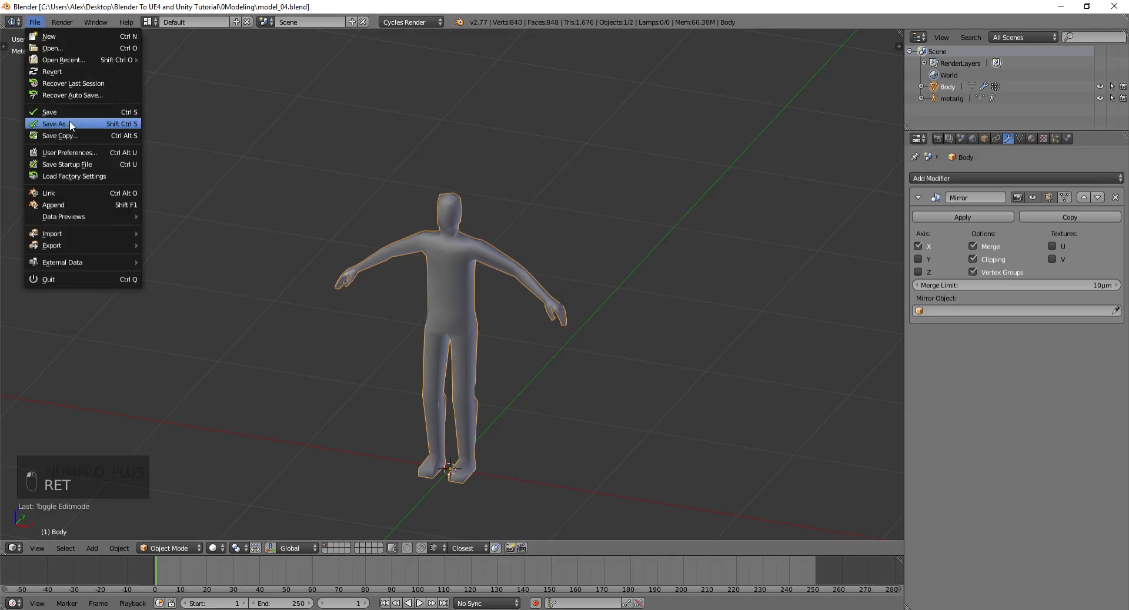
pyautogui.click(69, 121)
pyautogui.click(214, 80)
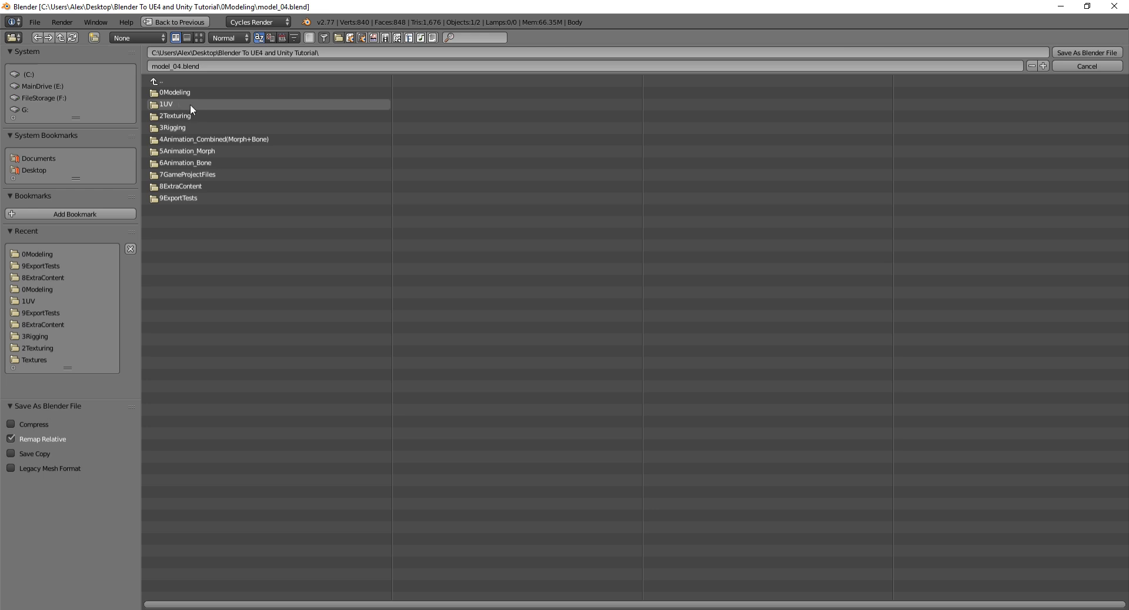
pyautogui.click(182, 104)
pyautogui.click(174, 68)
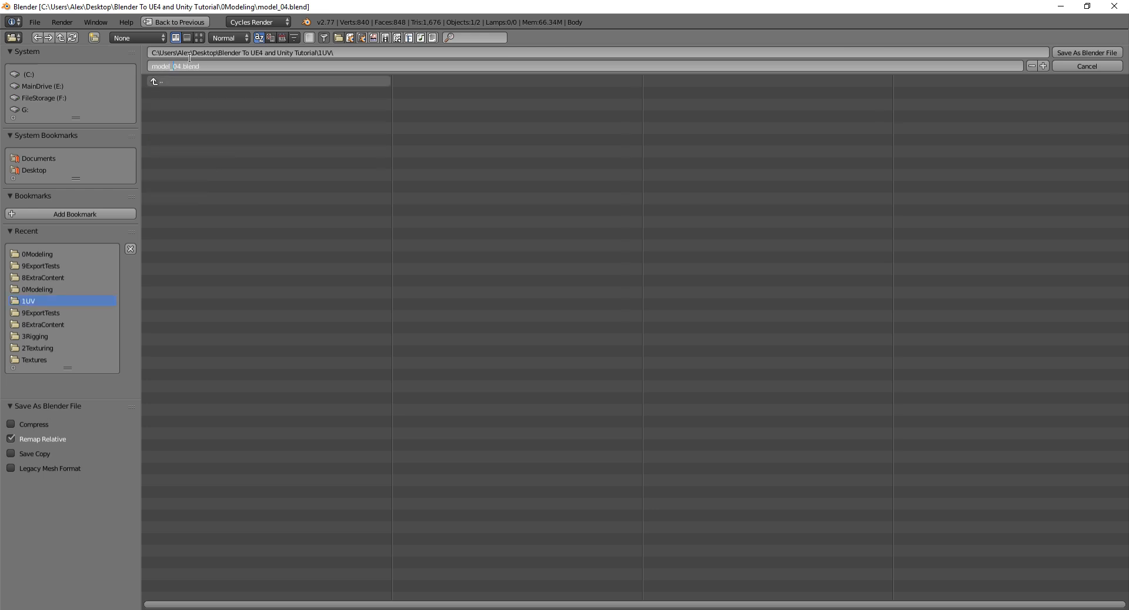
pyautogui.write('UV_01')
pyautogui.click(1077, 52)
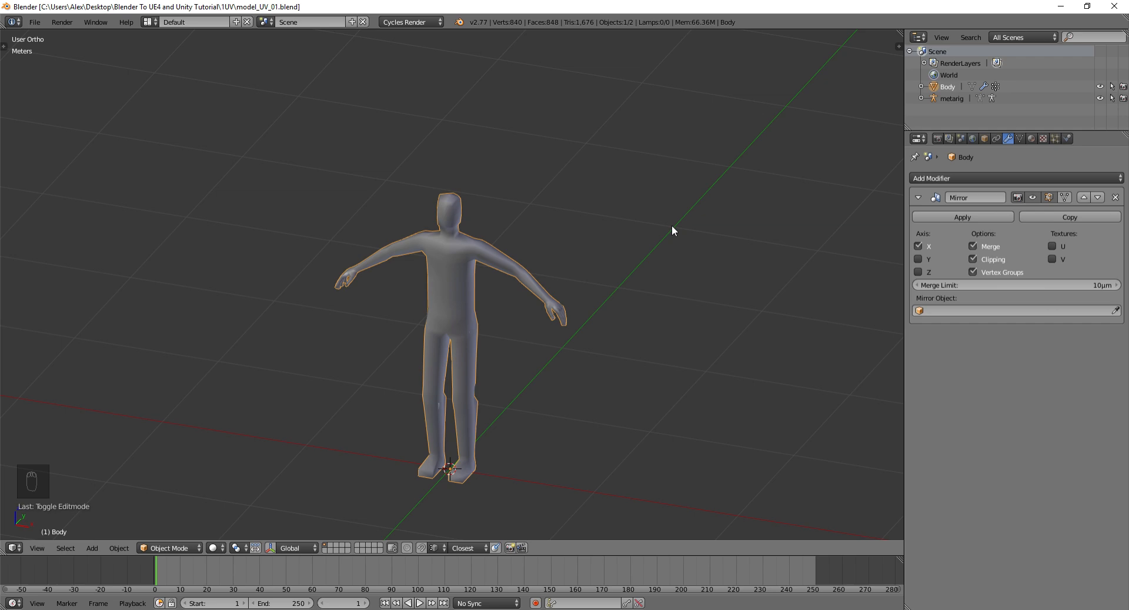
# - Save an incremented version of the file as model_UV_02.blend in the 1UV folder
pyautogui.hotkey('ctrl', 'shift', 's')
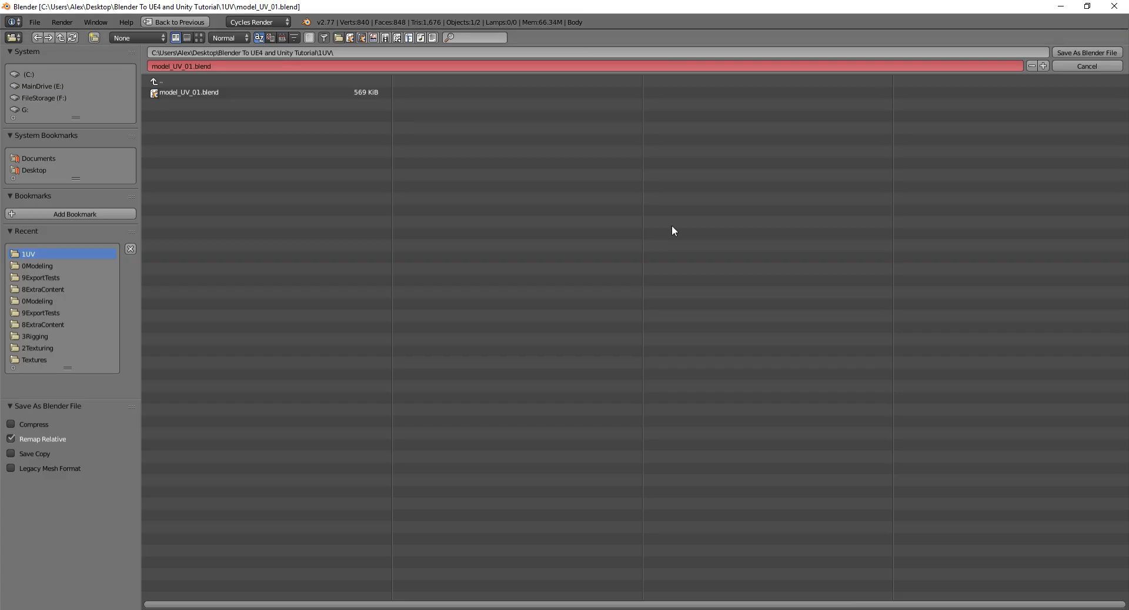
pyautogui.press('KP_Add')
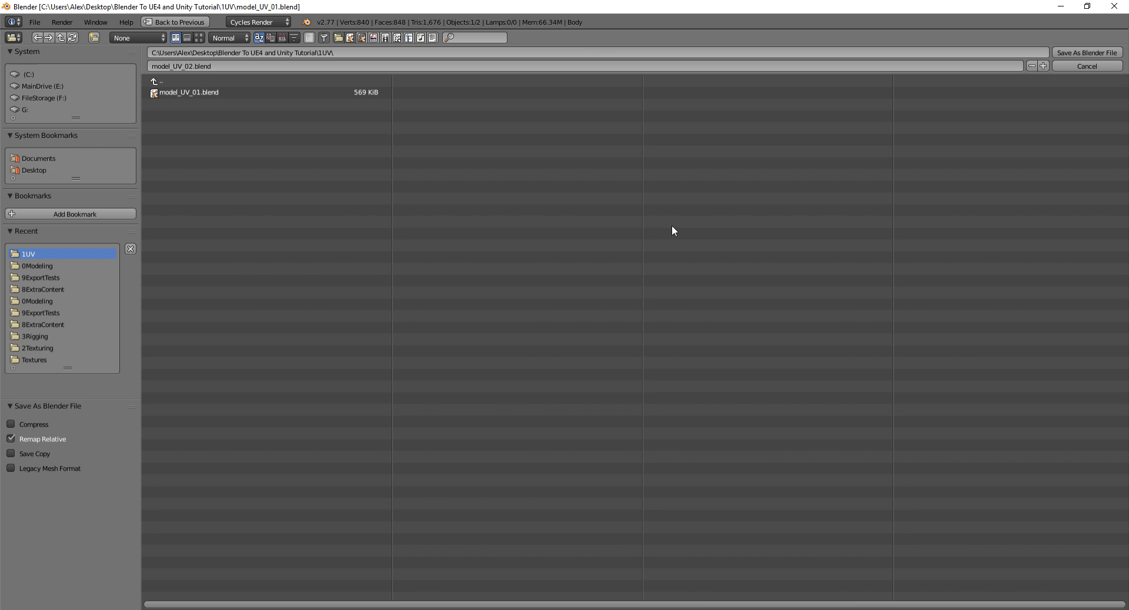
pyautogui.press('Return')
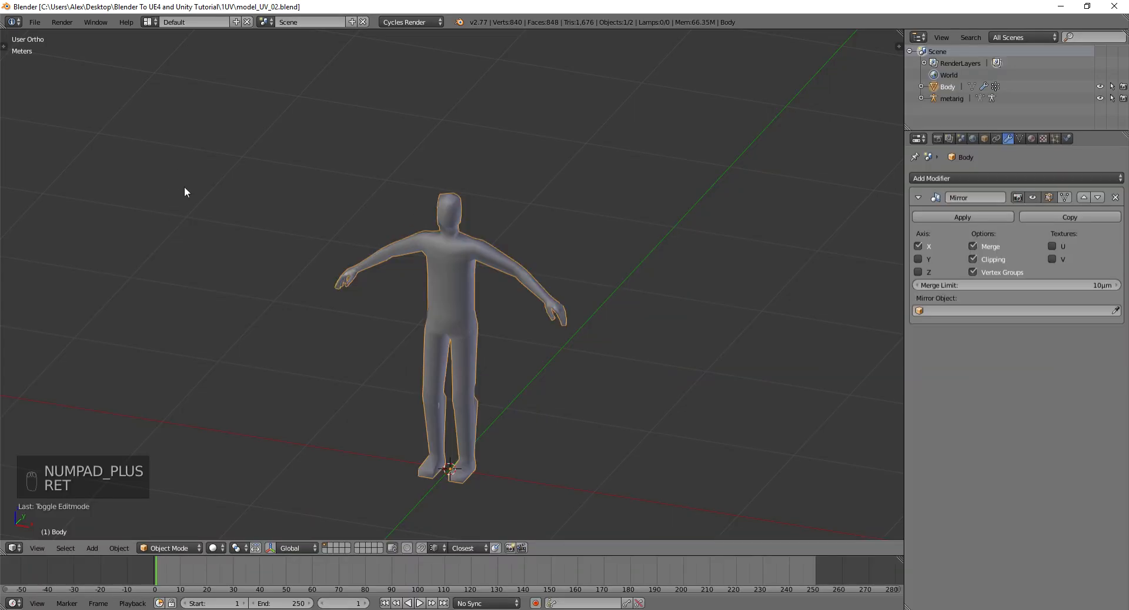
# - Examine the body from front and back in Object and Edit Mode, comparing the editable half with its mirrored half
pyautogui.keyDown('shift'); pyautogui.moveTo(470, 256); pyautogui.dragTo(503, 255, button='middle'); pyautogui.keyUp('shift')
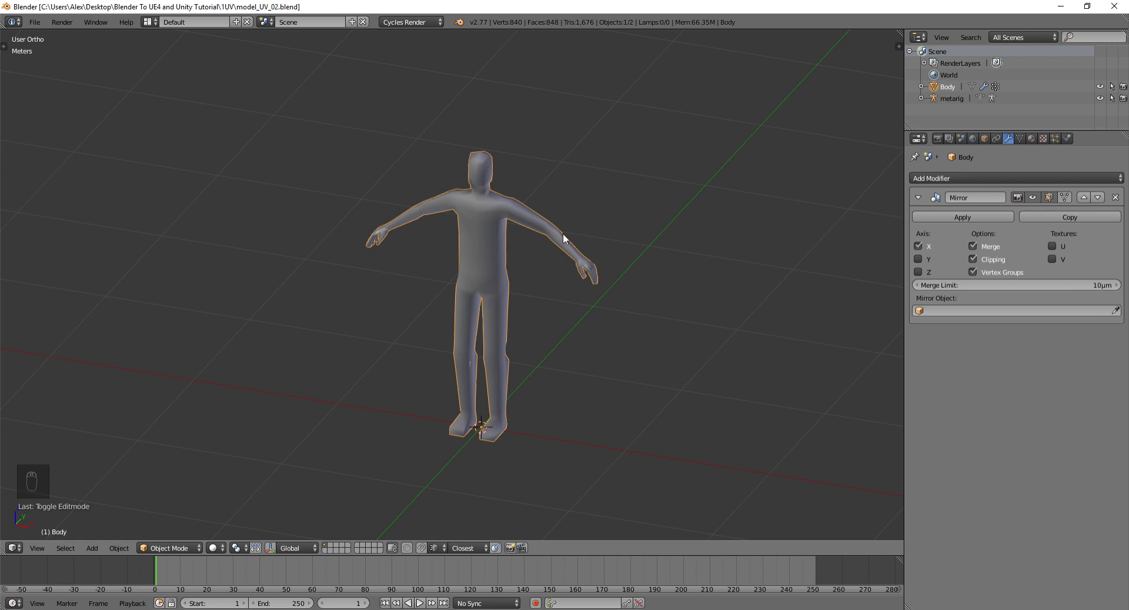
pyautogui.moveTo(562, 235); pyautogui.dragTo(495, 209, button='middle')
pyautogui.press('Tab')
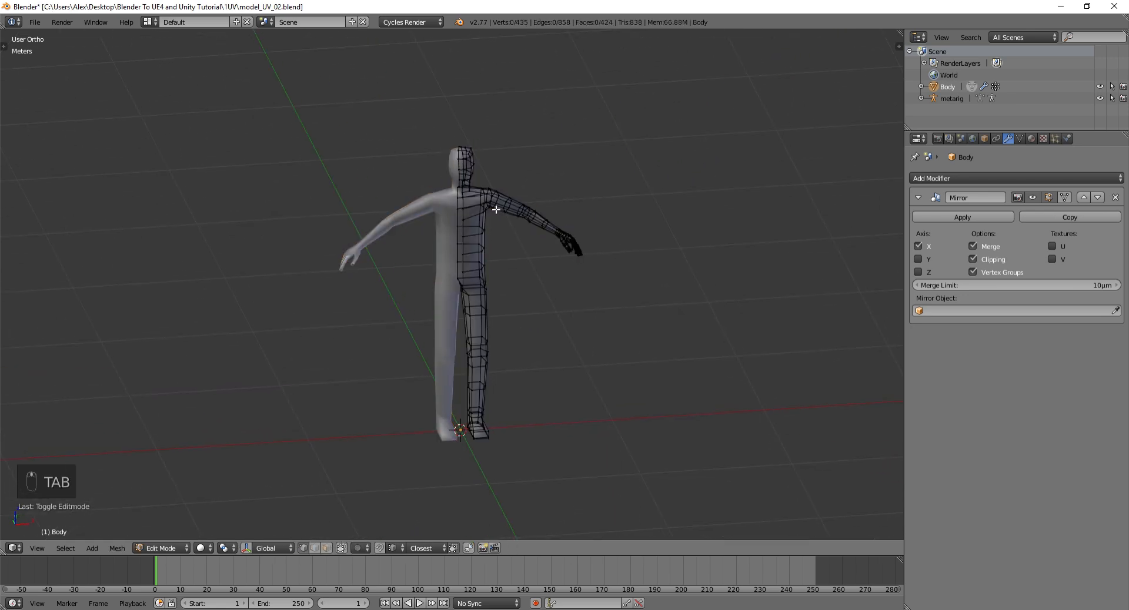
pyautogui.moveTo(585, 201); pyautogui.dragTo(512, 202, button='middle')
pyautogui.moveTo(584, 205); pyautogui.dragTo(389, 203, button='middle')
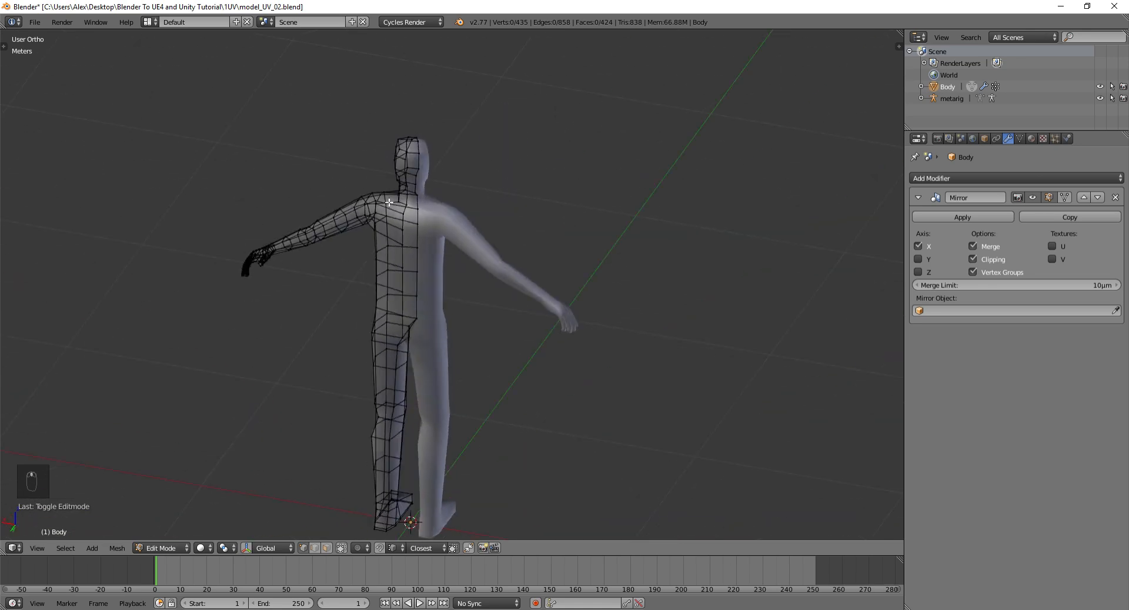
pyautogui.scroll(5, 376, 211)
pyautogui.press('Tab')
pyautogui.press('Tab')
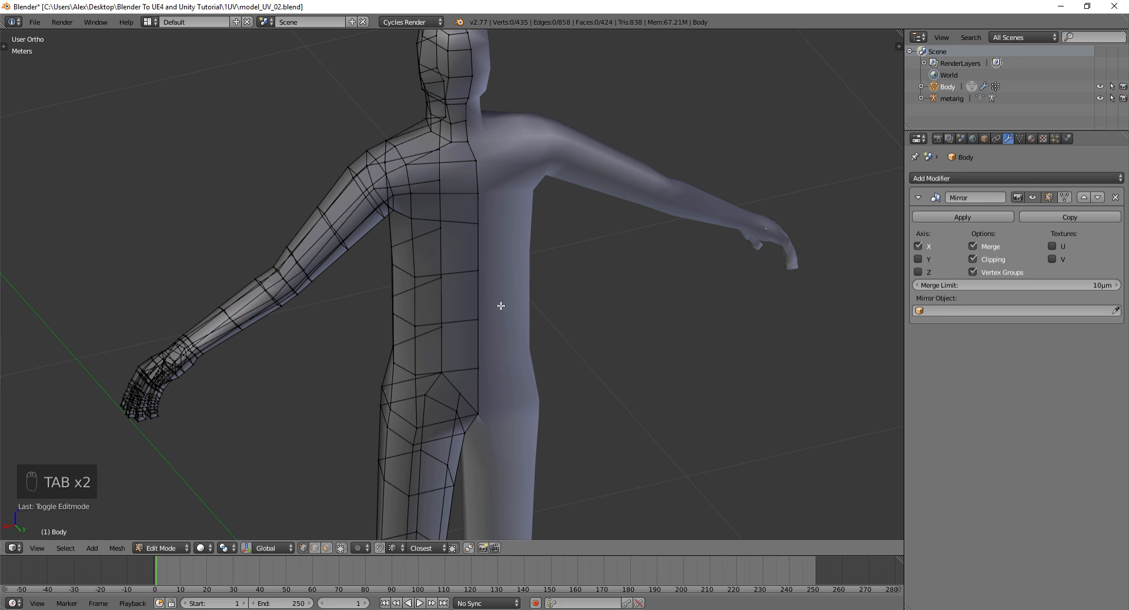
pyautogui.scroll(-4, 517, 202)
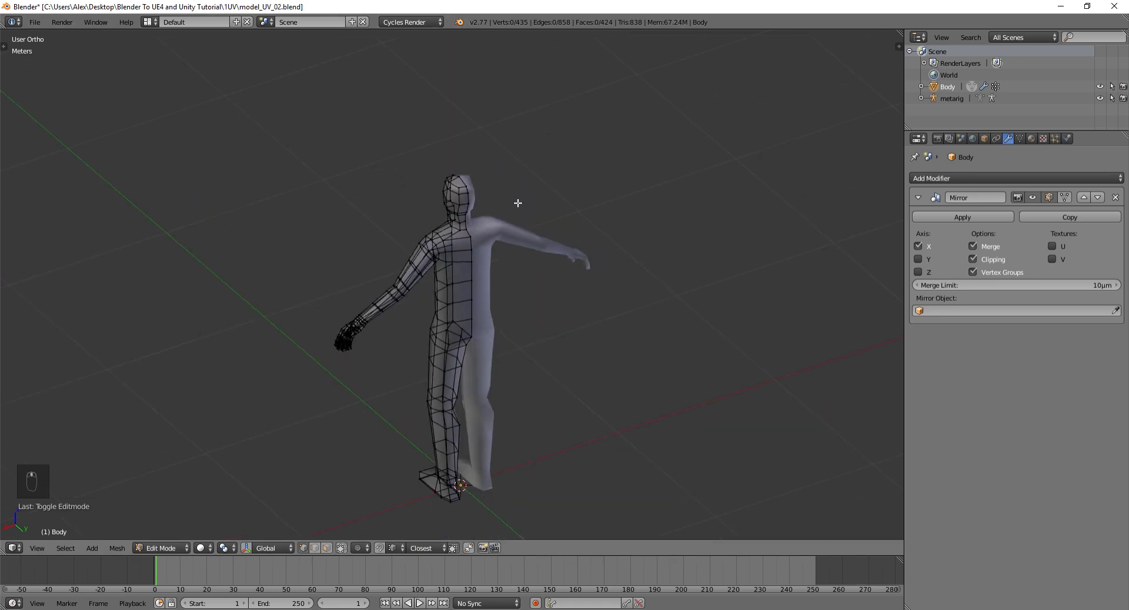
pyautogui.press('Tab')
pyautogui.moveTo(517, 202); pyautogui.dragTo(613, 202, button='middle')
pyautogui.press('Tab')
# - Select the whole body mesh and split the 3D view to show a UV/Image Editor beside it
pyautogui.press('a')
pyautogui.press('a')
pyautogui.press('a')
pyautogui.press('a')
pyautogui.press('a')
pyautogui.press('a')
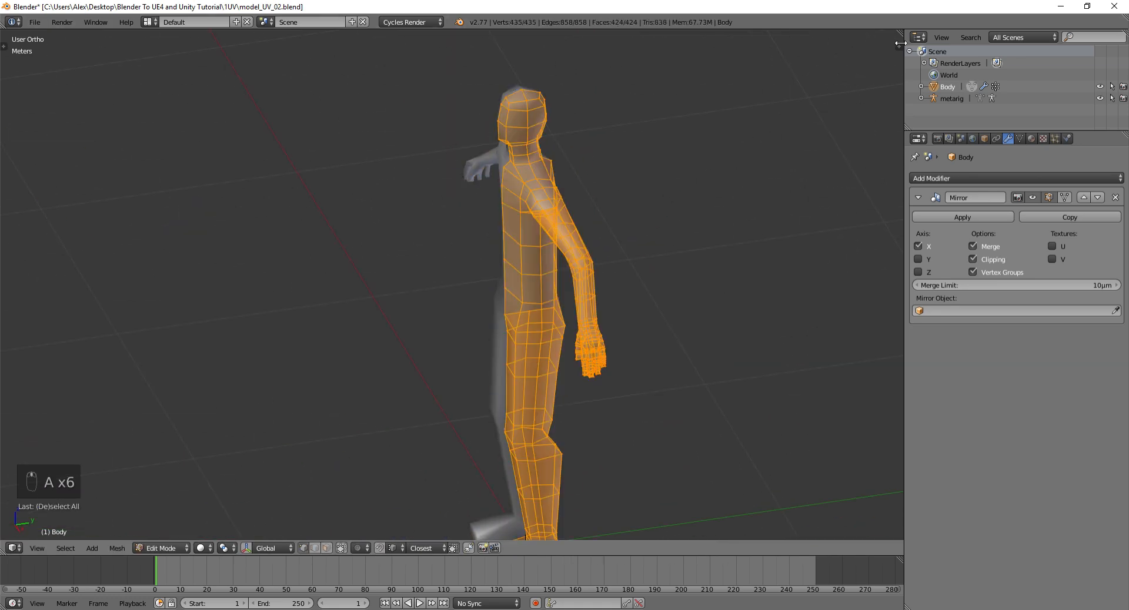
pyautogui.moveTo(900, 37); pyautogui.dragTo(541, 74)
pyautogui.click(556, 548)
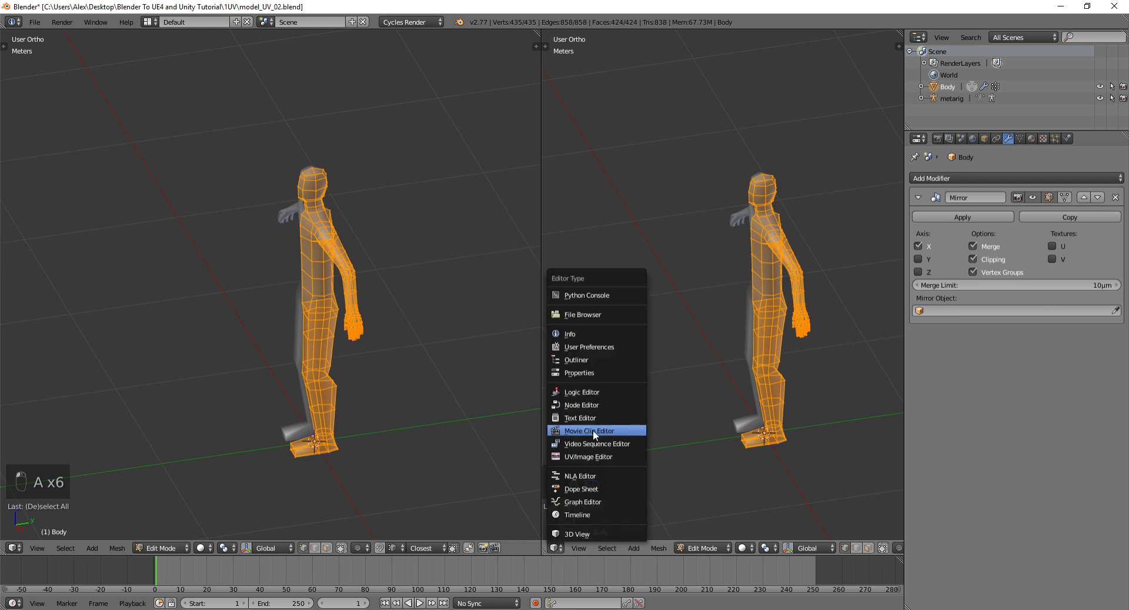
pyautogui.click(590, 456)
pyautogui.moveTo(356, 296); pyautogui.dragTo(351, 289, button='middle')
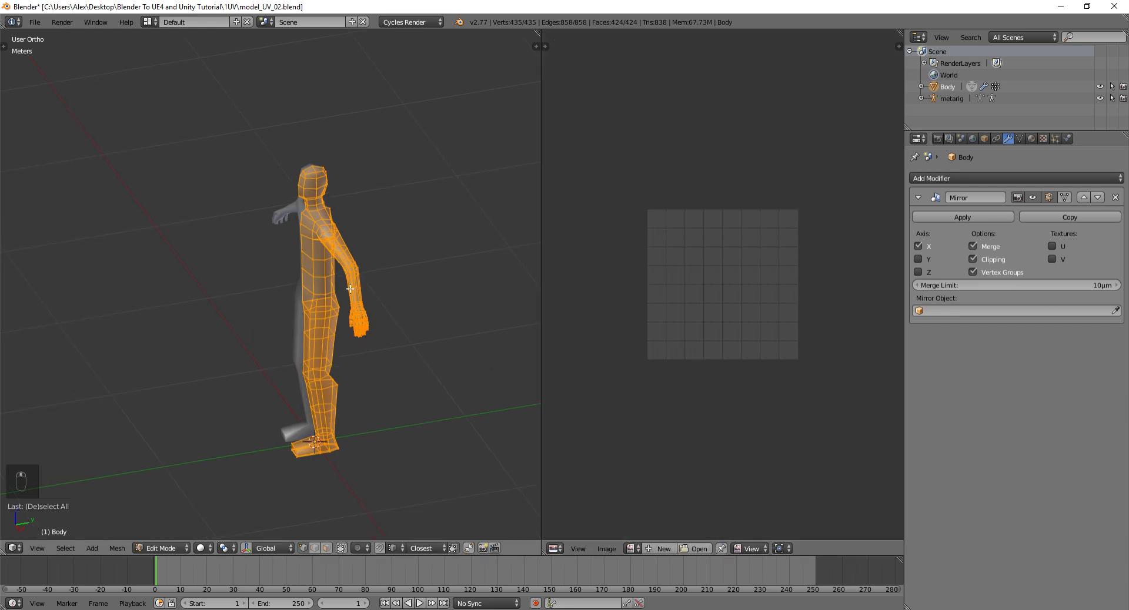
# - Unwrap the entire selected body mesh and inspect its UV layout
pyautogui.press('u')
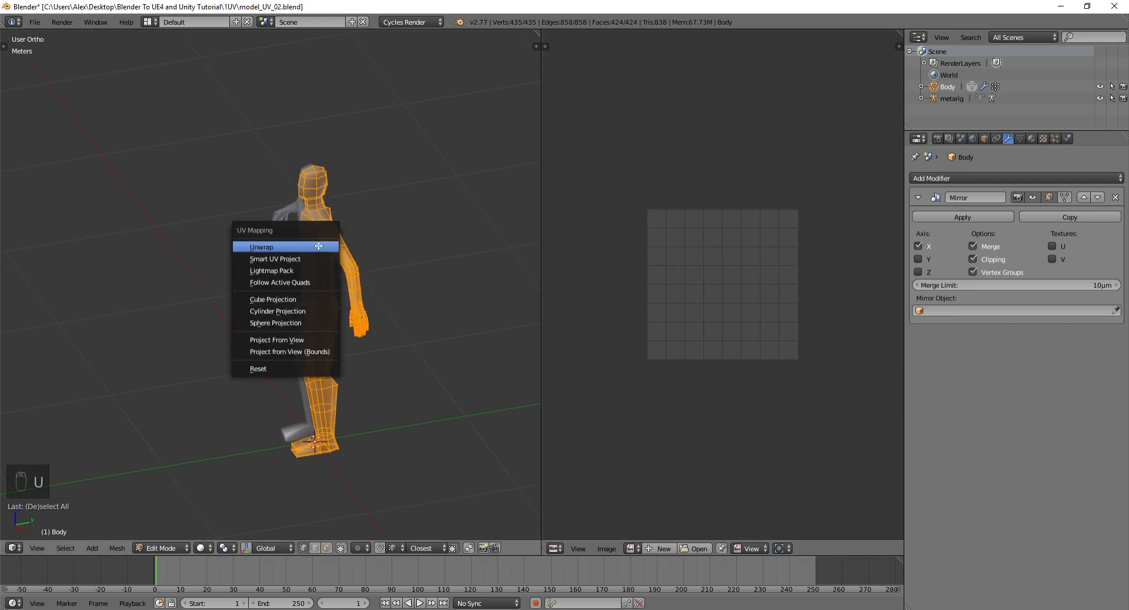
pyautogui.click(320, 246)
pyautogui.scroll(2, 692, 267)
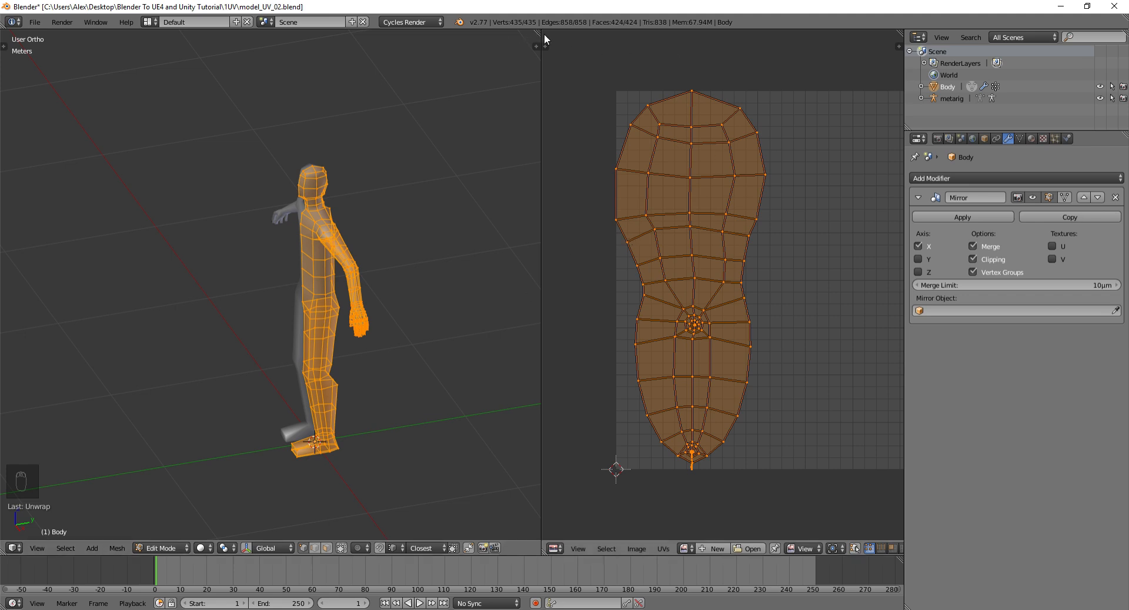
# - Merge the UV/Image Editor area back into a single 3D view and switch the body to Object Mode
pyautogui.moveTo(539, 33); pyautogui.dragTo(697, 90)
pyautogui.click(162, 549)
pyautogui.click(164, 536)
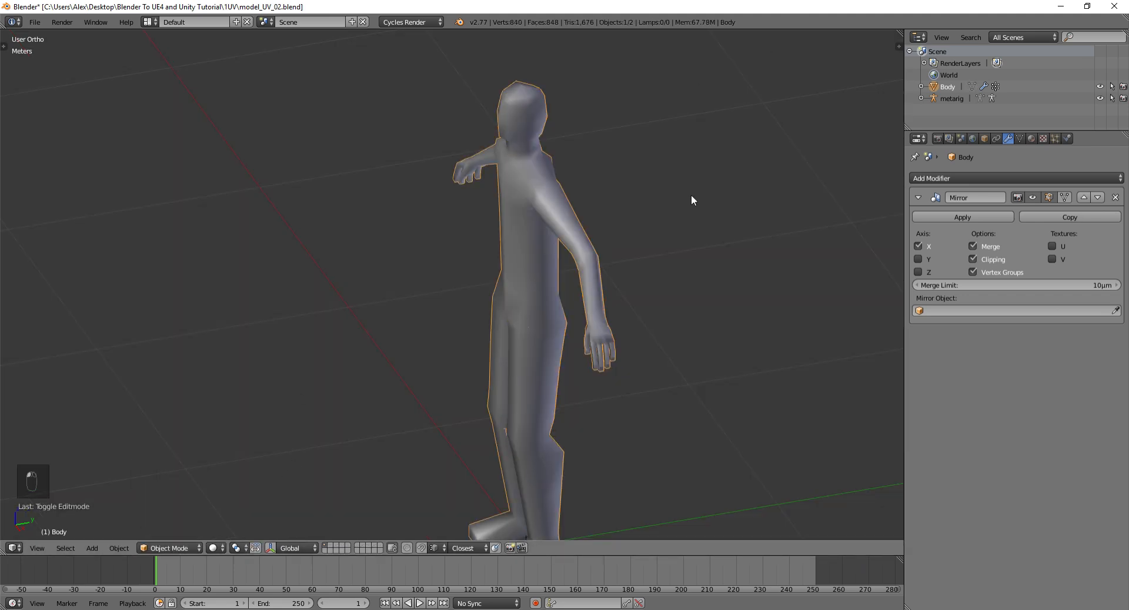
# - Enter Edit Mode on the body, clear the selection and select a single vertex on the upper torso's centre line
pyautogui.moveTo(690, 195); pyautogui.dragTo(562, 217, button='middle')
pyautogui.scroll(2, 559, 223)
pyautogui.press('Tab')
pyautogui.scroll(3, 471, 176)
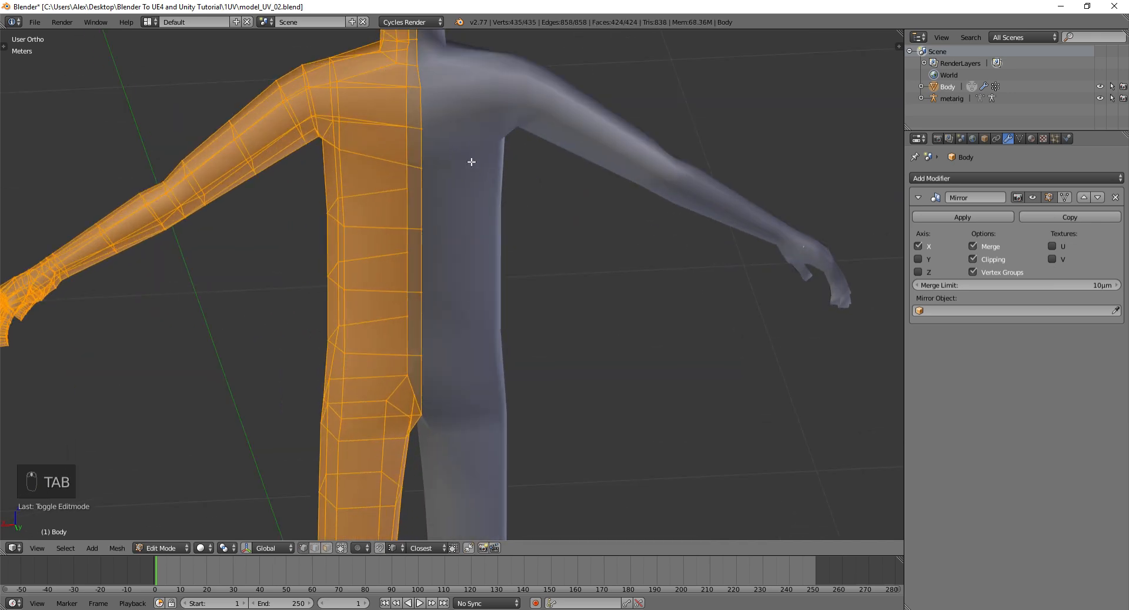
pyautogui.press('a')
pyautogui.rightClick(461, 229)
pyautogui.moveTo(461, 229); pyautogui.dragTo(462, 209, button='middle')
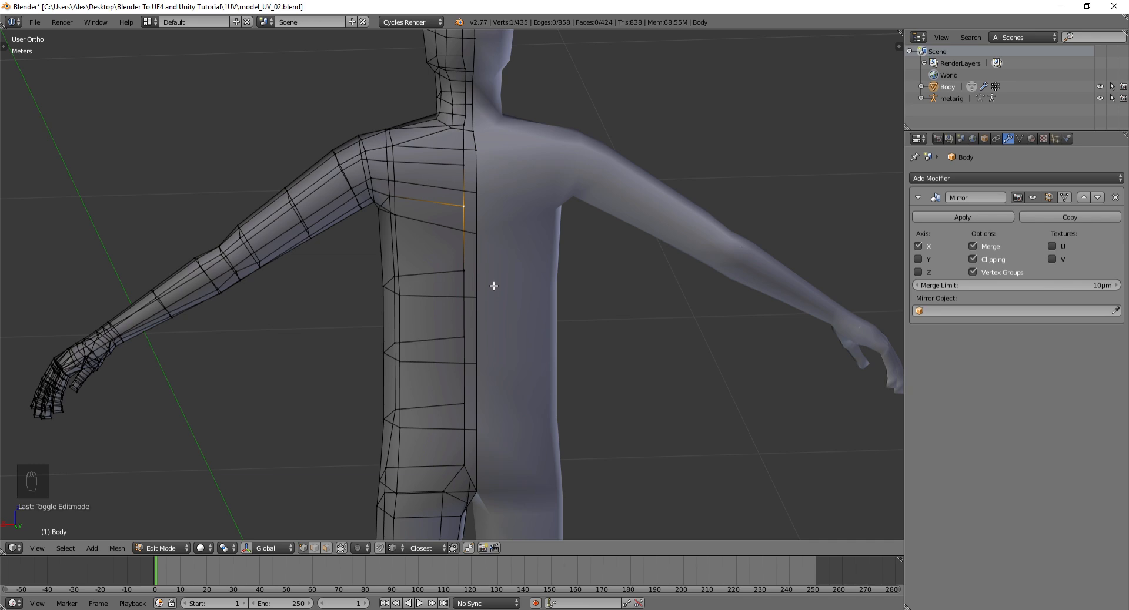
pyautogui.moveTo(386, 285)
pyautogui.mouseDown(button='middle')
pyautogui.moveTo(591, 284)
pyautogui.moveTo(405, 295)
pyautogui.mouseUp(button='middle')
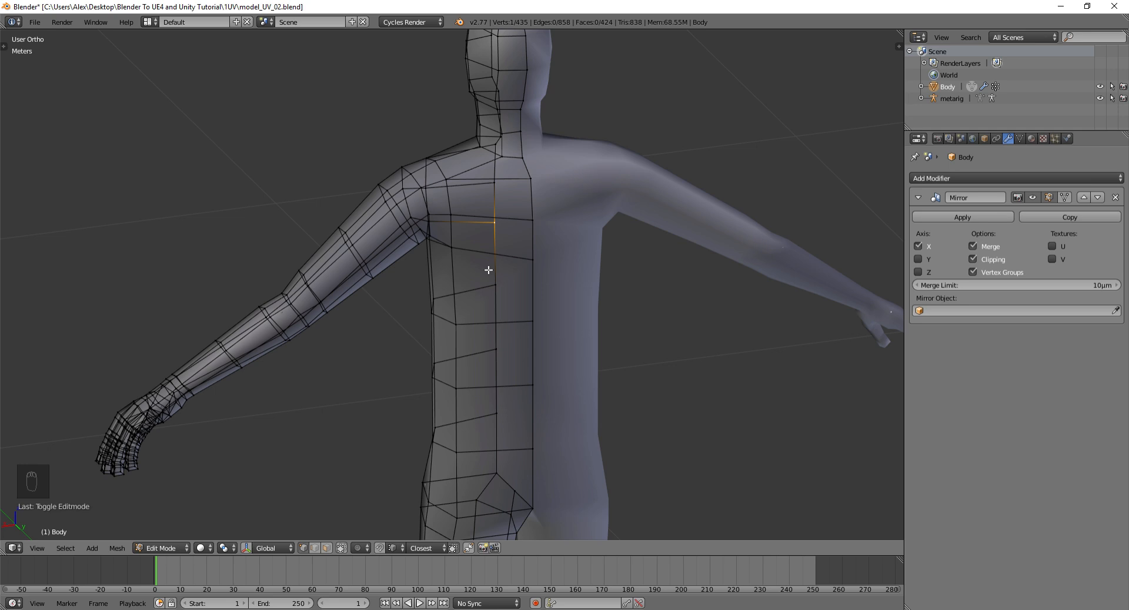
# - Select the whole edge loop along the body's mirror centre line, from the head down to the crotch
pyautogui.moveTo(518, 248)
pyautogui.mouseDown(button='middle')
pyautogui.moveTo(509, 260)
pyautogui.moveTo(496, 242)
pyautogui.moveTo(532, 261)
pyautogui.mouseUp(button='middle')
pyautogui.keyDown('alt'); pyautogui.rightClick(524, 255); pyautogui.keyUp('alt')
pyautogui.scroll(-2, 524, 255)
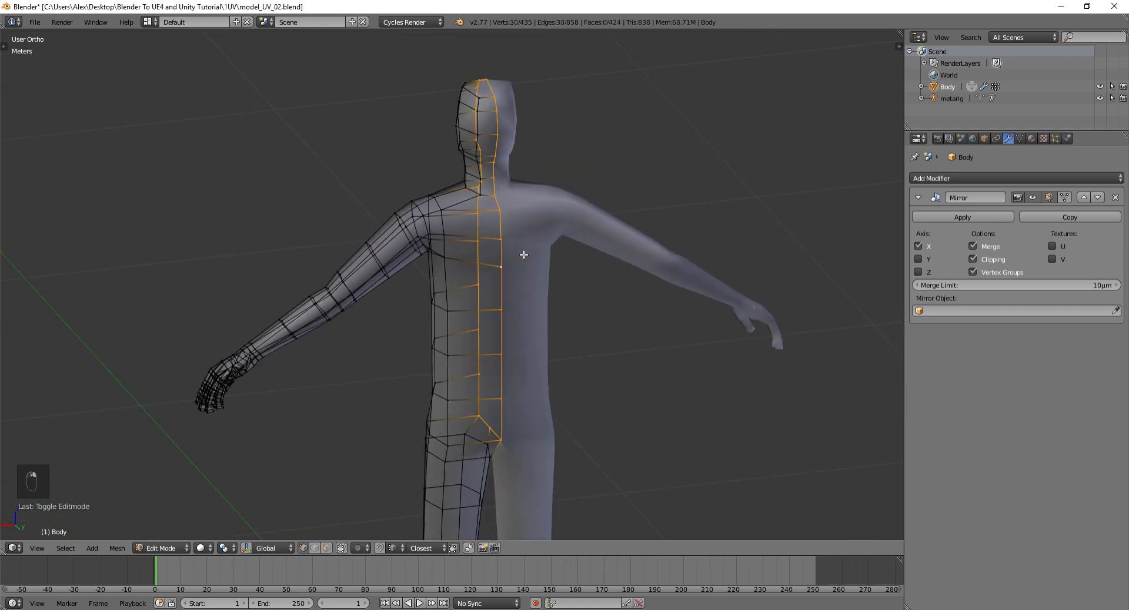
pyautogui.moveTo(507, 256); pyautogui.dragTo(542, 255, button='middle')
pyautogui.press('a')
pyautogui.hotkey('ctrl', 'z')
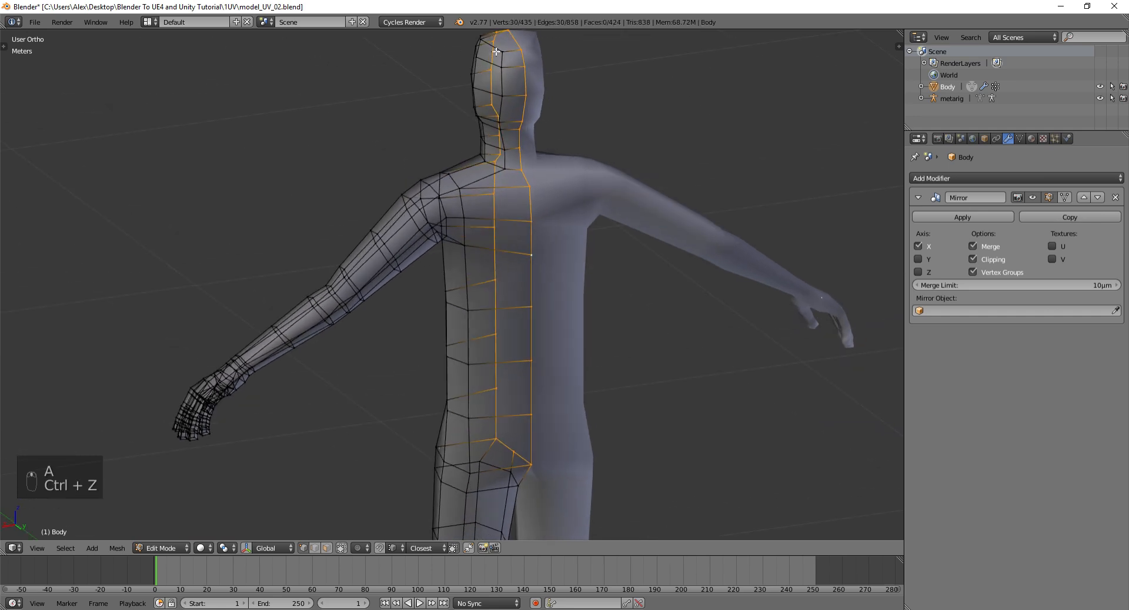
# - Deselect the head, front torso and crotch parts of the centre loop, keeping only the centre line of the back selected
pyautogui.moveTo(533, 85); pyautogui.dragTo(524, 174, button='middle')
pyautogui.press('b')
pyautogui.moveTo(414, 66); pyautogui.dragTo(501, 182, button='middle')
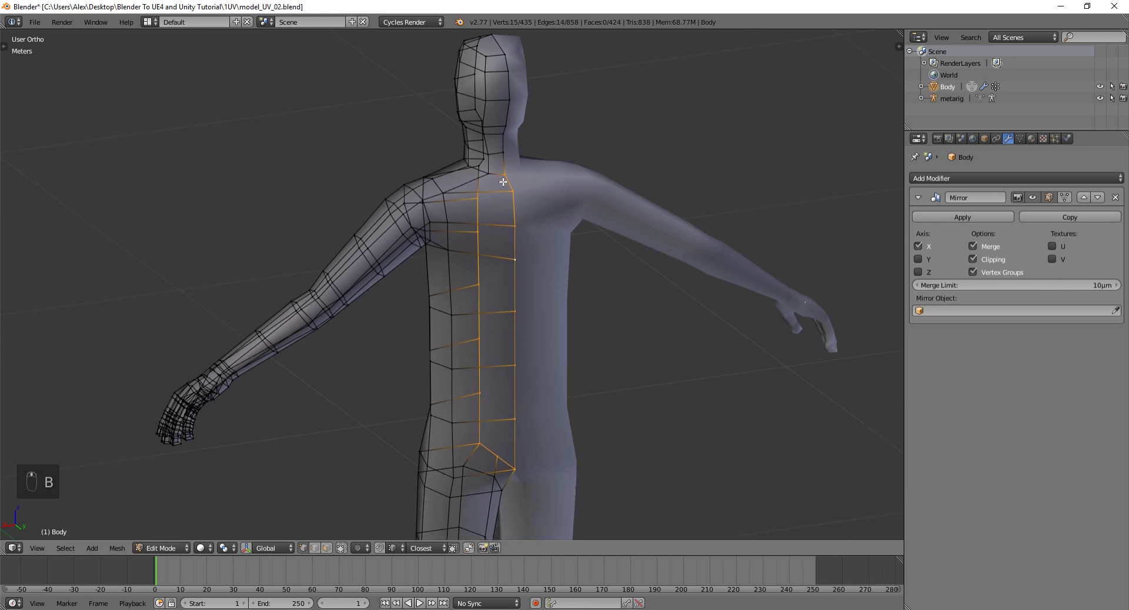
pyautogui.press('b')
pyautogui.moveTo(444, 153); pyautogui.dragTo(517, 391, button='middle')
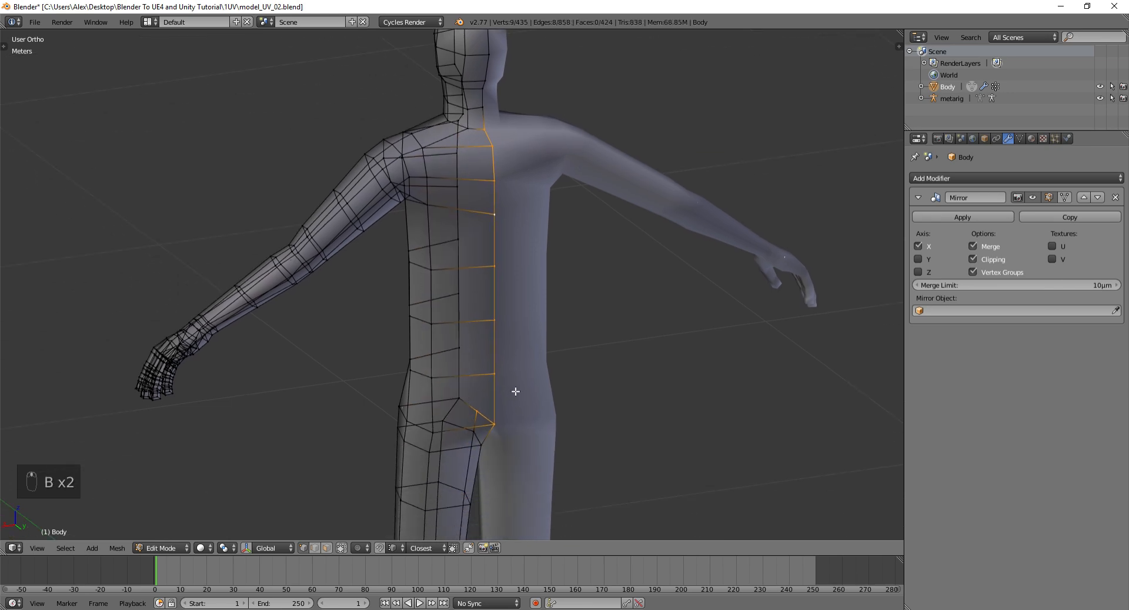
pyautogui.press('b')
# - Mark the selected centre line of the back as a UV seam
pyautogui.hotkey('ctrl', 'e')
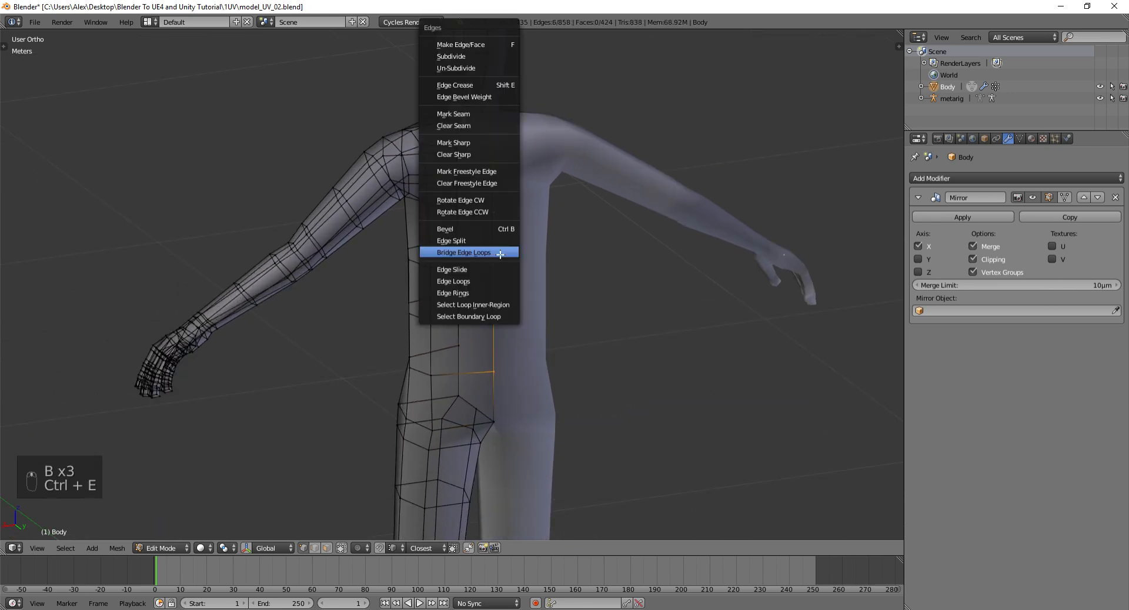
pyautogui.hotkey('ctrl', 'e')
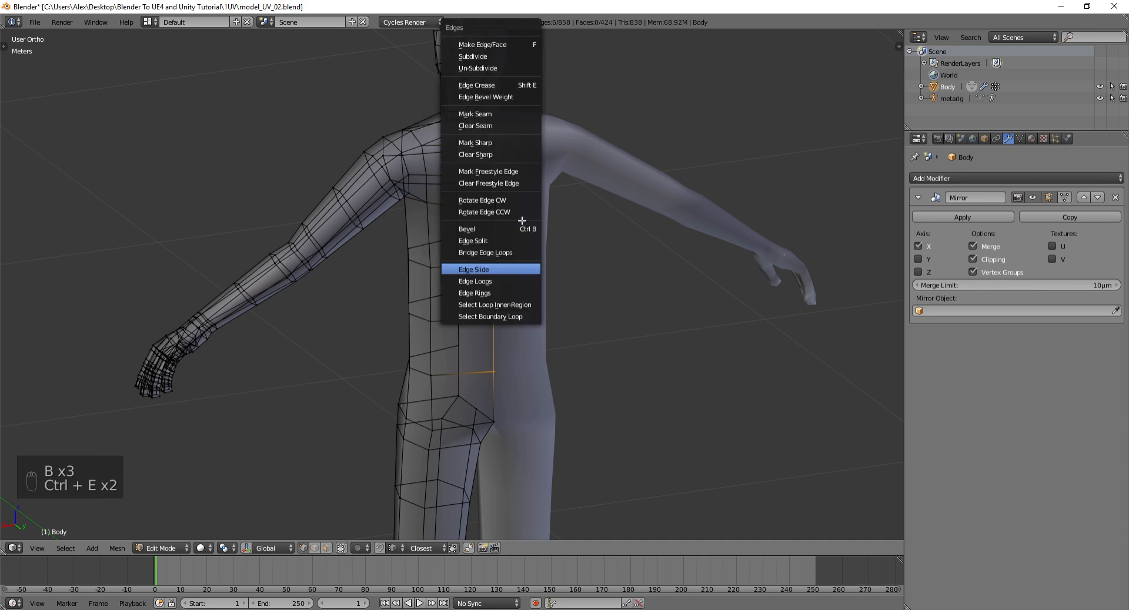
pyautogui.click(479, 115)
# - Try selecting the edge loop that runs from the back seam along the arm, and follow its path to the hand
pyautogui.moveTo(509, 212); pyautogui.dragTo(424, 239, button='middle')
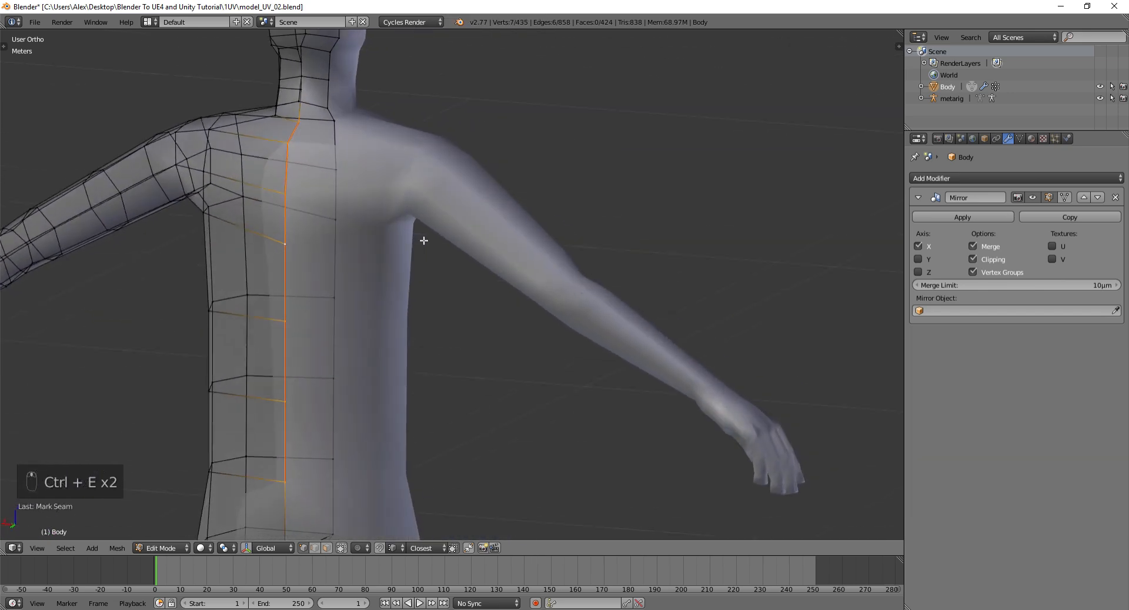
pyautogui.moveTo(254, 192); pyautogui.dragTo(450, 249, button='middle')
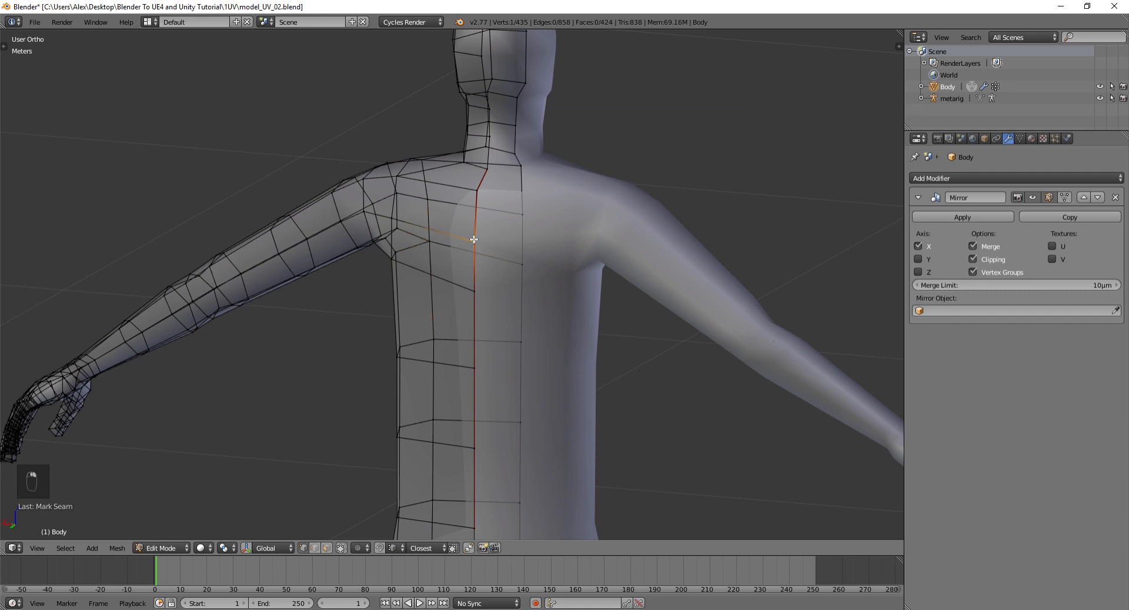
pyautogui.keyDown('alt'); pyautogui.rightClick(474, 239); pyautogui.keyUp('alt')
pyautogui.hotkey('ctrl', 'z')
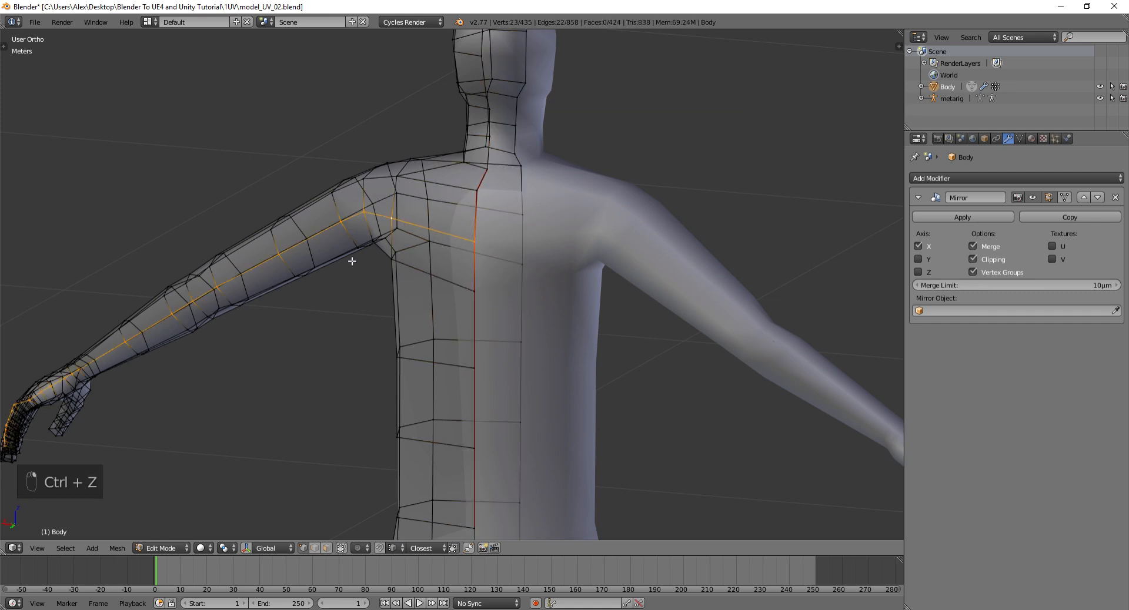
pyautogui.moveTo(352, 261); pyautogui.dragTo(456, 245, button='middle')
pyautogui.scroll(5, 511, 395)
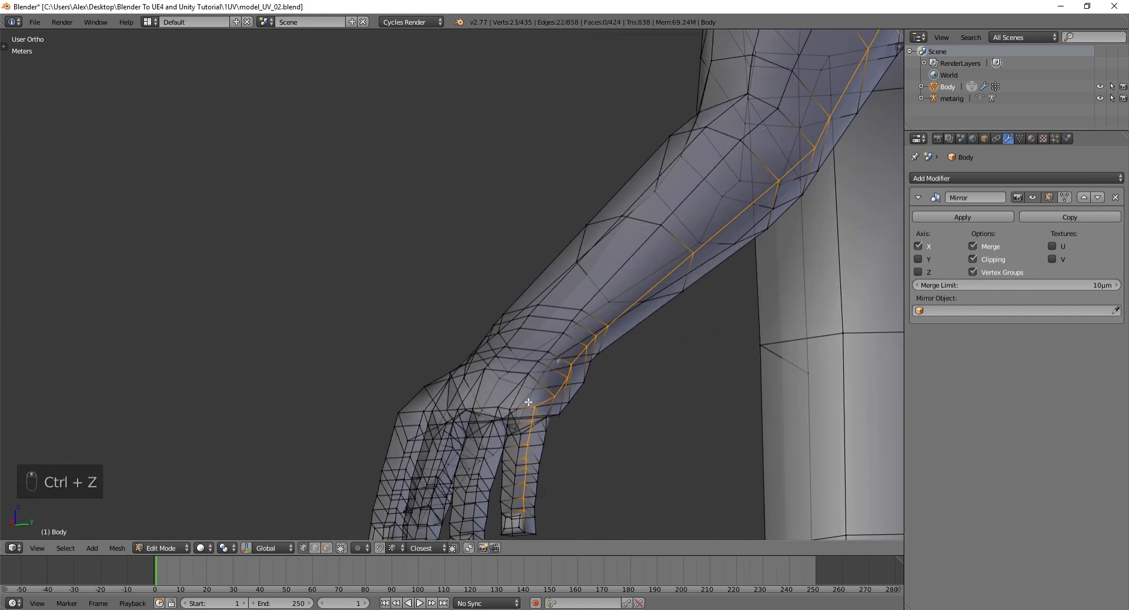
pyautogui.scroll(-1, 528, 402)
pyautogui.moveTo(504, 300); pyautogui.dragTo(469, 304, button='middle')
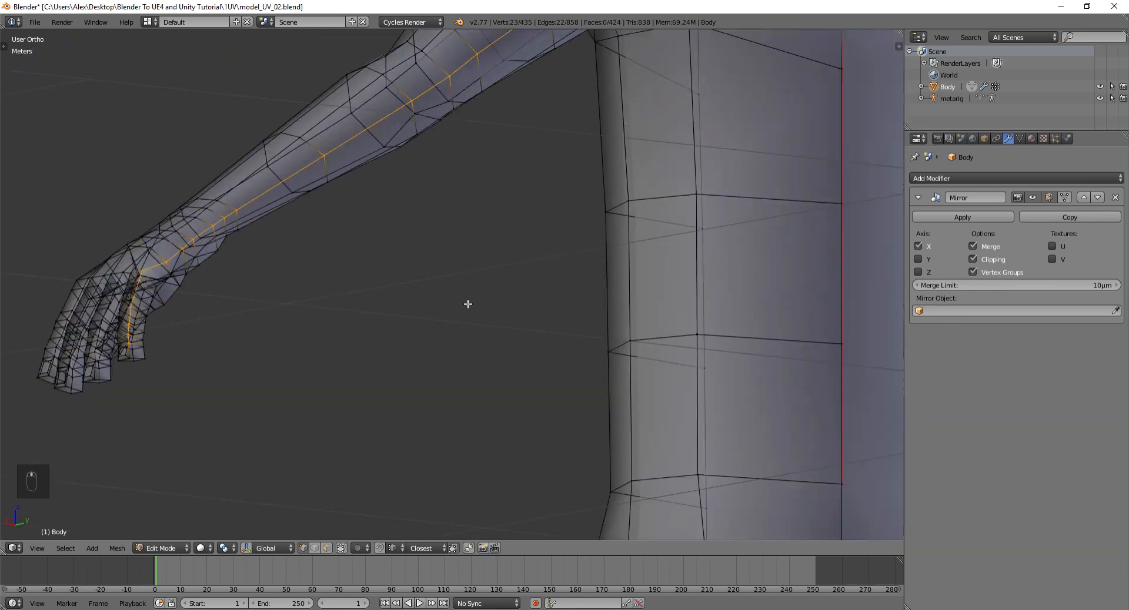
pyautogui.scroll(-1, 468, 304)
pyautogui.keyDown('shift'); pyautogui.moveTo(533, 241); pyautogui.dragTo(517, 401, button='middle'); pyautogui.keyUp('shift')
# - Select the edges from the back seam across to the armpit and along the underside of the arm to the hand
pyautogui.rightClick(647, 232)
pyautogui.keyDown('alt'); pyautogui.keyDown('shift'); pyautogui.rightClick(641, 229); pyautogui.keyUp('shift'); pyautogui.keyUp('alt')
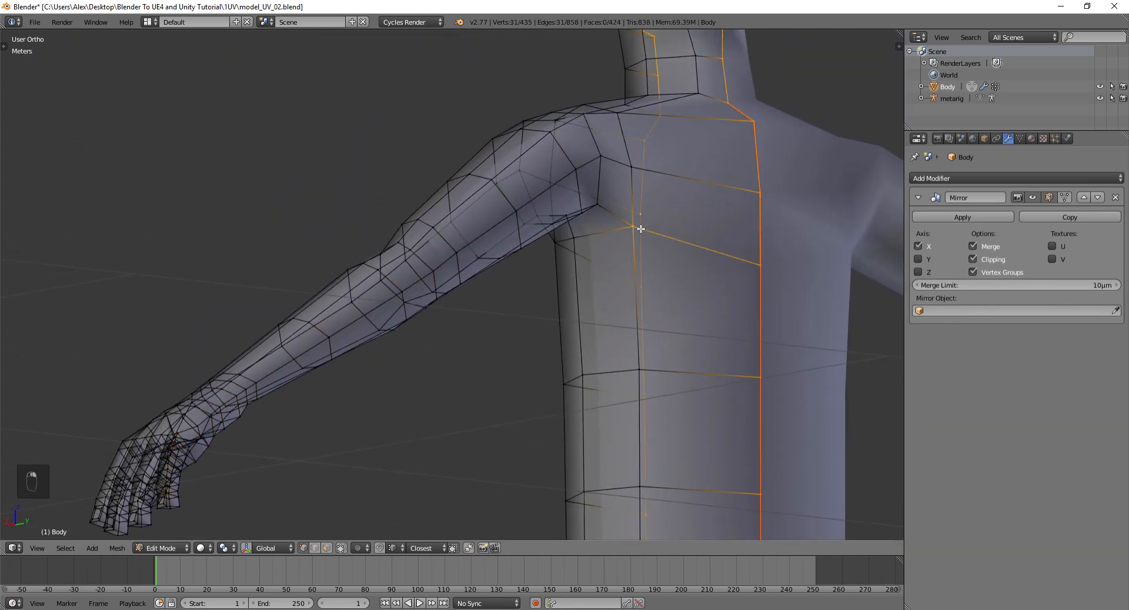
pyautogui.rightClick(753, 262)
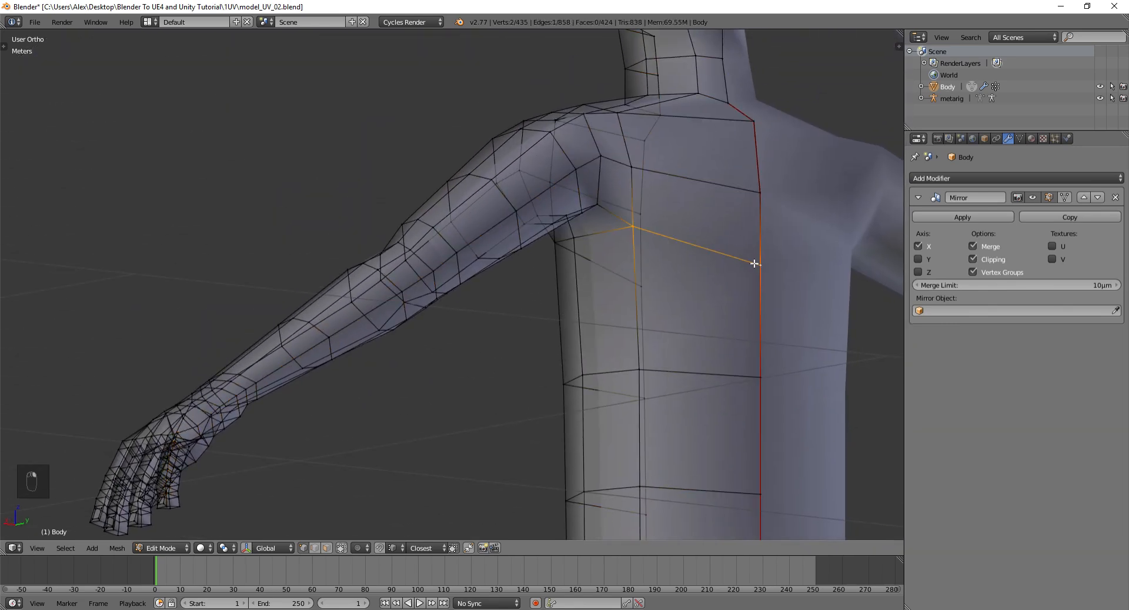
pyautogui.moveTo(757, 263); pyautogui.dragTo(404, 235, button='middle')
pyautogui.keyDown('alt'); pyautogui.keyDown('shift'); pyautogui.rightClick(405, 230); pyautogui.keyUp('shift'); pyautogui.keyUp('alt')
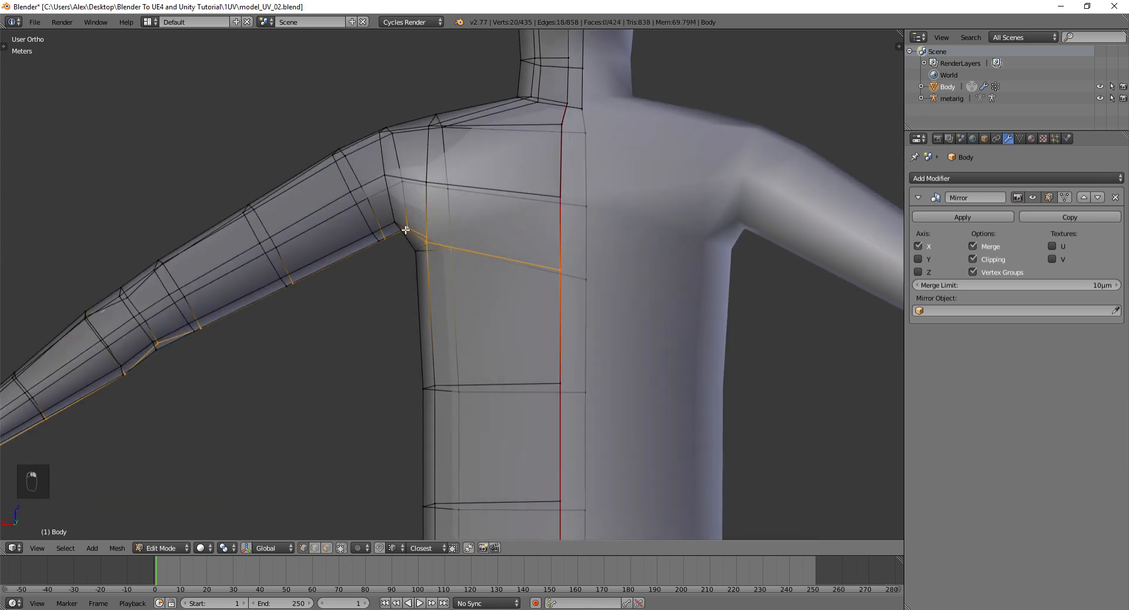
pyautogui.hotkey('ctrl', 'z')
pyautogui.hotkey('shift', 'z')
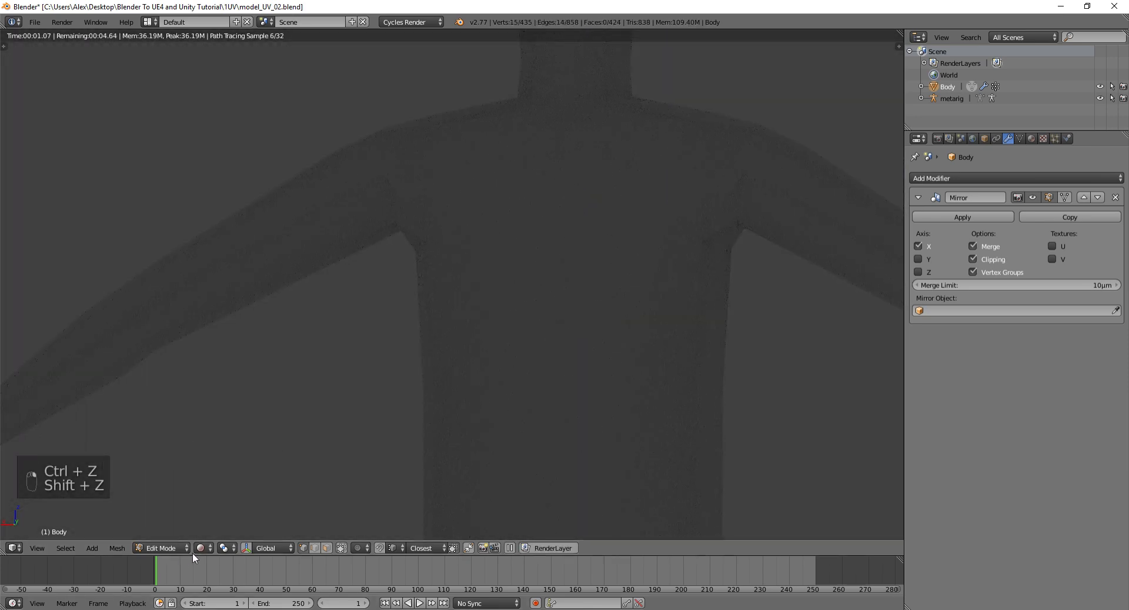
pyautogui.click(200, 548)
pyautogui.click(233, 503)
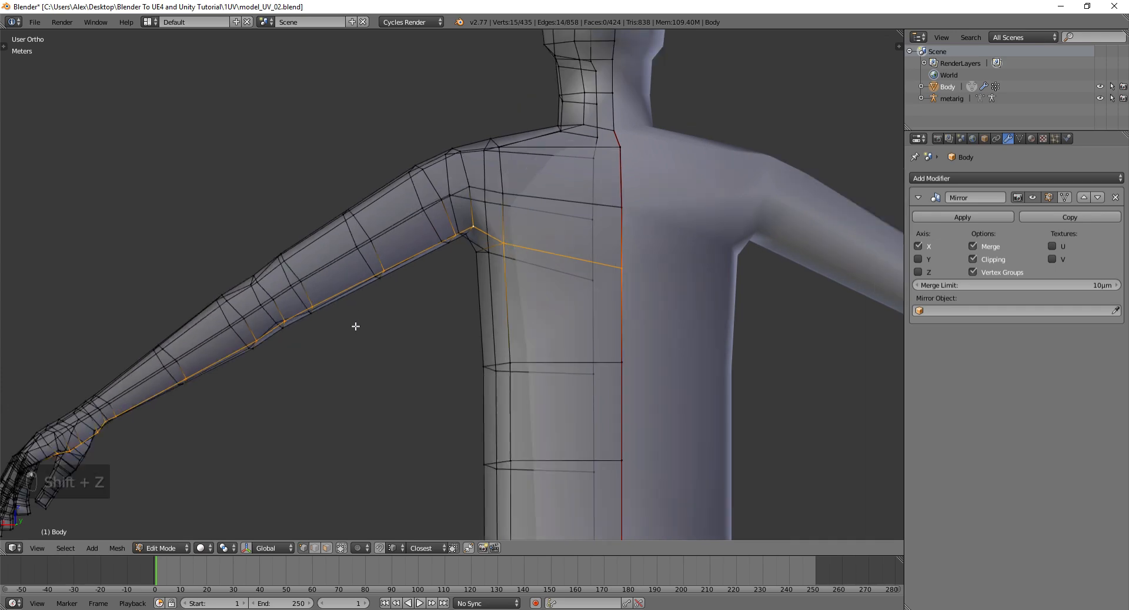
# - Extend the arm edge selection past the wrist, along the side of the hand and down the outer edge of the little finger
pyautogui.scroll(-1, 356, 325)
pyautogui.keyDown('shift'); pyautogui.moveTo(398, 287); pyautogui.dragTo(641, 227, button='middle'); pyautogui.keyUp('shift')
pyautogui.moveTo(451, 352); pyautogui.dragTo(535, 470, button='middle')
pyautogui.scroll(5, 533, 462)
pyautogui.keyDown('shift'); pyautogui.moveTo(508, 397); pyautogui.dragTo(483, 217, button='middle'); pyautogui.keyUp('shift')
pyautogui.scroll(4, 505, 306)
pyautogui.moveTo(521, 360); pyautogui.dragTo(491, 474, button='middle')
pyautogui.keyDown('shift'); pyautogui.rightClick(514, 175); pyautogui.keyUp('shift')
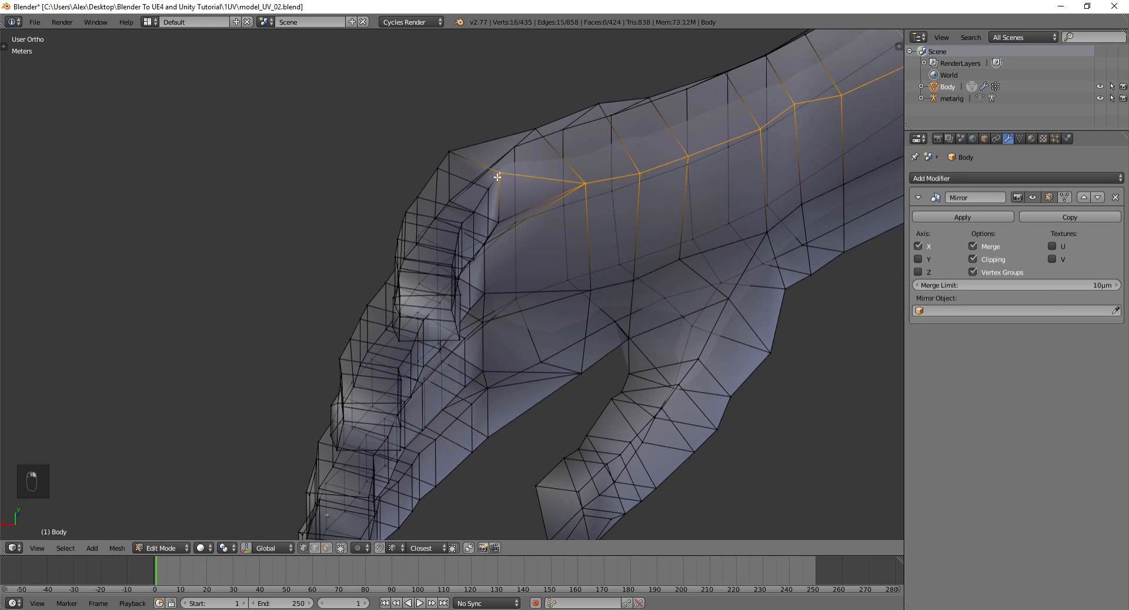
pyautogui.keyDown('alt'); pyautogui.keyDown('shift'); pyautogui.rightClick(484, 196); pyautogui.keyUp('shift'); pyautogui.keyUp('alt')
# - Mark the selected edges from the back seam along the arm to the little finger as a UV seam
pyautogui.press('KP_Decimal')
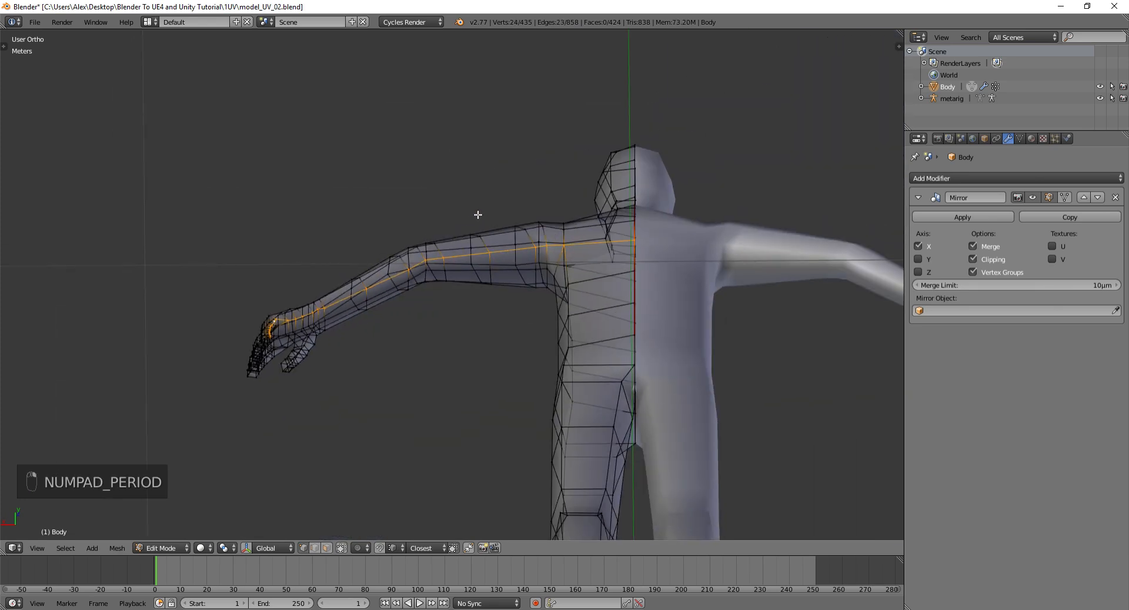
pyautogui.moveTo(476, 212); pyautogui.dragTo(452, 290, button='middle')
pyautogui.rightClick(302, 317)
pyautogui.hotkey('ctrl', 'z')
pyautogui.scroll(3, 461, 280)
pyautogui.hotkey('ctrl', 'e')
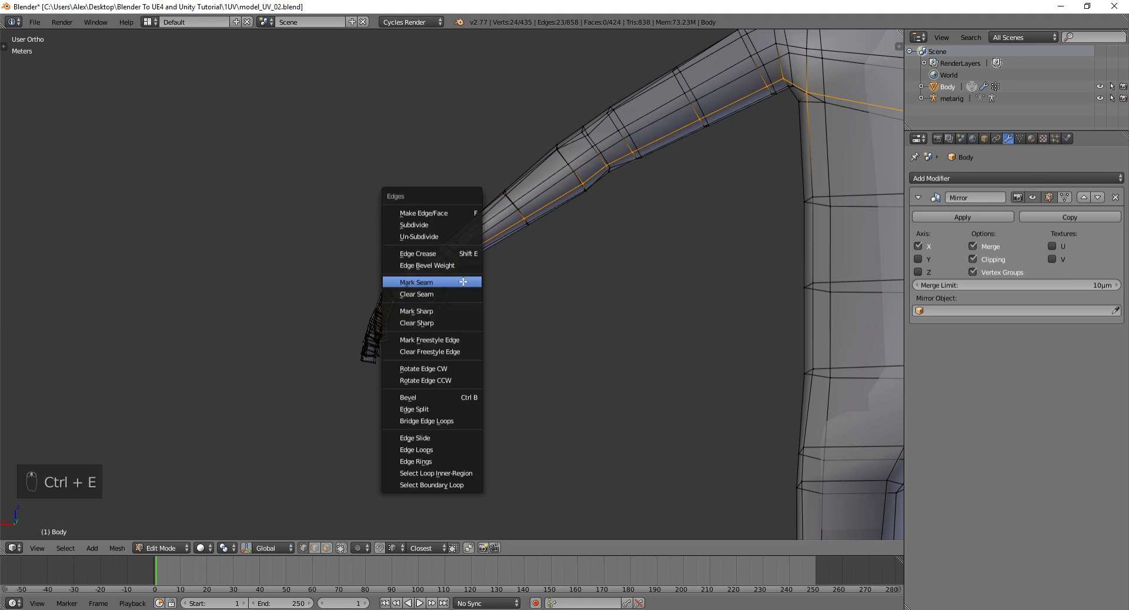
pyautogui.click(464, 282)
# - Frame the palm side of the little finger's tip and switch the mesh selection mode to edges
pyautogui.rightClick(388, 335)
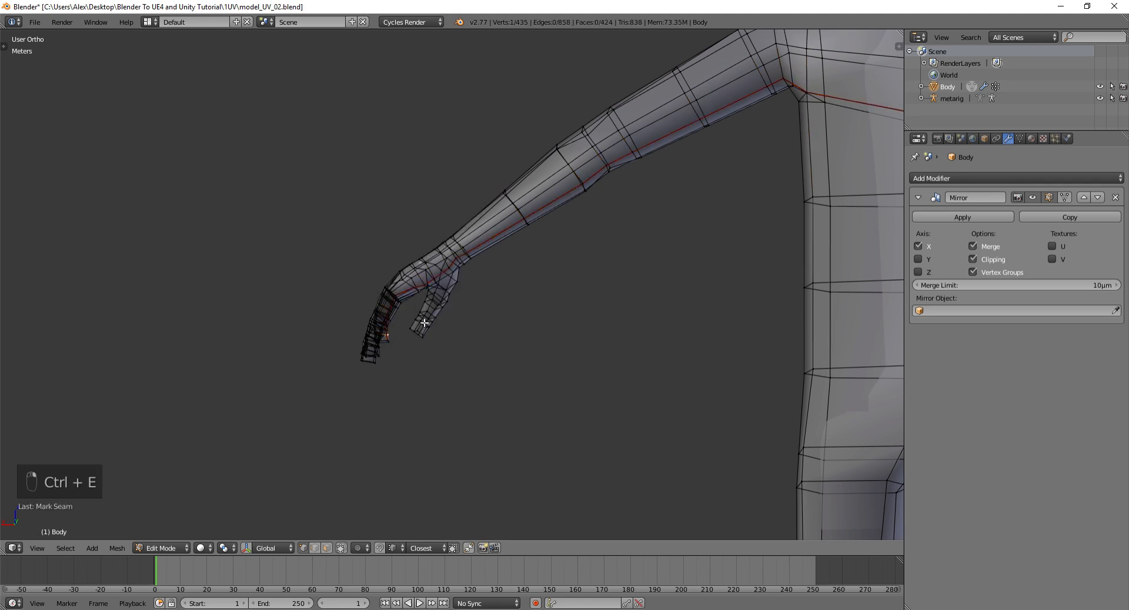
pyautogui.press('KP_Decimal')
pyautogui.scroll(8, 447, 294)
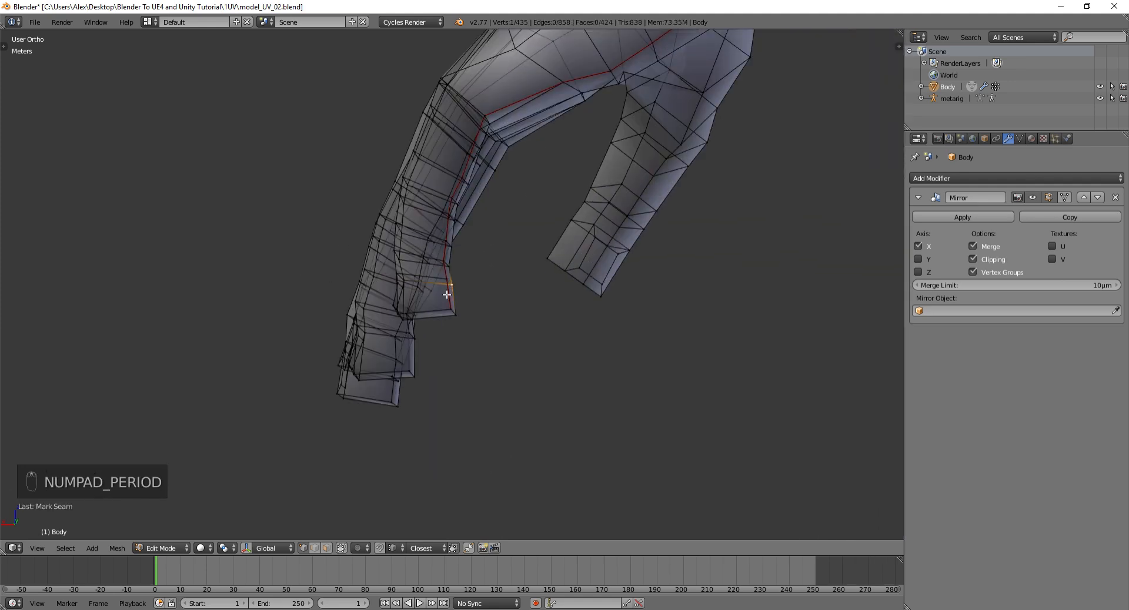
pyautogui.moveTo(614, 332); pyautogui.dragTo(216, 149, button='middle')
pyautogui.moveTo(456, 256); pyautogui.dragTo(476, 245, button='middle')
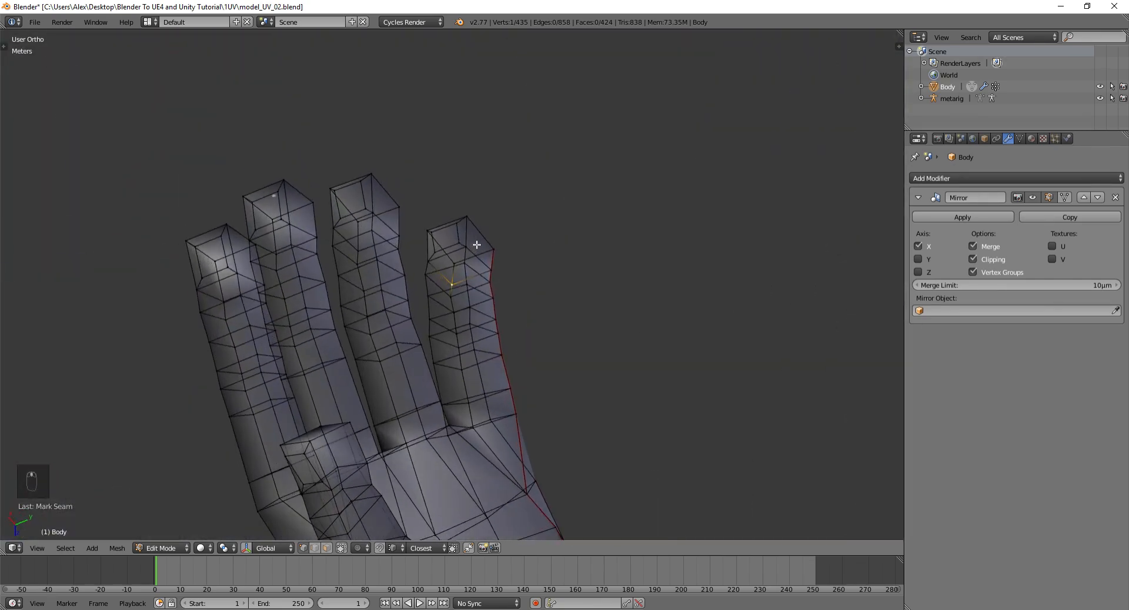
pyautogui.hotkey('ctrl', 'Tab')
pyautogui.click(464, 254)
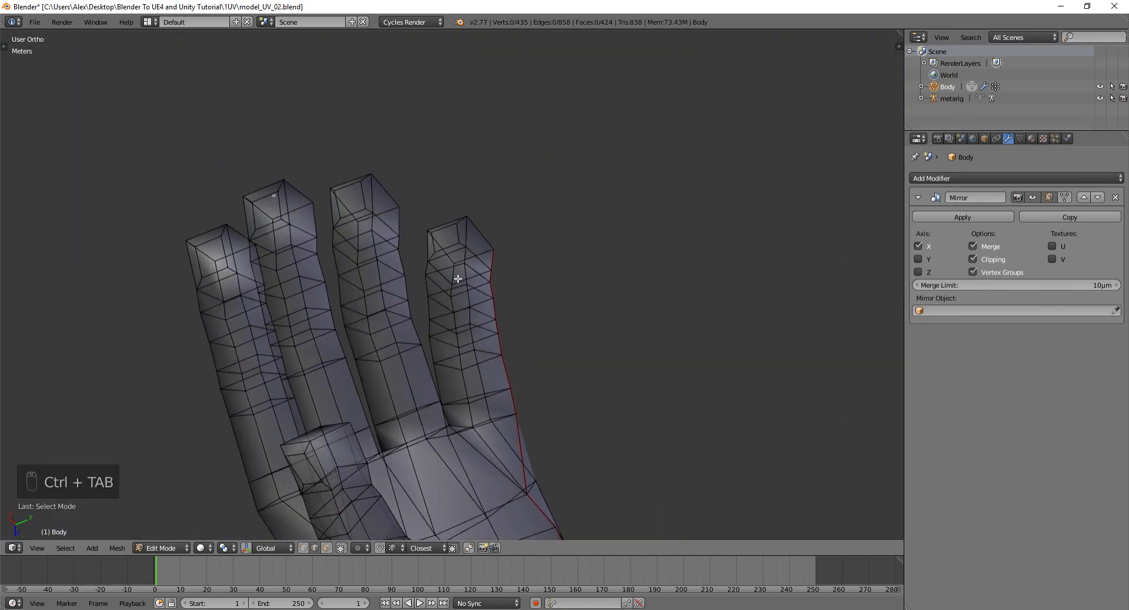
pyautogui.hotkey('ctrl', 'Tab')
pyautogui.click(453, 269)
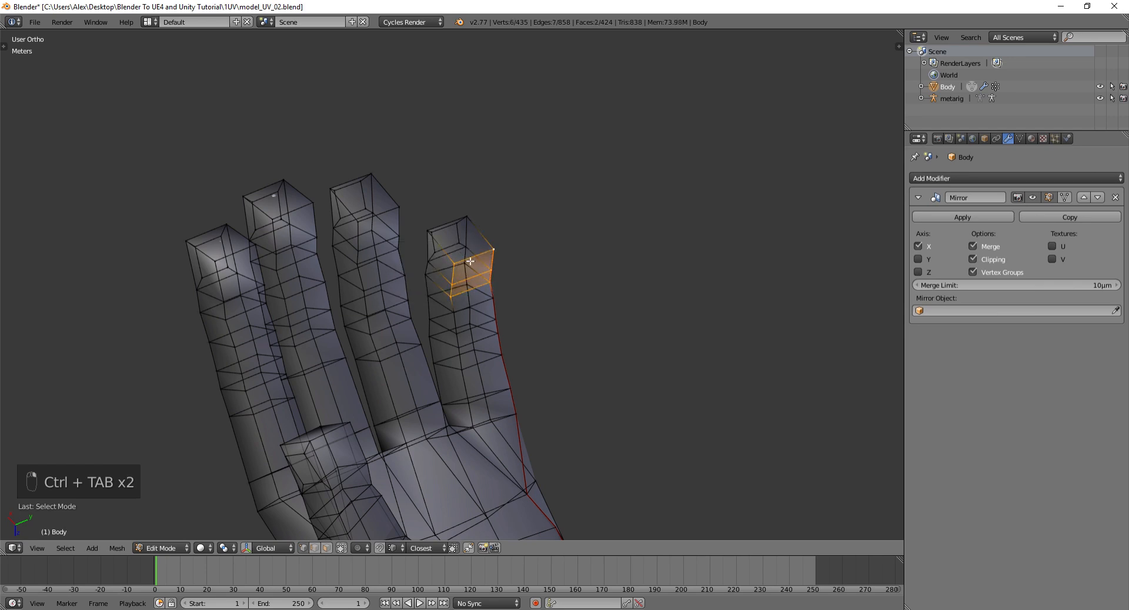
pyautogui.hotkey('ctrl', 'Tab')
pyautogui.click(453, 298)
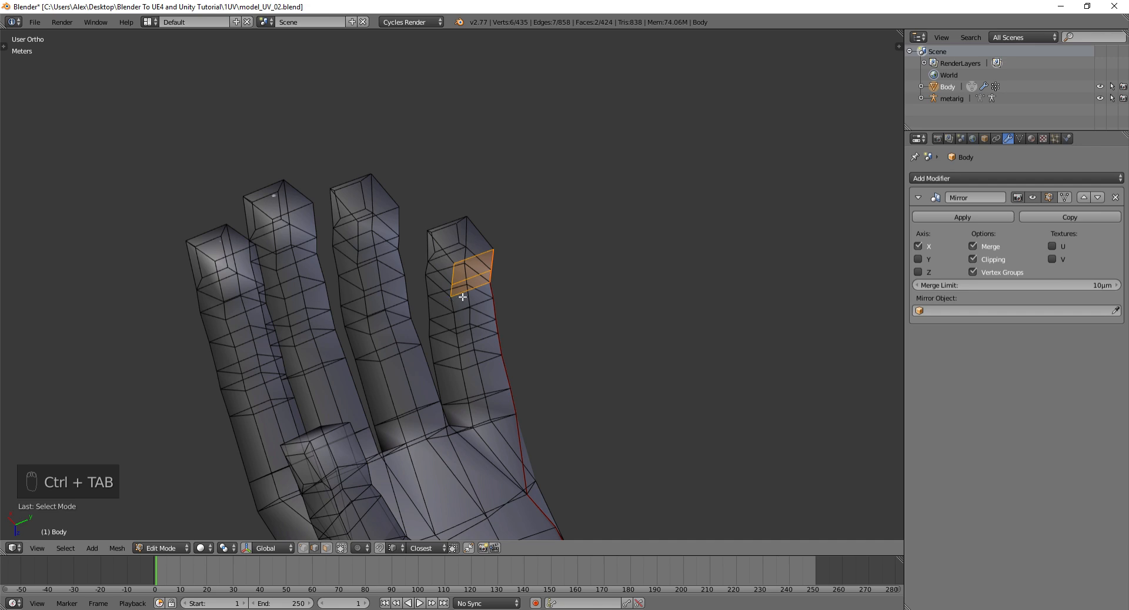
# - Select the little finger's edges from the seam's end across the fingertip and down the palm-side corner to the finger's base
pyautogui.rightClick(490, 263)
pyautogui.keyDown('shift'); pyautogui.rightClick(458, 267); pyautogui.keyUp('shift')
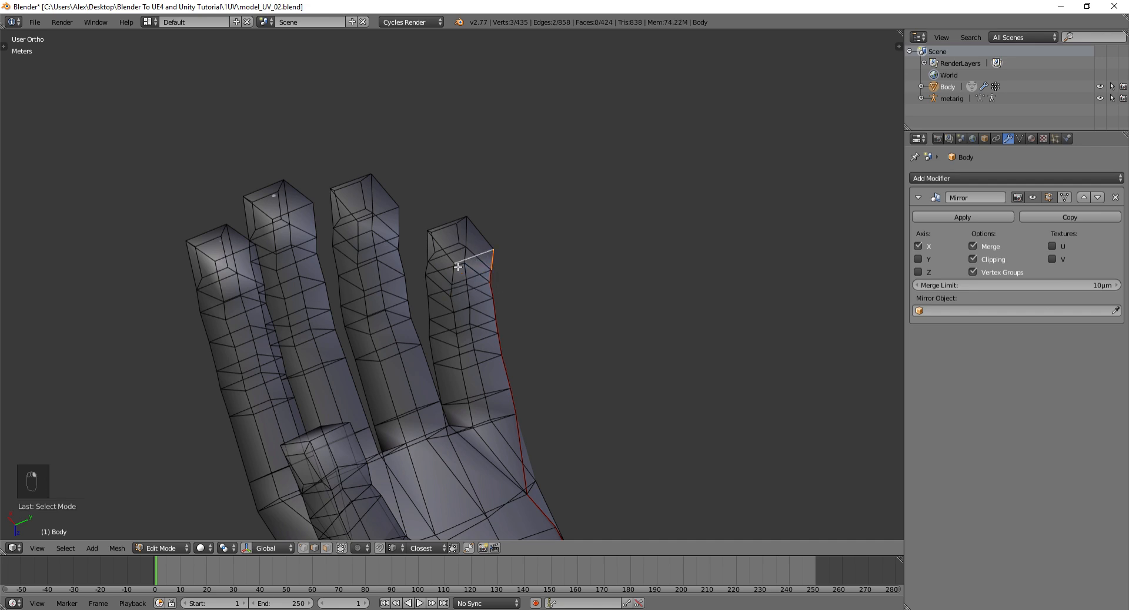
pyautogui.hotkey('ctrl', 'z')
pyautogui.hotkey('ctrl', 'shift', 'z')
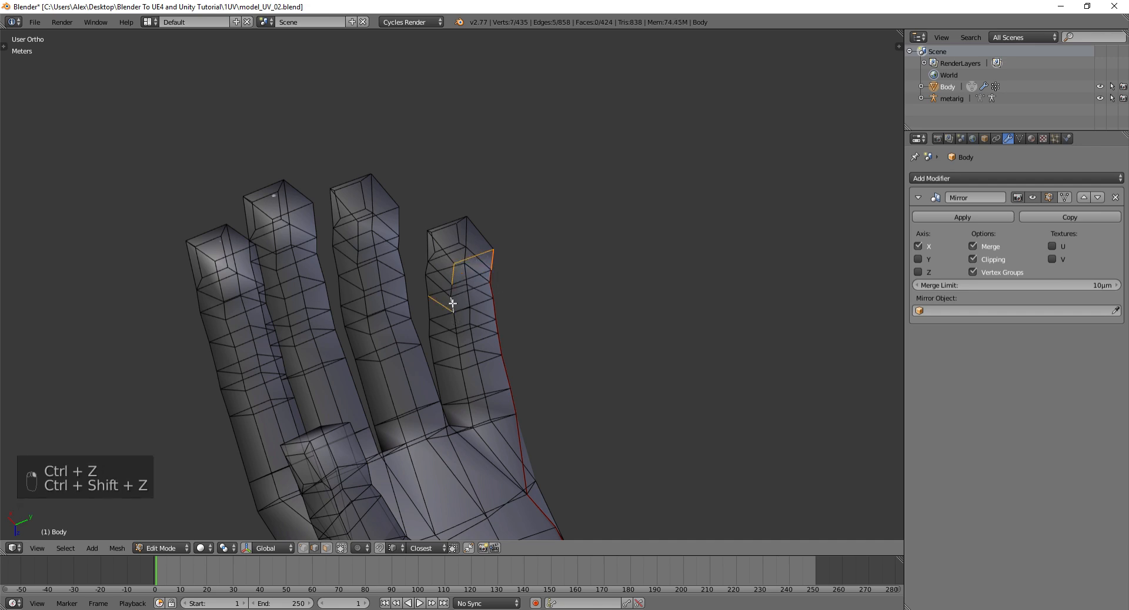
pyautogui.hotkey('ctrl', 'shift', 'z')
pyautogui.hotkey('ctrl', 'shift', 'z')
pyautogui.hotkey('ctrl', 'z')
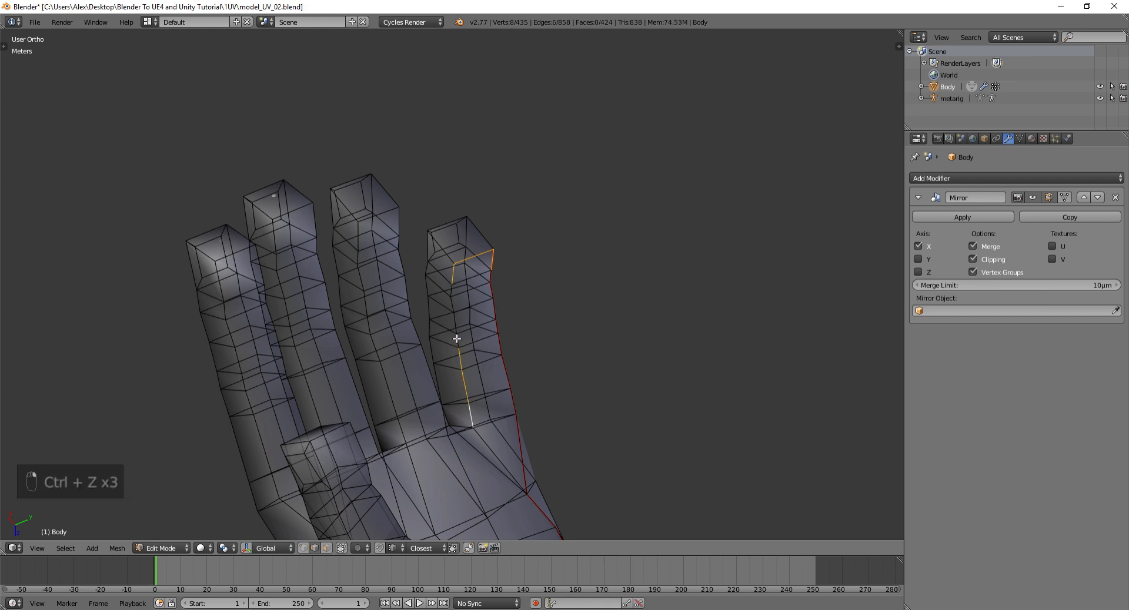
pyautogui.keyDown('ctrl'); pyautogui.rightClick(457, 337); pyautogui.keyUp('ctrl')
# - Add the lengthwise edges along both sides of the ring, middle and index fingers to the selection
pyautogui.moveTo(456, 319); pyautogui.dragTo(423, 308, button='middle')
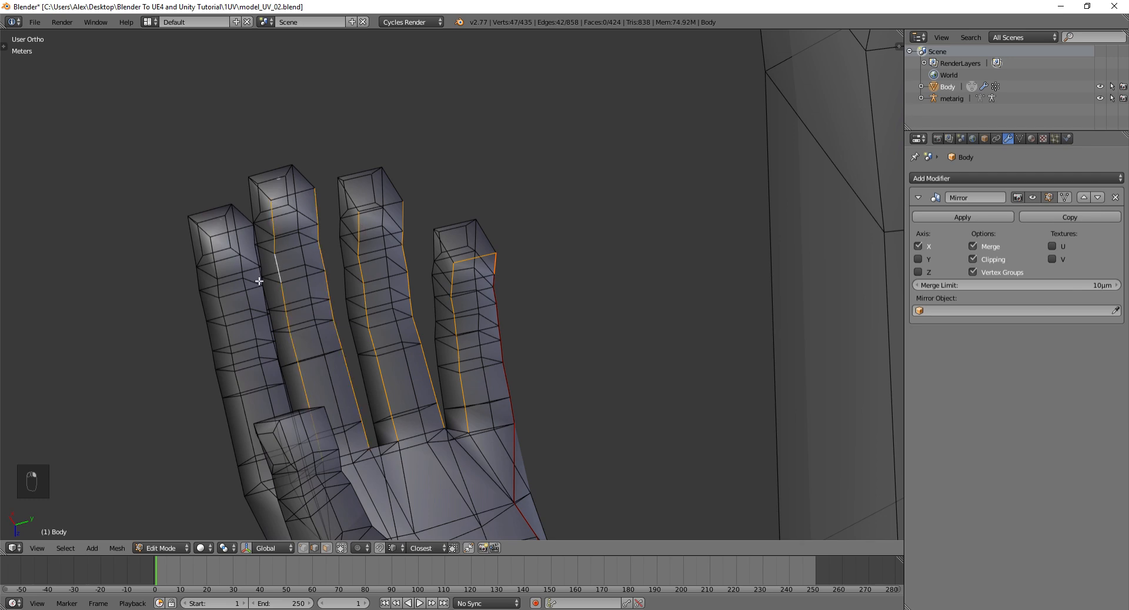
pyautogui.moveTo(244, 254)
pyautogui.mouseDown(button='middle')
pyautogui.moveTo(341, 305)
pyautogui.moveTo(270, 292)
pyautogui.moveTo(234, 240)
pyautogui.mouseUp(button='middle')
pyautogui.hotkey('ctrl', 'z')
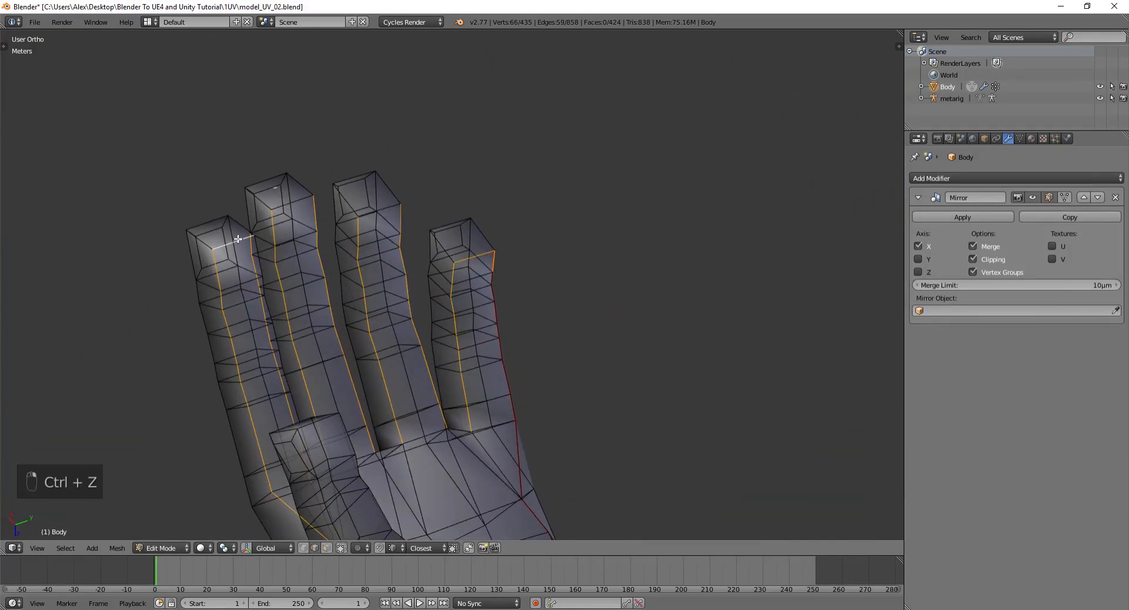
# - Extend the selection across the fingertips and from the index finger's base over the webbing to the inner edge of the thumb
pyautogui.moveTo(381, 210); pyautogui.dragTo(417, 336, button='middle')
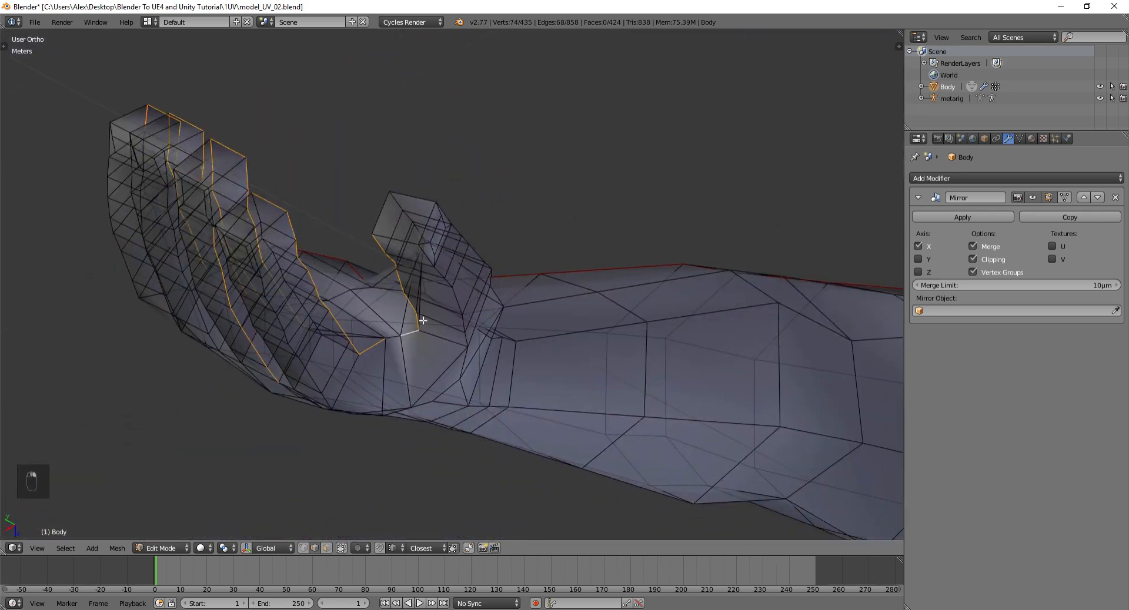
pyautogui.moveTo(417, 244); pyautogui.dragTo(472, 262, button='middle')
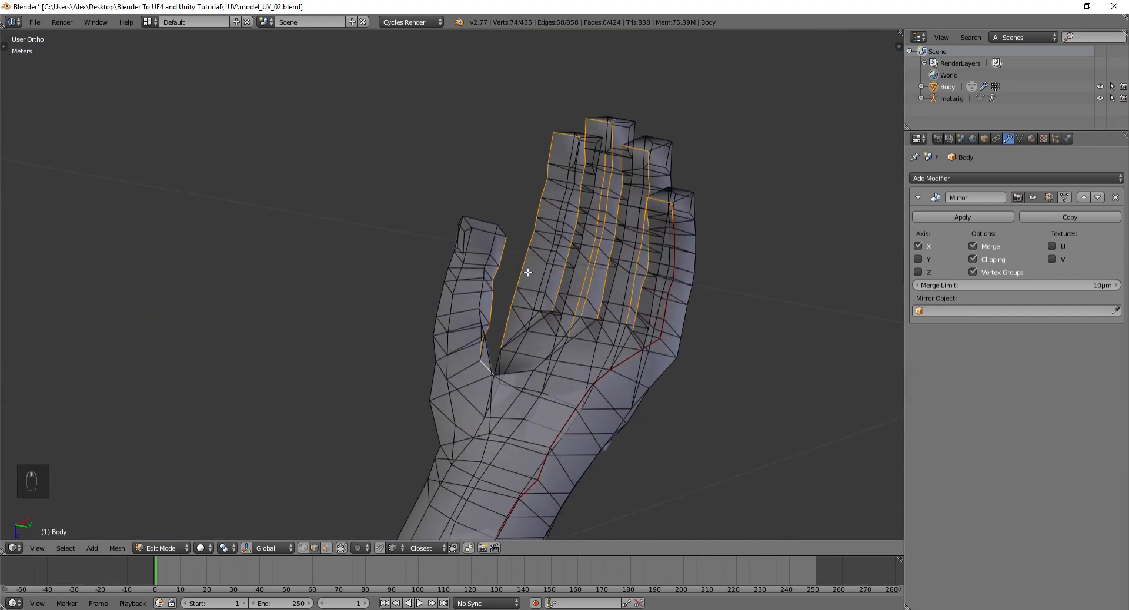
pyautogui.moveTo(417, 301); pyautogui.dragTo(394, 259, button='middle')
pyautogui.scroll(3, 456, 263)
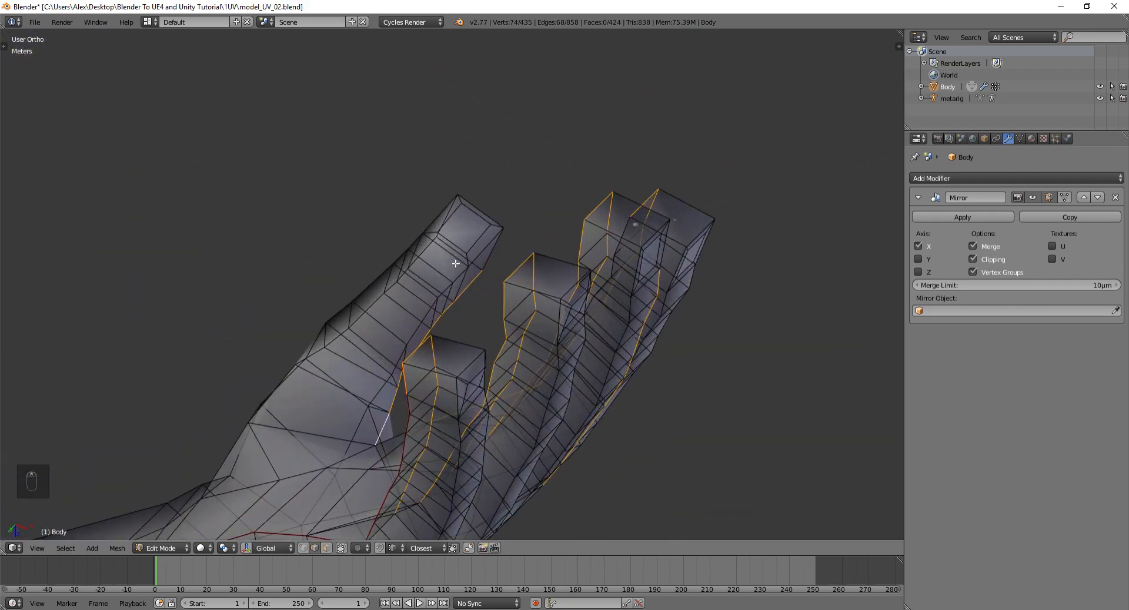
pyautogui.moveTo(464, 259); pyautogui.dragTo(469, 283, button='middle')
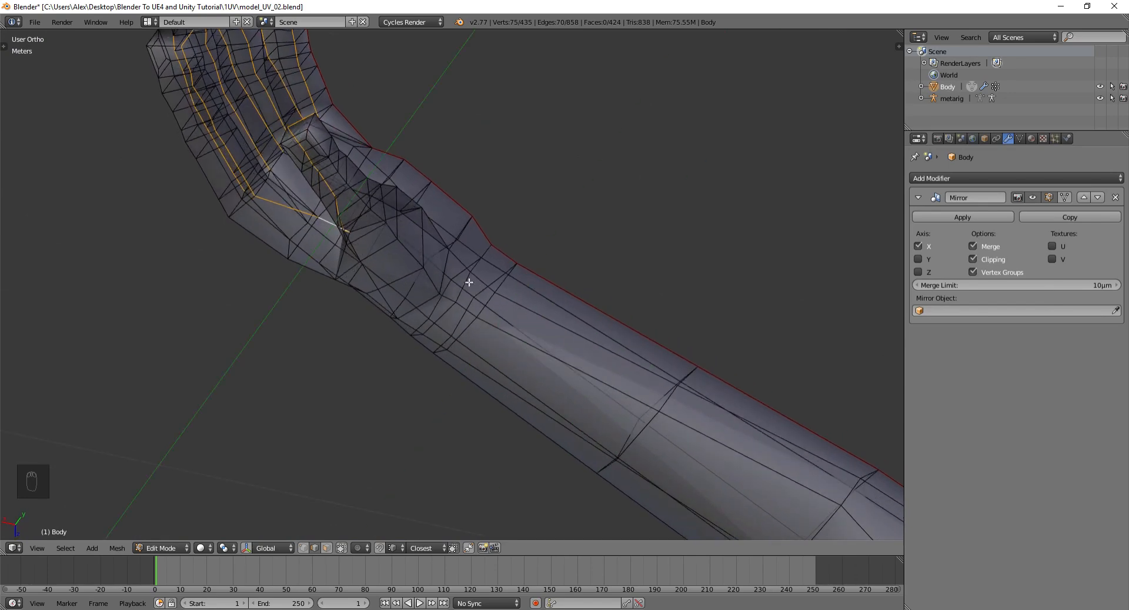
# - Add the edges around the wrist to the selection, mark all selected hand edges as seams and clear the selection
pyautogui.hotkey('ctrl', 'z')
pyautogui.scroll(-4, 480, 261)
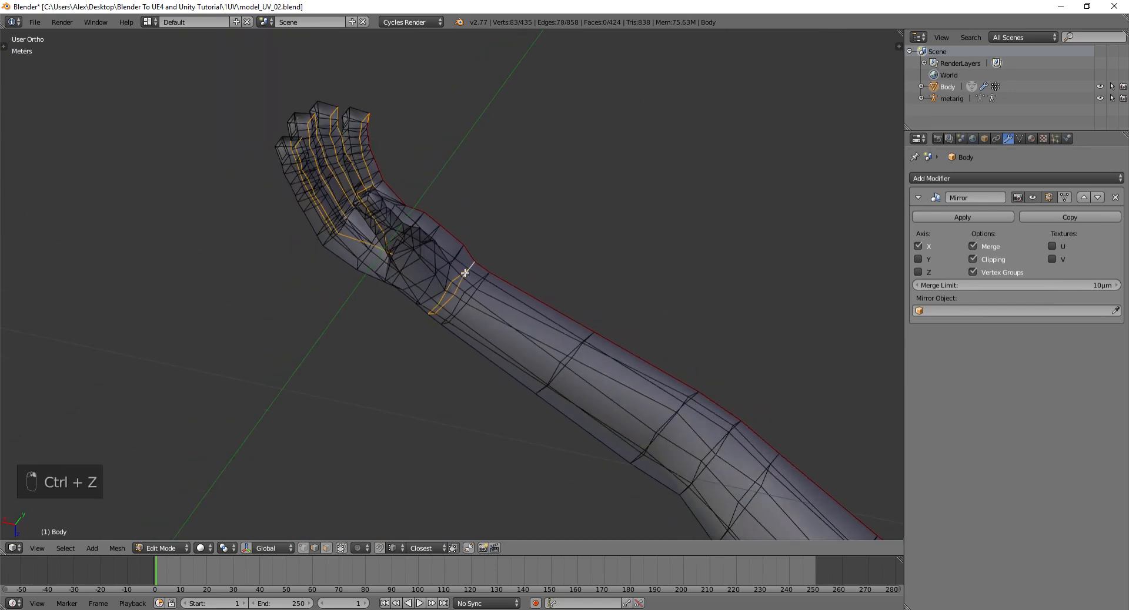
pyautogui.hotkey('ctrl', 'e')
pyautogui.click(488, 260)
pyautogui.scroll(-3, 501, 285)
pyautogui.press('a')
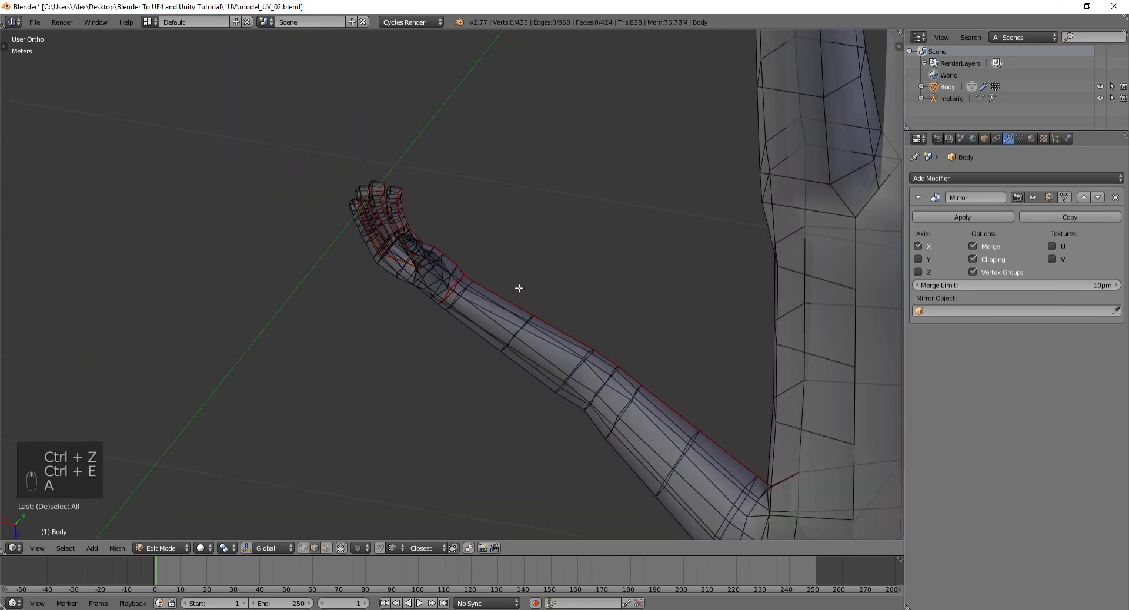
# - Select the edges around the lower waist just above the hips and mark them as a seam
pyautogui.moveTo(520, 288); pyautogui.dragTo(445, 189, button='middle')
pyautogui.scroll(2, 446, 189)
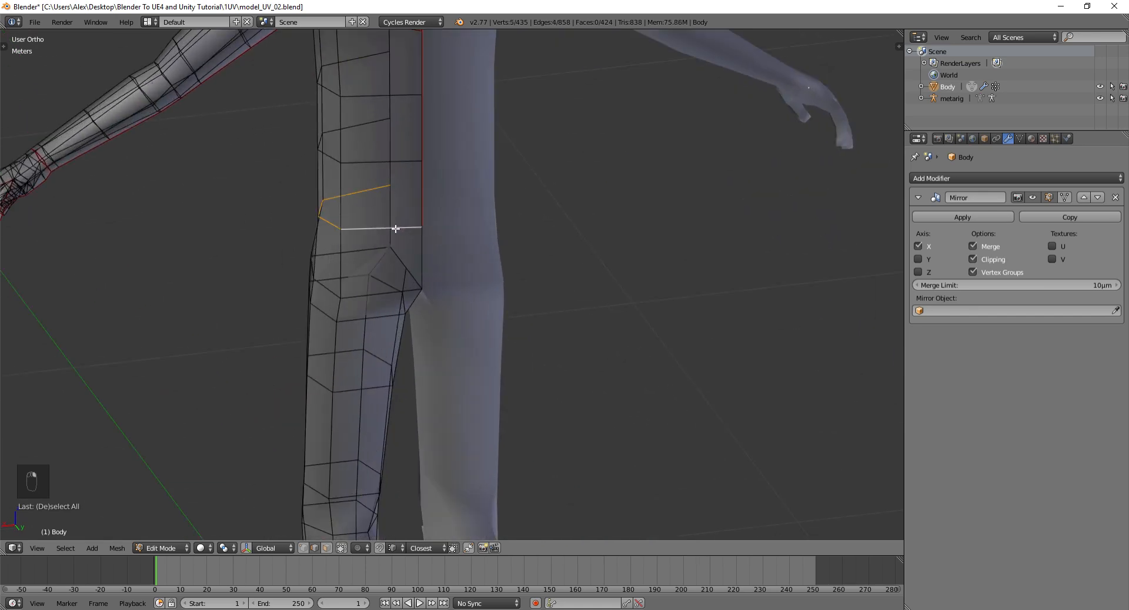
pyautogui.hotkey('ctrl', 'e')
pyautogui.click(400, 226)
pyautogui.moveTo(461, 242); pyautogui.dragTo(499, 312, button='middle')
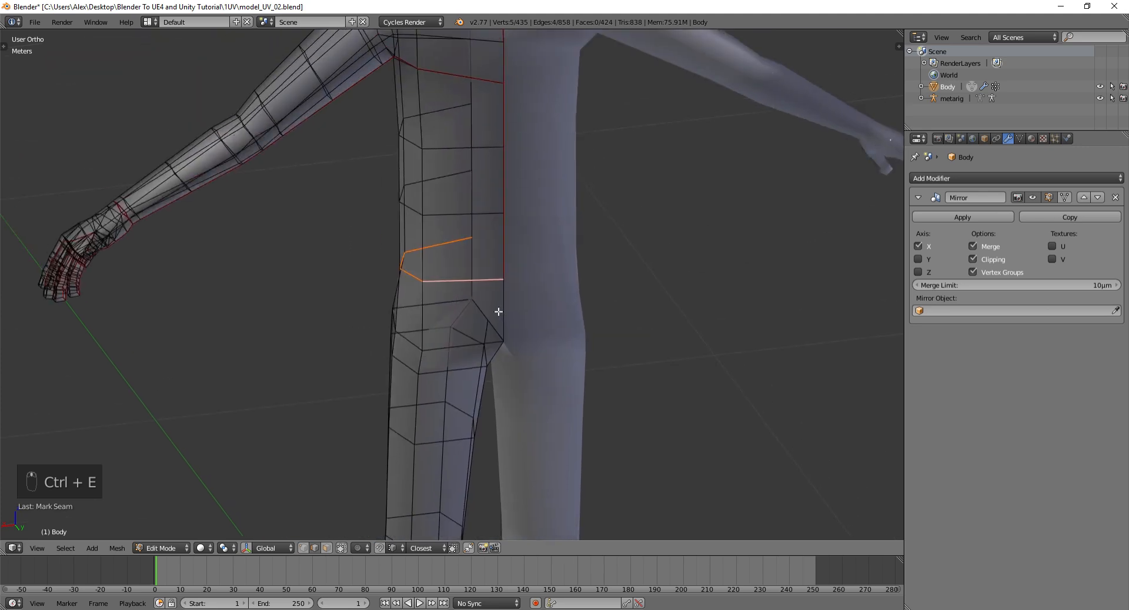
# - Examine the marked seams on the waist, back, shoulder and arm and the unmarked leg edges
pyautogui.scroll(4, 499, 312)
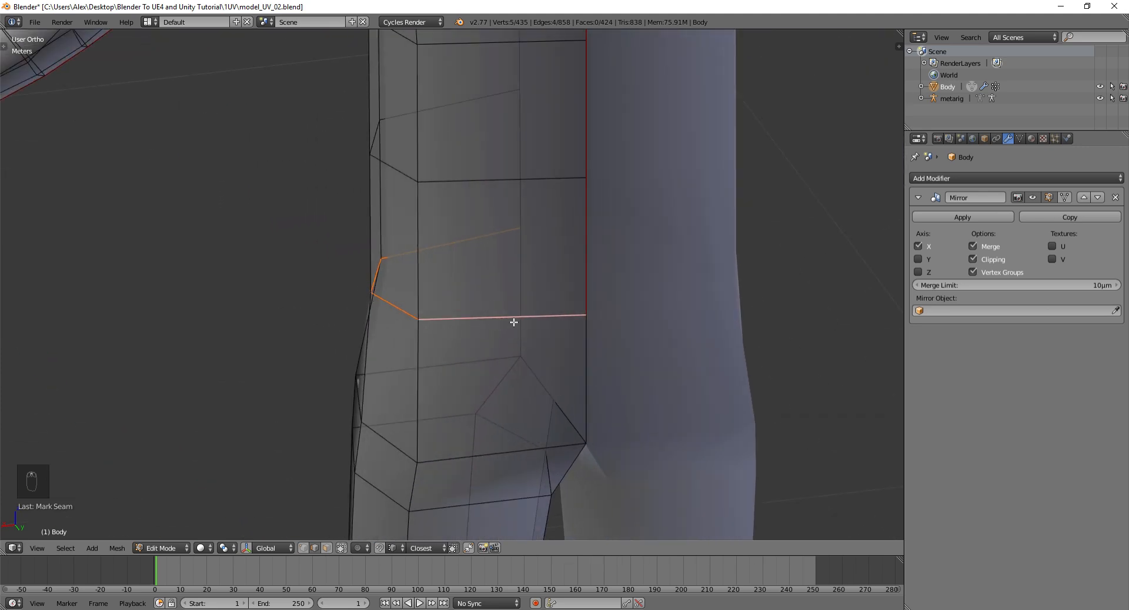
pyautogui.scroll(-5, 422, 314)
pyautogui.moveTo(527, 353); pyautogui.dragTo(504, 270, button='middle')
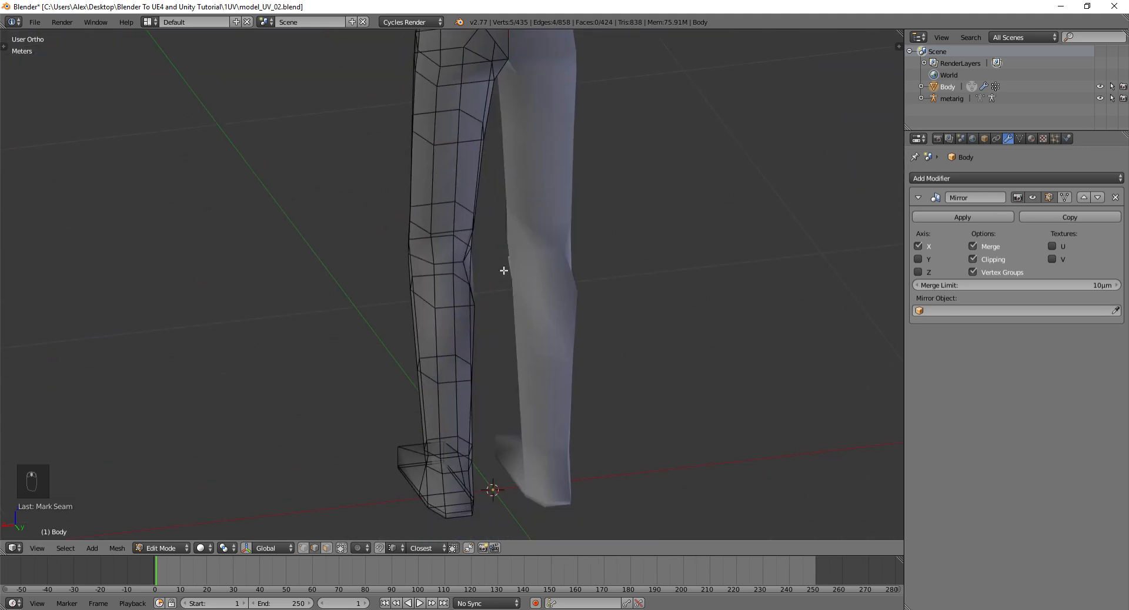
pyautogui.scroll(-5, 460, 427)
pyautogui.scroll(2, 575, 330)
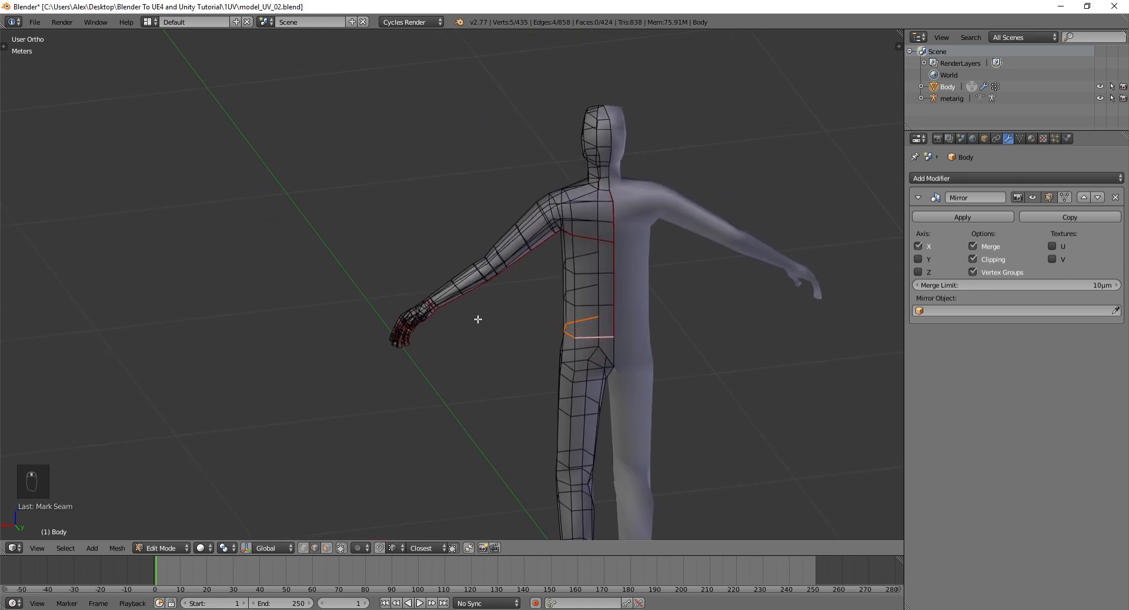
pyautogui.scroll(4, 478, 319)
pyautogui.scroll(3, 453, 316)
pyautogui.keyDown('shift'); pyautogui.moveTo(693, 150); pyautogui.dragTo(606, 262, button='middle'); pyautogui.keyUp('shift')
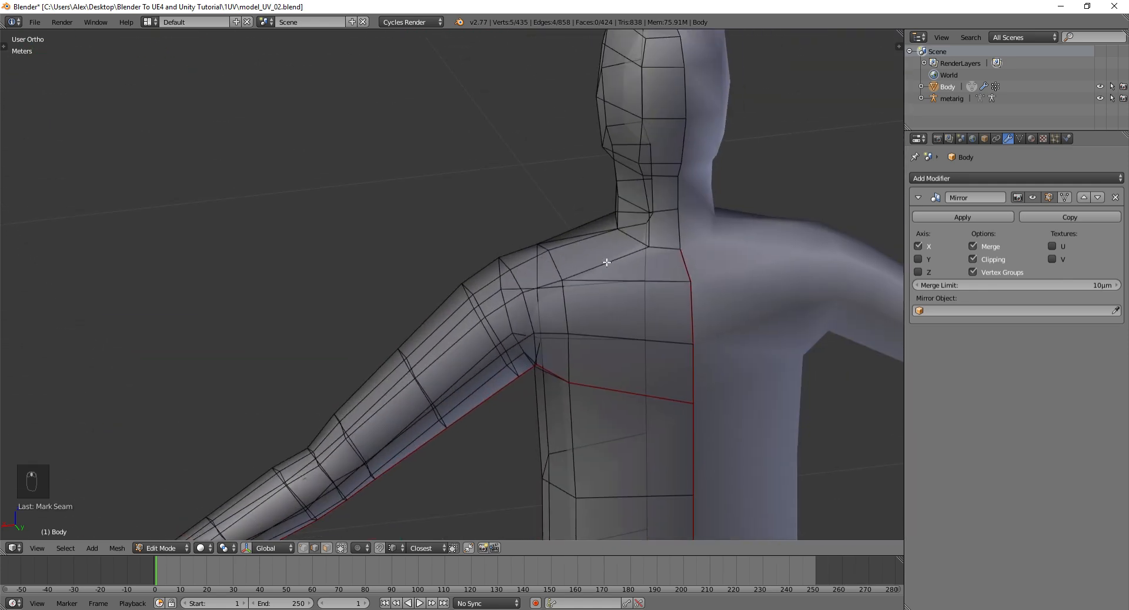
pyautogui.scroll(-4, 640, 322)
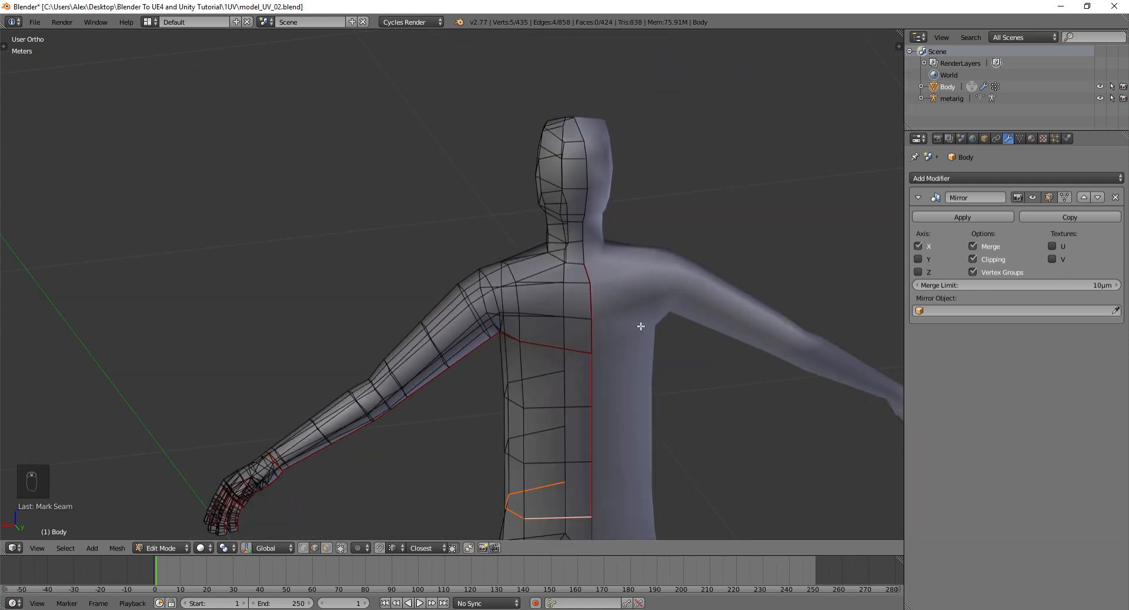
pyautogui.scroll(2, 524, 310)
pyautogui.keyDown('shift'); pyautogui.moveTo(524, 310); pyautogui.dragTo(466, 170, button='middle'); pyautogui.keyUp('shift')
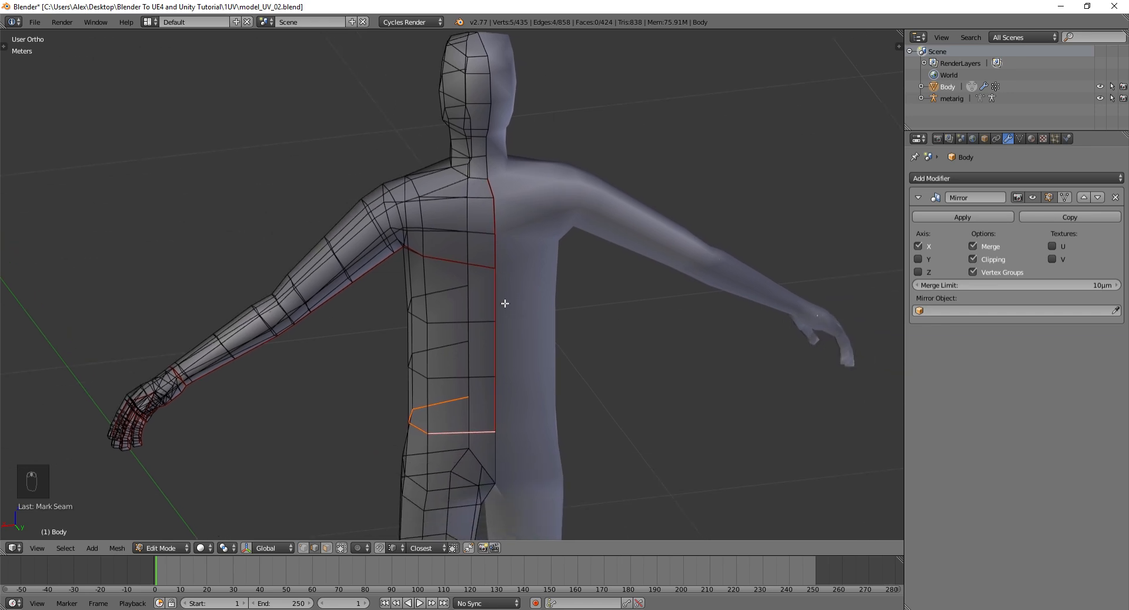
pyautogui.keyDown('shift'); pyautogui.moveTo(499, 397); pyautogui.dragTo(453, 157, button='middle'); pyautogui.keyUp('shift')
pyautogui.scroll(1, 452, 178)
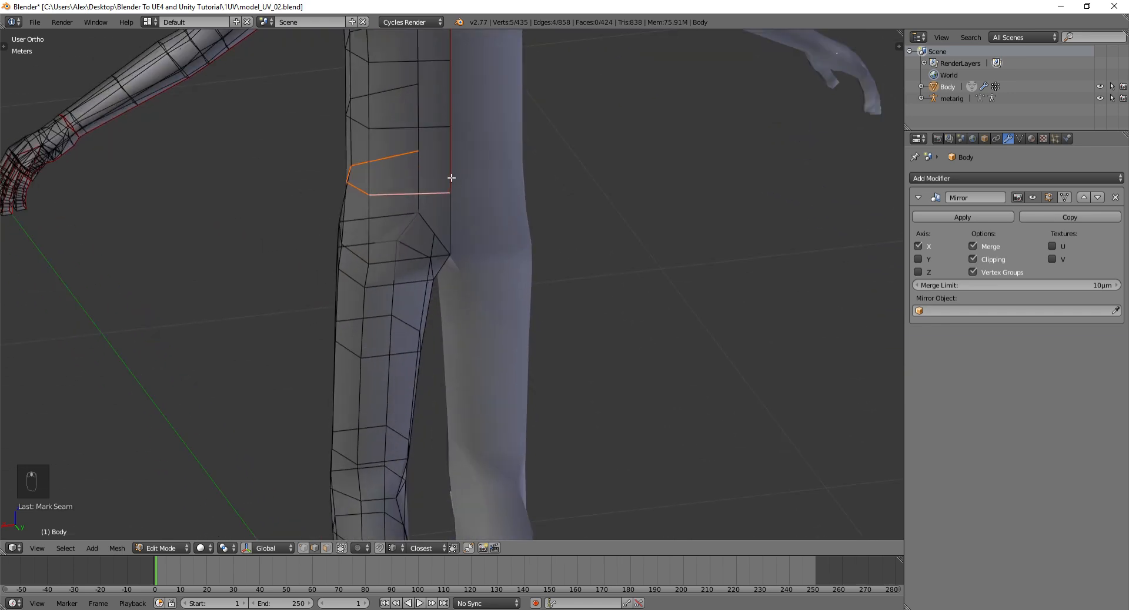
pyautogui.scroll(-2, 455, 171)
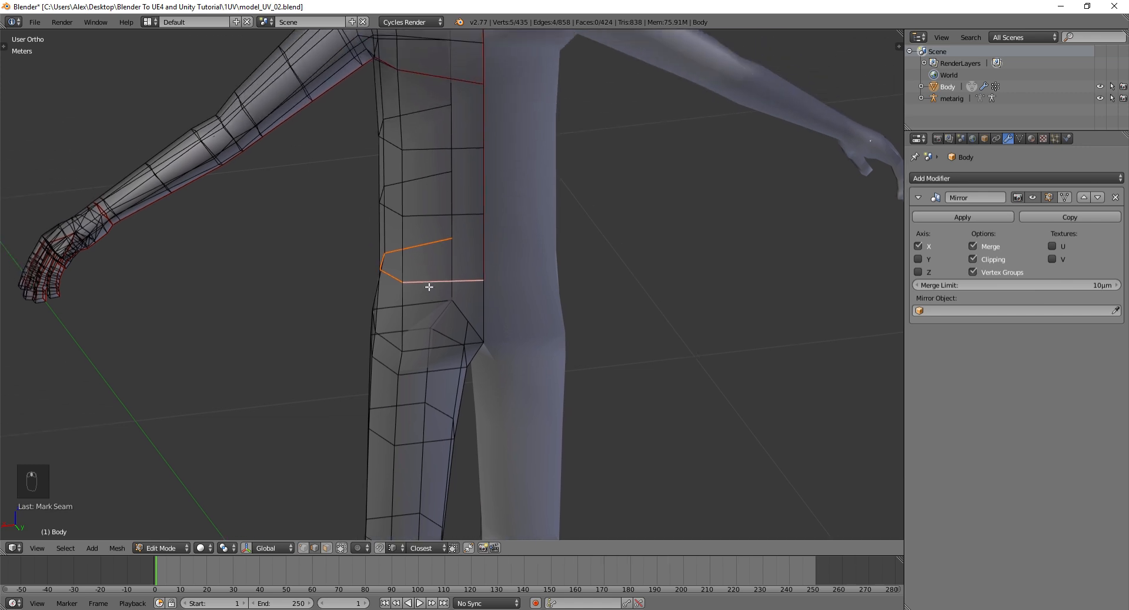
pyautogui.scroll(2, 465, 303)
pyautogui.scroll(-1, 469, 235)
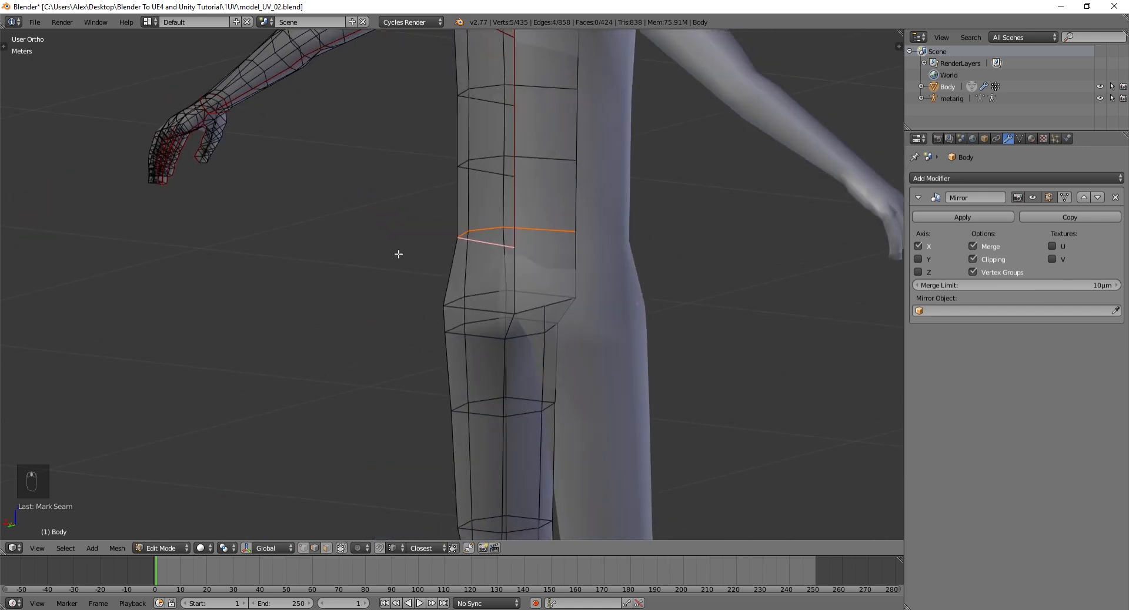
# - Select the lengthwise edge loop running around the leg and remove its outer side, keeping the inner-leg edges selected
pyautogui.keyDown('shift'); pyautogui.moveTo(398, 252); pyautogui.dragTo(437, 168, button='middle'); pyautogui.keyUp('shift')
pyautogui.scroll(1, 437, 168)
pyautogui.keyDown('alt'); pyautogui.rightClick(474, 206); pyautogui.keyUp('alt')
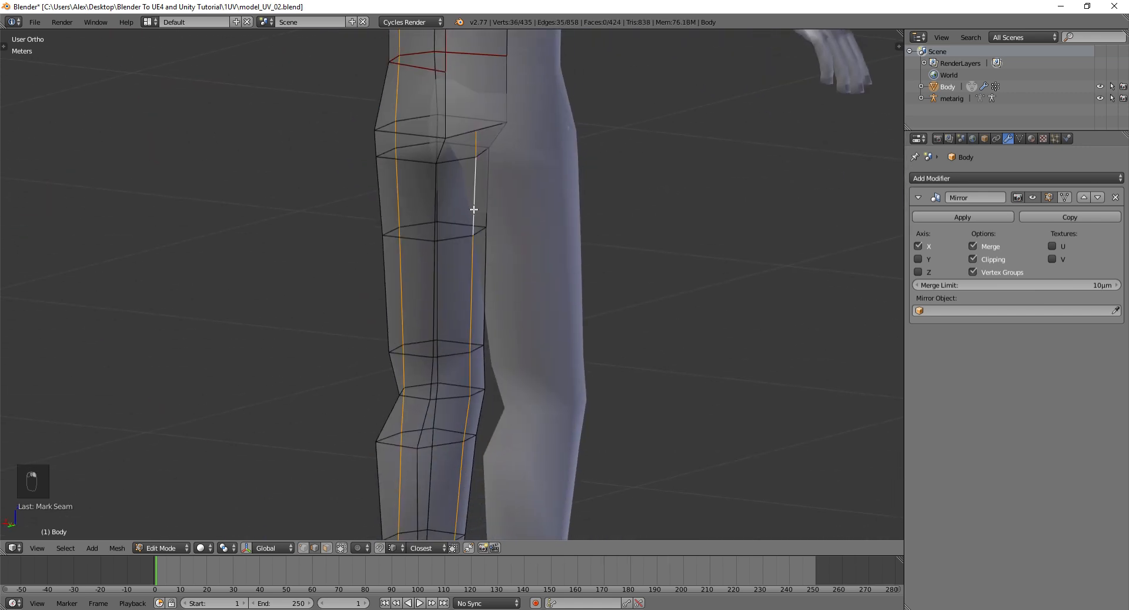
pyautogui.scroll(-6, 433, 234)
pyautogui.moveTo(509, 293); pyautogui.dragTo(411, 235, button='middle')
pyautogui.press('b')
pyautogui.moveTo(327, 193); pyautogui.dragTo(454, 166, button='middle')
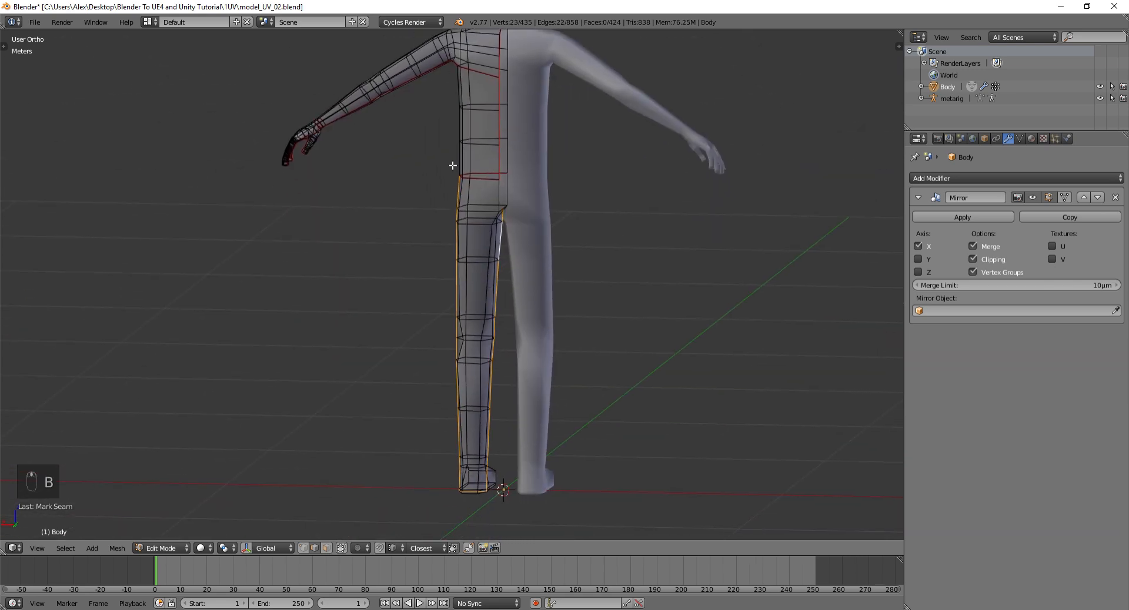
pyautogui.press('b')
pyautogui.moveTo(380, 142); pyautogui.dragTo(478, 537, button='middle')
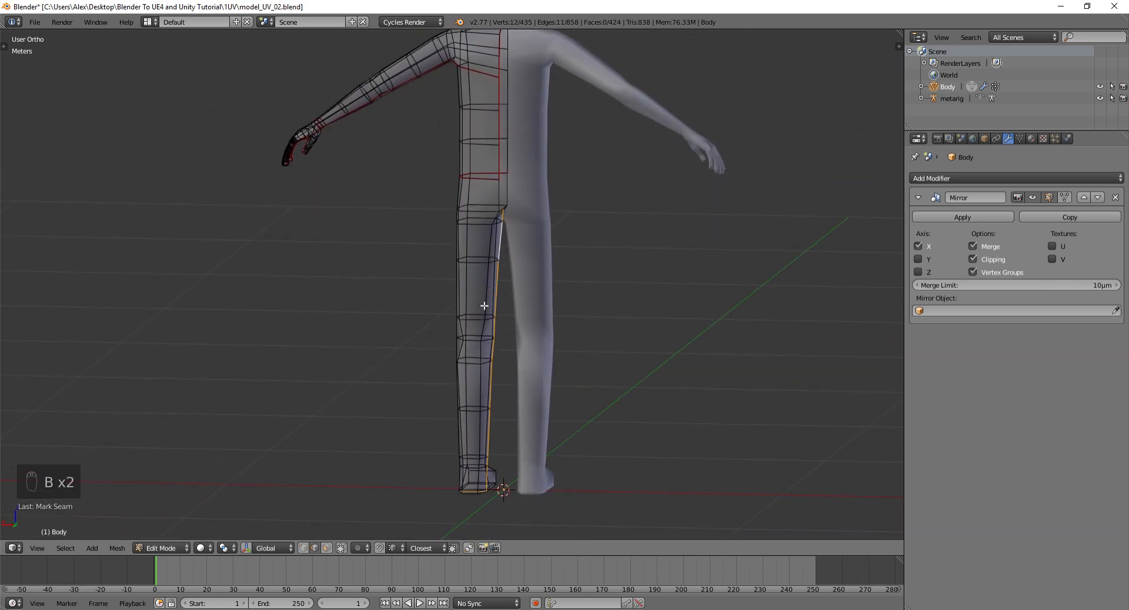
# - Exclude the sole edge from the selection and mark the inner-leg edges from the crotch down to the foot as a seam
pyautogui.scroll(6, 479, 308)
pyautogui.keyDown('shift'); pyautogui.moveTo(460, 351); pyautogui.dragTo(456, 311, button='middle'); pyautogui.keyUp('shift')
pyautogui.scroll(2, 431, 328)
pyautogui.hotkey('ctrl', 'z')
pyautogui.hotkey('ctrl', 'z')
pyautogui.hotkey('ctrl', 'z')
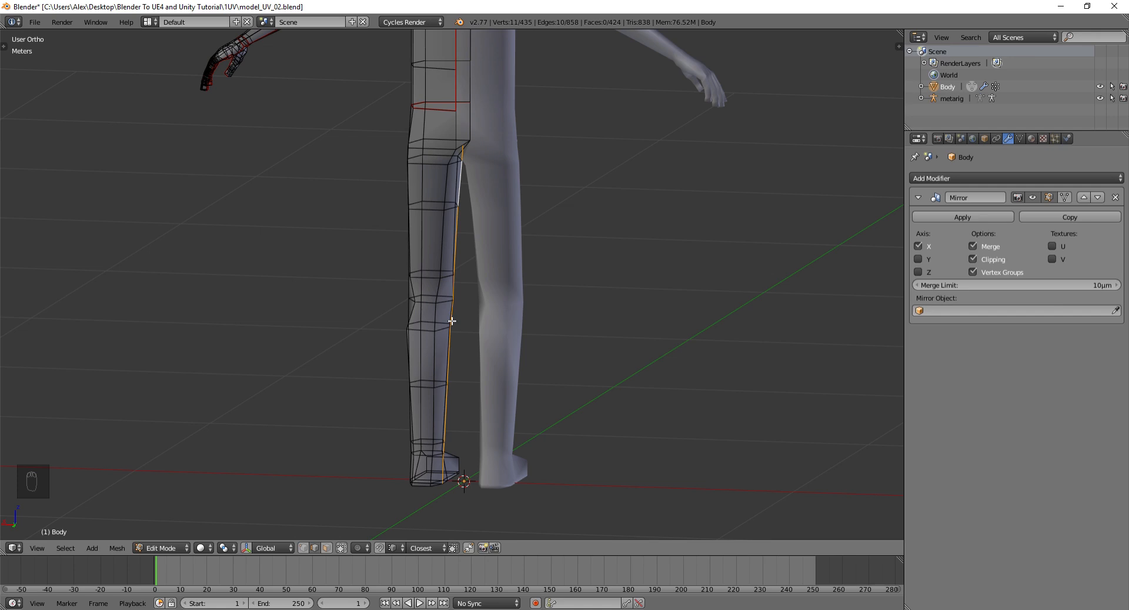
pyautogui.hotkey('ctrl', 'e')
pyautogui.click(452, 321)
pyautogui.scroll(3, 452, 321)
pyautogui.keyDown('shift'); pyautogui.moveTo(451, 321); pyautogui.dragTo(495, 216, button='middle'); pyautogui.keyUp('shift')
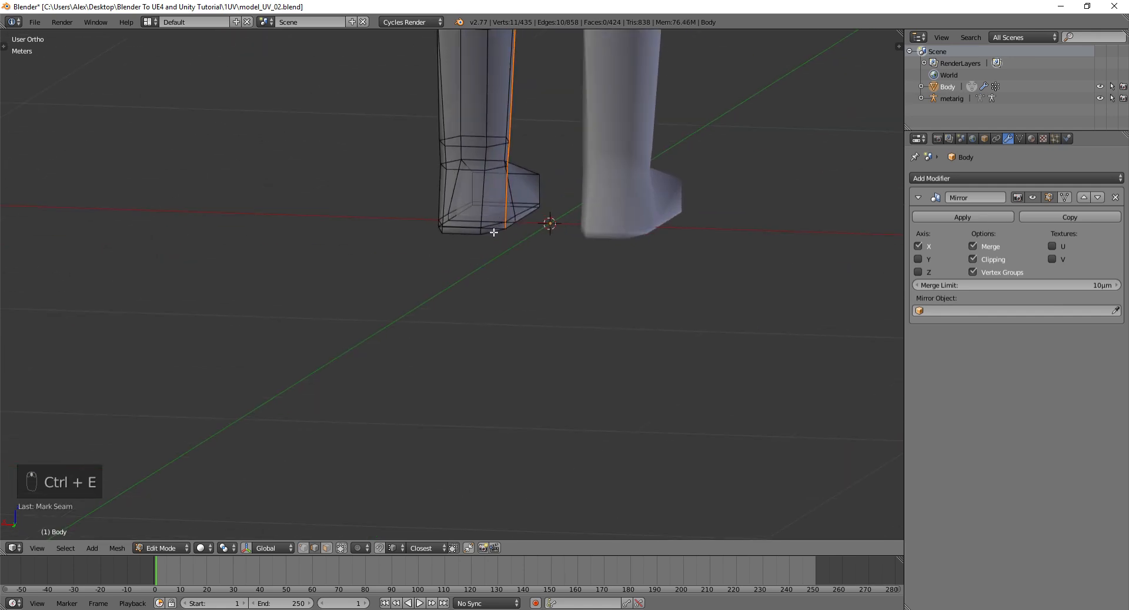
# - Select the sole's outline edges around the heel, along the inner side and across the toe, and mark them as a seam
pyautogui.rightClick(494, 232)
pyautogui.press('KP_Decimal')
pyautogui.scroll(-2, 495, 233)
pyautogui.moveTo(497, 259); pyautogui.dragTo(401, 254, button='middle')
pyautogui.moveTo(579, 280); pyautogui.dragTo(506, 309, button='middle')
pyautogui.keyDown('shift'); pyautogui.rightClick(494, 227); pyautogui.keyUp('shift')
pyautogui.keyDown('shift'); pyautogui.rightClick(506, 310); pyautogui.keyUp('shift')
pyautogui.hotkey('ctrl', 'z')
pyautogui.keyDown('shift'); pyautogui.rightClick(645, 221); pyautogui.keyUp('shift')
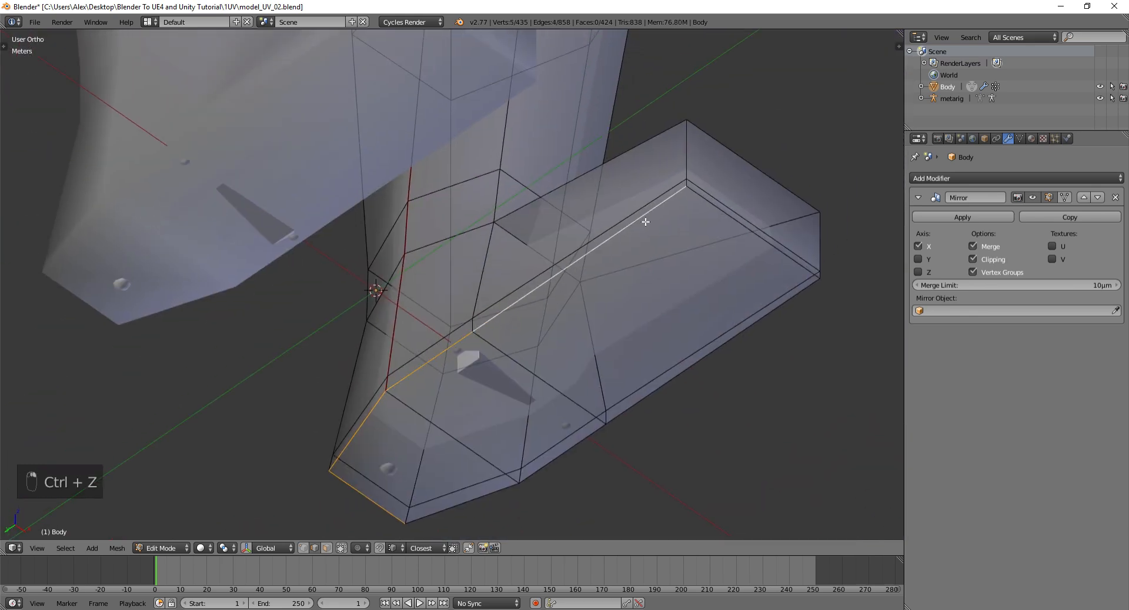
pyautogui.keyDown('shift'); pyautogui.rightClick(698, 189); pyautogui.keyUp('shift')
pyautogui.scroll(-3, 578, 212)
pyautogui.moveTo(578, 212); pyautogui.dragTo(464, 263, button='middle')
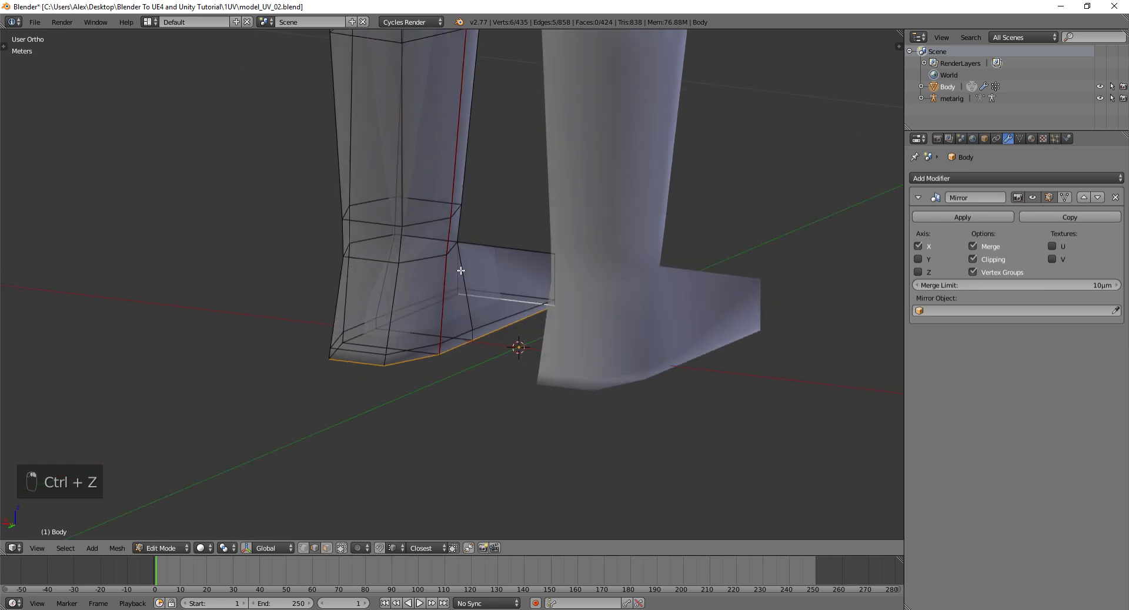
pyautogui.hotkey('ctrl', 'e')
pyautogui.click(449, 269)
# - Select the edge ring just above the ankle and scale it slightly smaller to narrow the ankle
pyautogui.moveTo(422, 228); pyautogui.dragTo(604, 237, button='middle')
pyautogui.rightClick(427, 216)
pyautogui.scroll(-4, 420, 217)
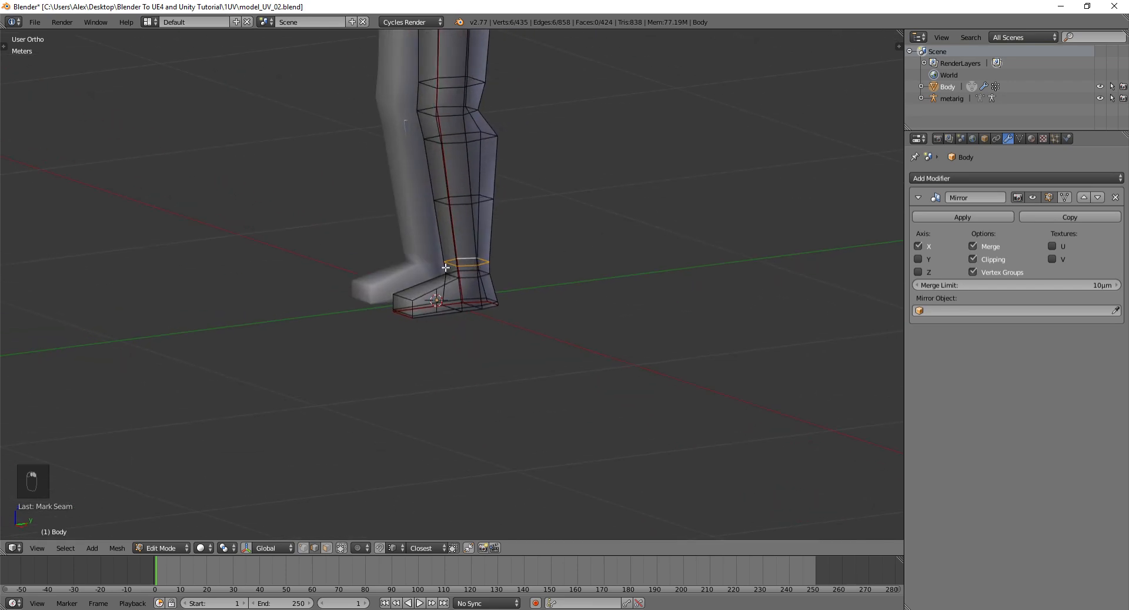
pyautogui.moveTo(446, 267); pyautogui.dragTo(658, 235, button='middle')
pyautogui.press('s')
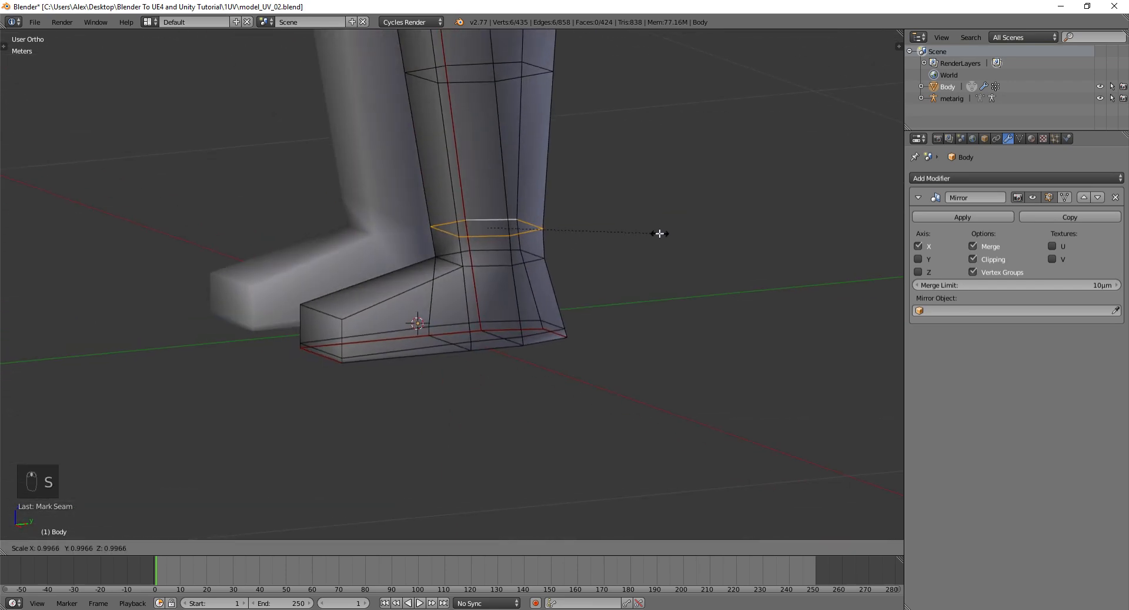
pyautogui.click(652, 235)
pyautogui.press('s')
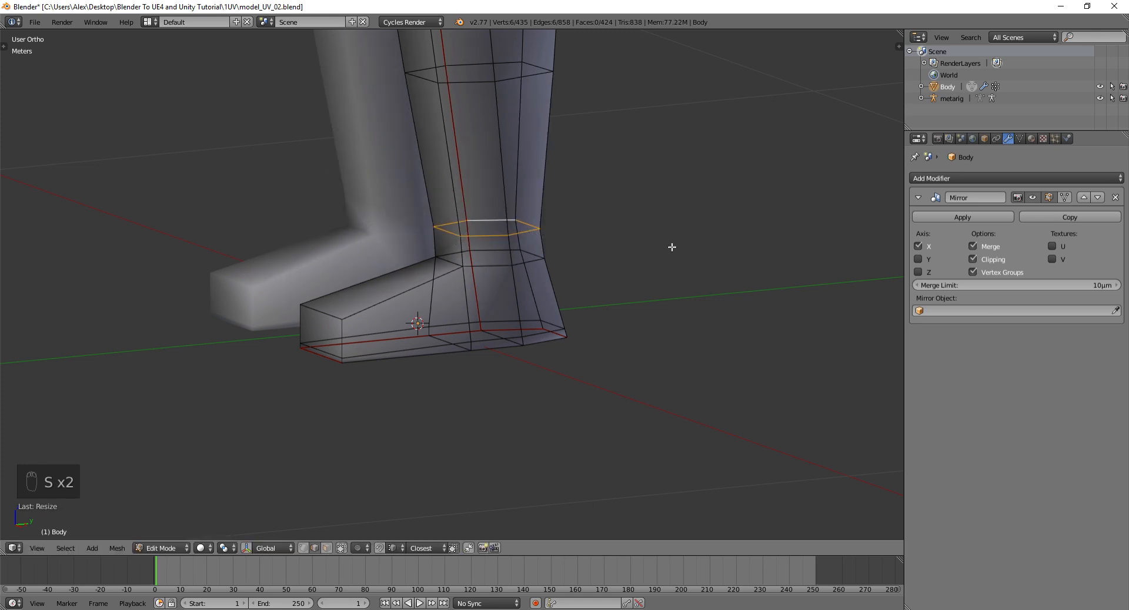
pyautogui.press('s')
pyautogui.click(663, 247)
pyautogui.moveTo(664, 246); pyautogui.dragTo(556, 257, button='middle')
pyautogui.press('s')
pyautogui.click(623, 234)
pyautogui.moveTo(623, 235); pyautogui.dragTo(609, 237, button='middle')
# - Mark the narrowed ankle ring as a seam and clear the selection
pyautogui.hotkey('ctrl', 'e')
pyautogui.click(609, 237)
pyautogui.moveTo(536, 281); pyautogui.dragTo(550, 282, button='middle')
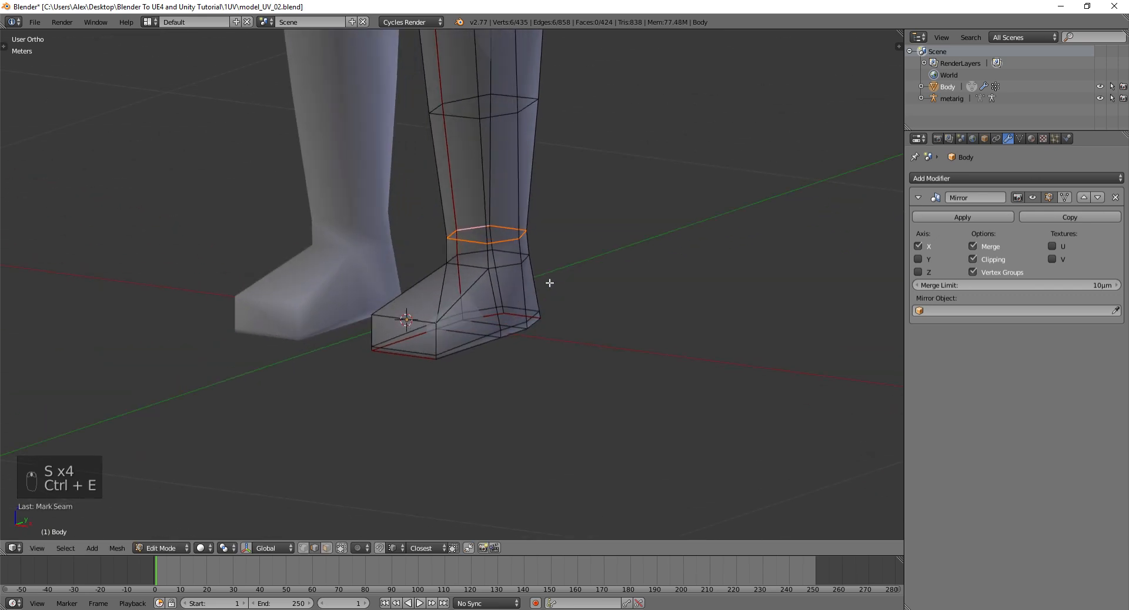
pyautogui.press('a')
pyautogui.scroll(-5, 422, 315)
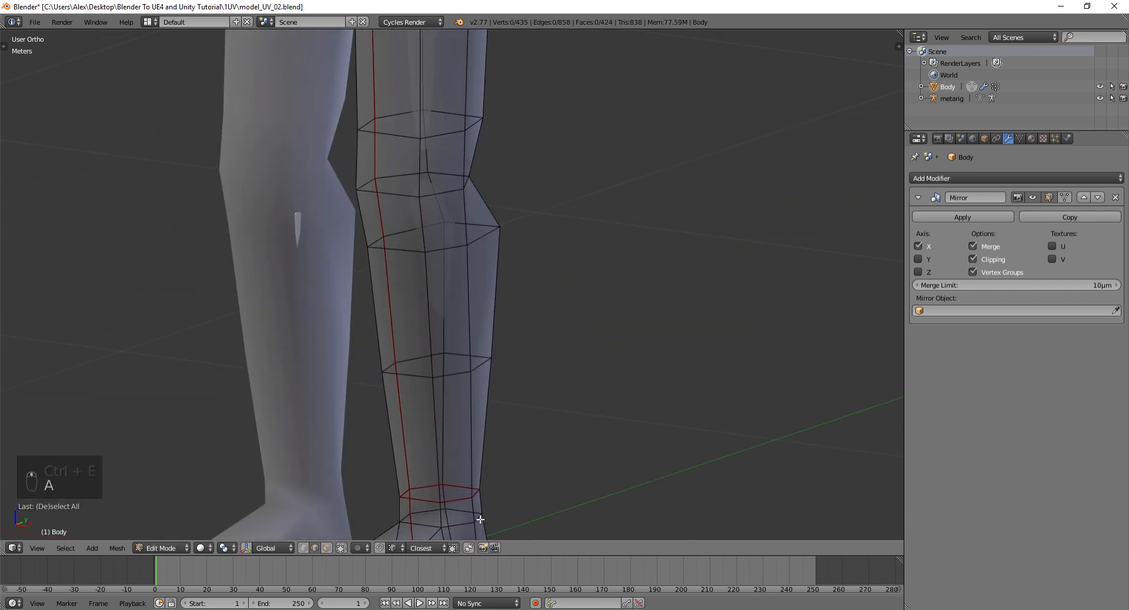
# - Mark additional edges around the hip and crotch as seams and clear the selection
pyautogui.moveTo(422, 316); pyautogui.dragTo(466, 297, button='middle')
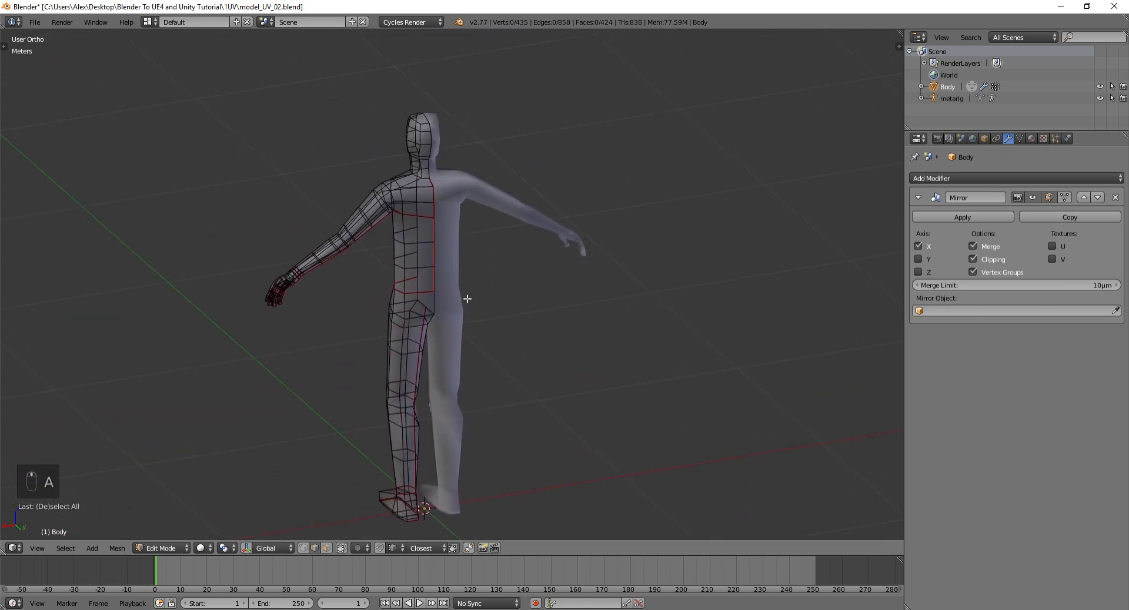
pyautogui.scroll(4, 417, 293)
pyautogui.scroll(-3, 416, 293)
pyautogui.moveTo(403, 323); pyautogui.dragTo(462, 371, button='middle')
pyautogui.scroll(5, 436, 304)
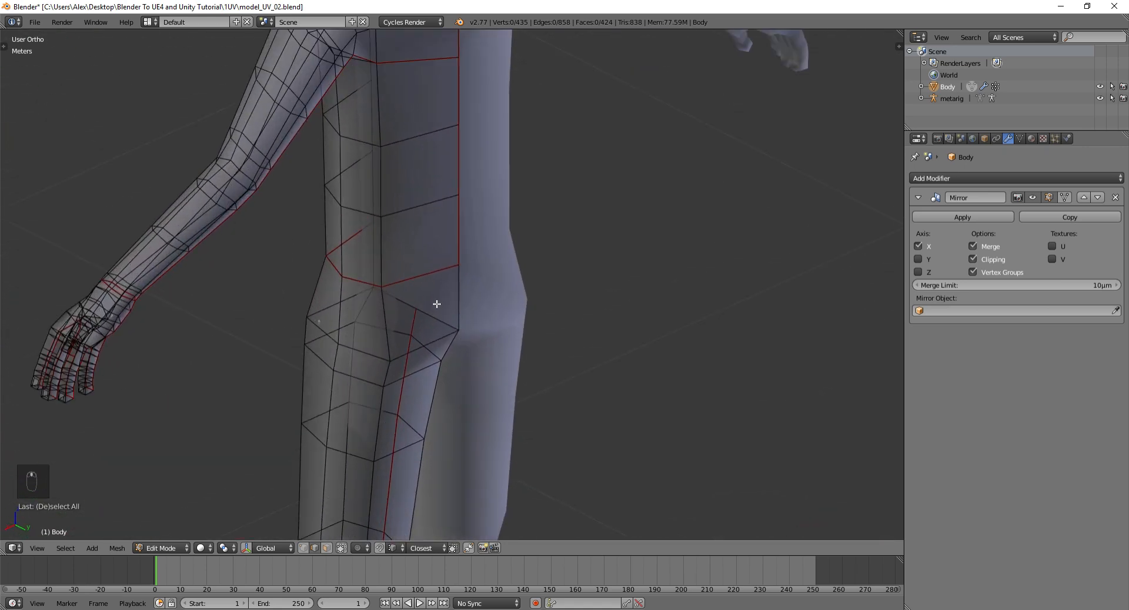
pyautogui.hotkey('ctrl', 'e')
pyautogui.click(424, 243)
pyautogui.moveTo(423, 244); pyautogui.dragTo(509, 379, button='middle')
pyautogui.hotkey('ctrl', 'e')
pyautogui.click(517, 294)
pyautogui.keyDown('shift'); pyautogui.rightClick(494, 242); pyautogui.keyUp('shift')
pyautogui.hotkey('ctrl', 'e')
pyautogui.click(497, 240)
pyautogui.press('a')
# - Mark the centre-line edges from the top of the head down the back to the neck's base as a seam and clear the selection
pyautogui.moveTo(700, 230); pyautogui.dragTo(638, 205, button='middle')
pyautogui.scroll(1, 683, 171)
pyautogui.scroll(3, 563, 272)
pyautogui.keyDown('shift'); pyautogui.moveTo(566, 154); pyautogui.dragTo(456, 248, button='middle'); pyautogui.keyUp('shift')
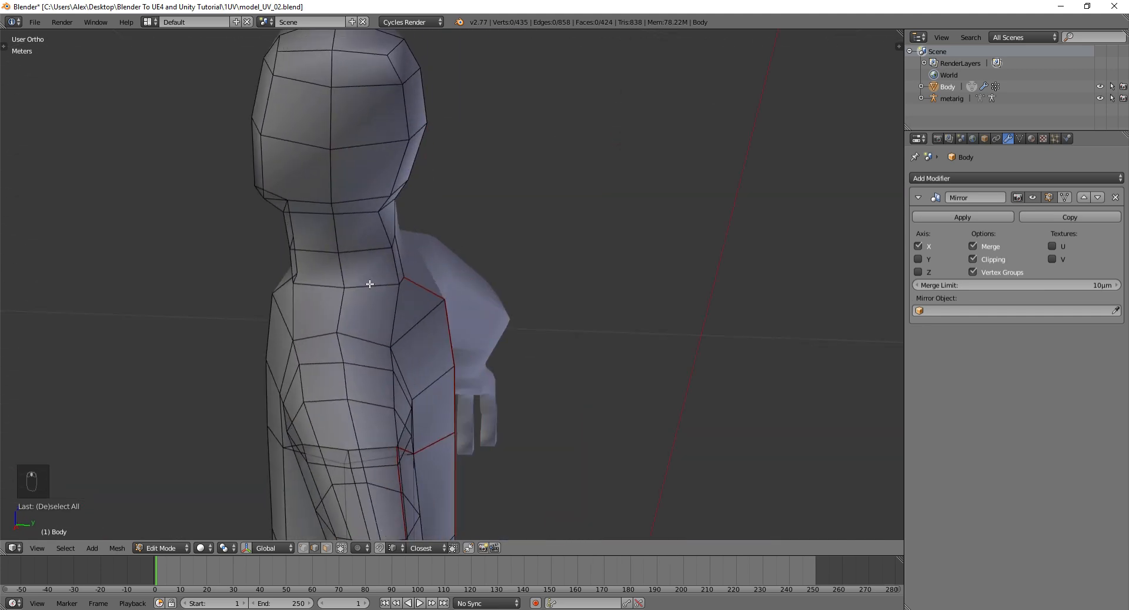
pyautogui.moveTo(390, 283); pyautogui.dragTo(477, 341, button='middle')
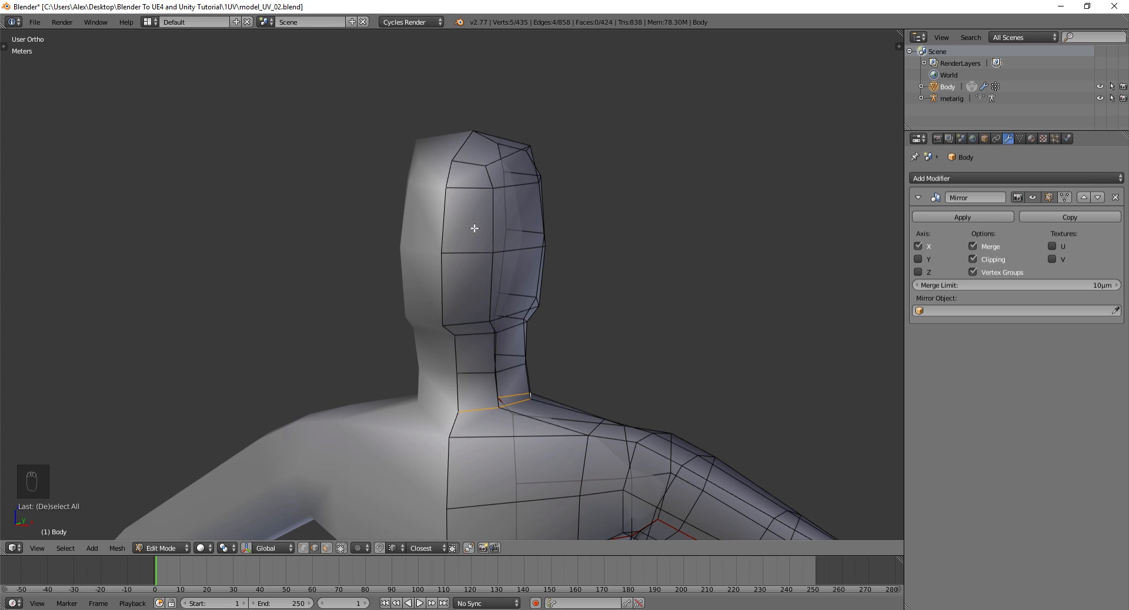
pyautogui.moveTo(475, 228); pyautogui.dragTo(288, 189, button='middle')
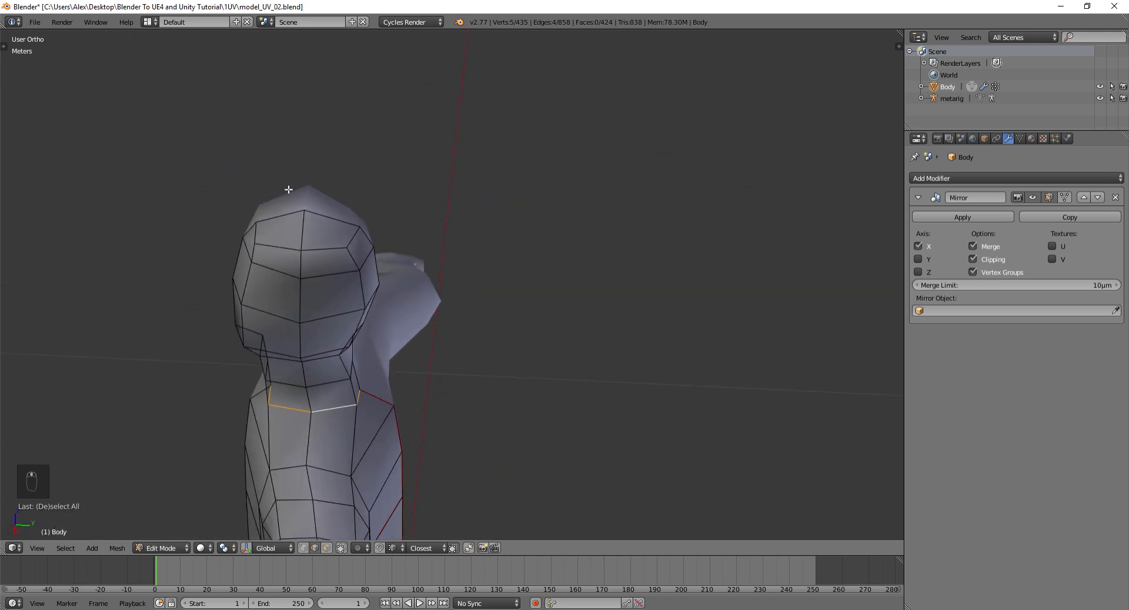
pyautogui.moveTo(399, 232); pyautogui.dragTo(350, 191, button='middle')
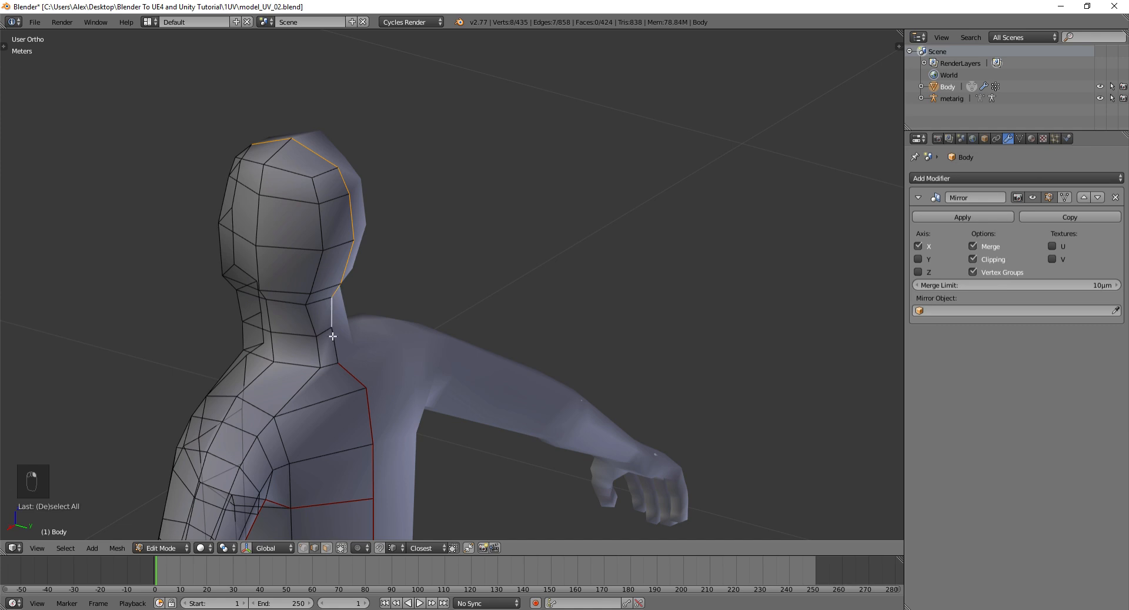
pyautogui.hotkey('ctrl', 'e')
pyautogui.click(377, 187)
pyautogui.moveTo(376, 187)
pyautogui.mouseDown(button='middle')
pyautogui.moveTo(429, 242)
pyautogui.moveTo(496, 227)
pyautogui.moveTo(381, 126)
pyautogui.mouseUp(button='middle')
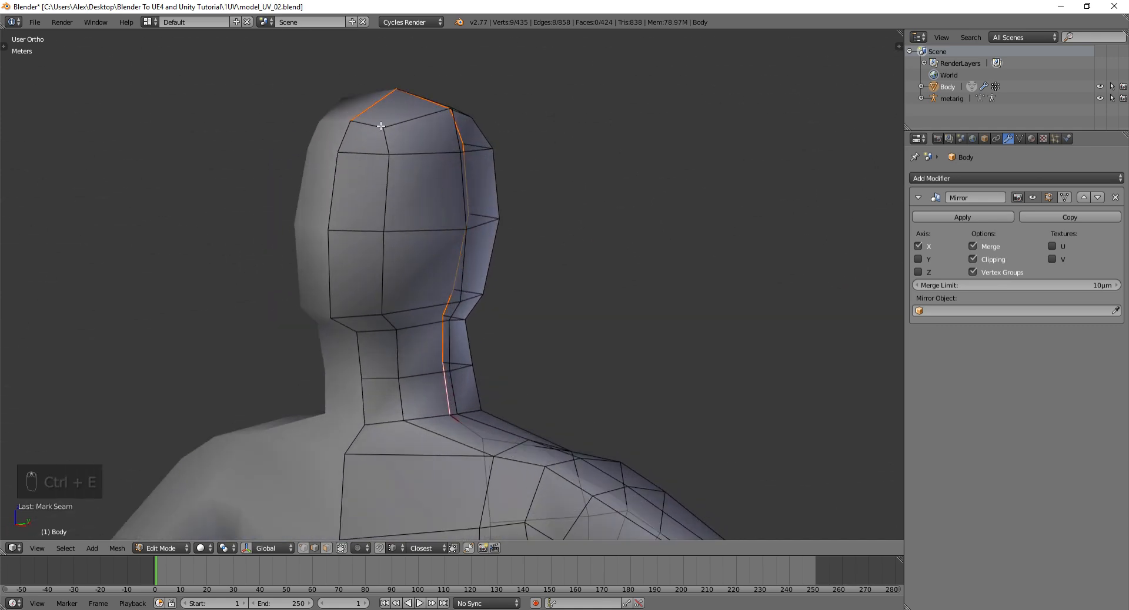
pyautogui.moveTo(381, 125); pyautogui.dragTo(456, 302, button='middle')
pyautogui.press('a')
# - Examine the seam layout over the whole body from the side and front, briefly switching between wireframe and solid shading
pyautogui.scroll(-3, 598, 206)
pyautogui.scroll(-3, 567, 264)
pyautogui.scroll(3, 352, 317)
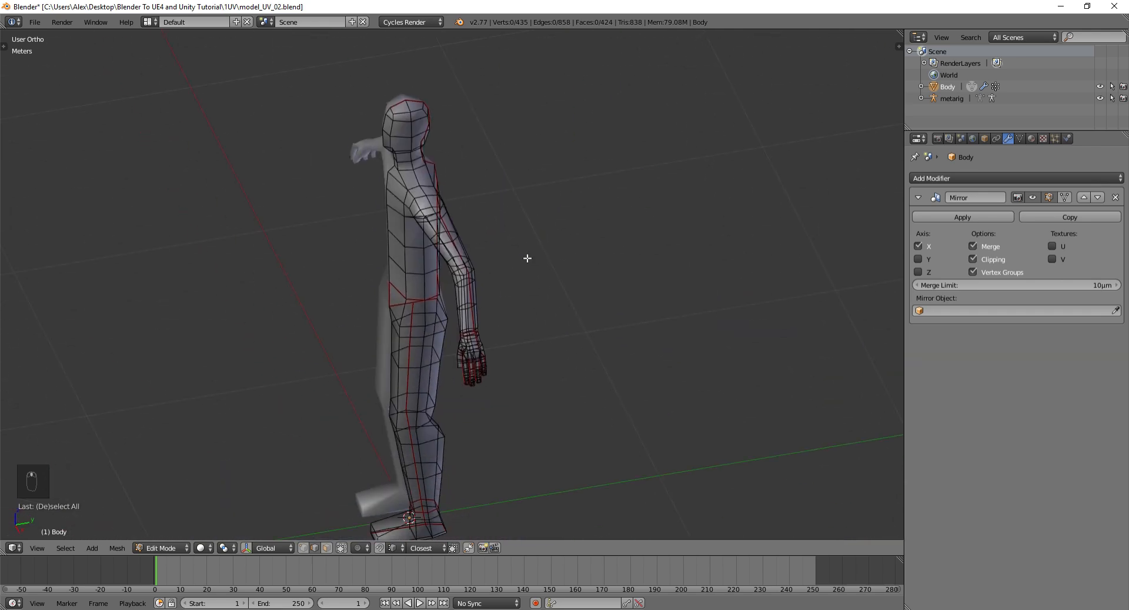
pyautogui.scroll(-1, 434, 326)
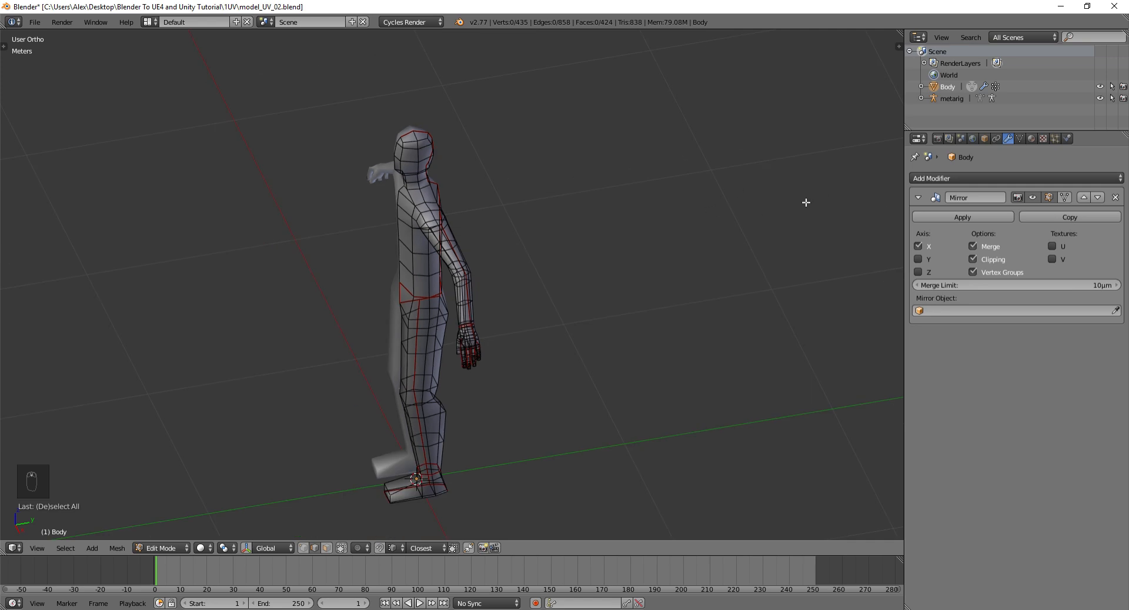
pyautogui.moveTo(457, 309); pyautogui.dragTo(447, 257, button='middle')
pyautogui.press('z')
pyautogui.press('z')
pyautogui.scroll(-3, 504, 258)
pyautogui.scroll(2, 464, 259)
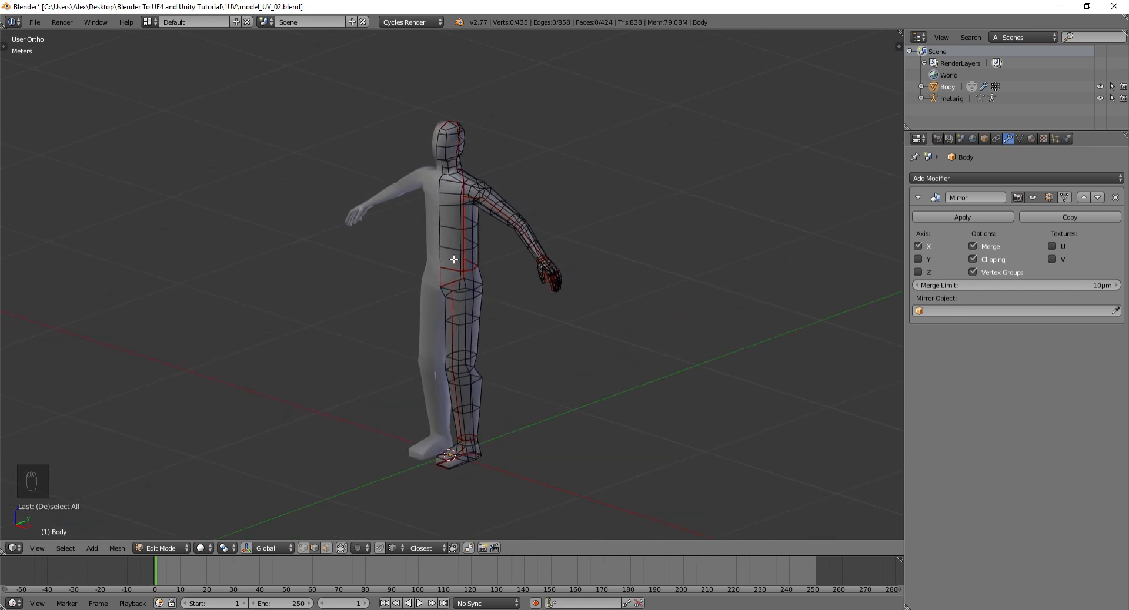
# - Overwrite both model_UV_01.blend and model_UV_02.blend with the current scene
pyautogui.hotkey('ctrl', 'shift', 's')
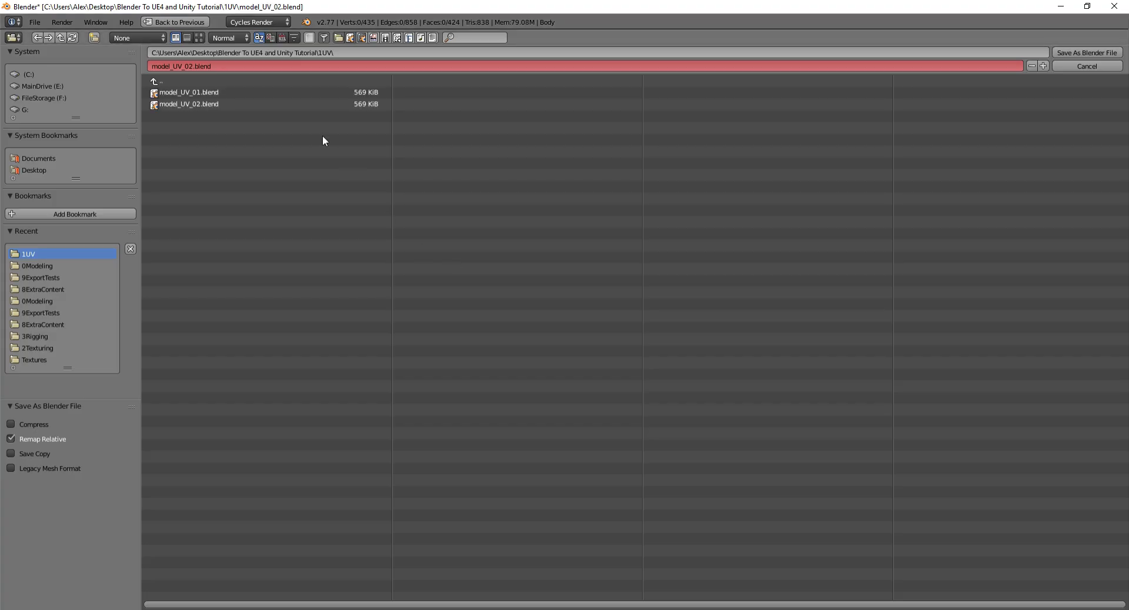
pyautogui.doubleClick(194, 94)
pyautogui.hotkey('ctrl', 'shift', 's')
pyautogui.click(223, 104)
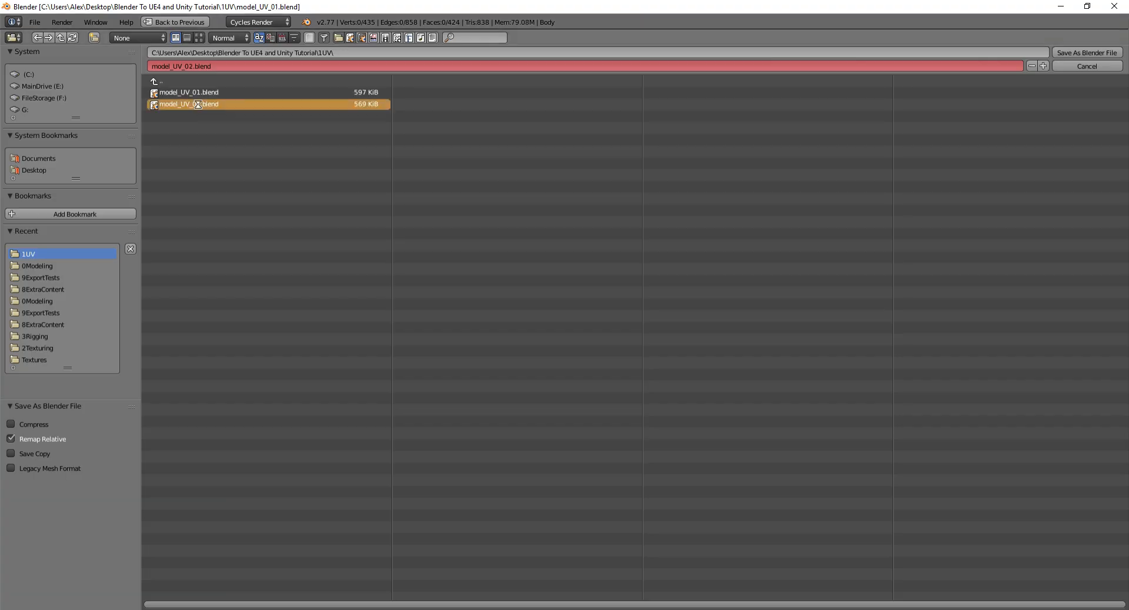
pyautogui.doubleClick(224, 105)
# - Save the scene as a new incremented version named model_UV_03.blend
pyautogui.hotkey('ctrl', 'shift', 's')
pyautogui.press('KP_Add')
pyautogui.press('Return')
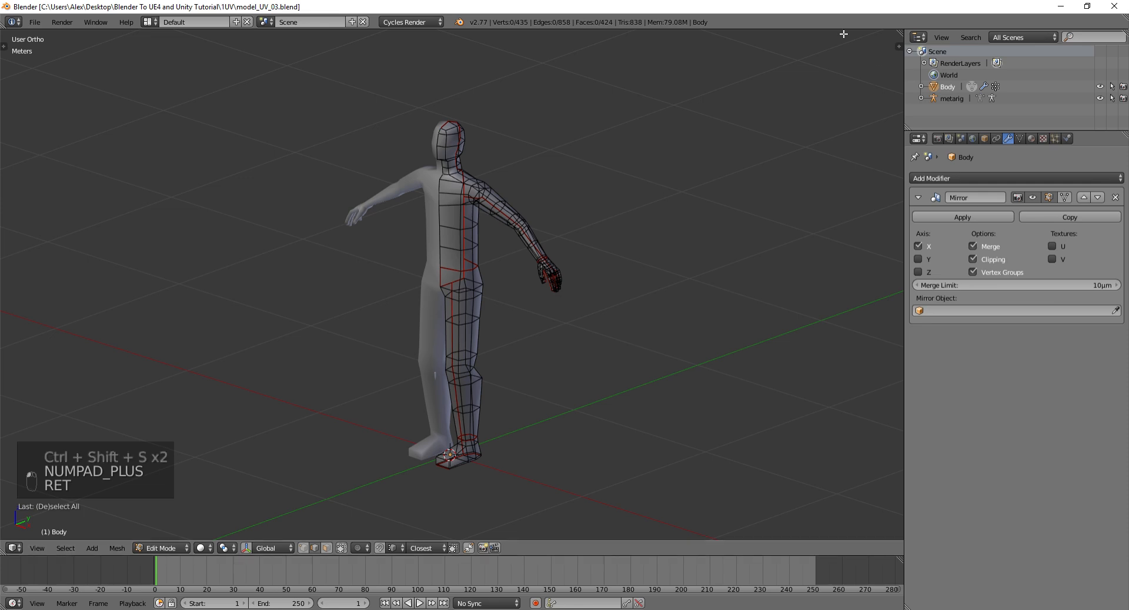
# - Split the 3D view into two side-by-side areas and turn one of them into a UV/Image Editor
pyautogui.moveTo(844, 34); pyautogui.dragTo(442, 66)
pyautogui.click(454, 548)
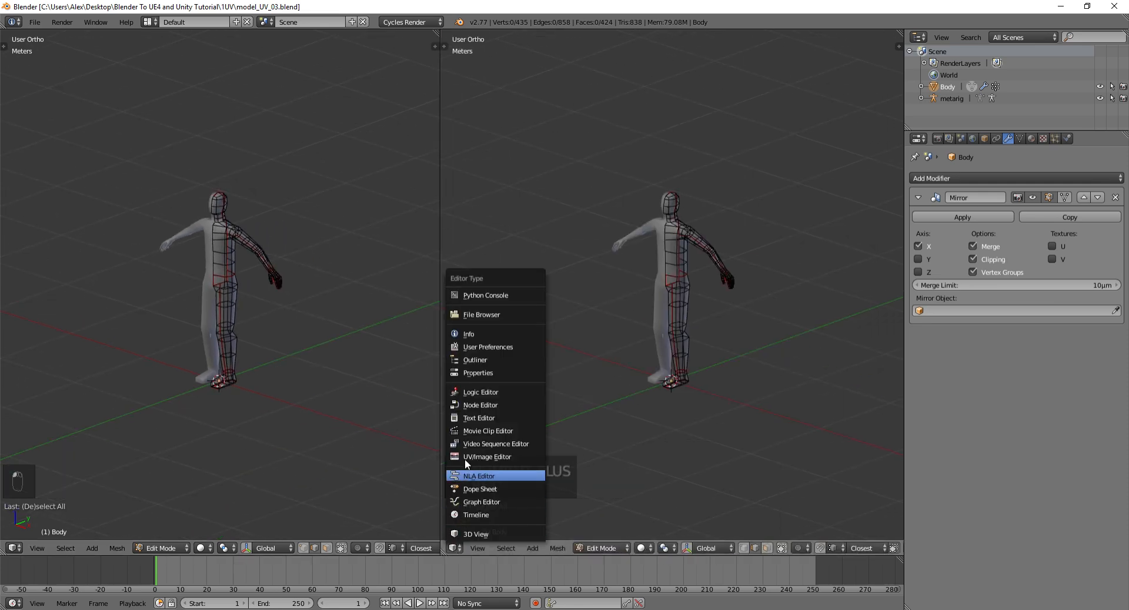
pyautogui.click(477, 458)
# - Examine the mirrored body from the side while switching between Object Mode and Edit Mode
pyautogui.press('Tab')
pyautogui.scroll(5, 228, 210)
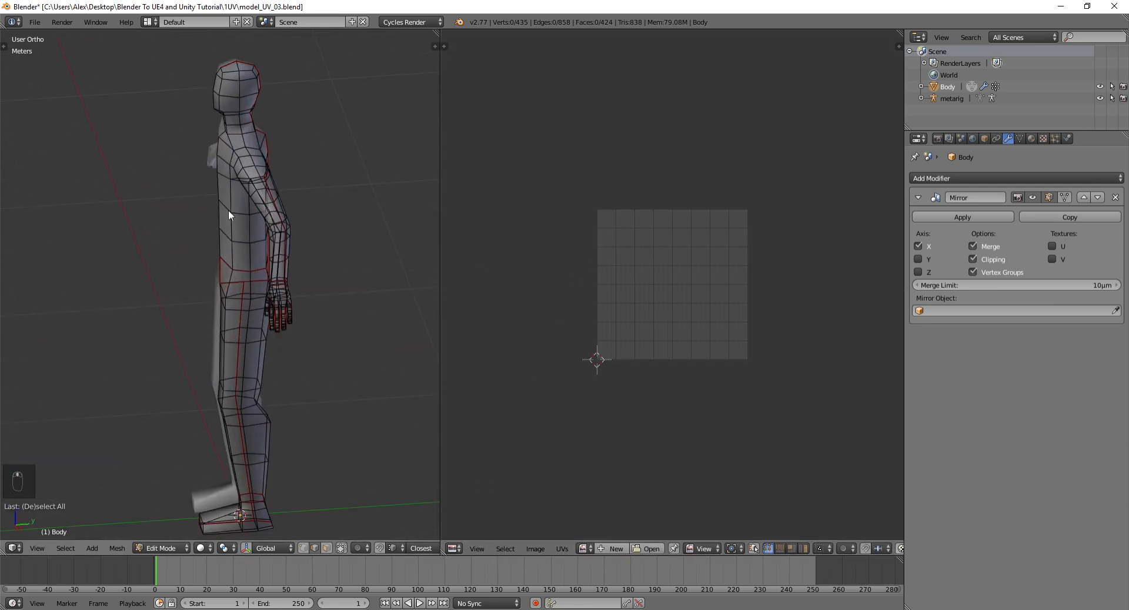
pyautogui.moveTo(228, 210); pyautogui.dragTo(209, 221, button='middle')
pyautogui.press('Tab')
pyautogui.press('Tab')
pyautogui.press('Tab')
pyautogui.moveTo(273, 189); pyautogui.dragTo(352, 198, button='middle')
pyautogui.press('Tab')
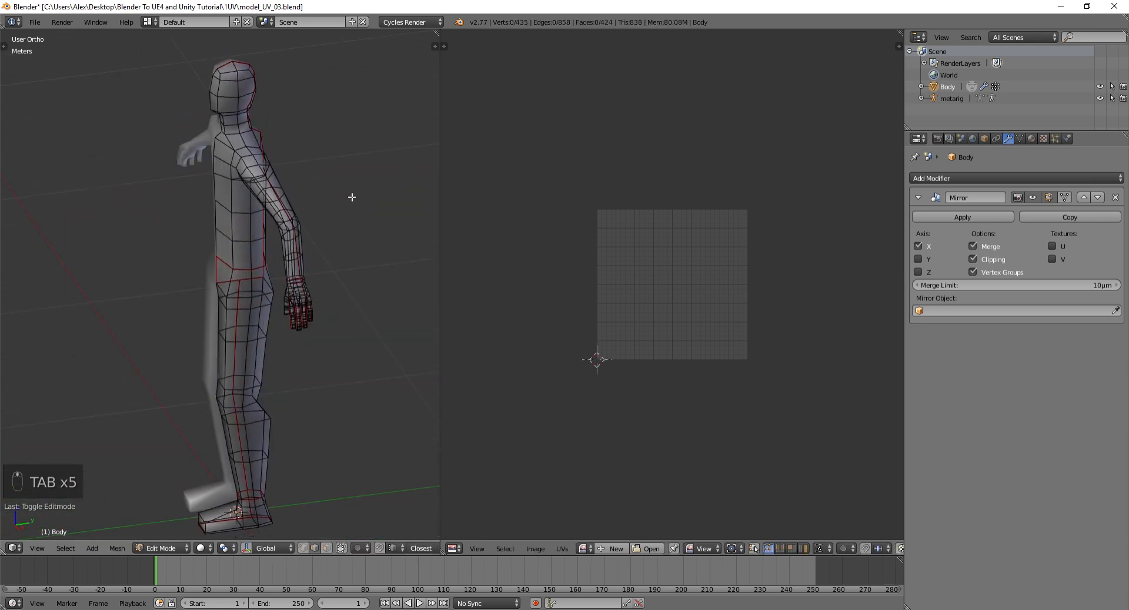
# - Select the whole editable half of the body and inspect its existing UV layout beside the model
pyautogui.press('a')
pyautogui.moveTo(405, 220); pyautogui.dragTo(335, 194, button='middle')
pyautogui.press('Tab')
pyautogui.moveTo(222, 202); pyautogui.dragTo(222, 168, button='middle')
pyautogui.scroll(3, 231, 260)
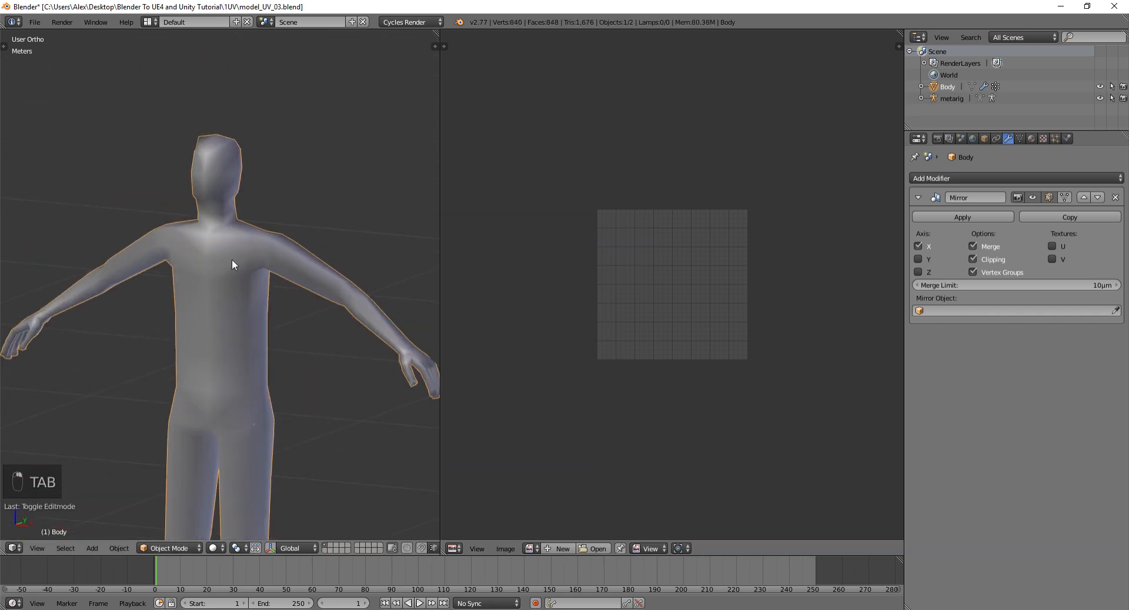
pyautogui.press('Tab')
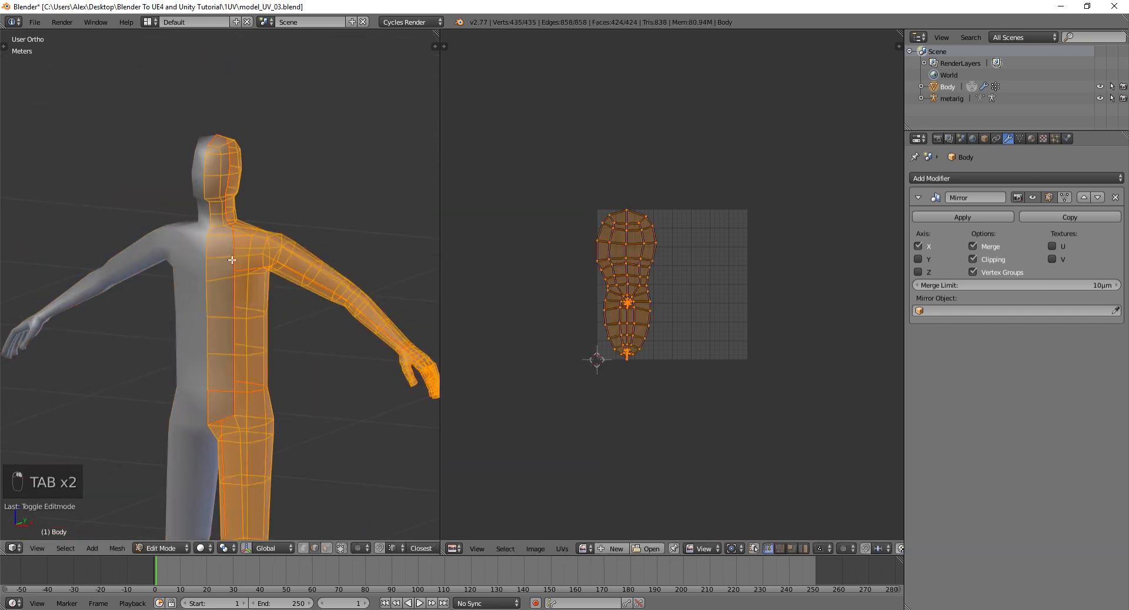
# - Apply the Mirror modifier to the body in Object Mode and return to Edit Mode
pyautogui.click(965, 218)
pyautogui.press('Tab')
pyautogui.click(966, 216)
pyautogui.press('Tab')
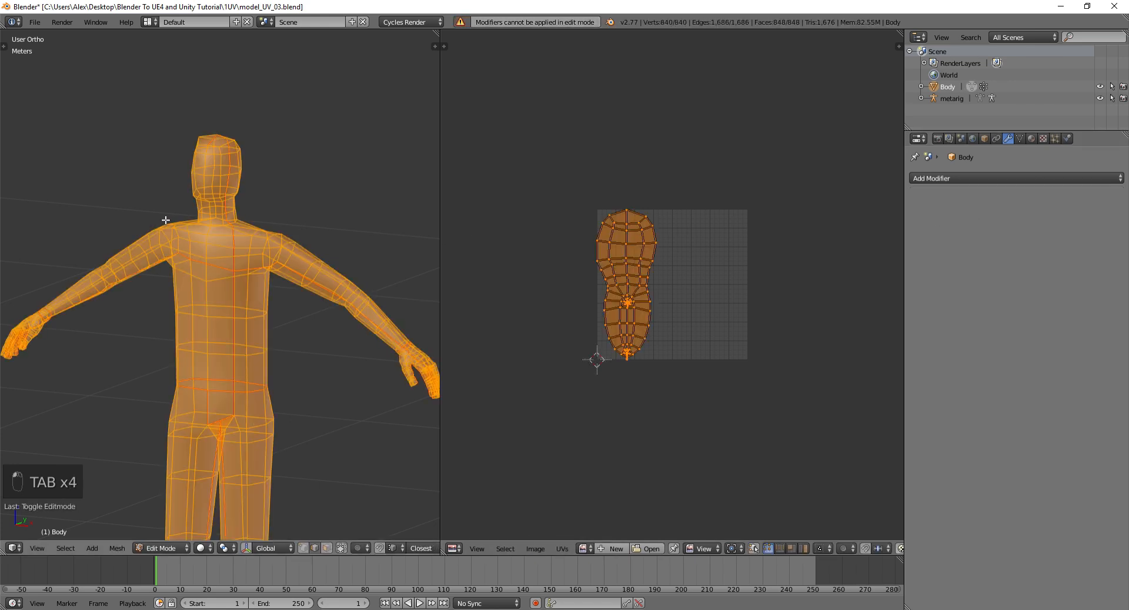
# - Clear the selection and examine the seams on both halves of the torso, arms, hands and legs
pyautogui.press('a')
pyautogui.press('a')
pyautogui.press('a')
pyautogui.press('a')
pyautogui.press('a')
pyautogui.moveTo(166, 220); pyautogui.dragTo(220, 262, button='middle')
pyautogui.scroll(3, 220, 263)
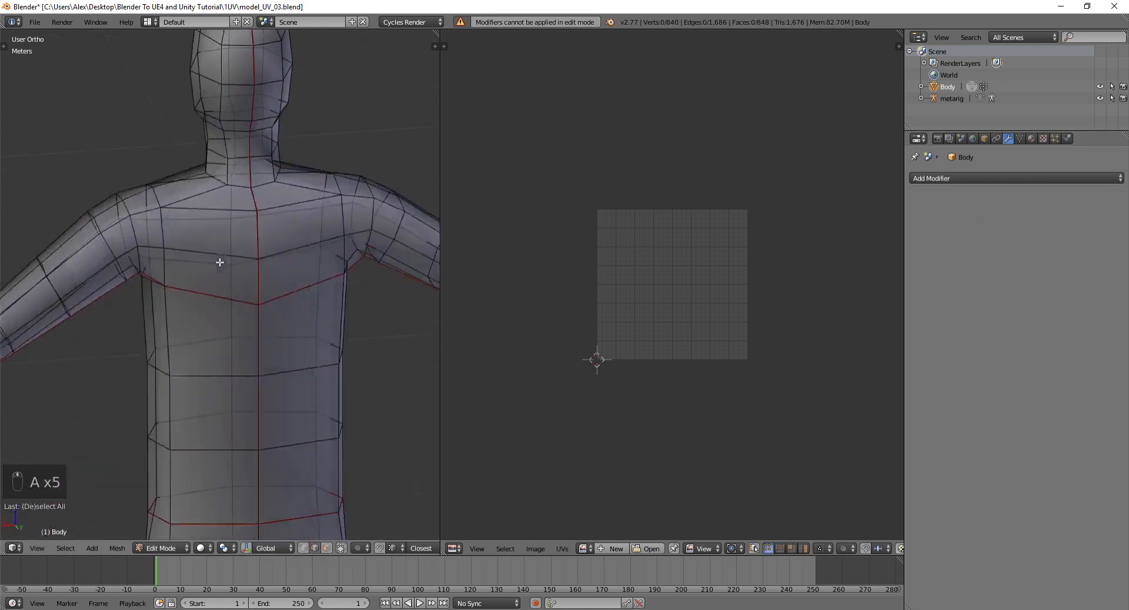
pyautogui.scroll(-4, 220, 262)
pyautogui.keyDown('shift'); pyautogui.moveTo(387, 303); pyautogui.dragTo(270, 294, button='middle'); pyautogui.keyUp('shift')
pyautogui.scroll(5, 157, 253)
pyautogui.scroll(2, 230, 324)
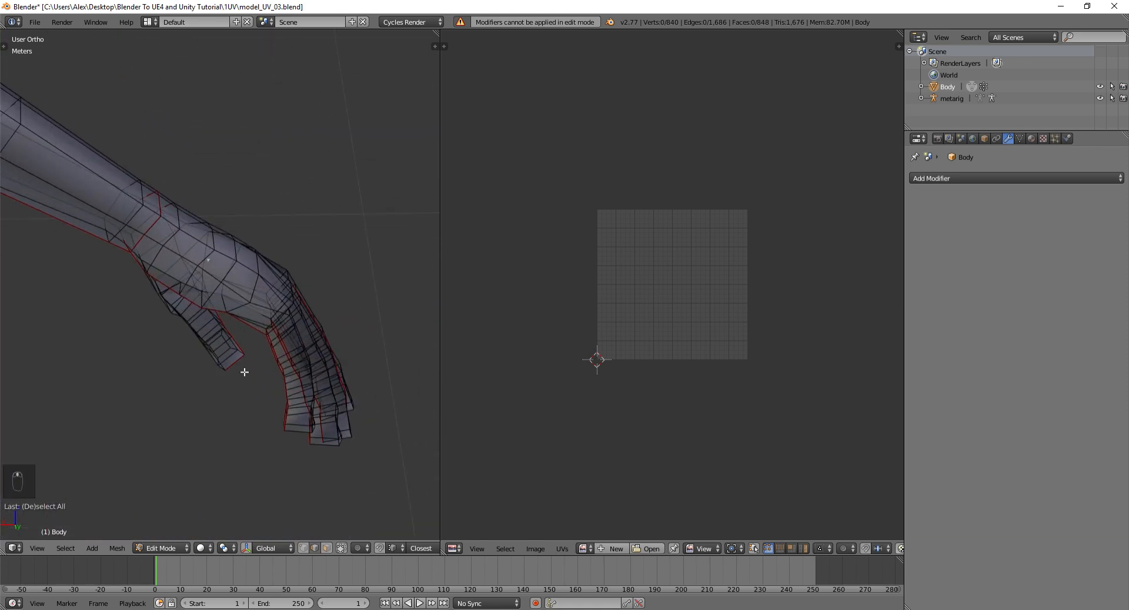
pyautogui.scroll(-4, 244, 373)
pyautogui.scroll(3, 322, 269)
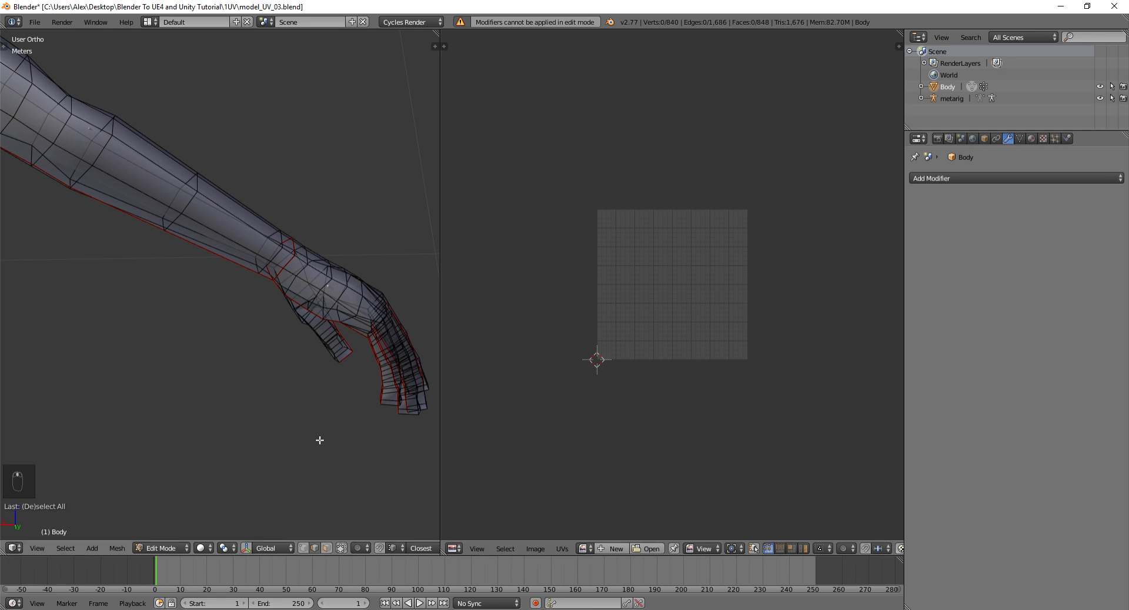
pyautogui.scroll(-6, 239, 265)
pyautogui.keyDown('shift'); pyautogui.moveTo(117, 274); pyautogui.dragTo(305, 212, button='middle'); pyautogui.keyUp('shift')
pyautogui.scroll(-3, 223, 335)
pyautogui.moveTo(274, 285); pyautogui.dragTo(191, 227, button='middle')
pyautogui.scroll(4, 238, 359)
pyautogui.moveTo(165, 350); pyautogui.dragTo(288, 356, button='middle')
pyautogui.scroll(-5, 162, 306)
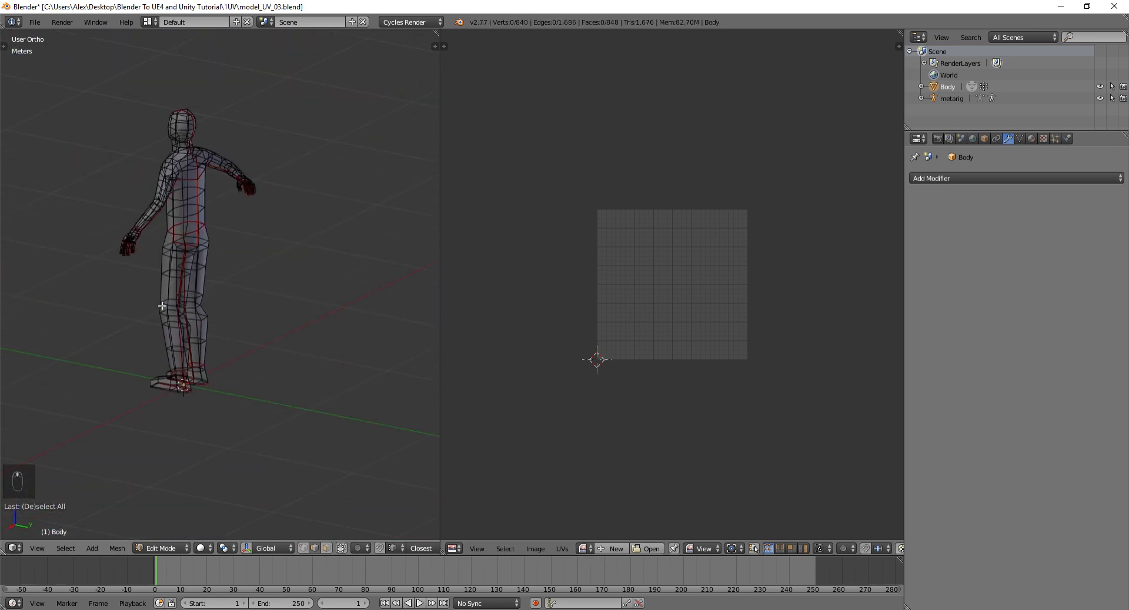
pyautogui.moveTo(162, 306); pyautogui.dragTo(250, 312, button='middle')
# - Select the entire body mesh and unwrap it along the marked seams
pyautogui.press('a')
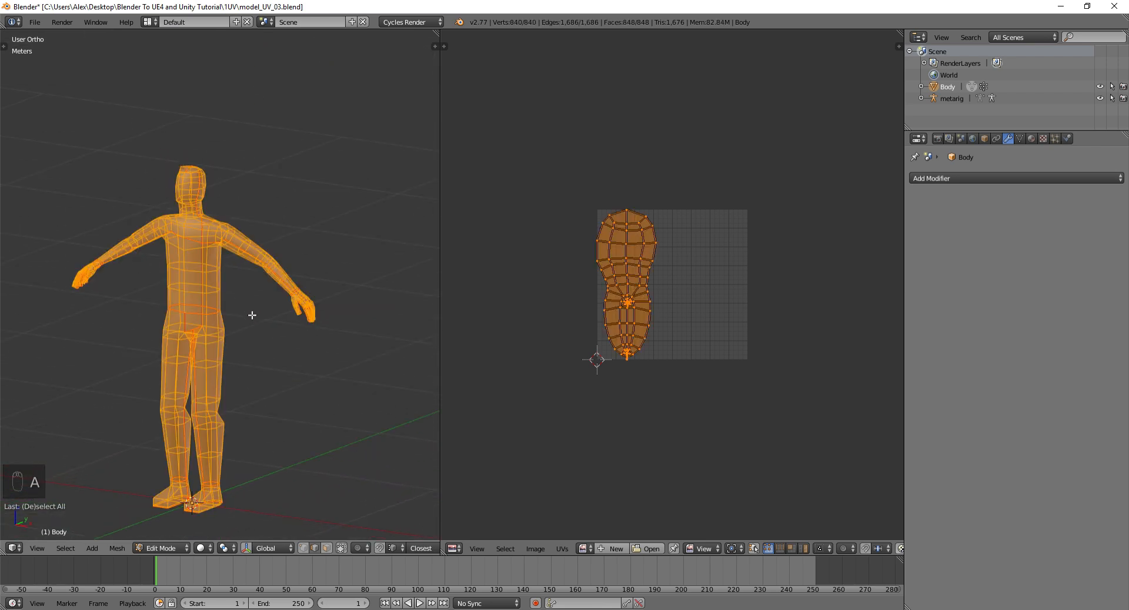
pyautogui.press('u')
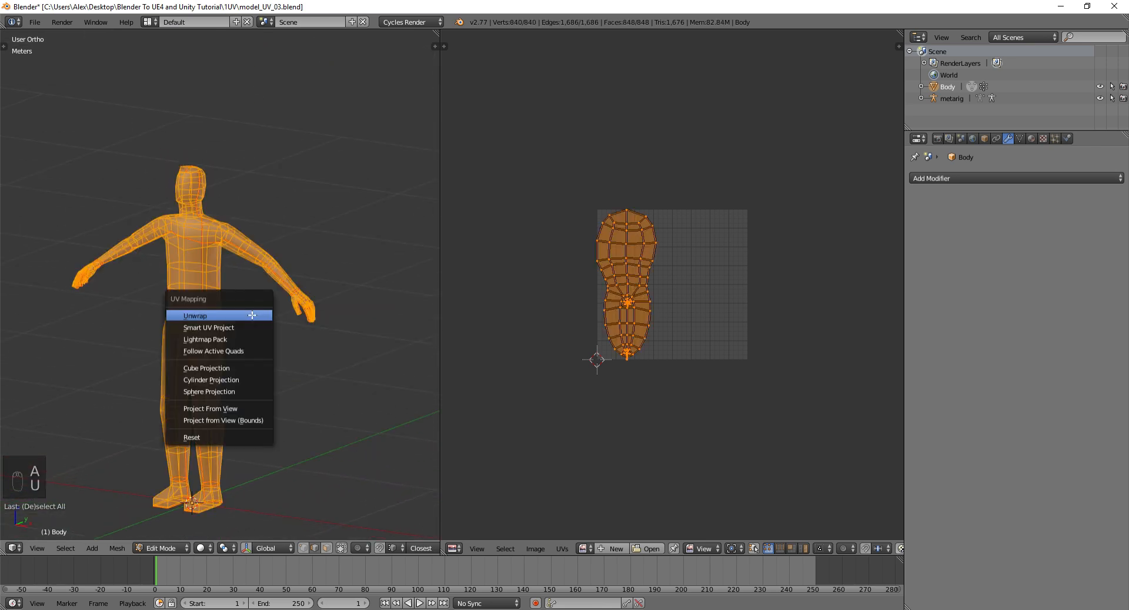
pyautogui.click(252, 315)
# - Examine the unwrapped leg, foot, torso, arm and hand islands for distortion in the UV layout
pyautogui.scroll(6, 729, 271)
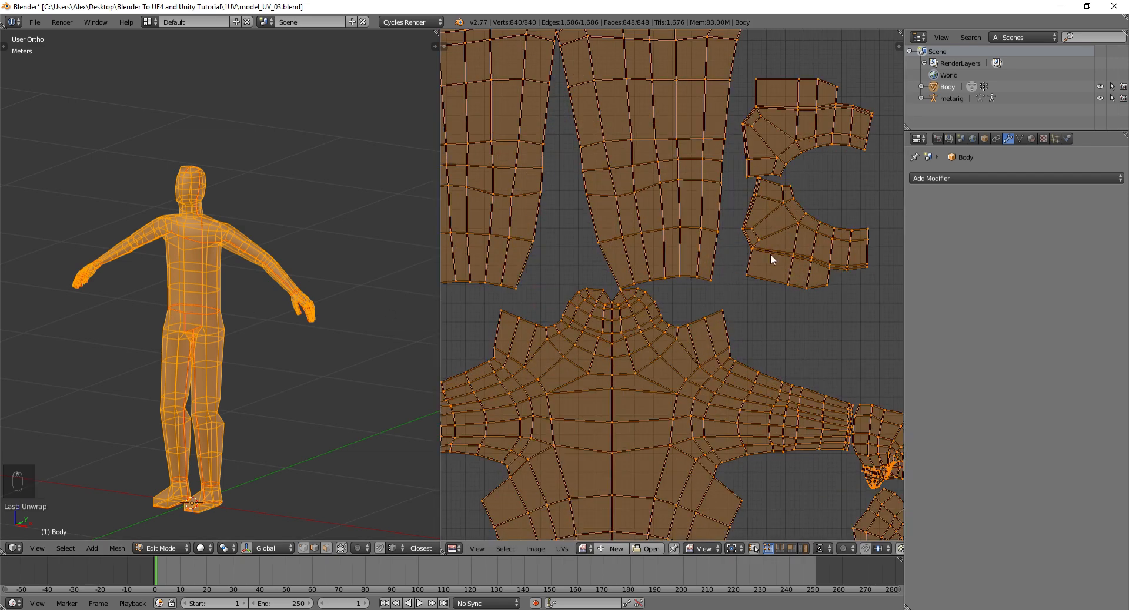
pyautogui.moveTo(779, 264); pyautogui.dragTo(628, 231, button='middle')
pyautogui.scroll(5, 692, 216)
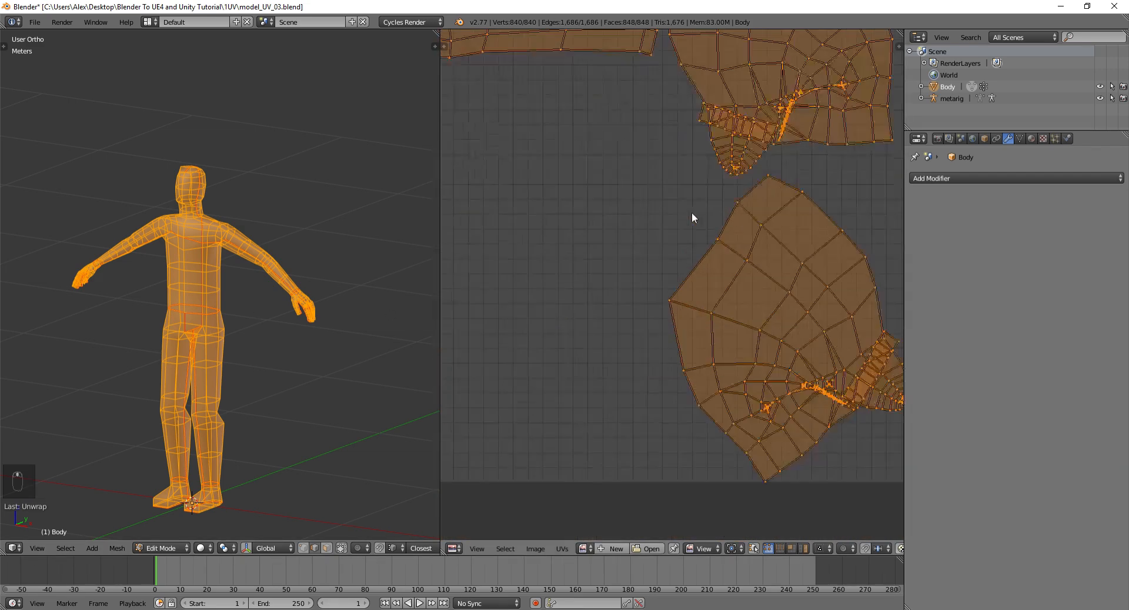
pyautogui.scroll(-8, 691, 216)
pyautogui.scroll(1, 648, 323)
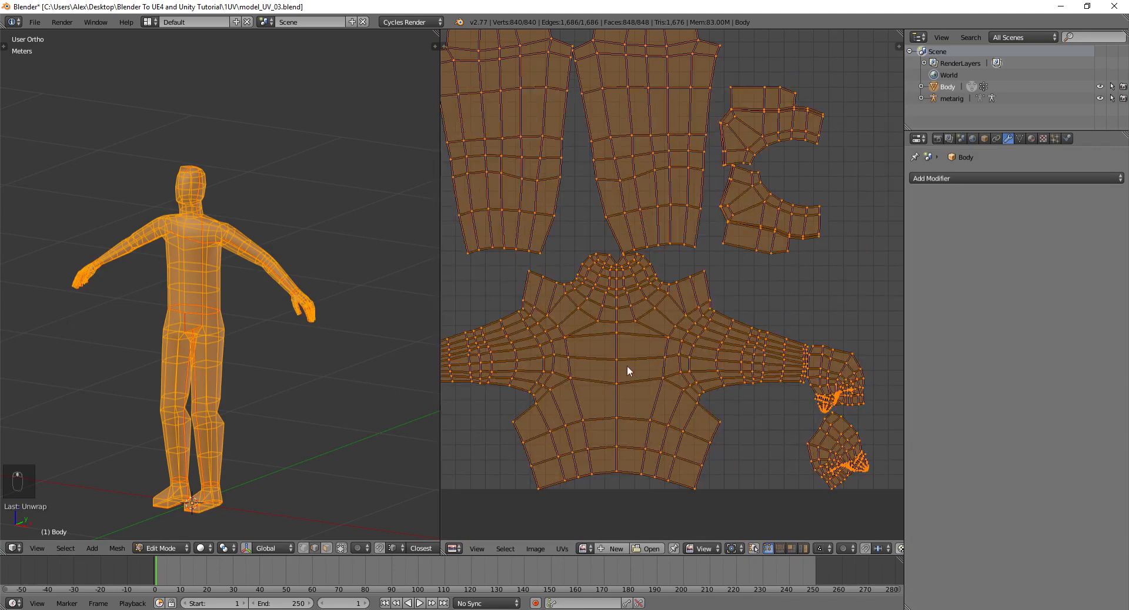
pyautogui.moveTo(600, 219); pyautogui.dragTo(632, 372, button='middle')
pyautogui.moveTo(767, 294); pyautogui.dragTo(616, 311, button='middle')
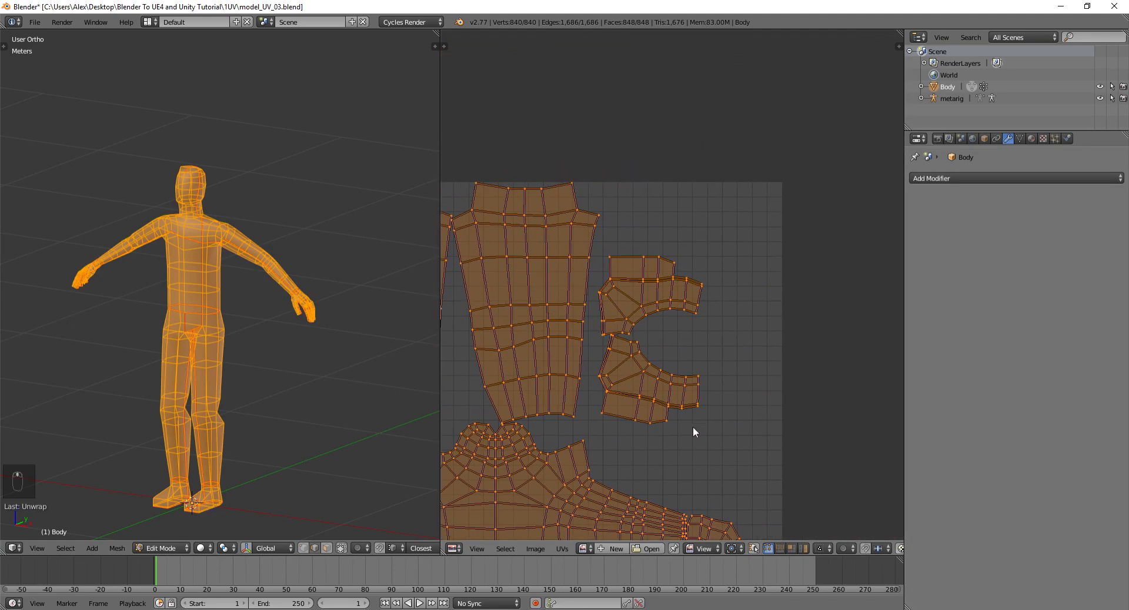
pyautogui.moveTo(694, 433); pyautogui.dragTo(609, 177, button='middle')
pyautogui.moveTo(673, 504); pyautogui.dragTo(643, 308, button='middle')
pyautogui.scroll(7, 642, 301)
pyautogui.moveTo(657, 58); pyautogui.dragTo(651, 308, button='middle')
pyautogui.scroll(-2, 650, 308)
pyautogui.scroll(-9, 650, 330)
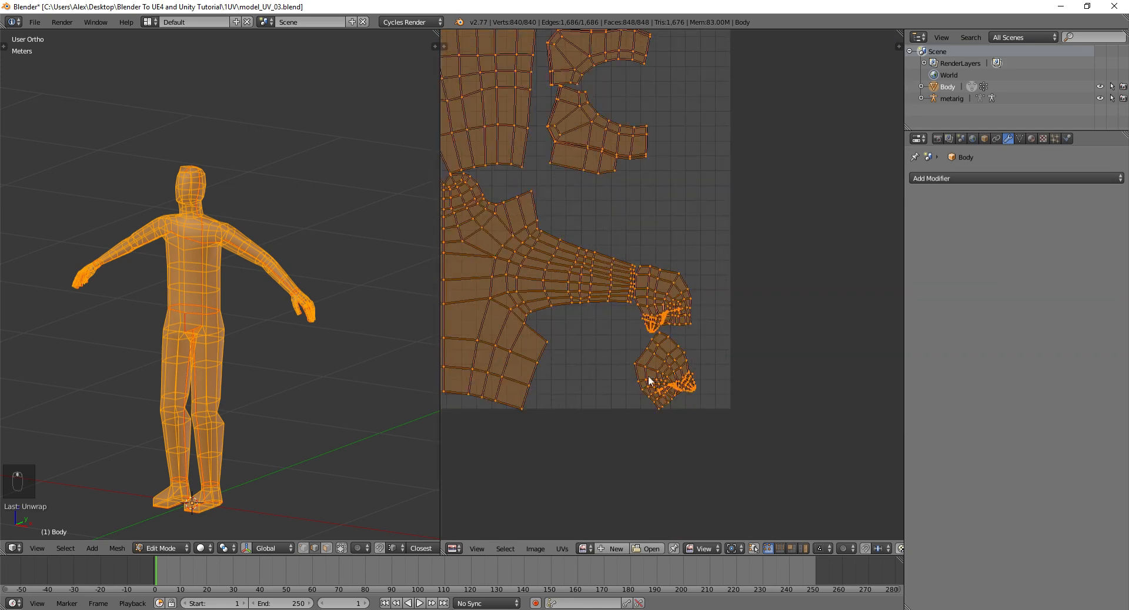
pyautogui.scroll(3, 261, 279)
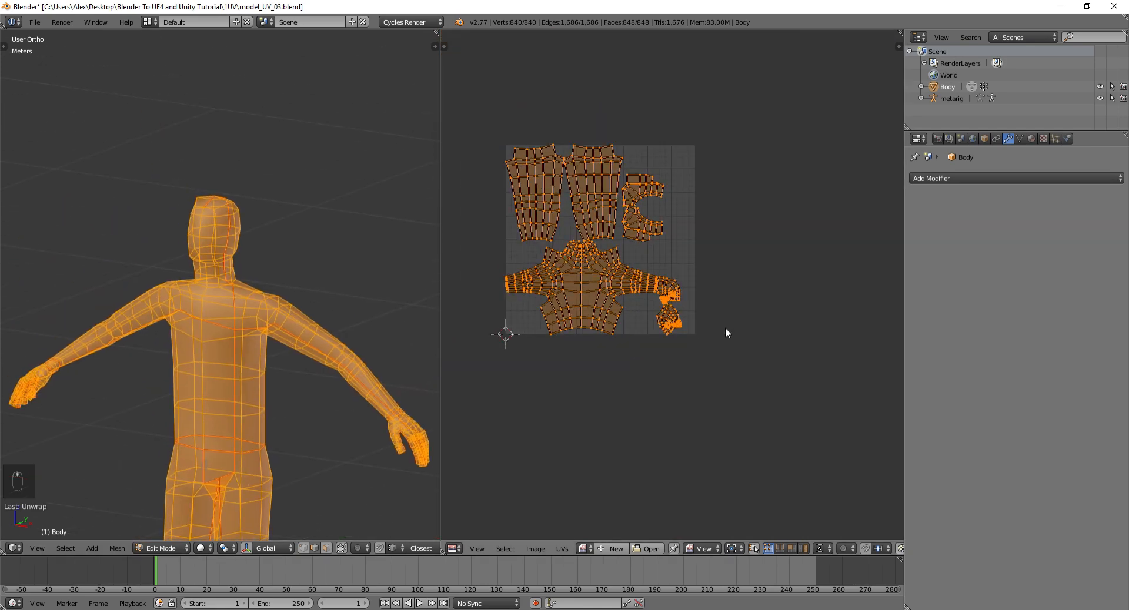
# - Enable selection sync between the UV editor and the mesh, and select a face edge to locate the head in the layout
pyautogui.press('a')
pyautogui.click(754, 549)
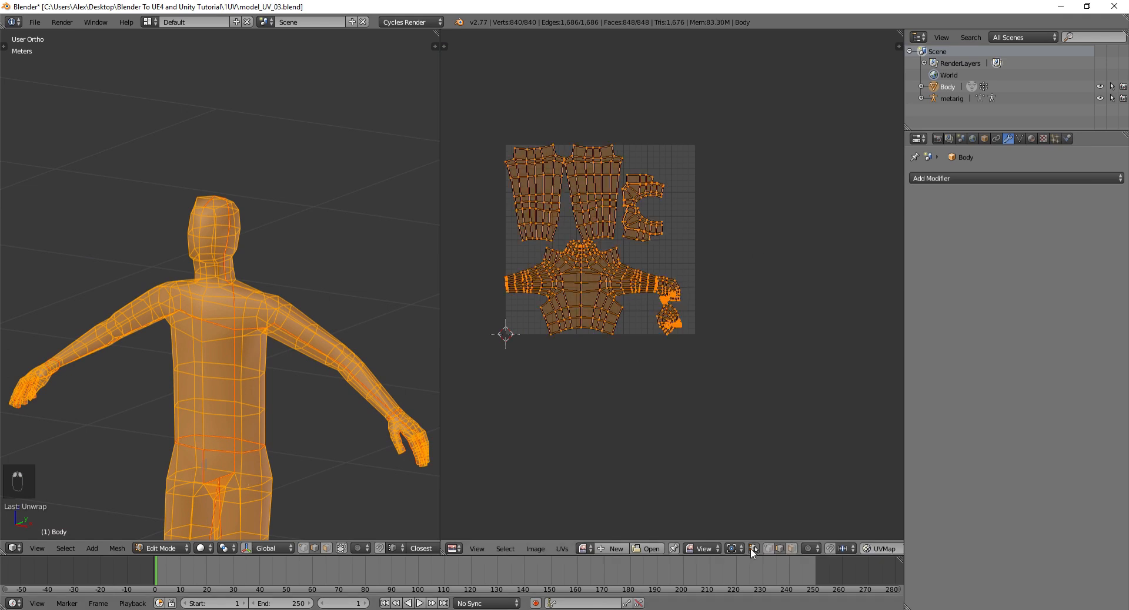
pyautogui.rightClick(243, 310)
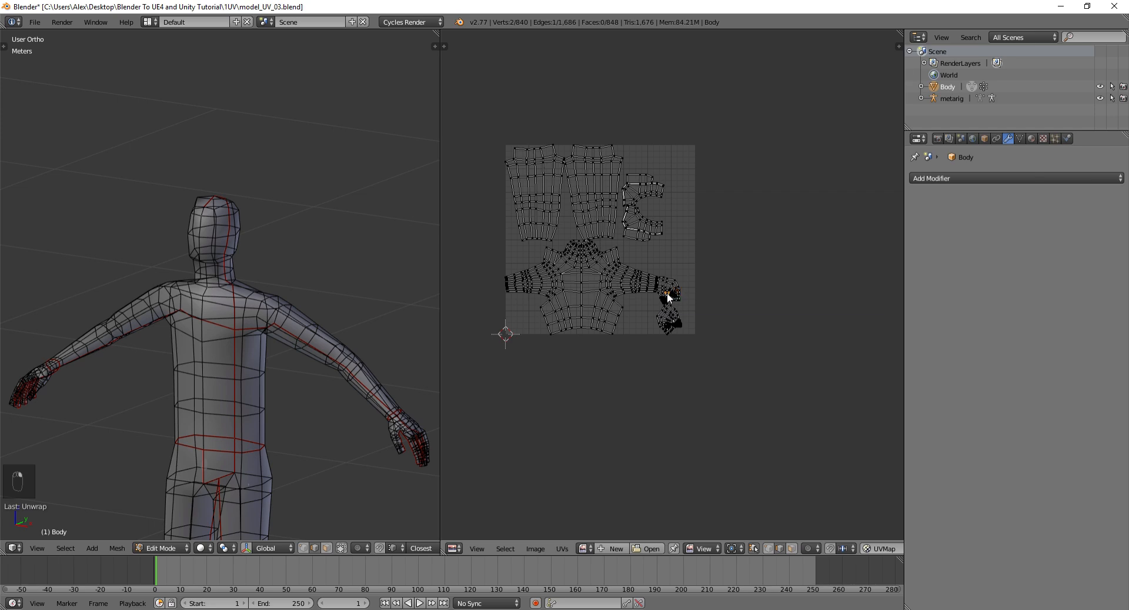
pyautogui.scroll(9, 509, 244)
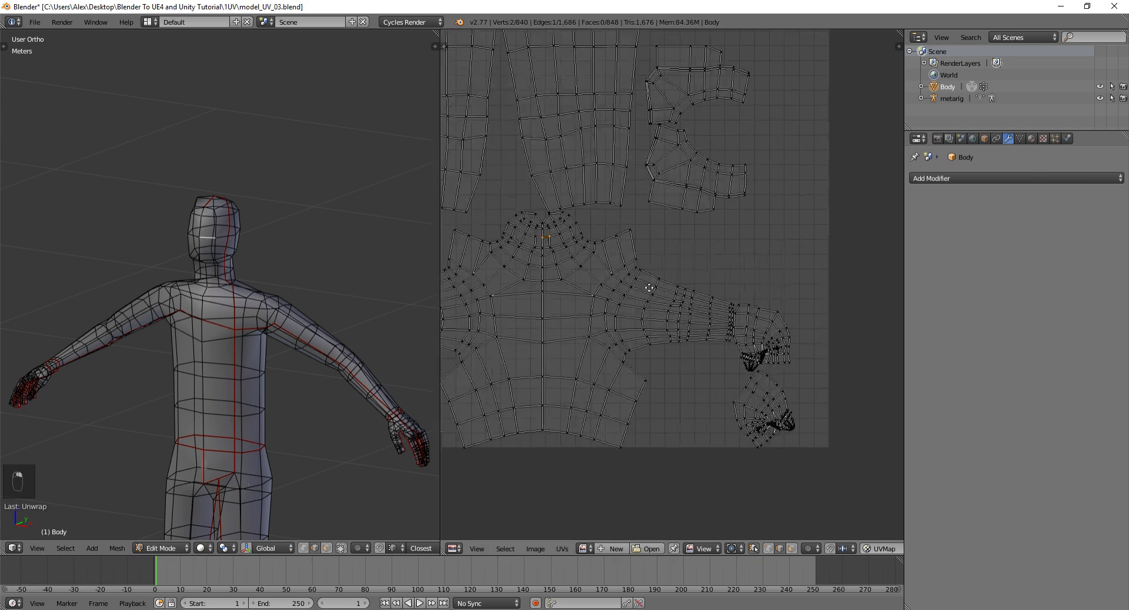
pyautogui.scroll(-5, 541, 284)
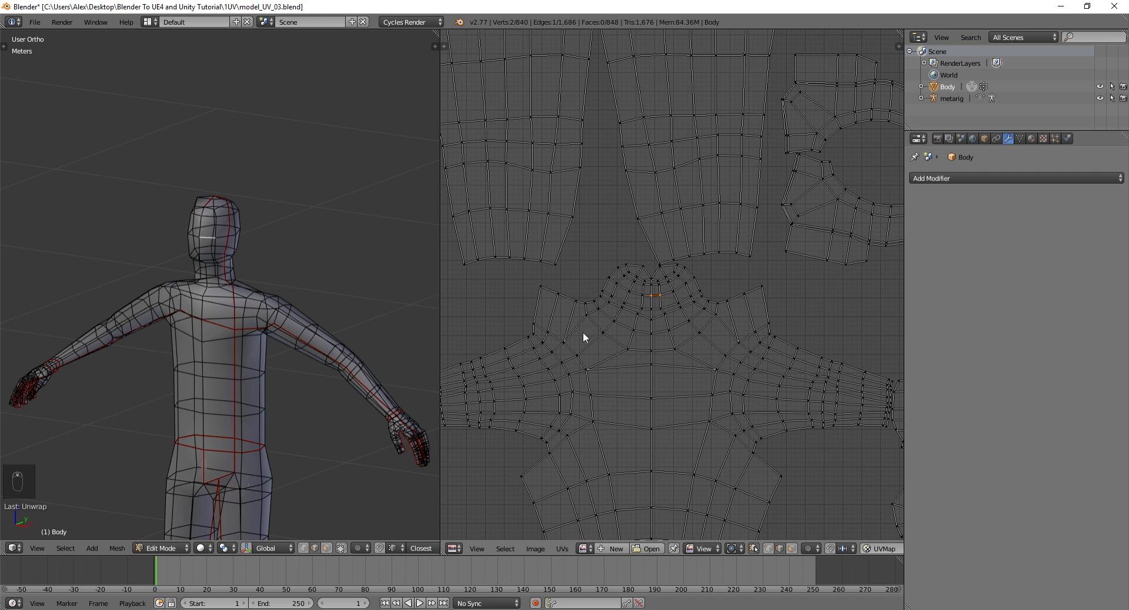
pyautogui.scroll(6, 222, 257)
pyautogui.keyDown('alt'); pyautogui.keyDown('shift'); pyautogui.click(244, 288); pyautogui.keyUp('shift'); pyautogui.keyUp('alt')
pyautogui.hotkey('ctrl', 'e')
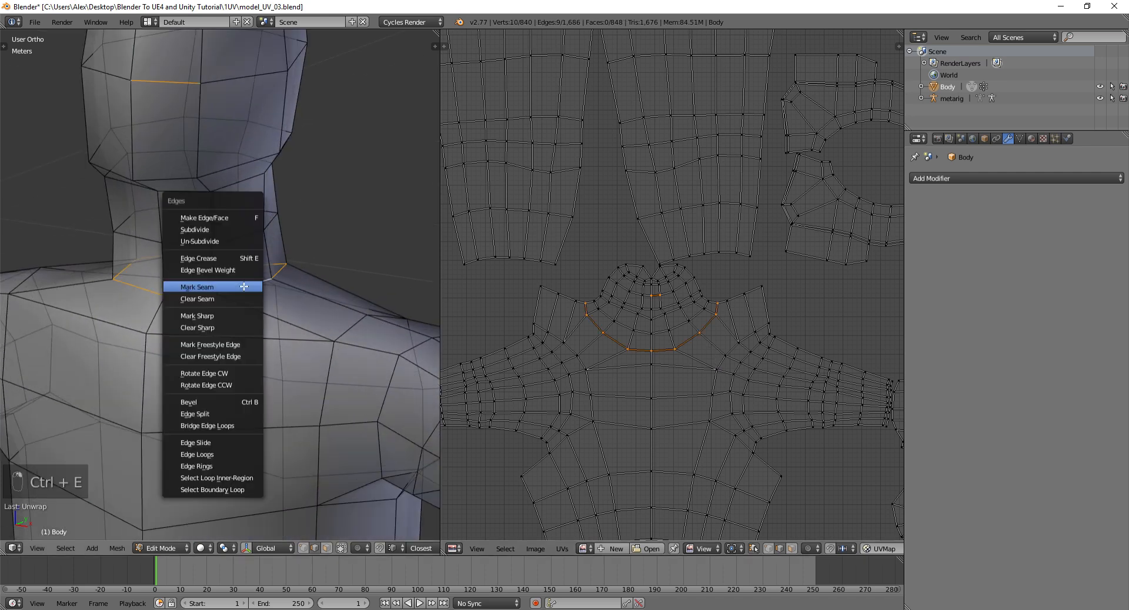
pyautogui.click(244, 287)
pyautogui.press('a')
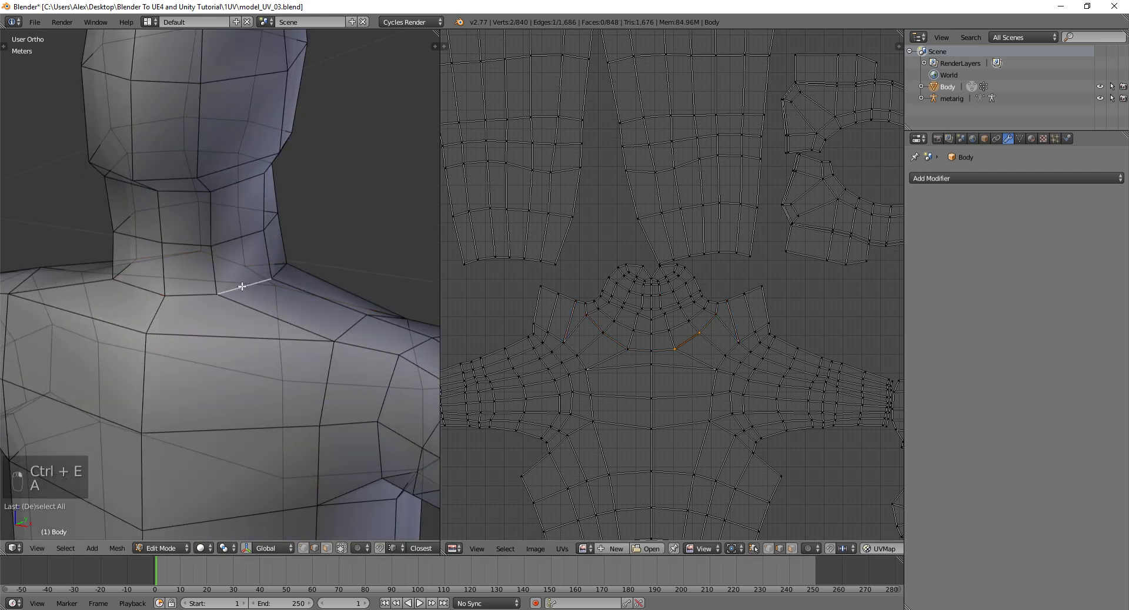
# - Mark the edge loop around the base of the neck as a seam and clear the selection
pyautogui.keyDown('alt'); pyautogui.click(230, 290); pyautogui.keyUp('alt')
pyautogui.hotkey('ctrl', 'e')
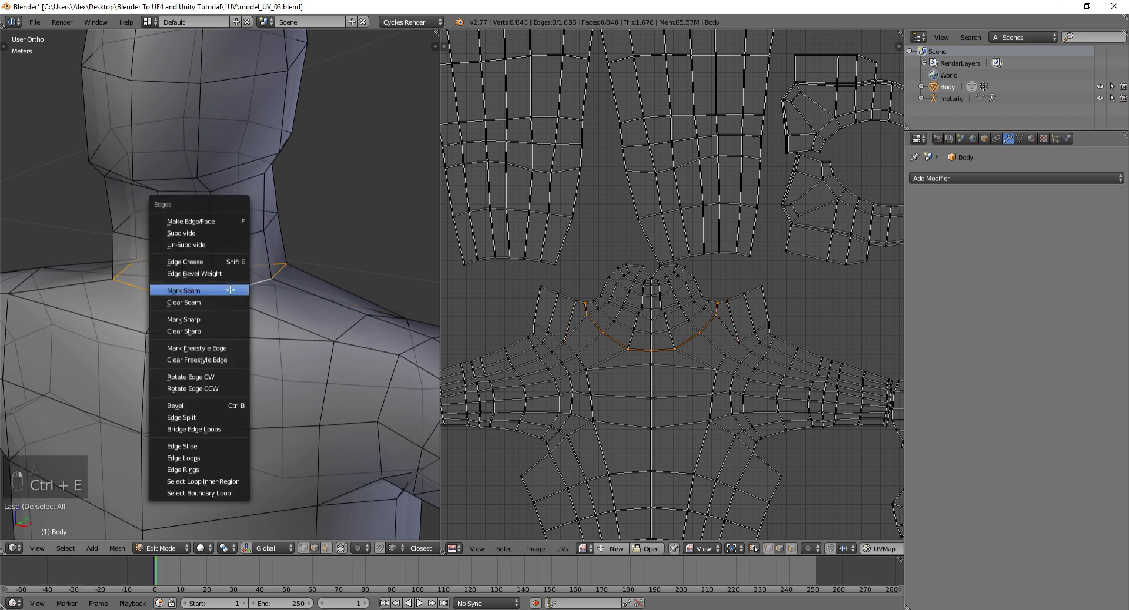
pyautogui.click(232, 290)
pyautogui.scroll(-5, 324, 316)
pyautogui.press('a')
# - Select the entire body mesh and unwrap it again with the neck seam included
pyautogui.press('a')
pyautogui.press('a')
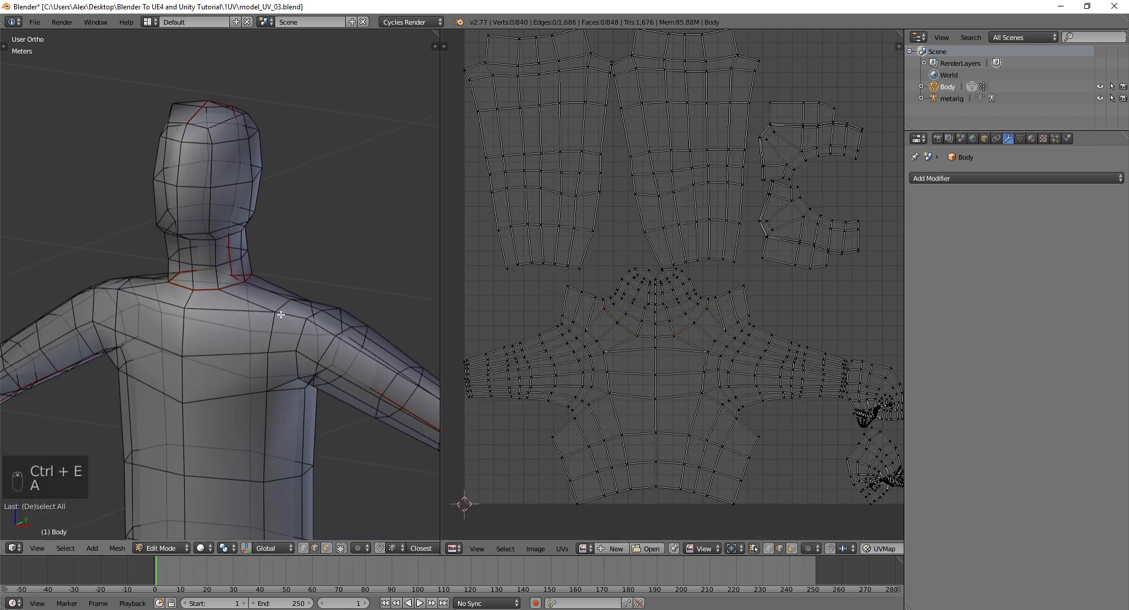
pyautogui.press('u')
pyautogui.click(286, 315)
# - Examine the separated head island, the torso's neck opening and the hand islands in the new layout against the model
pyautogui.scroll(-3, 630, 301)
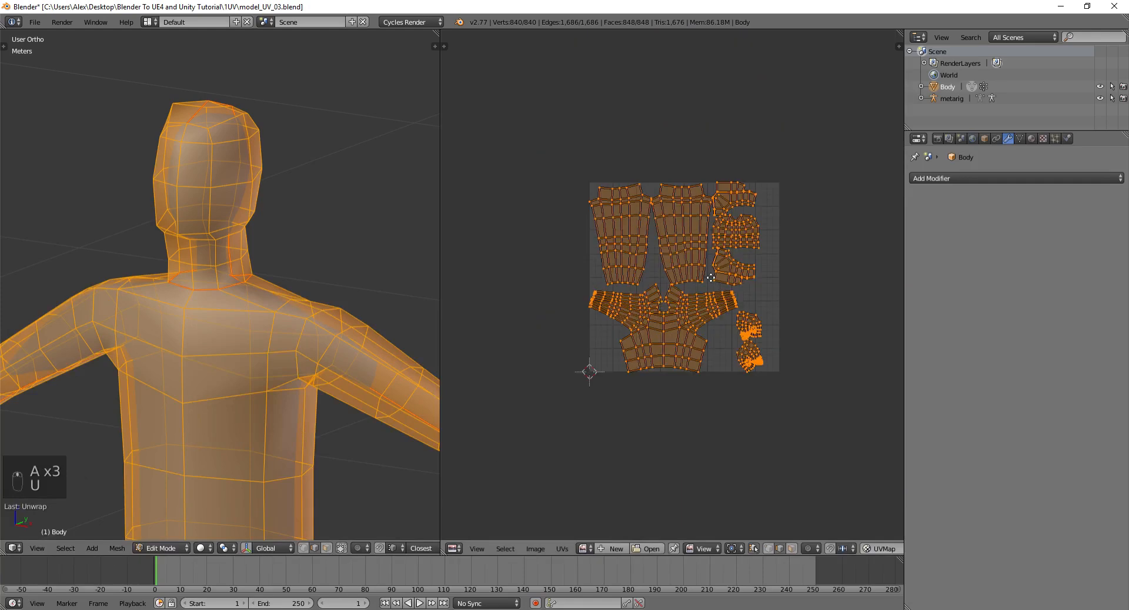
pyautogui.scroll(4, 686, 310)
pyautogui.scroll(-2, 706, 276)
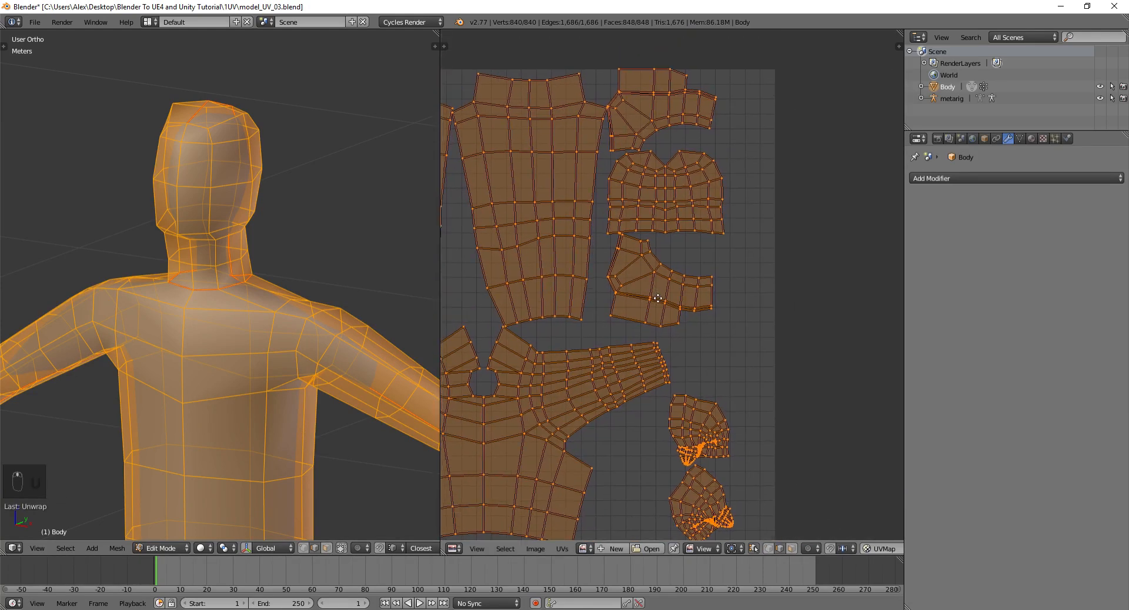
pyautogui.scroll(2, 717, 201)
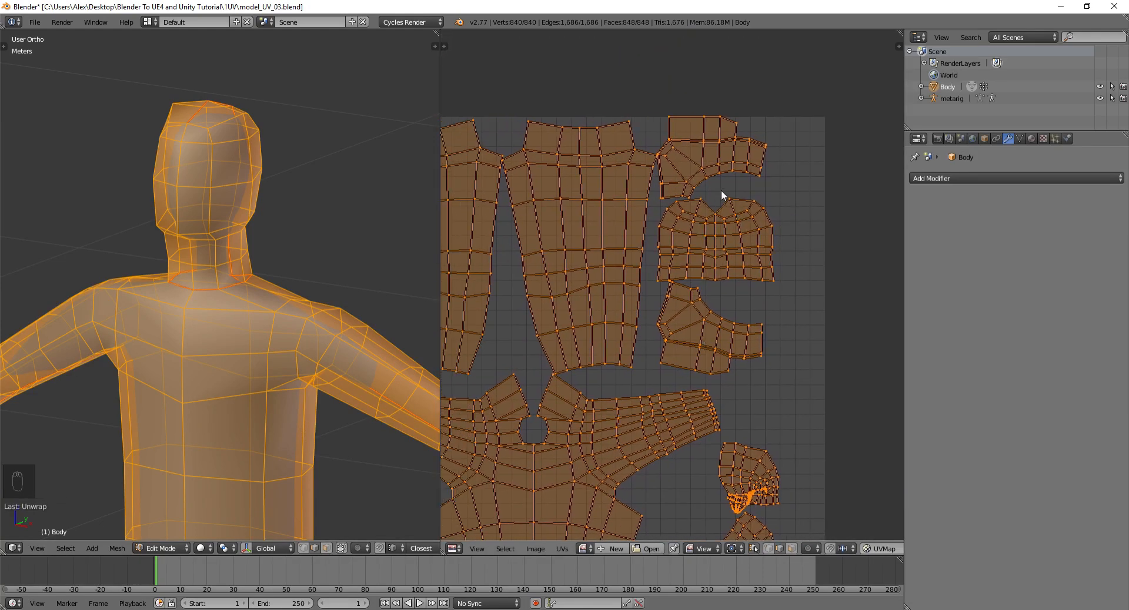
pyautogui.scroll(-2, 735, 253)
pyautogui.scroll(3, 676, 283)
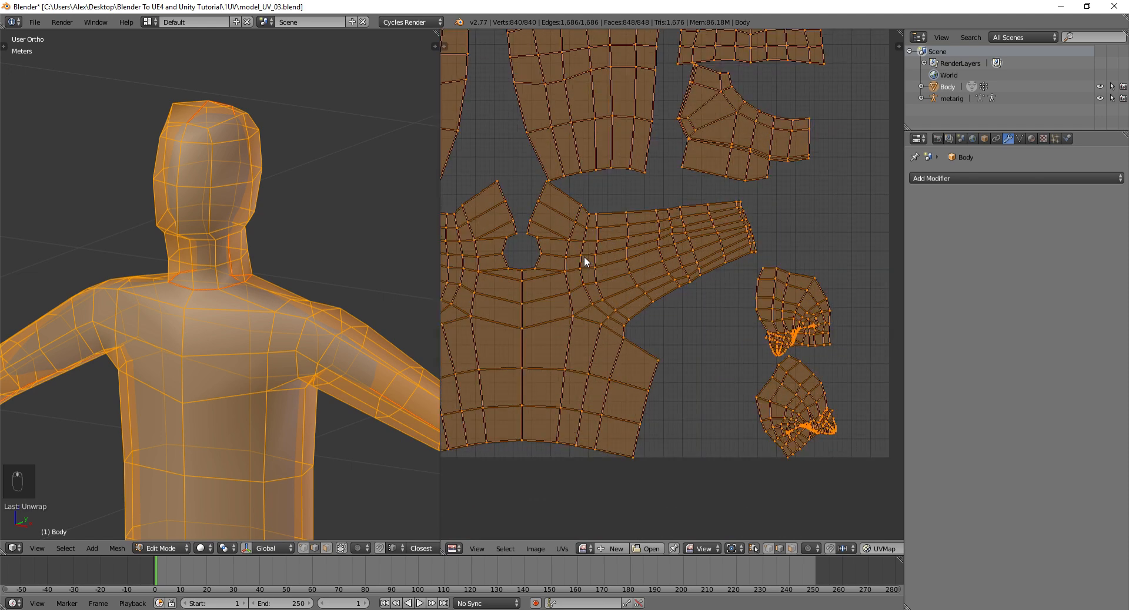
pyautogui.scroll(-2, 535, 221)
pyautogui.scroll(2, 647, 253)
pyautogui.scroll(1, 699, 280)
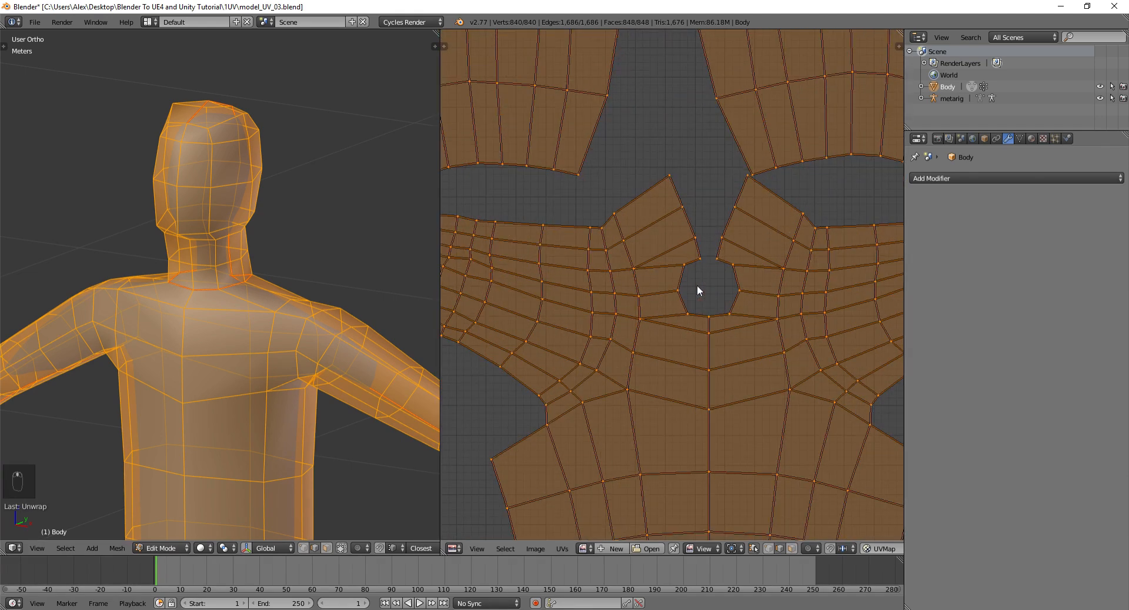
pyautogui.moveTo(277, 242); pyautogui.dragTo(376, 303, button='middle')
pyautogui.scroll(-4, 683, 282)
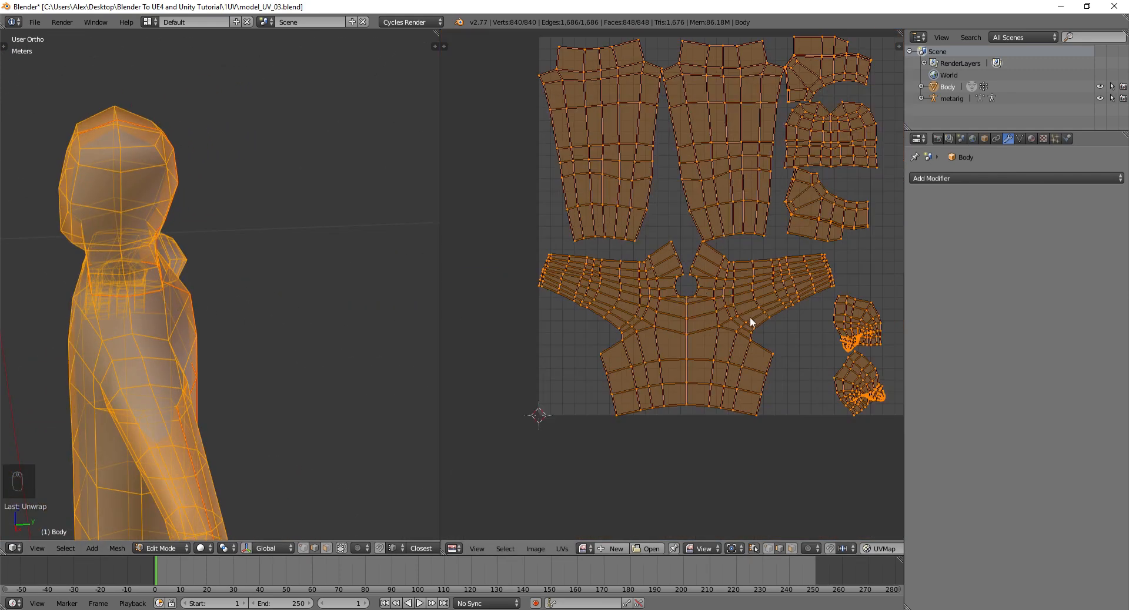
# - Select an edge in the bunched-up finger area of the hand's UV island and locate it on the model
pyautogui.scroll(5, 823, 330)
pyautogui.scroll(5, 667, 357)
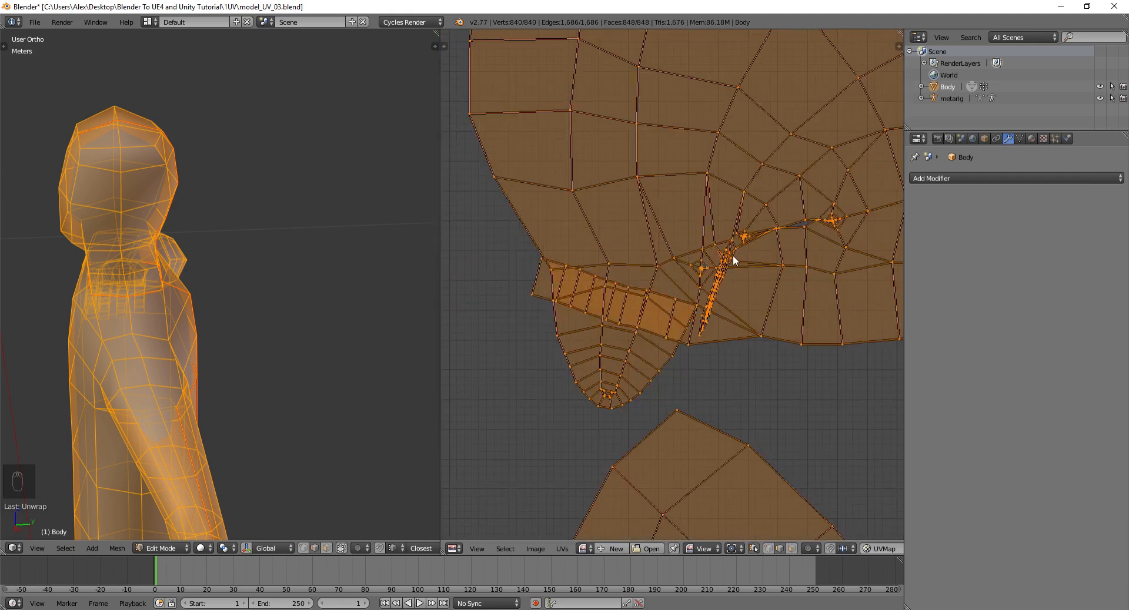
pyautogui.scroll(-3, 734, 270)
pyautogui.scroll(-1, 735, 279)
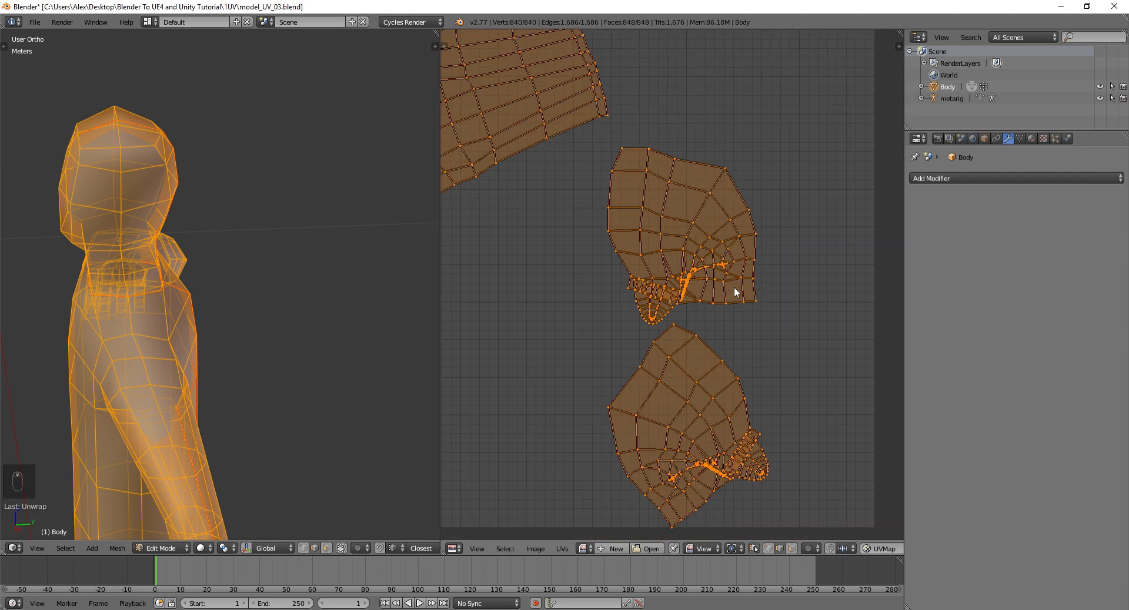
pyautogui.scroll(4, 733, 287)
pyautogui.click(715, 279)
pyautogui.moveTo(141, 274); pyautogui.dragTo(178, 273, button='middle')
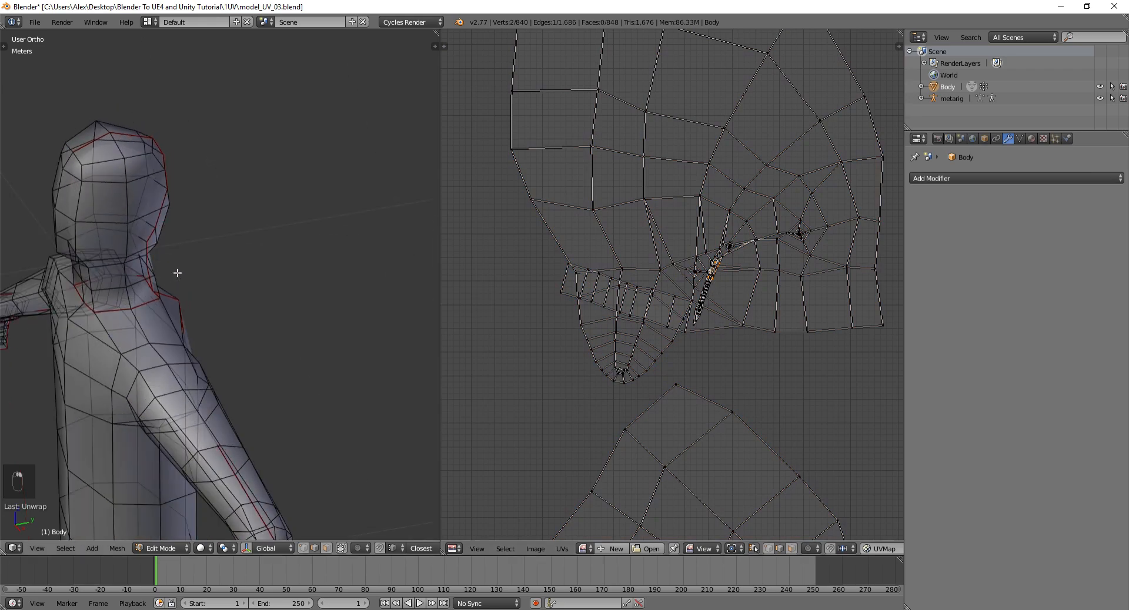
pyautogui.press('KP_Decimal')
pyautogui.scroll(-2, 297, 277)
pyautogui.scroll(3, 297, 161)
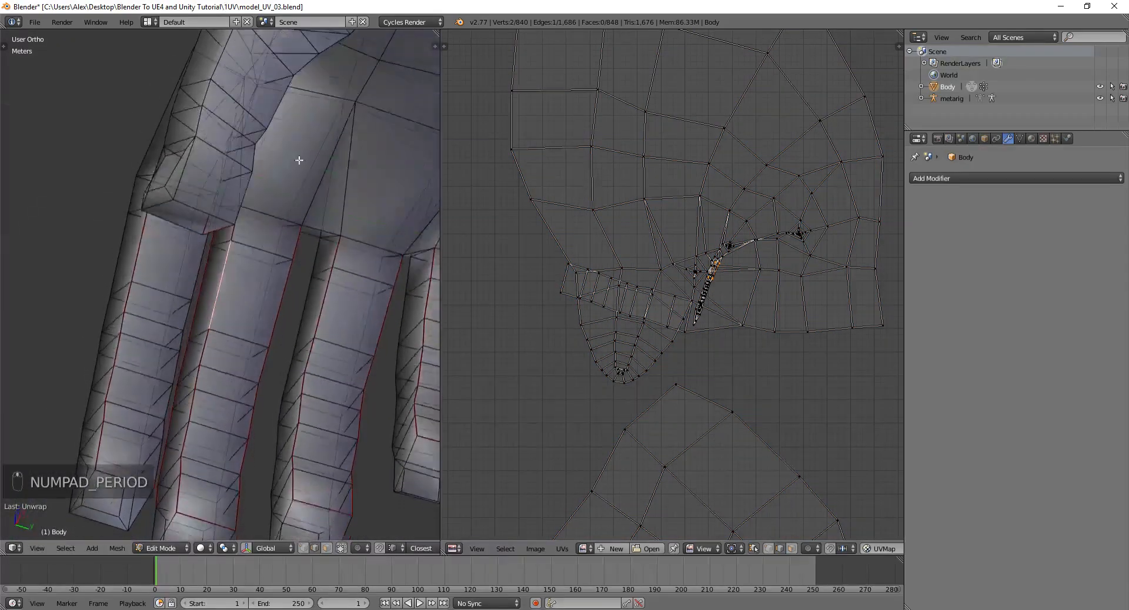
# - Mark the missing edges along the finger's side and between the finger bases as seams, and clear the selection
pyautogui.moveTo(290, 109); pyautogui.dragTo(251, 160, button='middle')
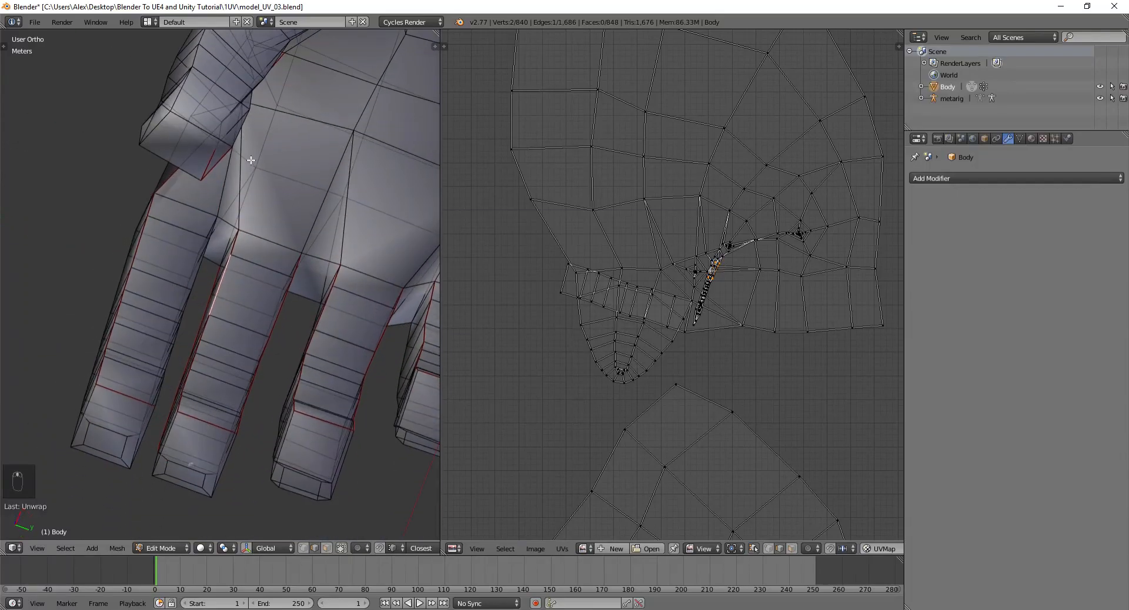
pyautogui.moveTo(327, 260); pyautogui.dragTo(233, 266, button='middle')
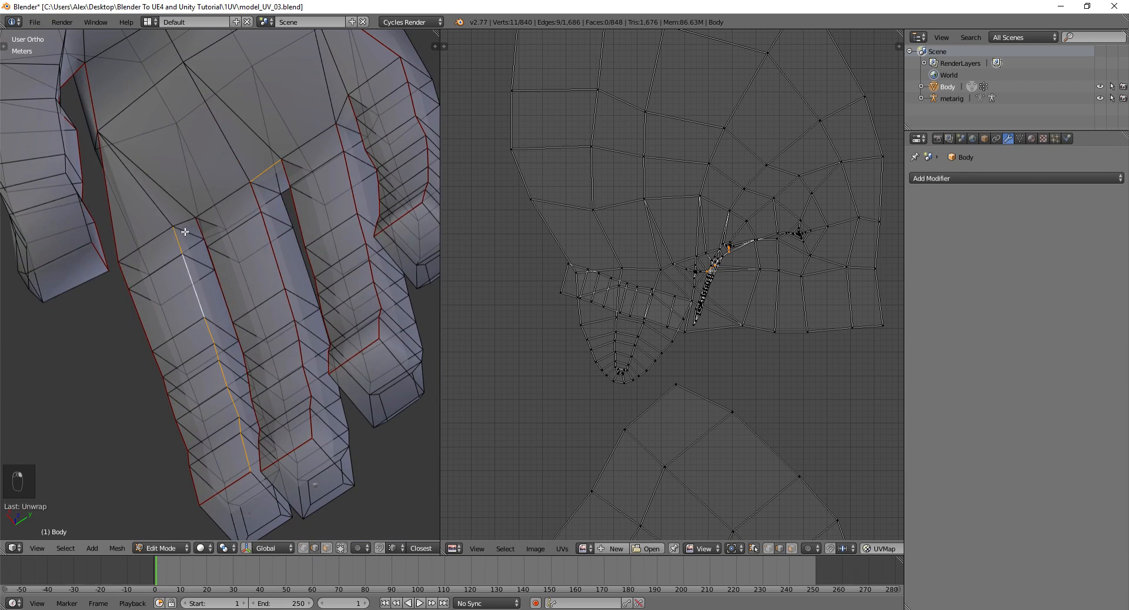
pyautogui.hotkey('ctrl', 'z')
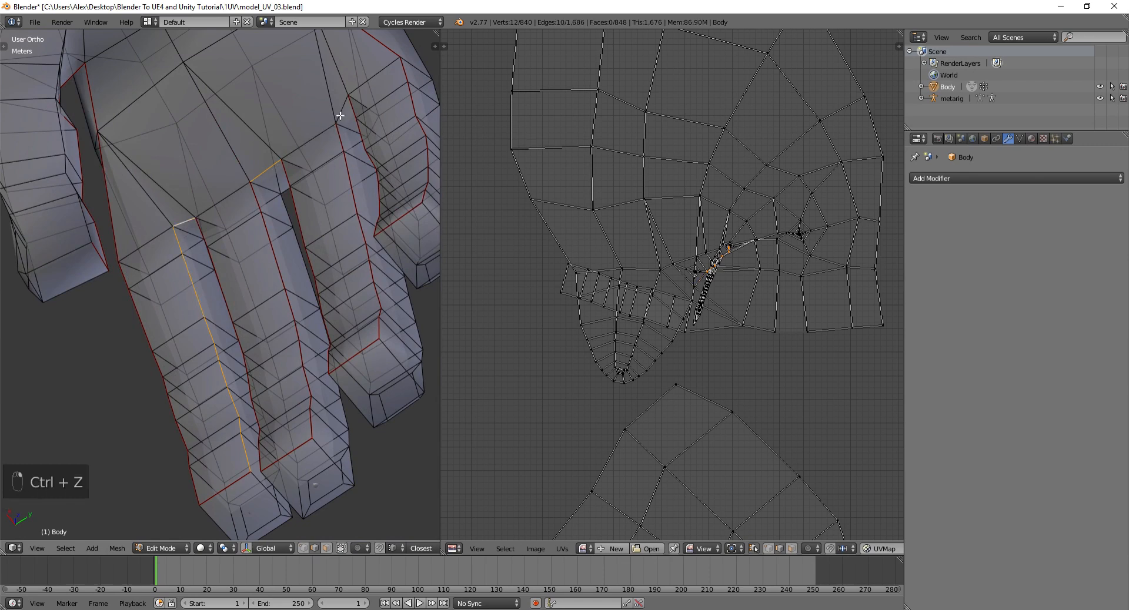
pyautogui.moveTo(330, 116); pyautogui.dragTo(285, 259, button='middle')
pyautogui.hotkey('ctrl', 'e')
pyautogui.click(286, 215)
pyautogui.scroll(-5, 292, 221)
pyautogui.press('a')
# - On the palm side, mark the outer finger's inner side edges and the edges between the finger bases as seams
pyautogui.scroll(3, 286, 277)
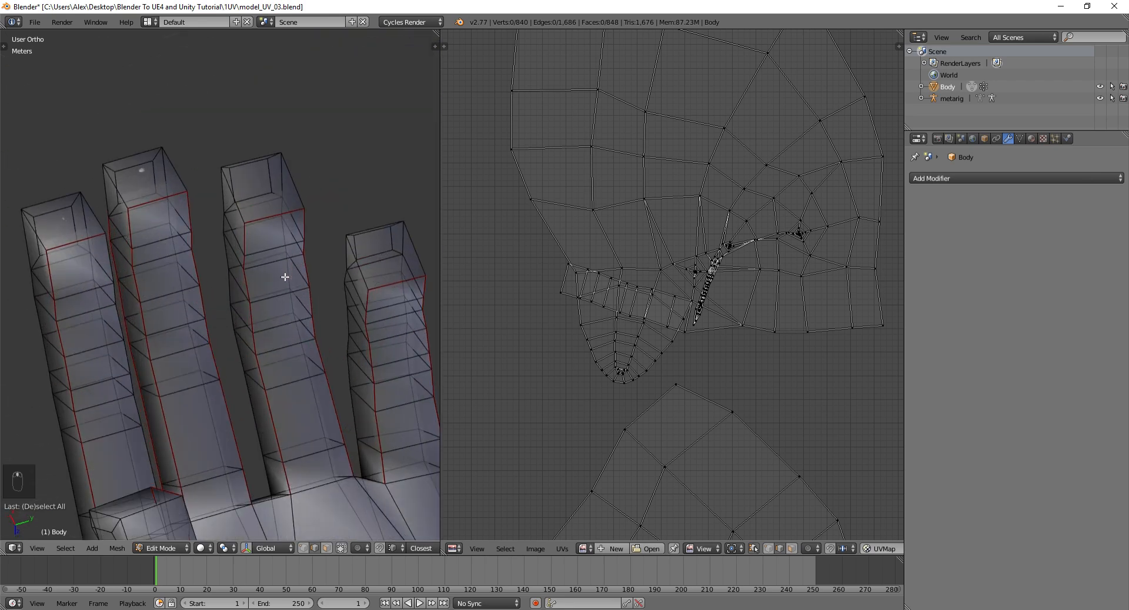
pyautogui.scroll(-3, 276, 401)
pyautogui.moveTo(283, 441); pyautogui.dragTo(202, 393, button='middle')
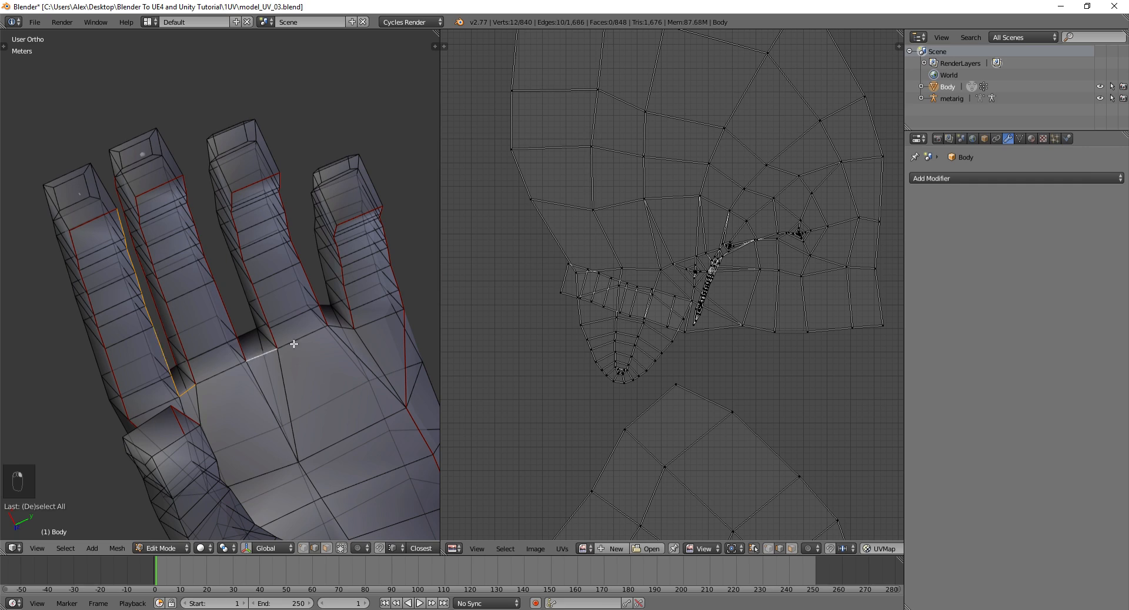
pyautogui.hotkey('ctrl', 'e')
pyautogui.click(332, 256)
# - Select the entire body mesh and unwrap it again with the new finger seams
pyautogui.press('a')
pyautogui.press('a')
pyautogui.press('a')
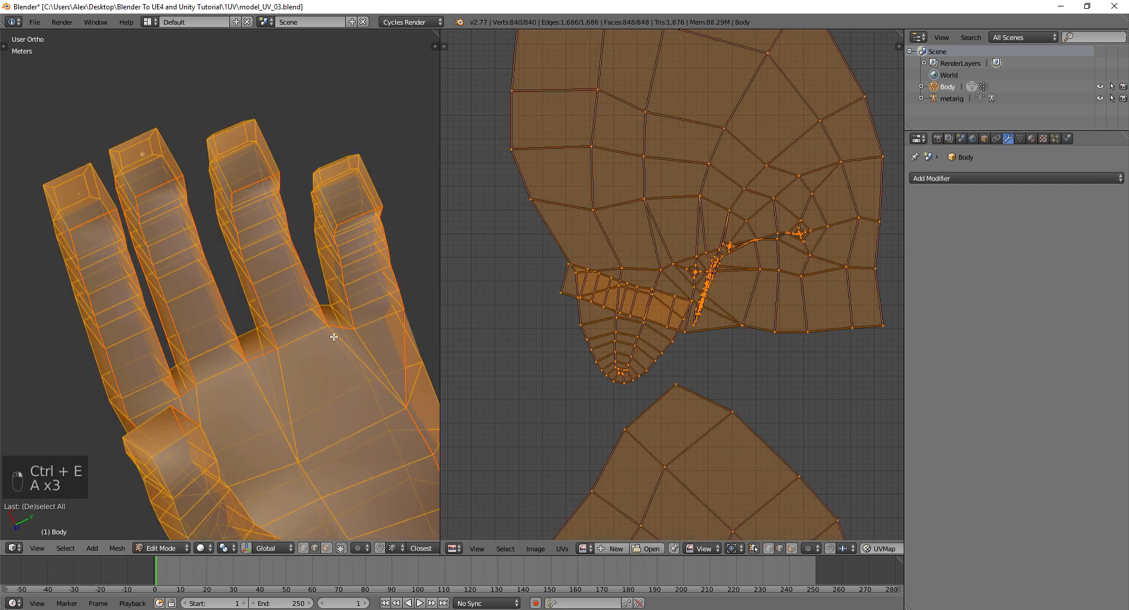
pyautogui.press('u')
pyautogui.click(334, 337)
pyautogui.scroll(-4, 685, 356)
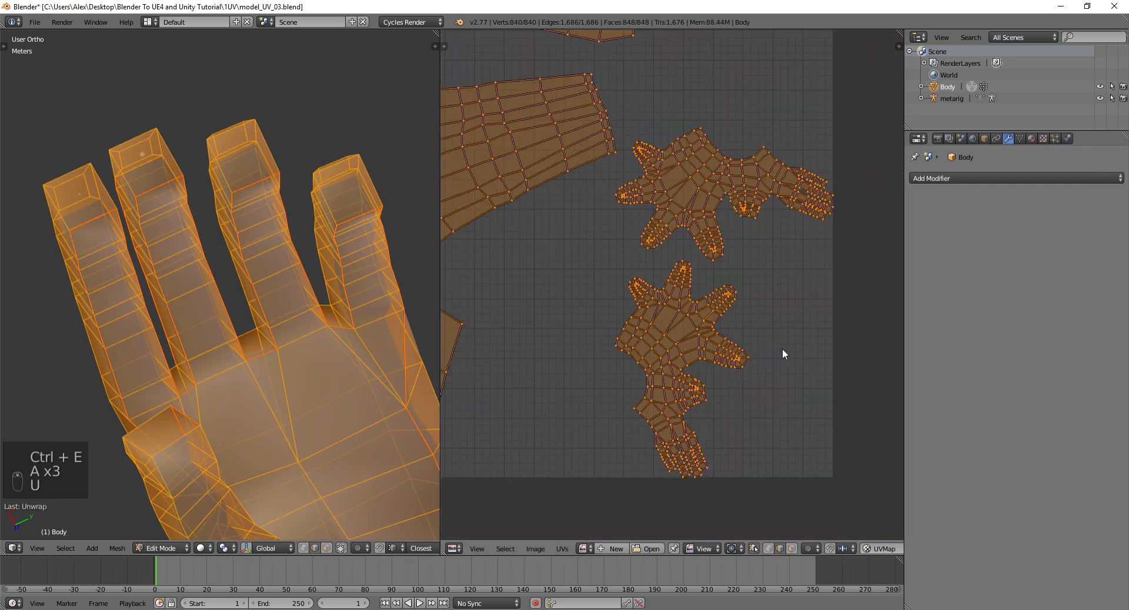
# - Examine the new hand islands and the overall UV layout against the body model
pyautogui.scroll(2, 708, 394)
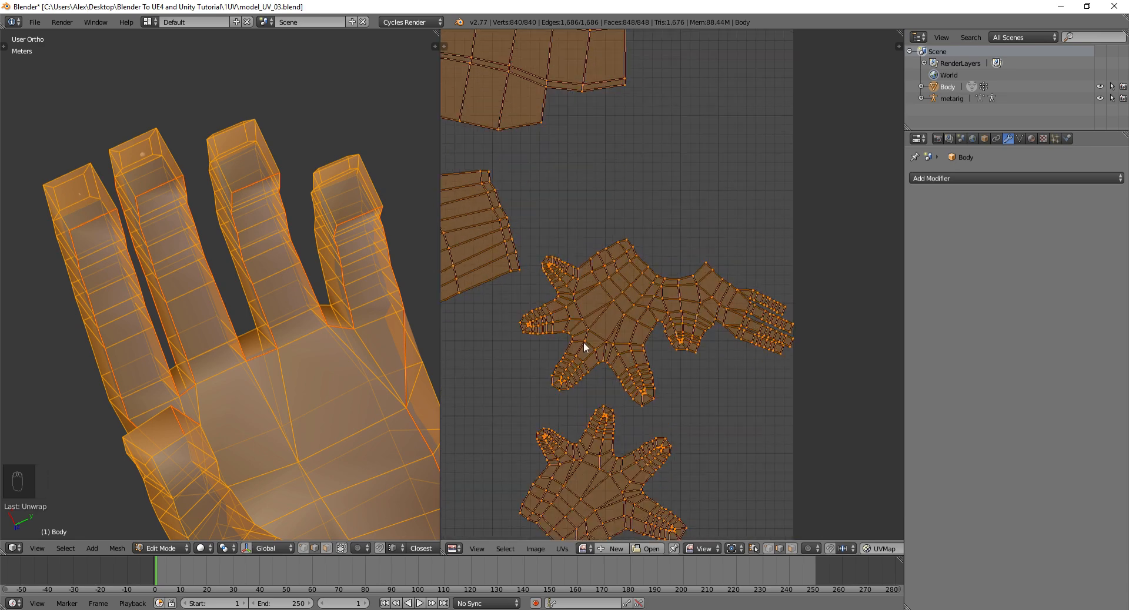
pyautogui.scroll(-8, 188, 285)
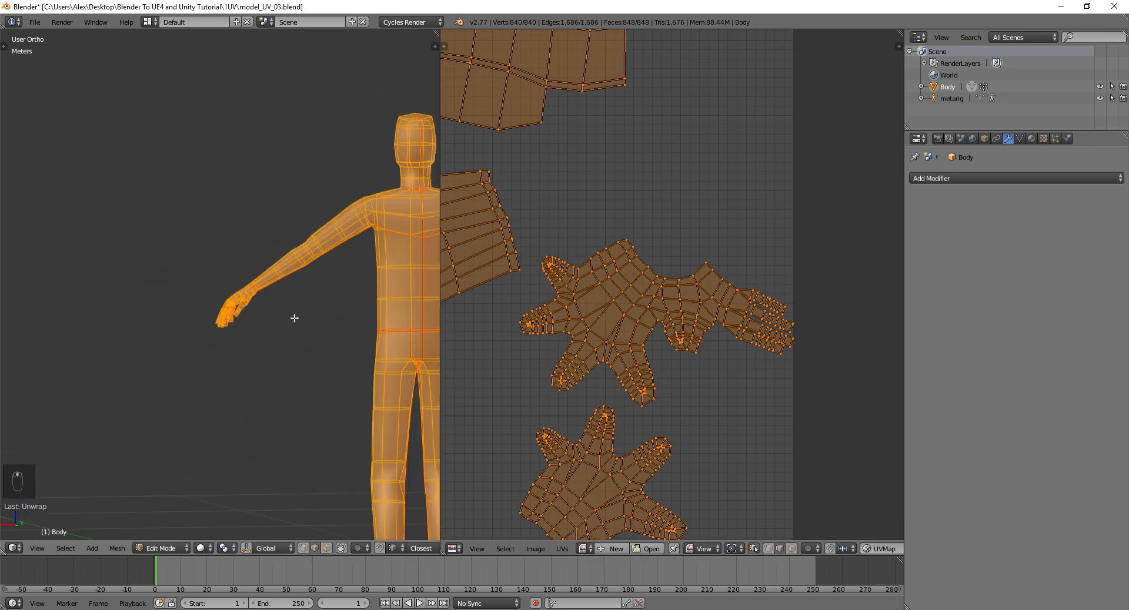
pyautogui.scroll(1, 295, 319)
pyautogui.scroll(-6, 619, 314)
pyautogui.scroll(6, 645, 347)
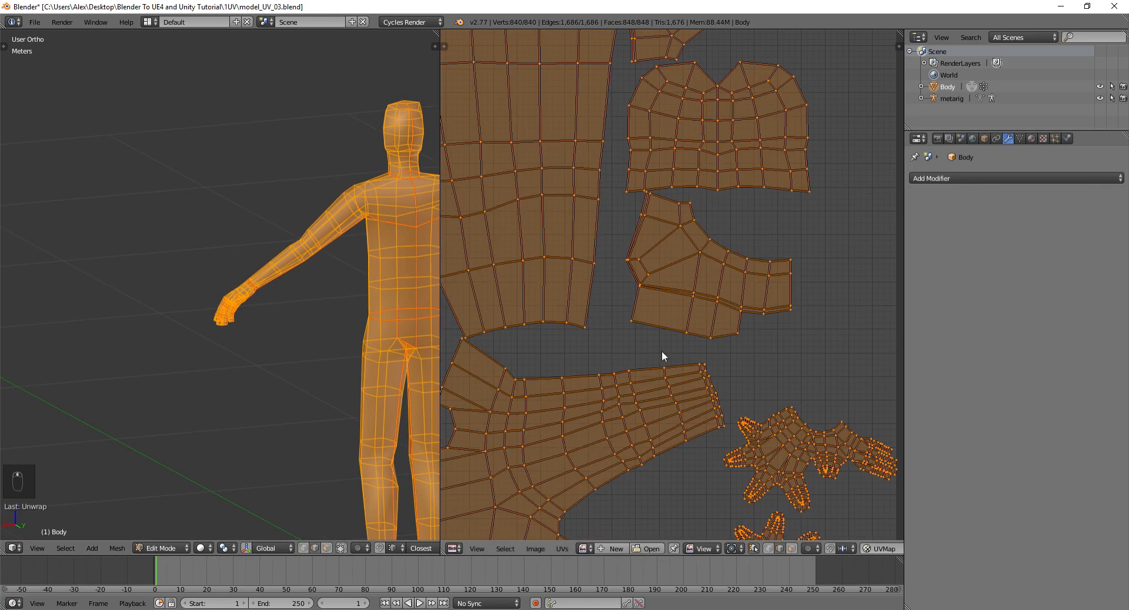
pyautogui.scroll(-4, 662, 356)
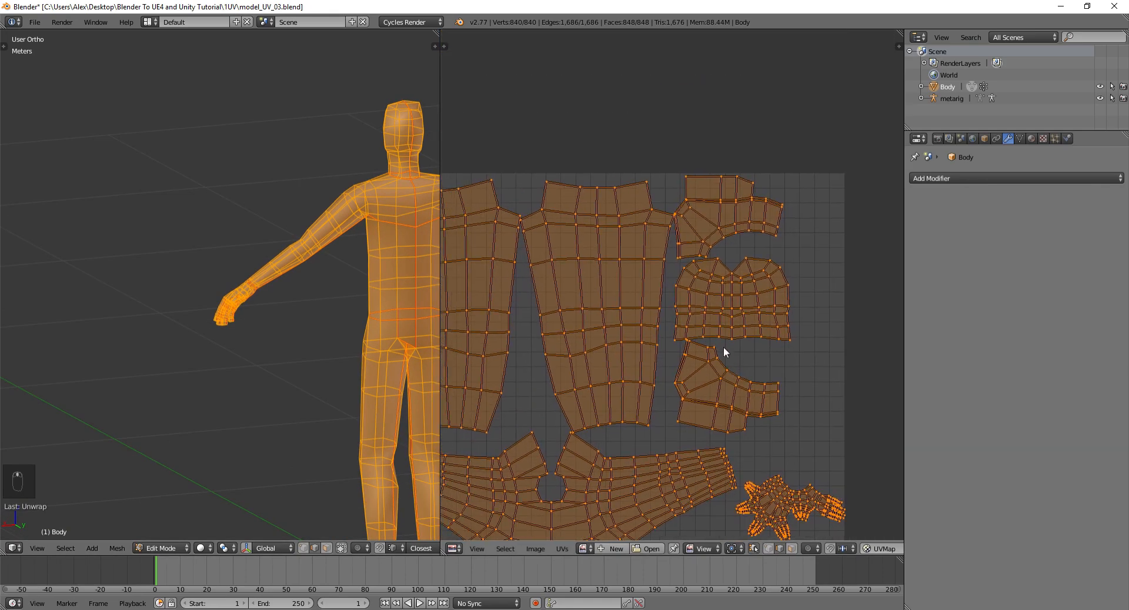
pyautogui.keyDown('shift'); pyautogui.moveTo(356, 298); pyautogui.dragTo(272, 273, button='middle'); pyautogui.keyUp('shift')
pyautogui.scroll(-3, 280, 287)
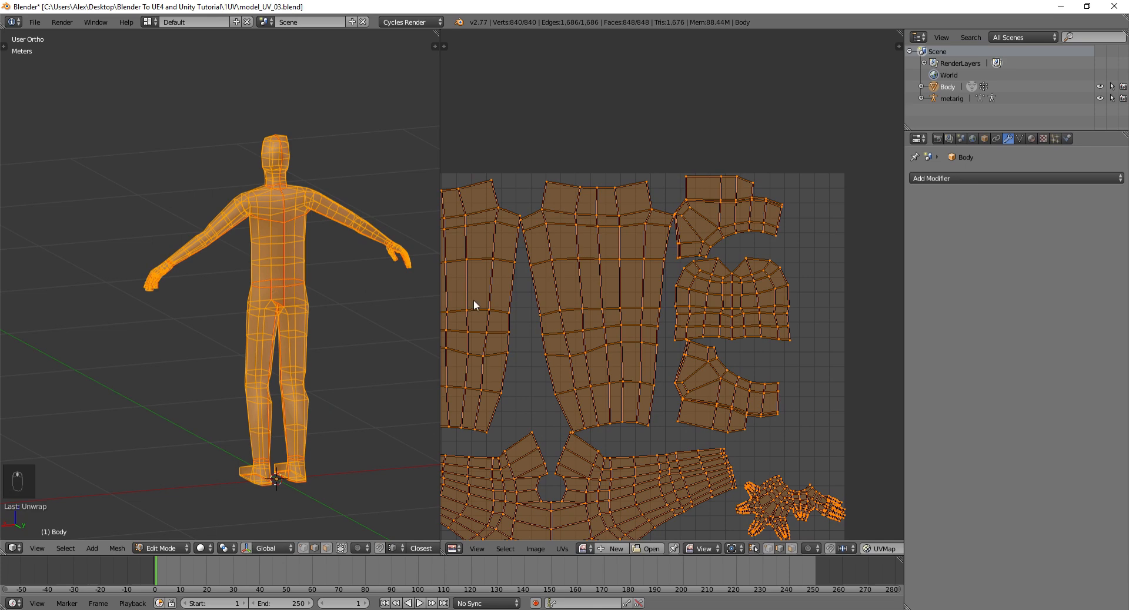
pyautogui.scroll(-3, 703, 327)
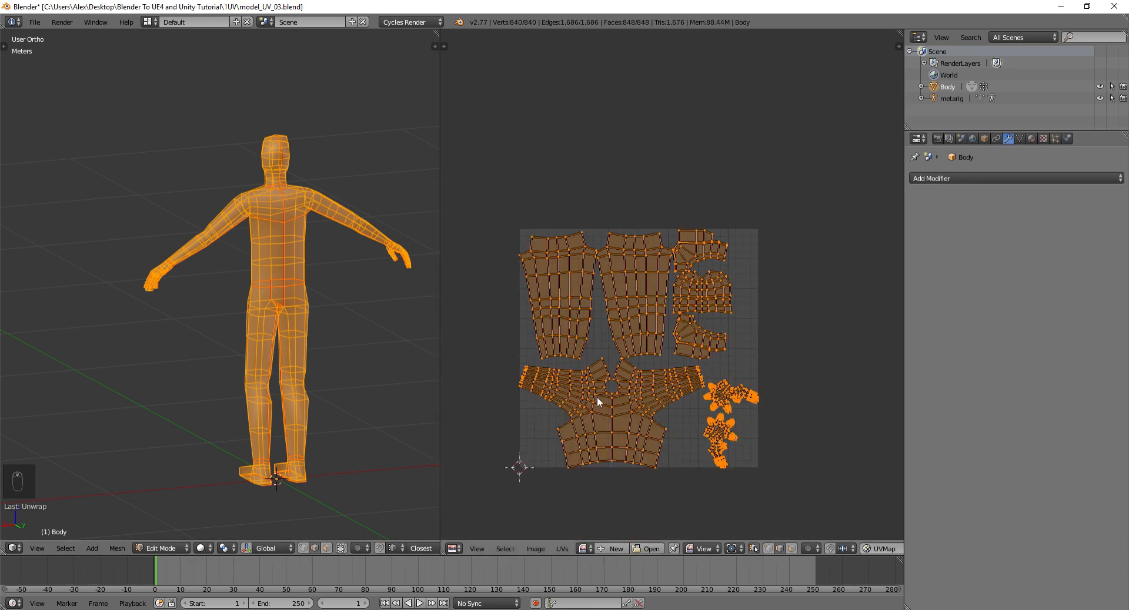
pyautogui.moveTo(194, 265); pyautogui.dragTo(330, 287, button='middle')
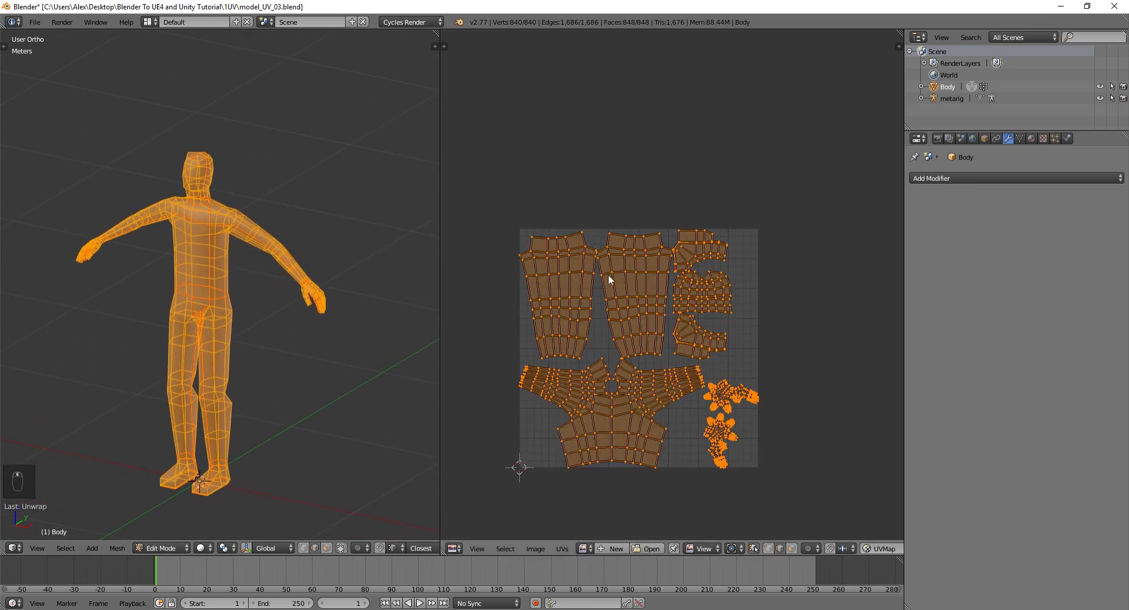
pyautogui.scroll(2, 608, 274)
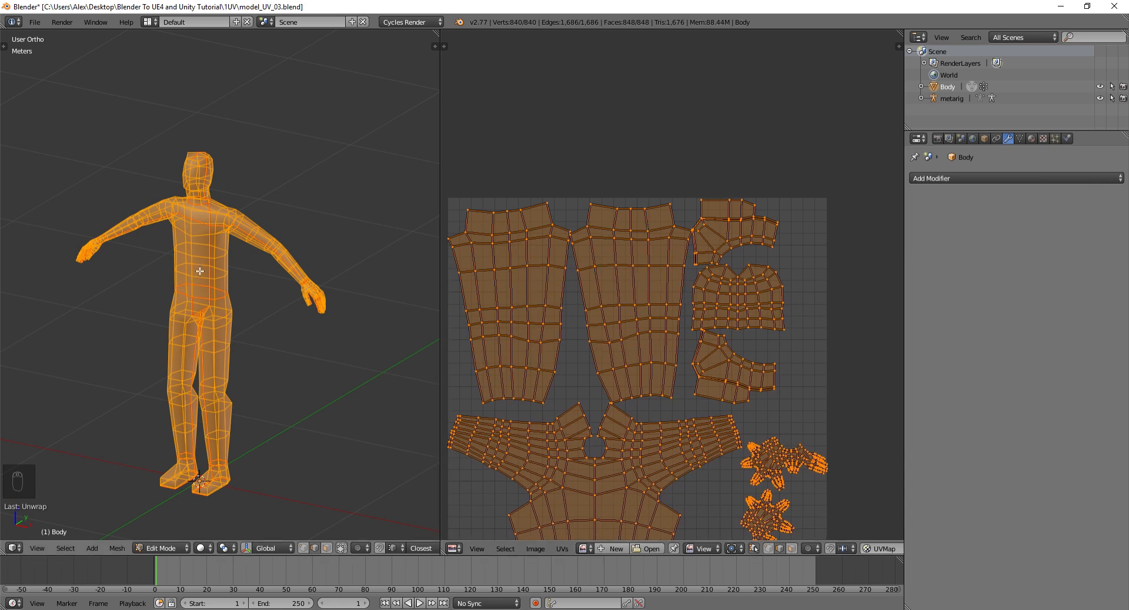
# - Show the body straight from the front in Edit Mode, clear the selection and switch to vertex selection
pyautogui.moveTo(283, 294); pyautogui.dragTo(253, 256, button='middle')
pyautogui.press('Tab')
pyautogui.scroll(3, 253, 256)
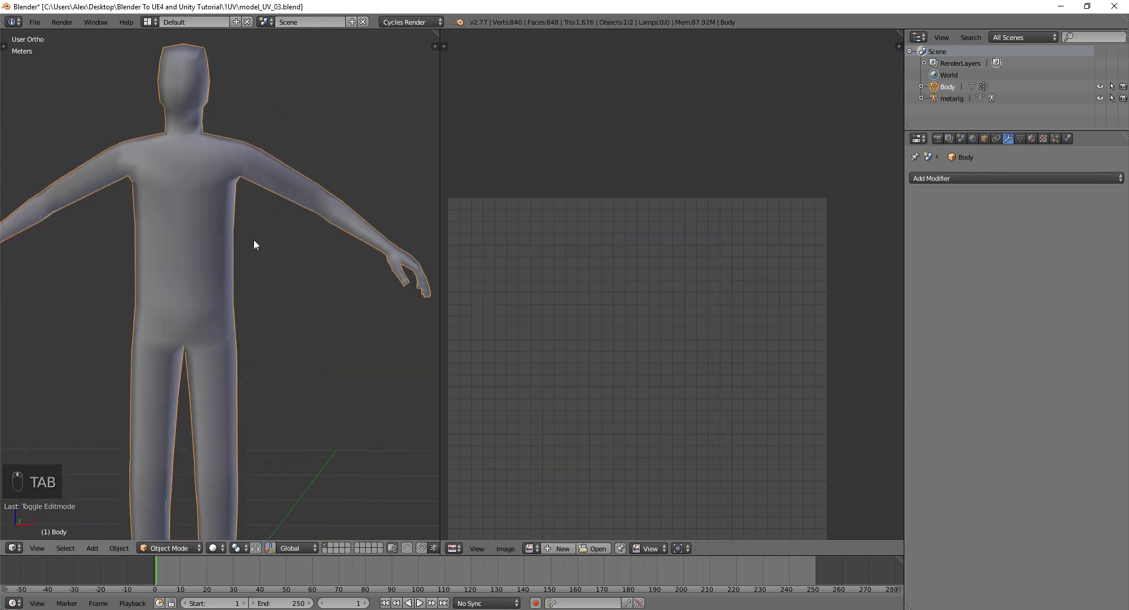
pyautogui.press('KP_1')
pyautogui.press('Tab')
pyautogui.press('a')
pyautogui.press('a')
pyautogui.scroll(-5, 255, 261)
pyautogui.hotkey('ctrl', 'Tab')
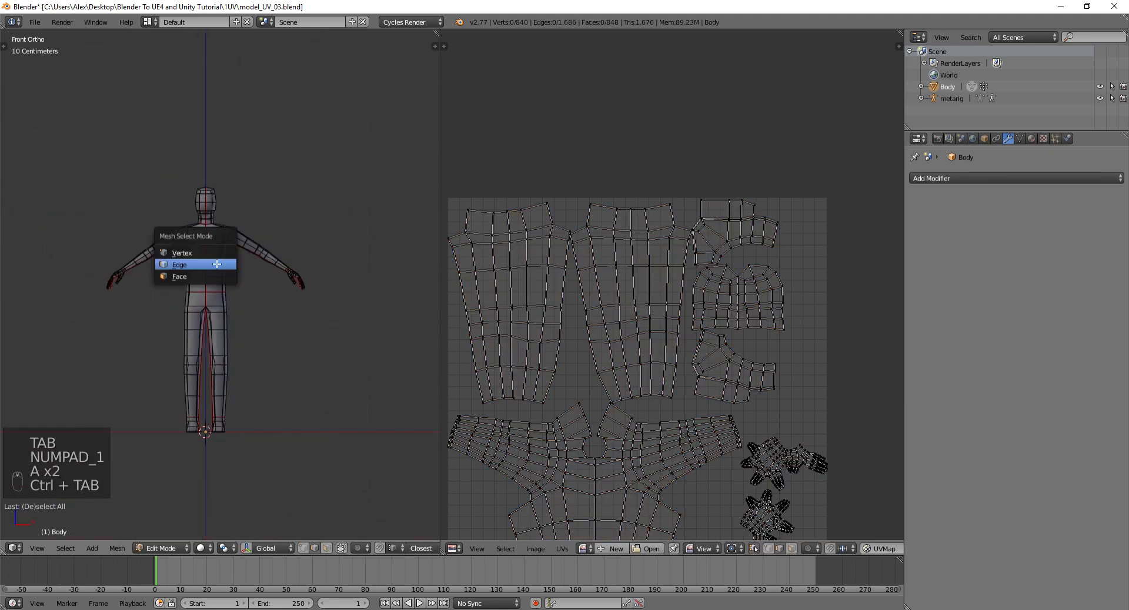
pyautogui.click(254, 260)
# - Box-select the character's right half of the body in the front view
pyautogui.press('a')
pyautogui.press('b')
pyautogui.moveTo(114, 107); pyautogui.dragTo(271, 447)
pyautogui.press('a')
pyautogui.press('b')
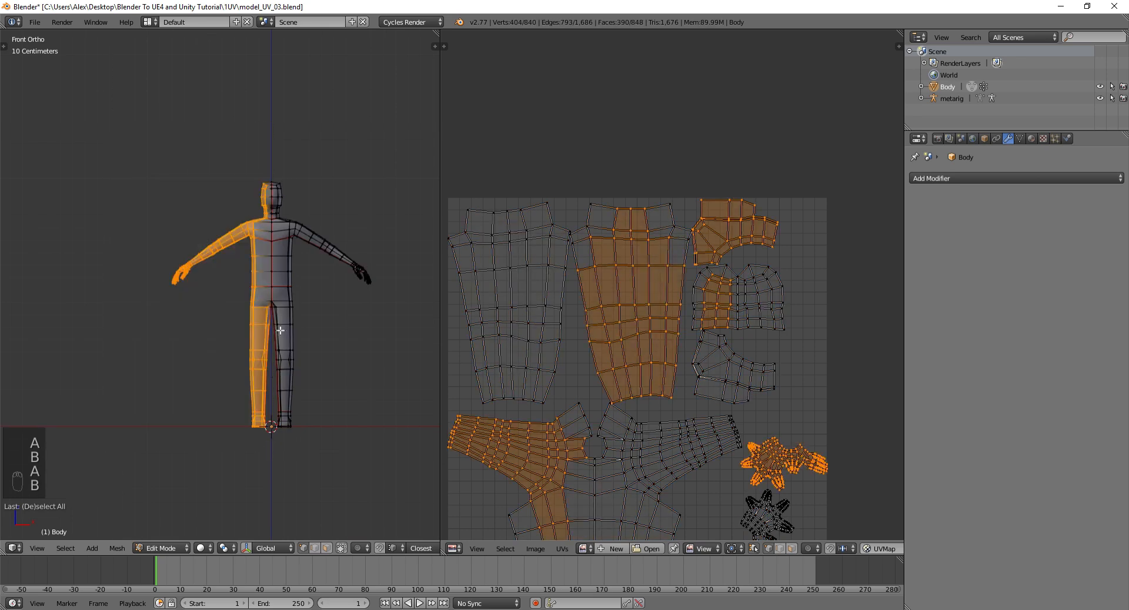
# - Show the mesh as wireframe and extend the box selection to all vertices of that half, including the centre line
pyautogui.scroll(3, 315, 202)
pyautogui.press('z')
pyautogui.press('b')
pyautogui.moveTo(223, 94); pyautogui.dragTo(305, 416)
pyautogui.scroll(1, 313, 412)
pyautogui.keyDown('shift'); pyautogui.moveTo(332, 412); pyautogui.dragTo(298, 288, button='middle'); pyautogui.keyUp('shift')
pyautogui.scroll(5, 276, 262)
pyautogui.press('b')
pyautogui.scroll(-8, 309, 298)
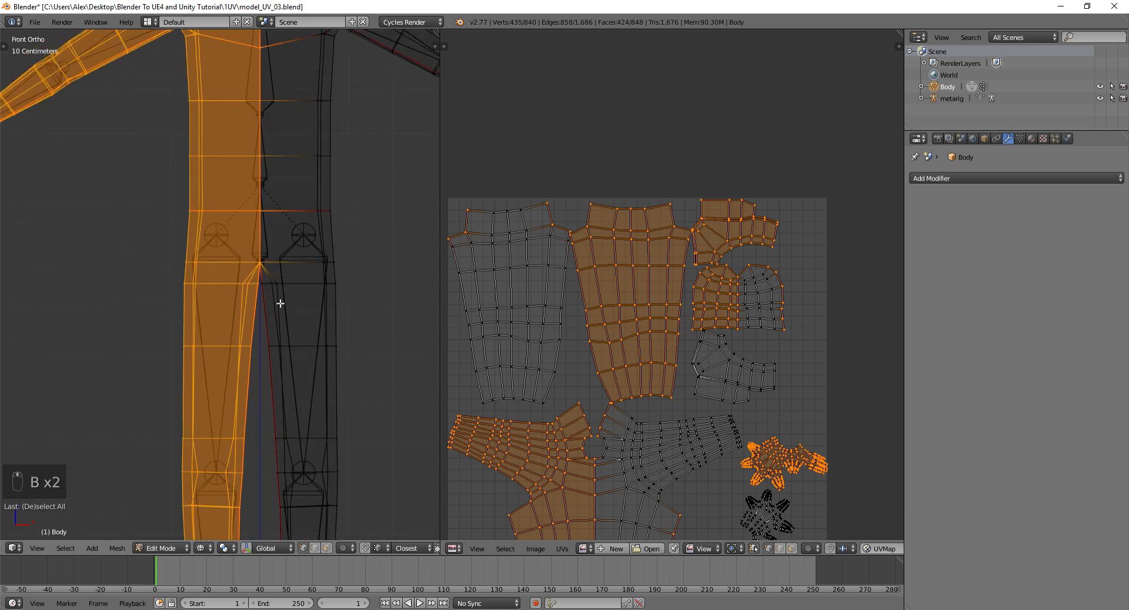
pyautogui.press('b')
pyautogui.moveTo(40, 235); pyautogui.dragTo(125, 364)
# - Try deleting the vertices of the selected body half, and undo the deletion
pyautogui.scroll(-5, 181, 371)
pyautogui.press('x')
pyautogui.click(172, 347)
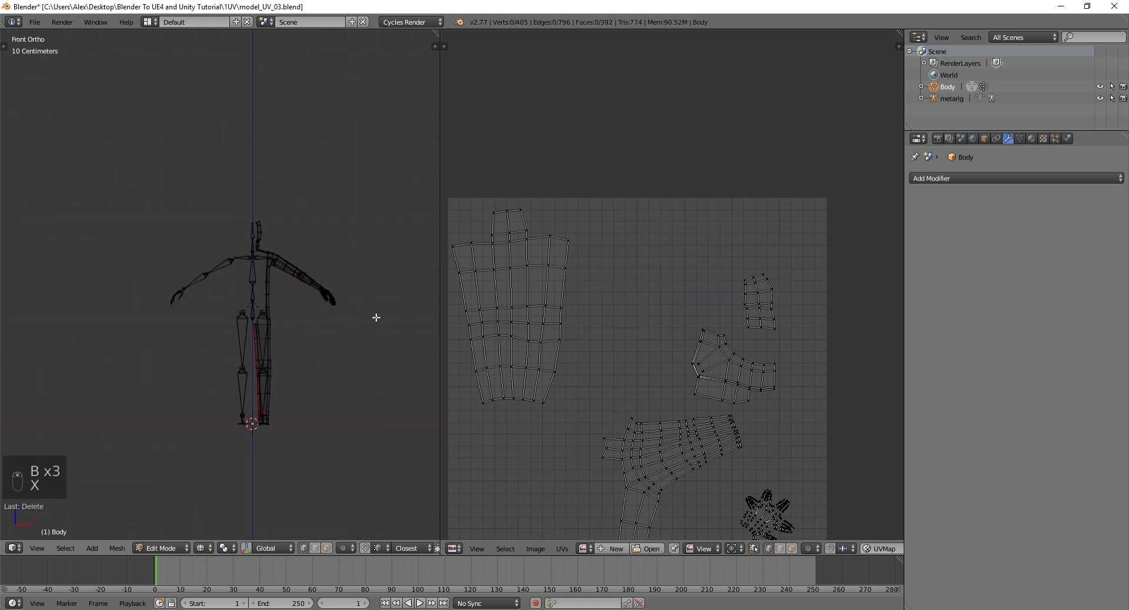
pyautogui.hotkey('ctrl', 'z')
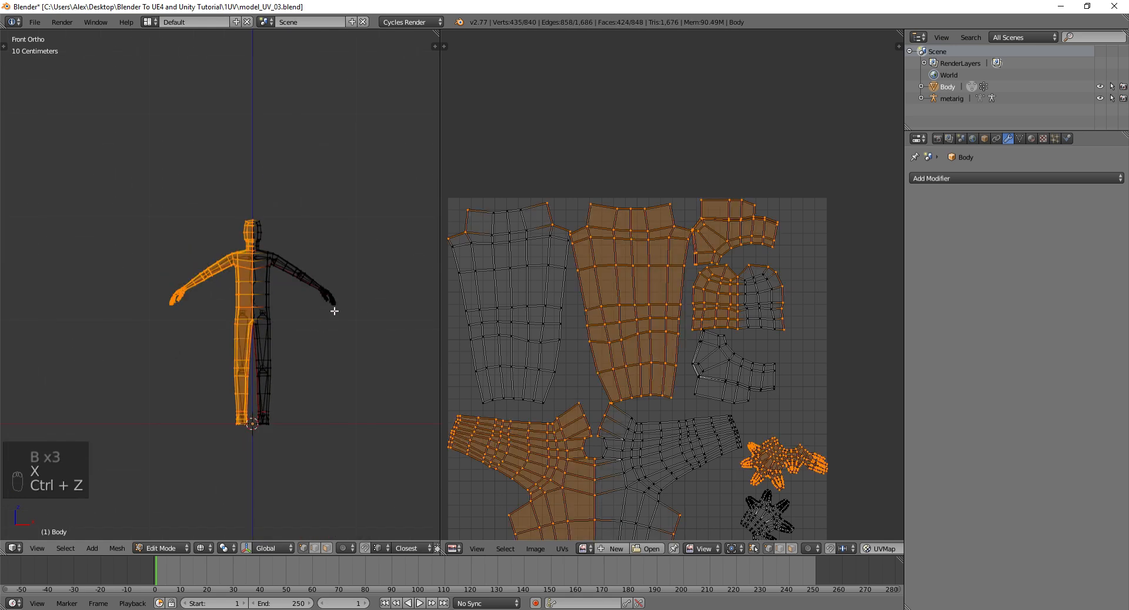
# - Turn off selection sync in the UV editor and delete the faces of the selected body half
pyautogui.click(753, 549)
pyautogui.scroll(4, 305, 326)
pyautogui.press('x')
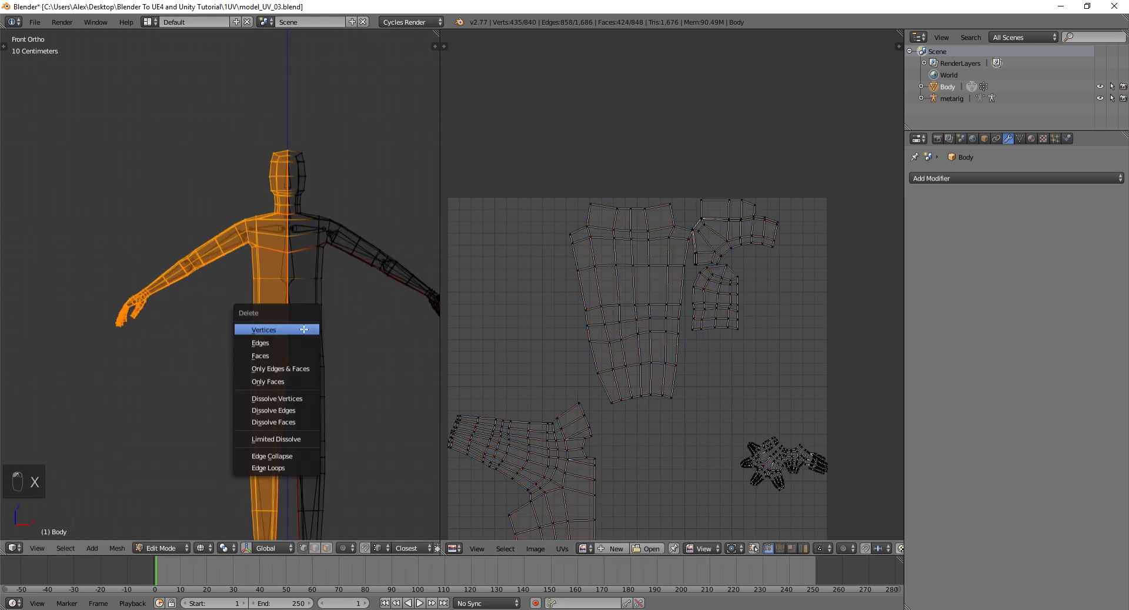
pyautogui.click(304, 330)
pyautogui.hotkey('ctrl', 'z')
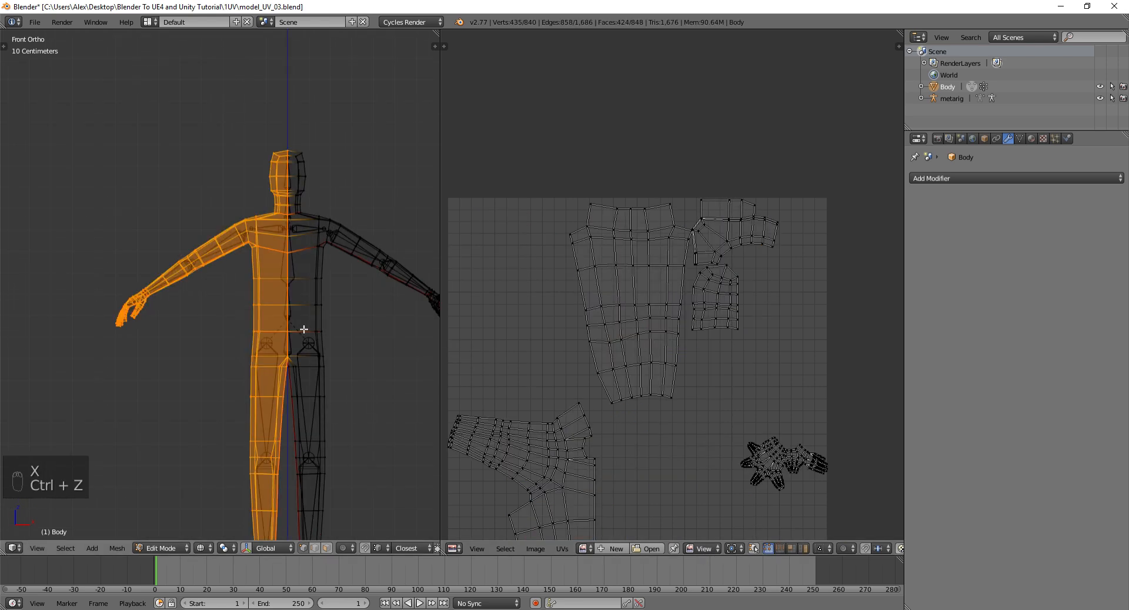
pyautogui.press('x')
pyautogui.click(304, 355)
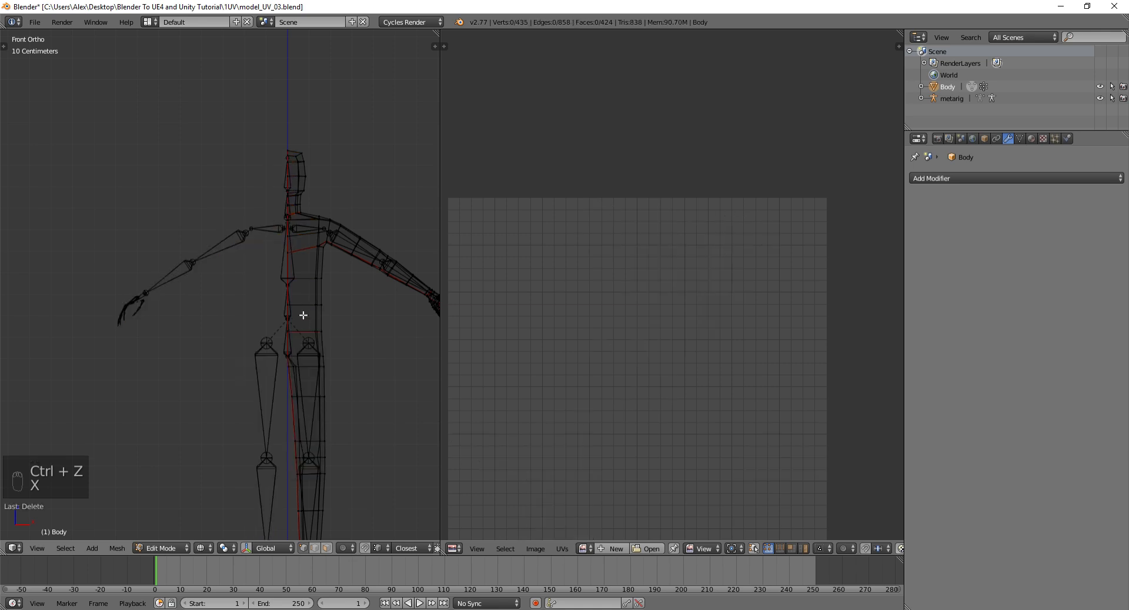
# - Select the whole remaining half of the mesh to display all of its UV islands
pyautogui.press('a')
pyautogui.press('a')
pyautogui.press('a')
pyautogui.press('a')
pyautogui.moveTo(670, 459); pyautogui.dragTo(675, 332, button='middle')
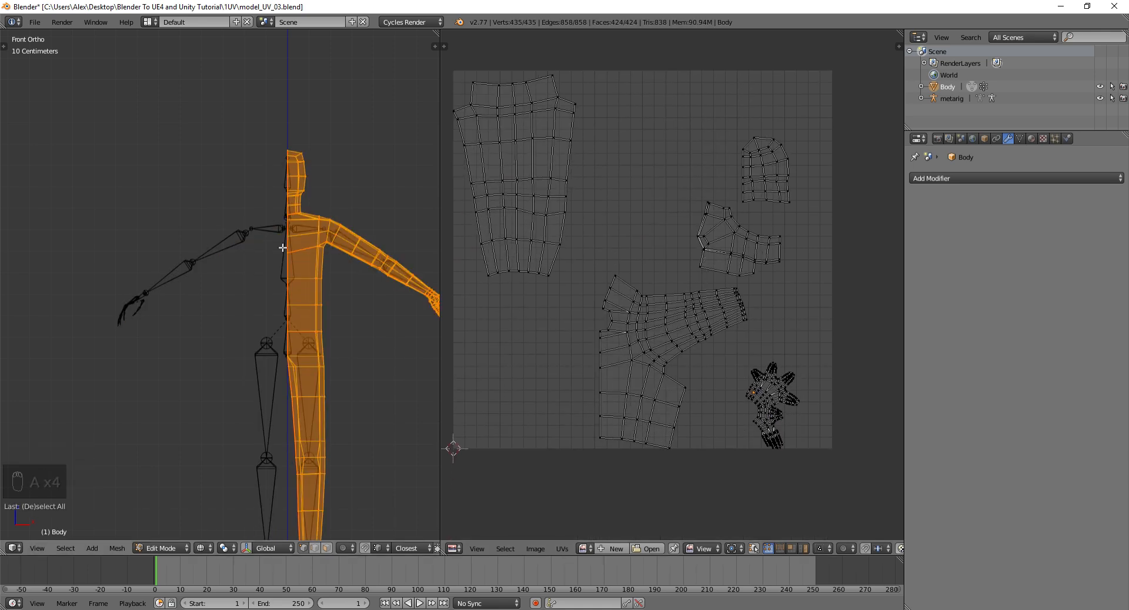
# - Return to Object Mode and add a Mirror modifier to the half body
pyautogui.press('Tab')
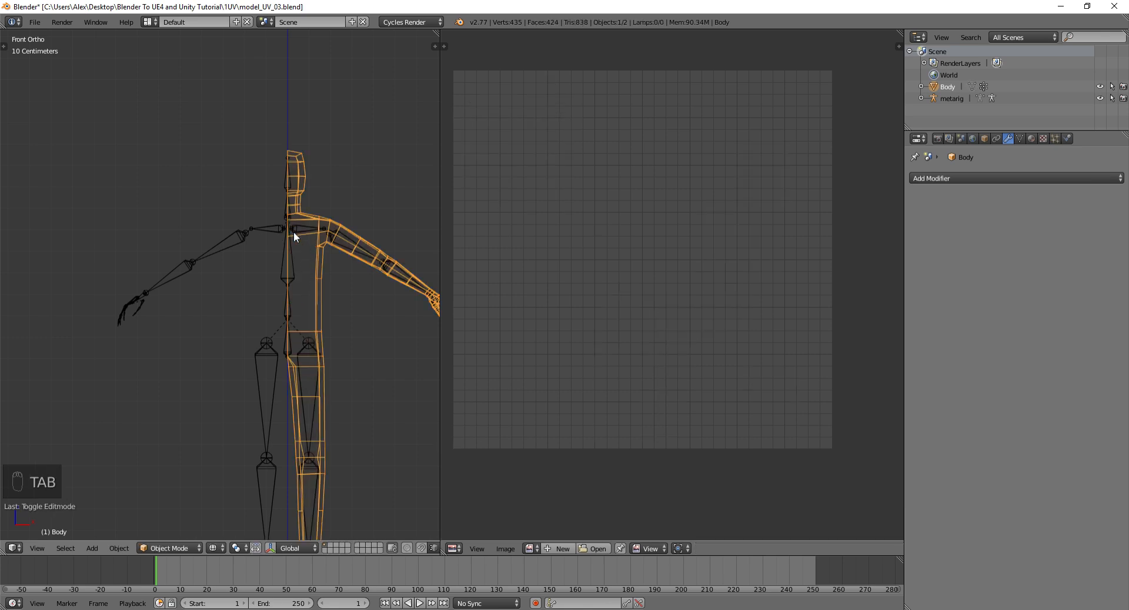
pyautogui.click(945, 180)
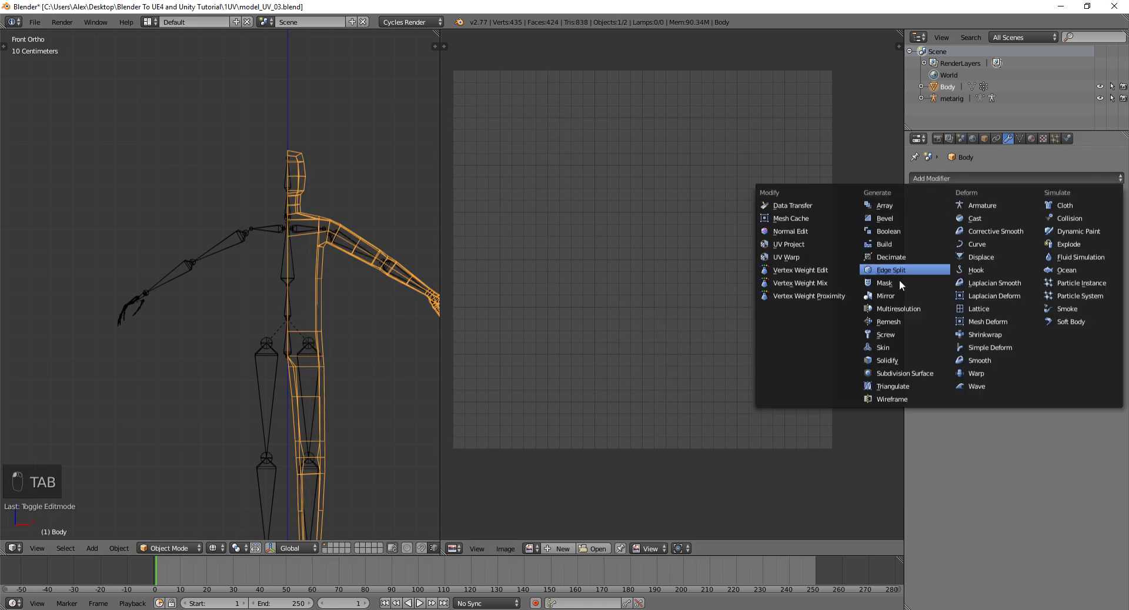
pyautogui.click(902, 362)
pyautogui.hotkey('ctrl', 'z')
pyautogui.click(973, 178)
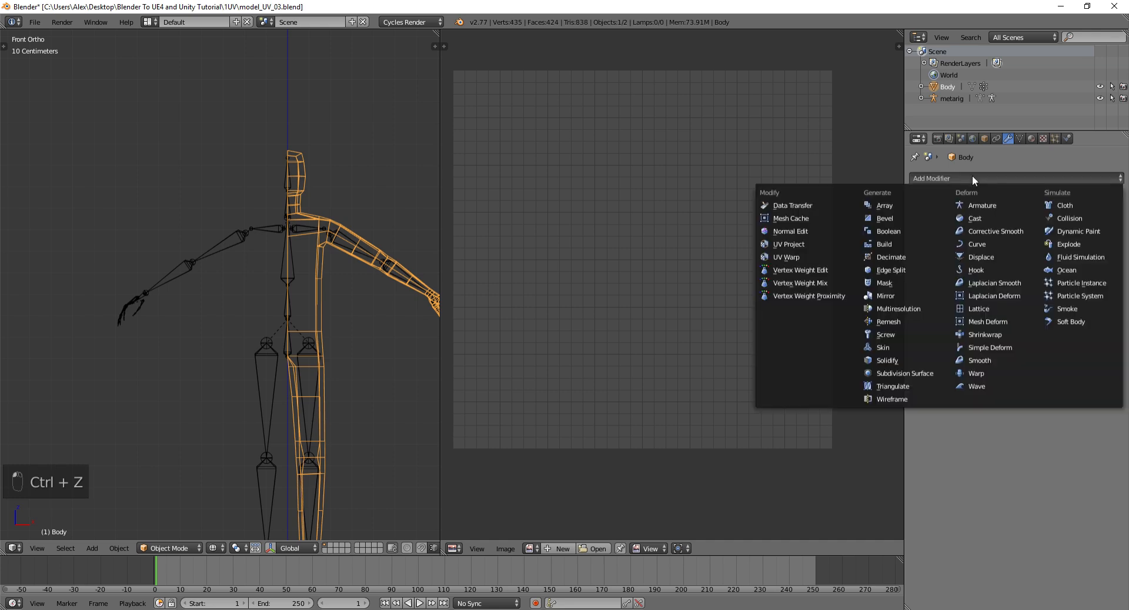
pyautogui.click(895, 296)
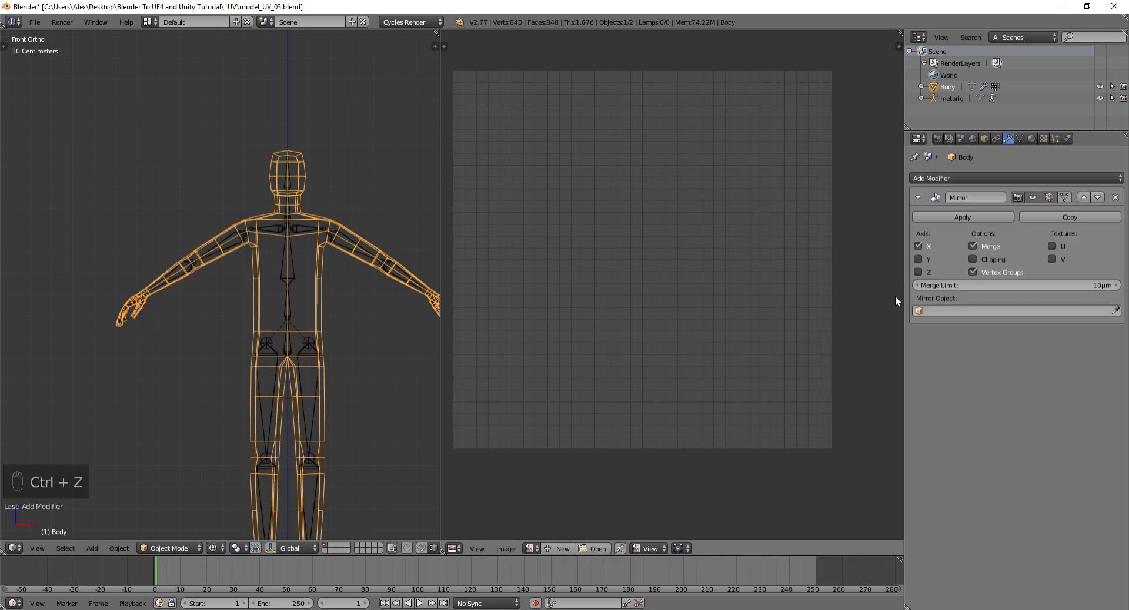
# - Reopen the mesh for editing and select the entire half to show its UV islands with the mirror active
pyautogui.press('Tab')
pyautogui.press('a')
pyautogui.press('a')
pyautogui.press('a')
pyautogui.press('a')
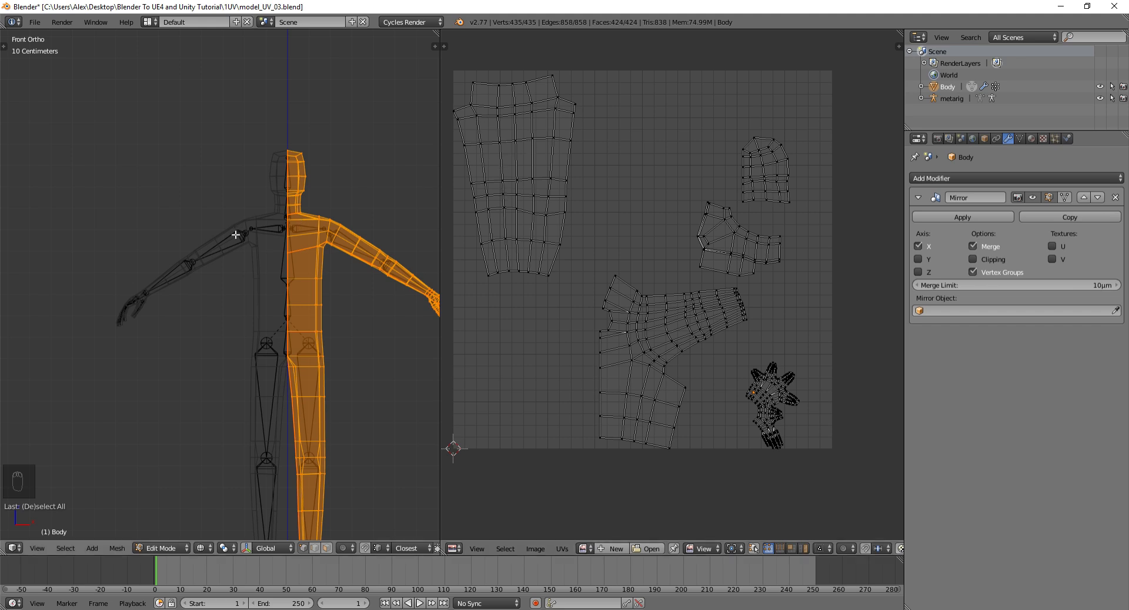
pyautogui.moveTo(515, 118); pyautogui.dragTo(562, 199, button='middle')
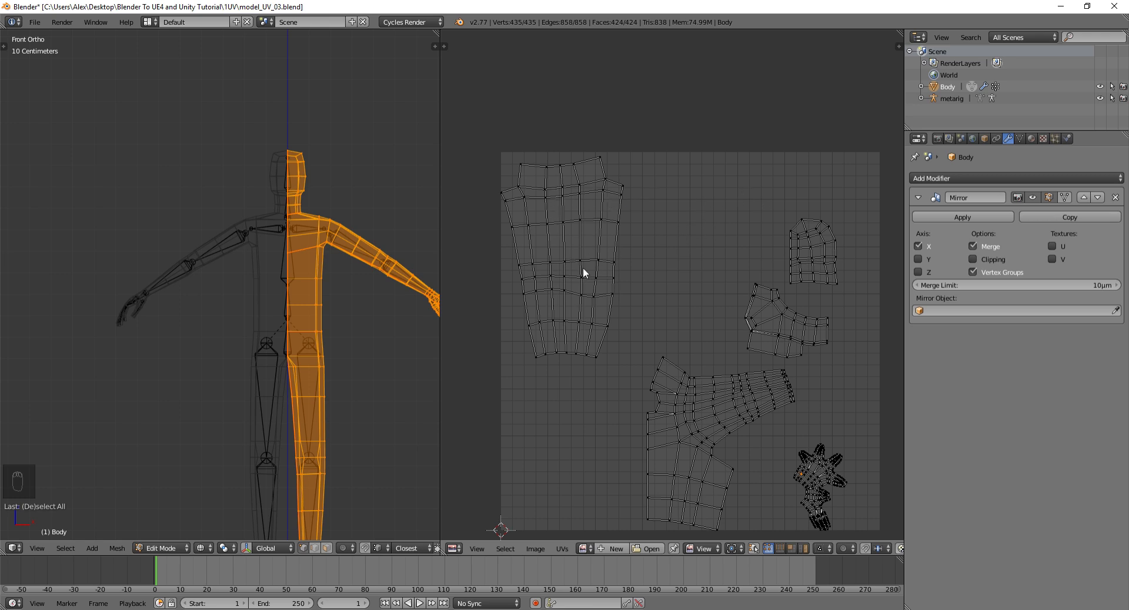
# - Set the UV selection mode to Island and select the whole leg island
pyautogui.hotkey('ctrl', 'Tab')
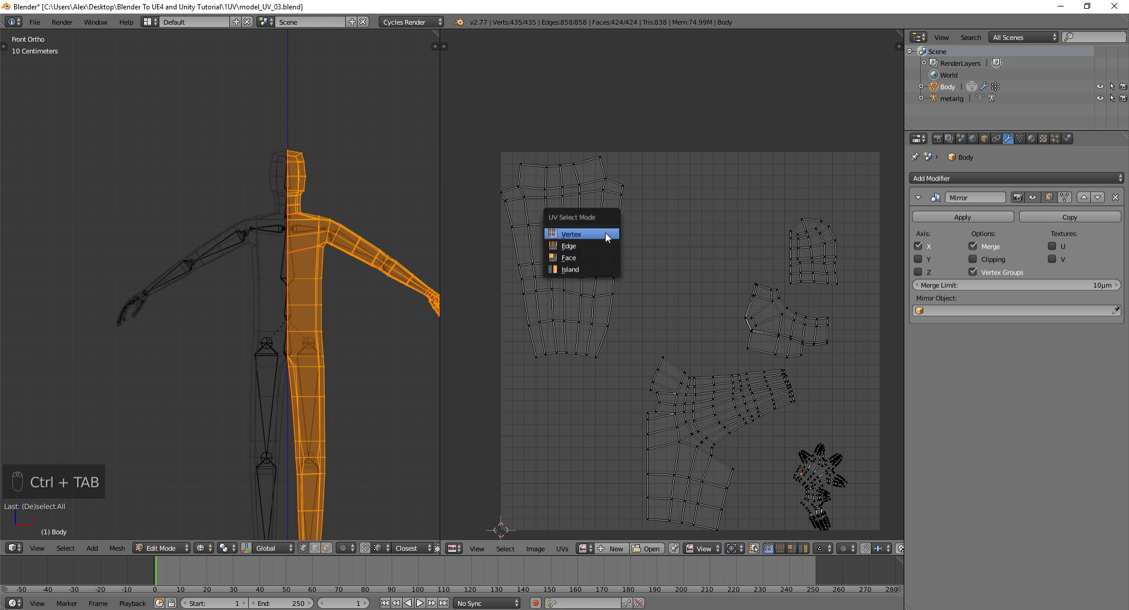
pyautogui.click(593, 269)
pyautogui.rightClick(574, 217)
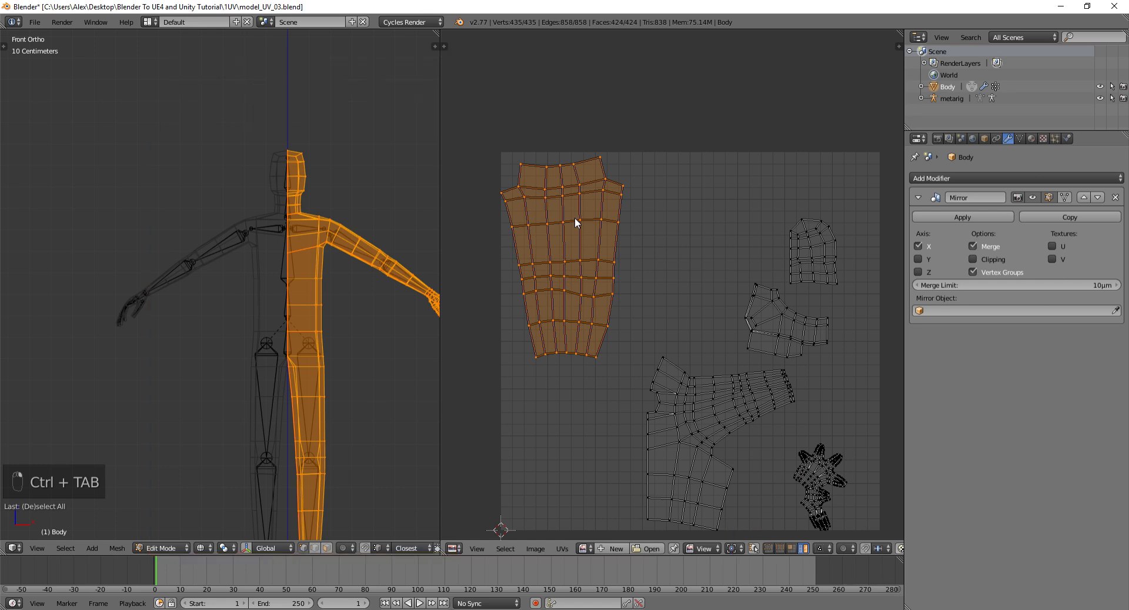
pyautogui.press('g')
pyautogui.press('Escape')
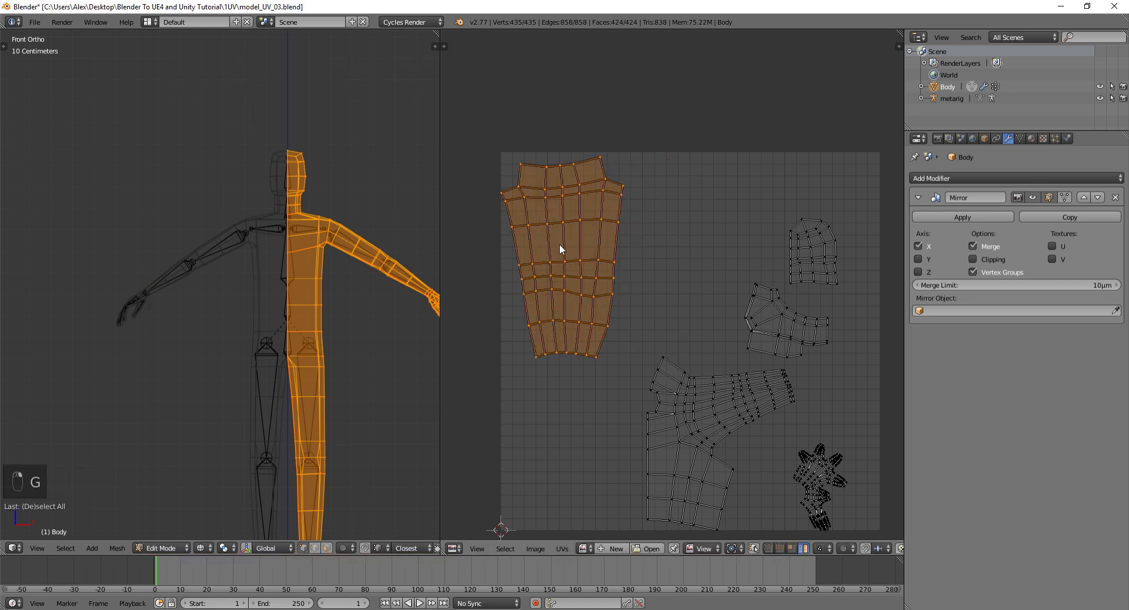
# - Apply the body's Mirror modifier in Object Mode and reopen the full mesh for editing
pyautogui.press('a')
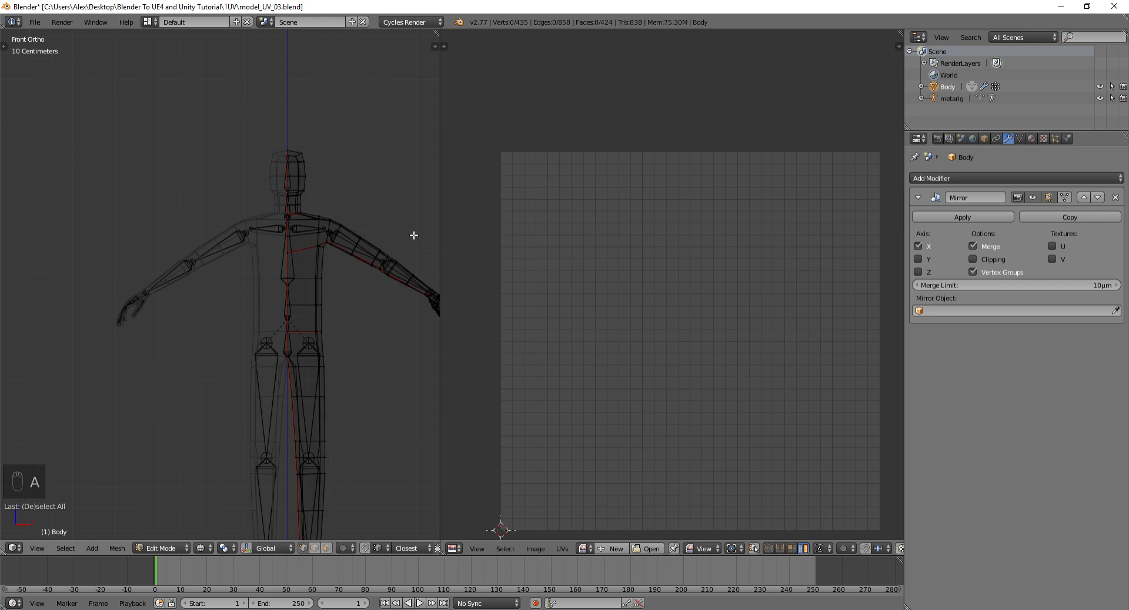
pyautogui.press('a')
pyautogui.click(1001, 216)
pyautogui.press('Tab')
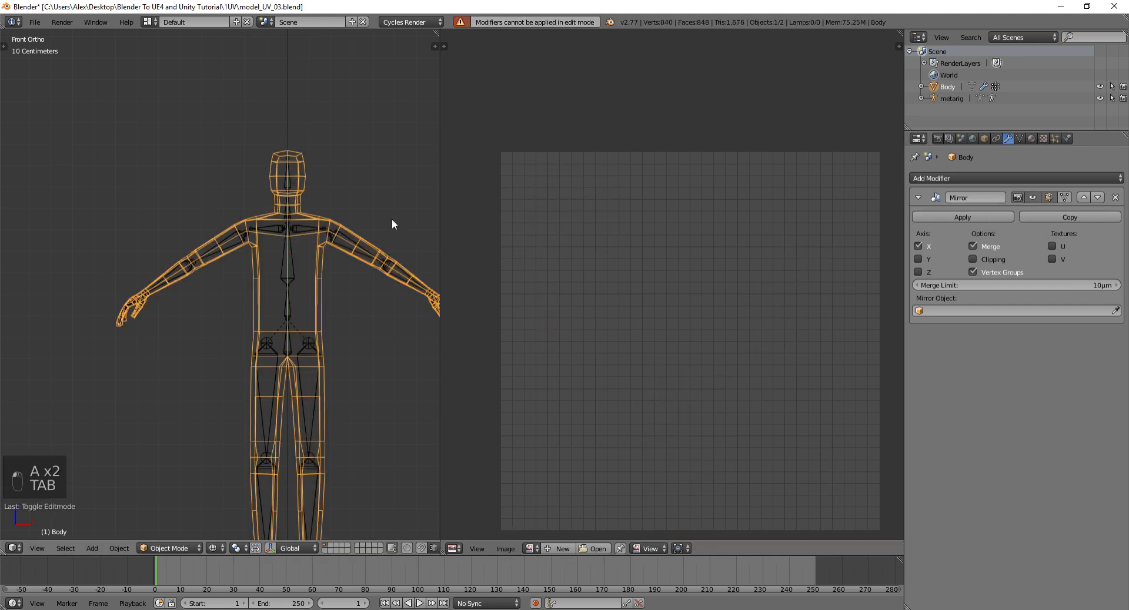
pyautogui.click(985, 217)
pyautogui.press('Tab')
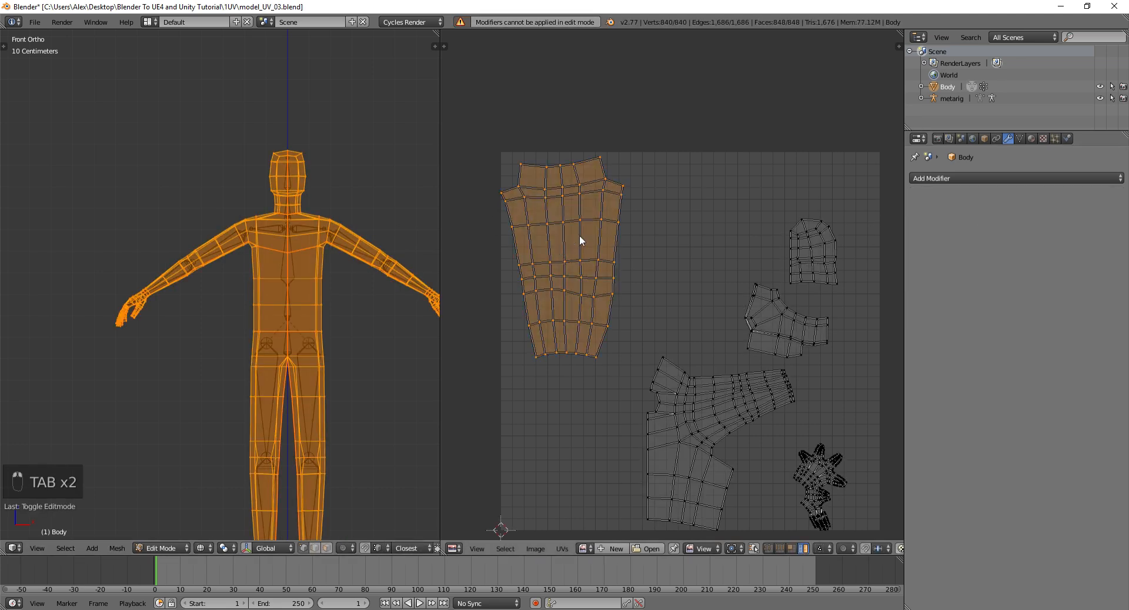
# - Try to separate one of the overlapping leg islands, flip it horizontally and place it beside the other leg
pyautogui.press('g')
pyautogui.press('g')
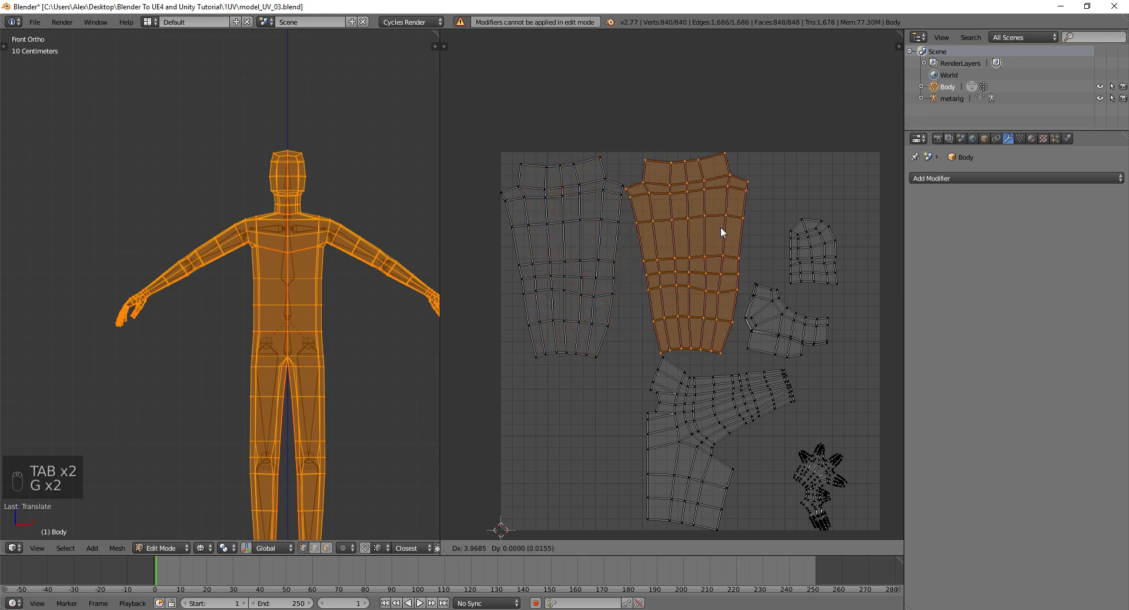
pyautogui.click(725, 227)
pyautogui.press('s')
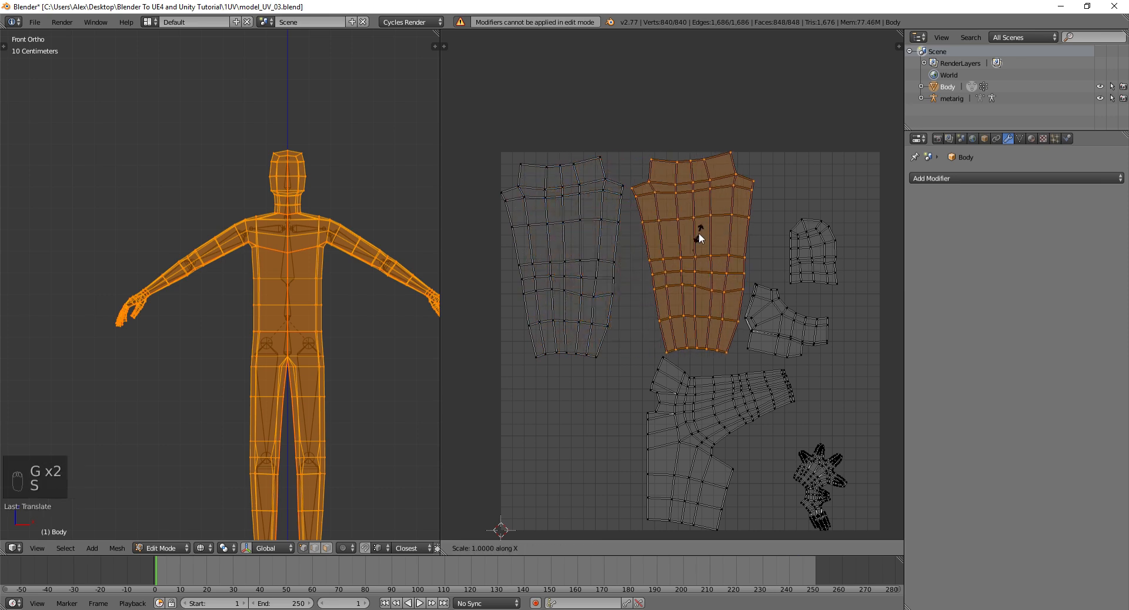
pyautogui.click(699, 233)
pyautogui.press('g')
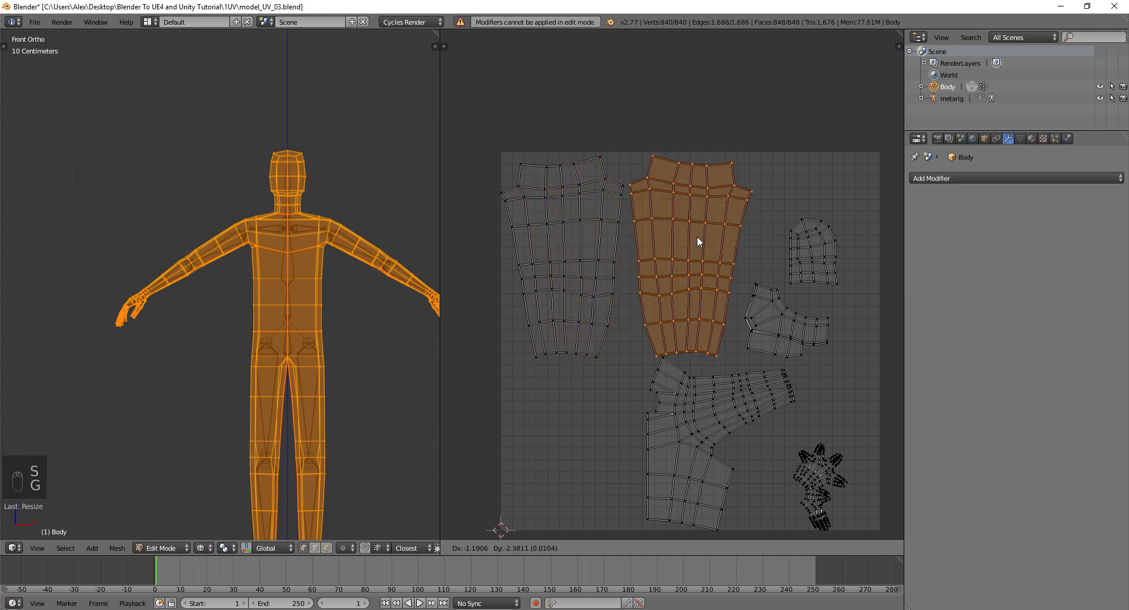
pyautogui.click(697, 236)
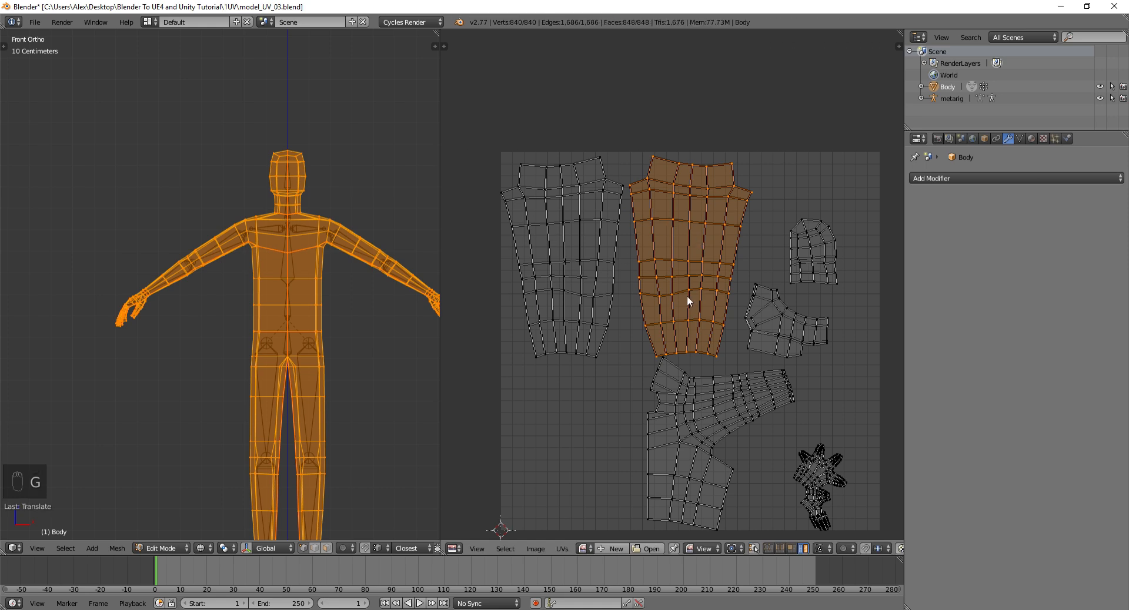
# - Undo the leg island's moves and flip
pyautogui.hotkey('ctrl', 'z')
pyautogui.hotkey('ctrl', 'z')
pyautogui.hotkey('ctrl', 'z')
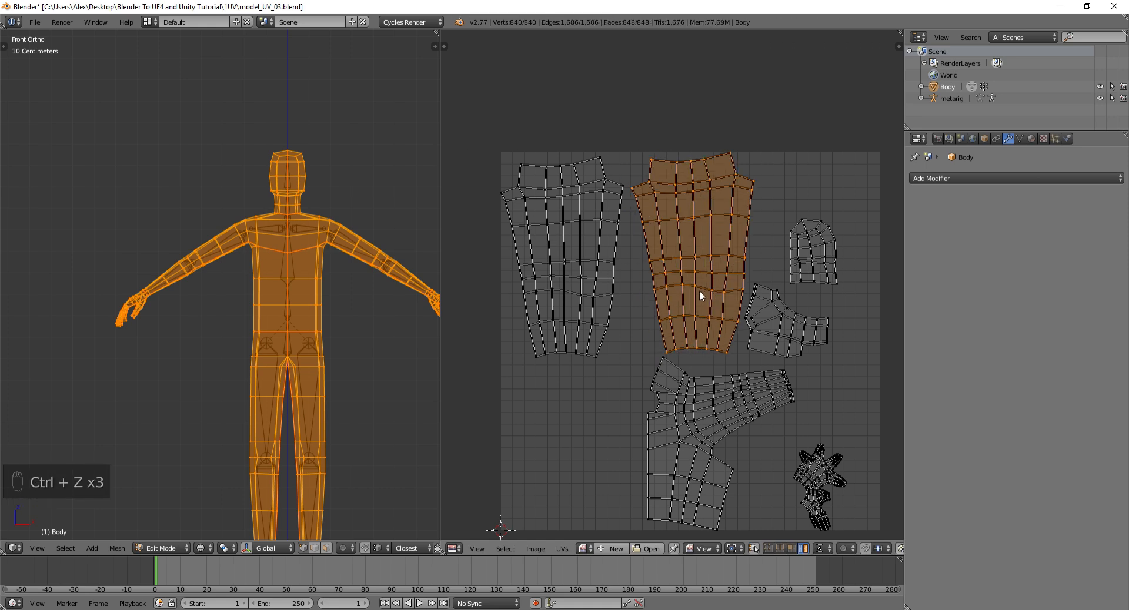
pyautogui.hotkey('ctrl', 'z')
pyautogui.hotkey('ctrl', 'z')
pyautogui.hotkey('ctrl', 'z')
# - Move the selected leg island along X beside its overlapping twin and flip it horizontally
pyautogui.press('g')
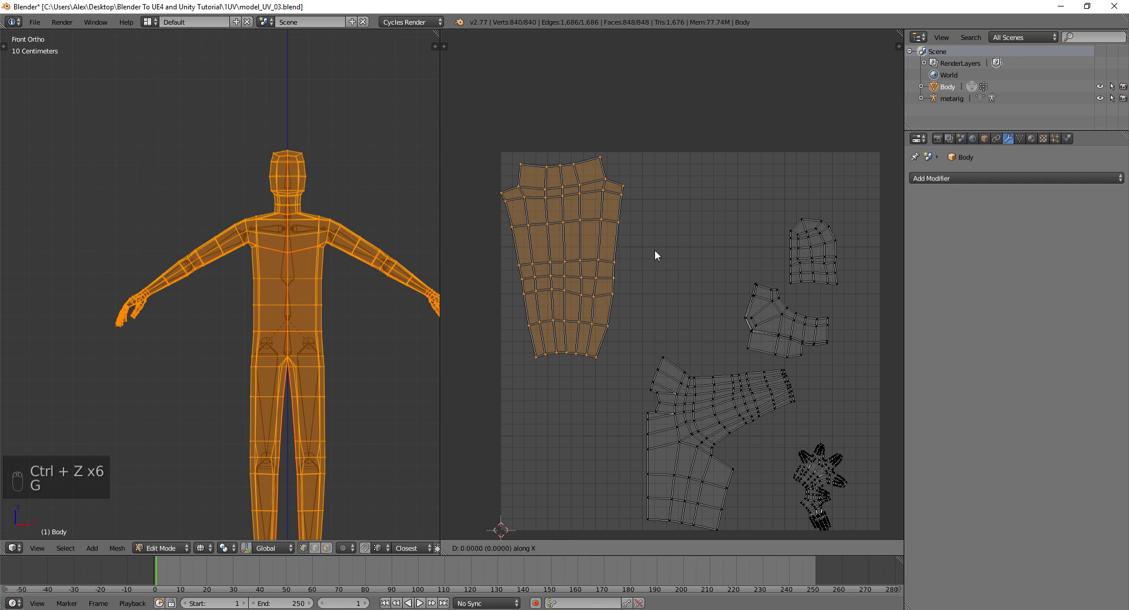
pyautogui.click(783, 249)
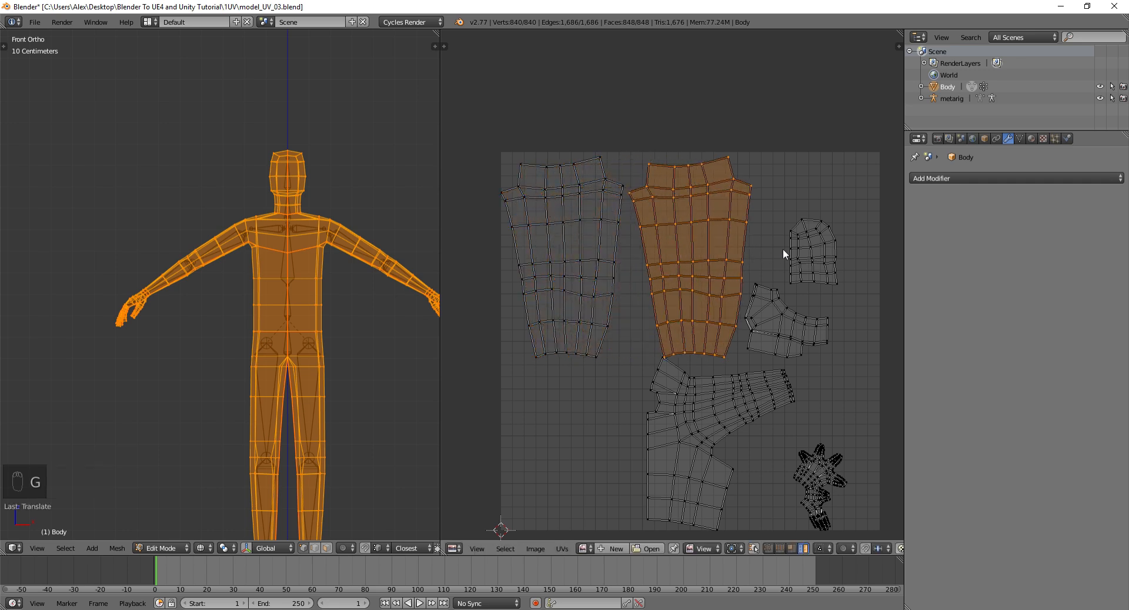
pyautogui.press('s')
pyautogui.click(782, 249)
# - Move one of the overlapping head islands to the left of its twin and scale it by -1 along X
pyautogui.moveTo(763, 246); pyautogui.dragTo(723, 294, button='middle')
pyautogui.rightClick(673, 248)
pyautogui.scroll(2, 674, 247)
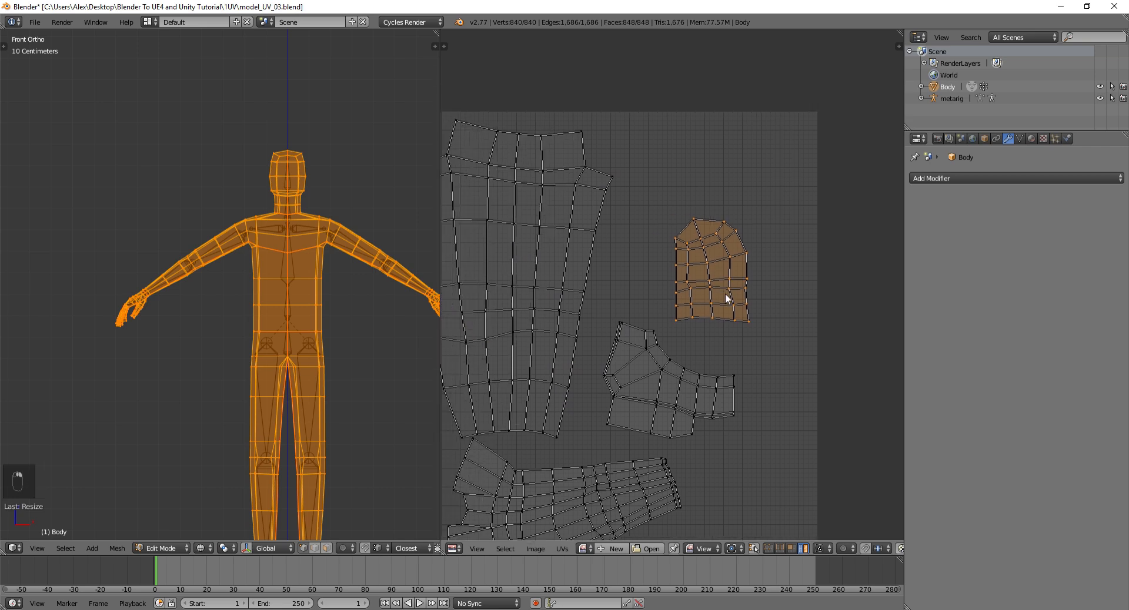
pyautogui.press('g')
pyautogui.click(642, 290)
pyautogui.write('s')
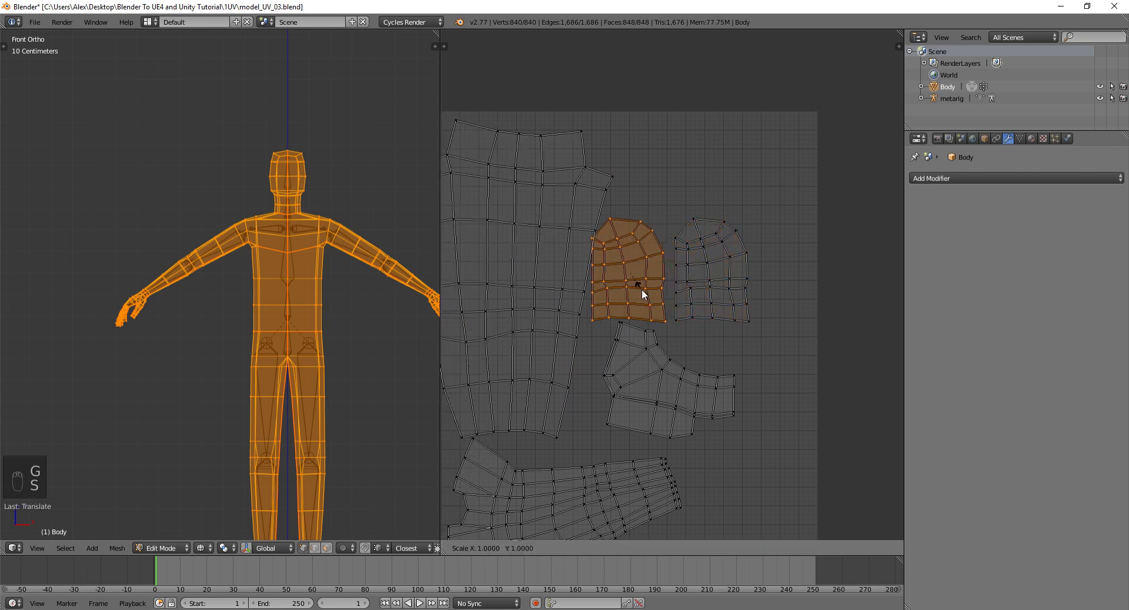
pyautogui.write('x-1')
pyautogui.press('Return')
# - Move one of the overlapping foot islands along X past the UV square's right edge and scale it by -1 along X
pyautogui.rightClick(644, 328)
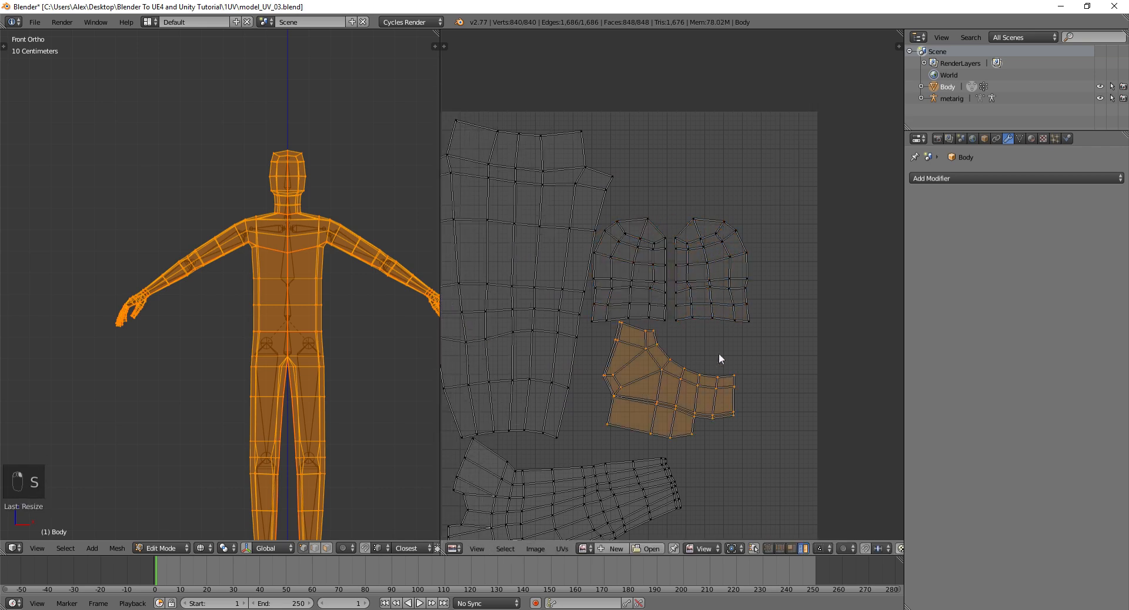
pyautogui.moveTo(719, 353); pyautogui.dragTo(644, 305, button='middle')
pyautogui.press('g')
pyautogui.press('x')
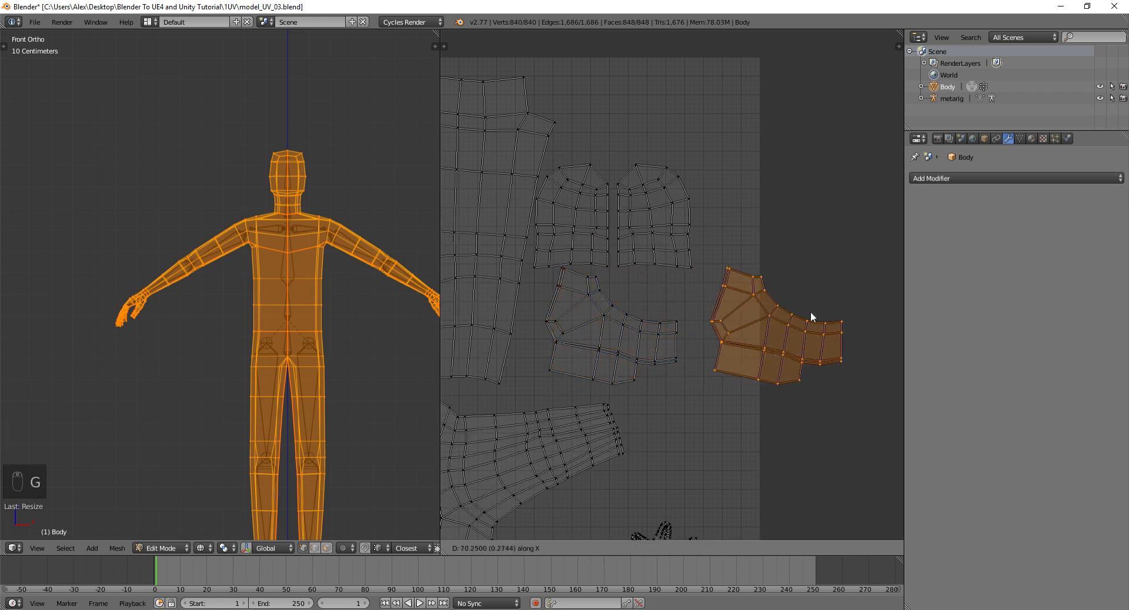
pyautogui.click(810, 312)
pyautogui.write('sx-1')
pyautogui.press('Return')
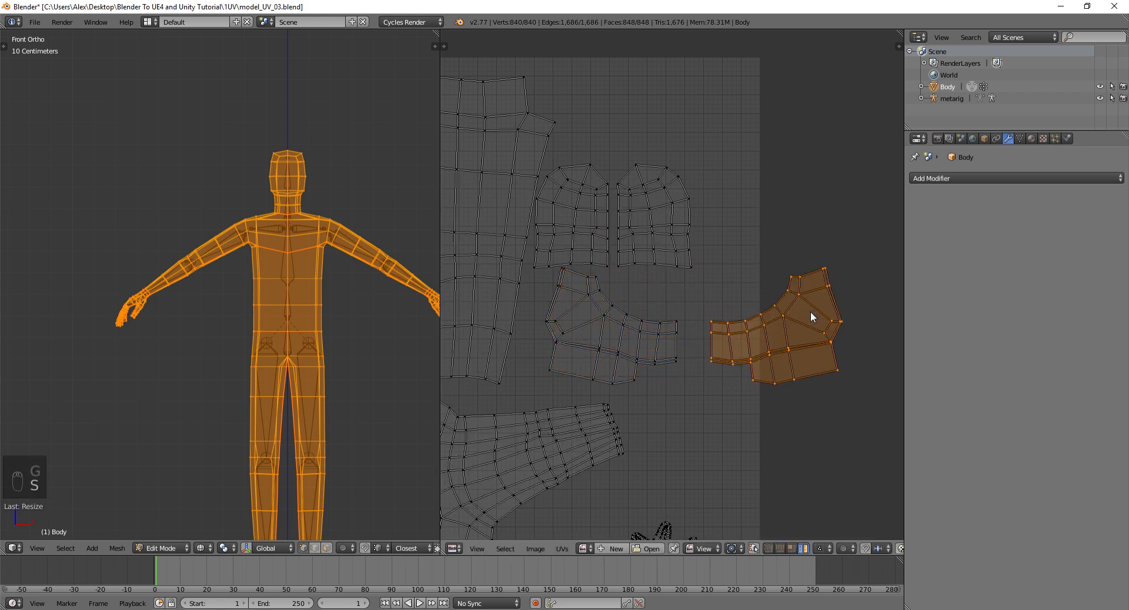
# - Undo and redo the foot island's flip to compare both orientations
pyautogui.scroll(-4, 734, 351)
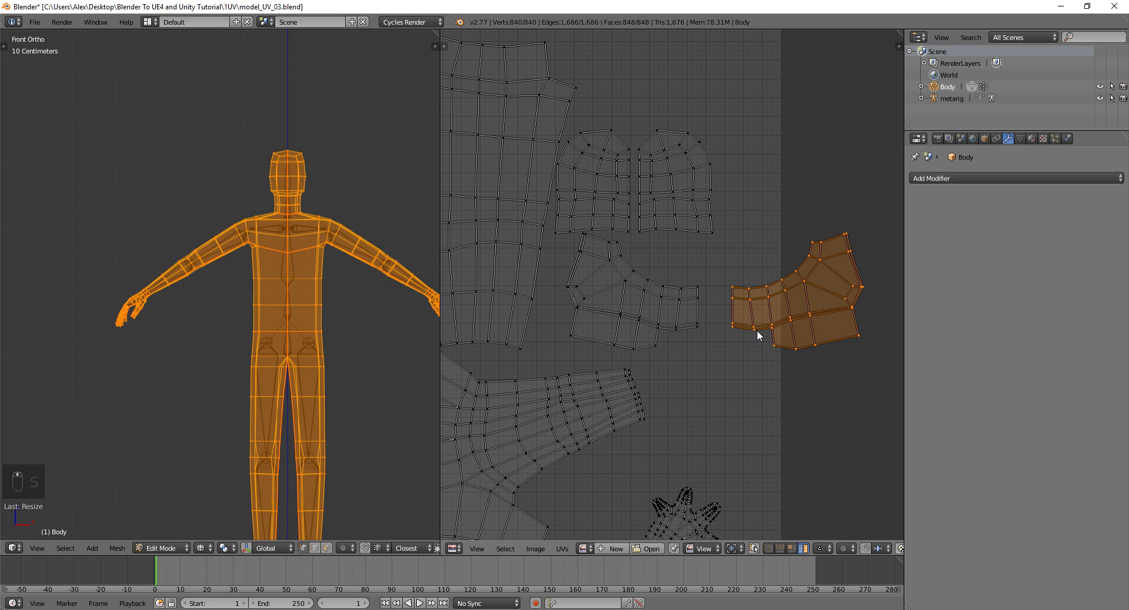
pyautogui.scroll(2, 648, 336)
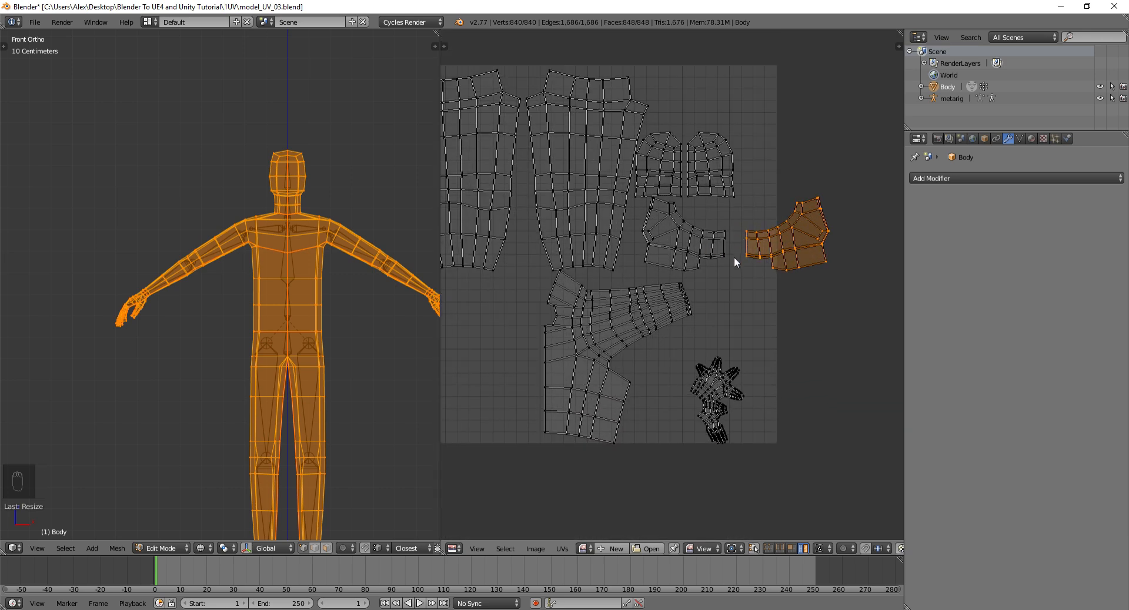
pyautogui.hotkey('ctrl', 'z')
pyautogui.hotkey('ctrl', 'shift', 'z')
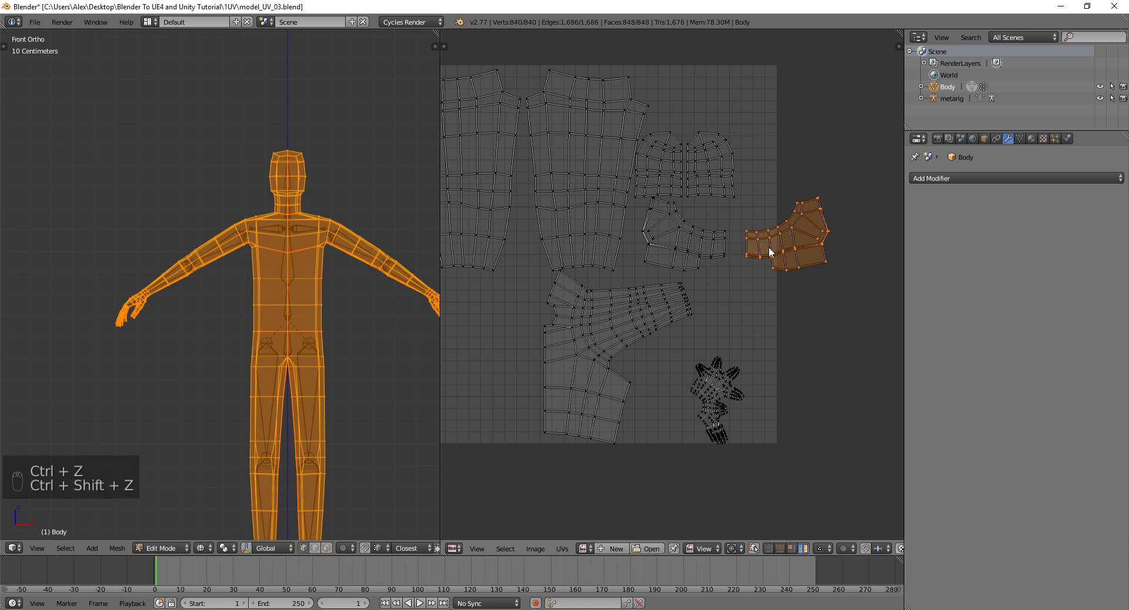
pyautogui.hotkey('ctrl', 'z')
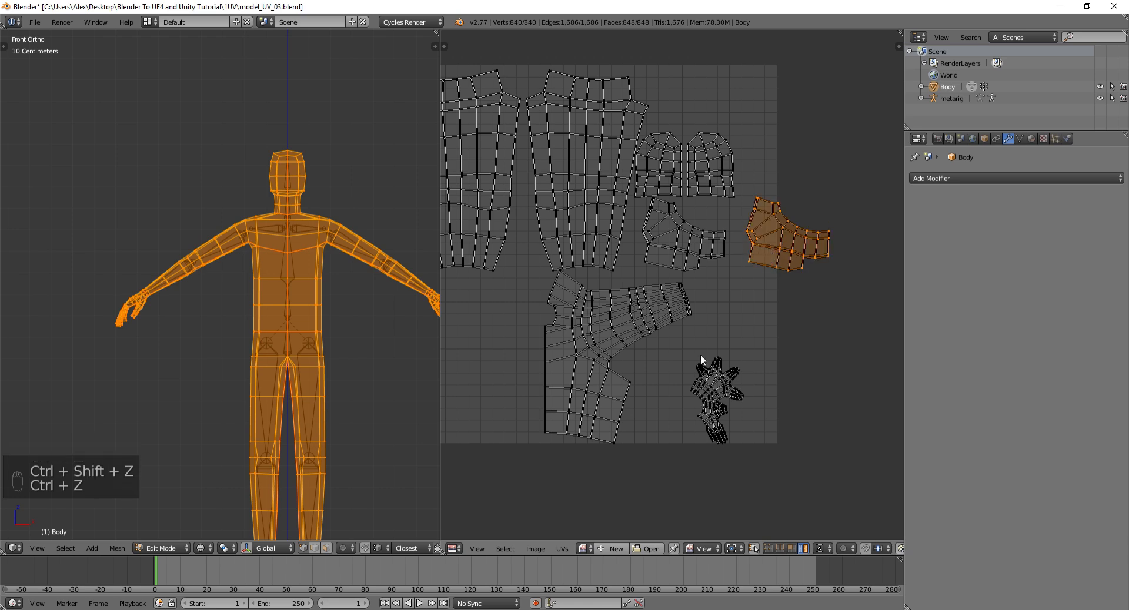
pyautogui.hotkey('ctrl', 'shift', 'z')
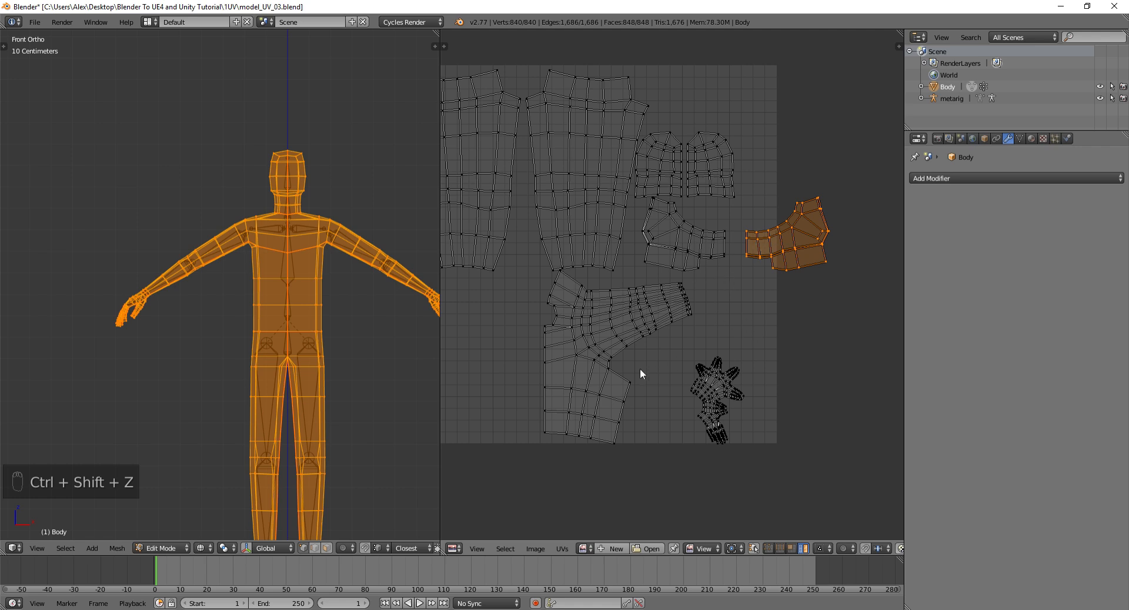
# - Move one of the overlapping torso-and-arm islands to the left of its twin and scale it by -1 along X
pyautogui.rightClick(600, 327)
pyautogui.scroll(2, 600, 328)
pyautogui.press('g')
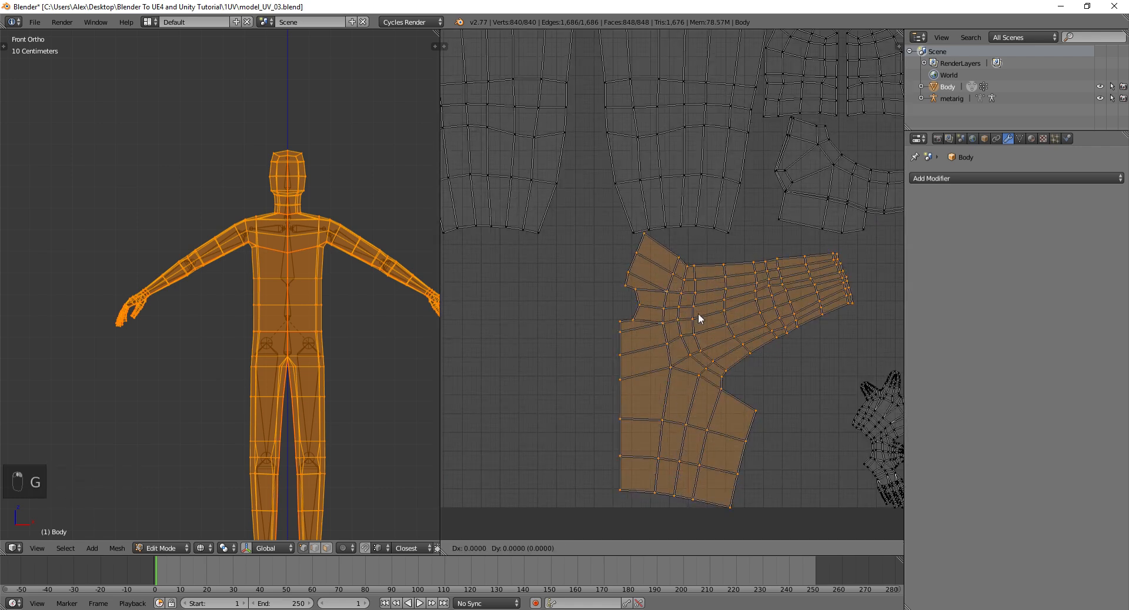
pyautogui.click(699, 315)
pyautogui.hotkey('ctrl', 'z')
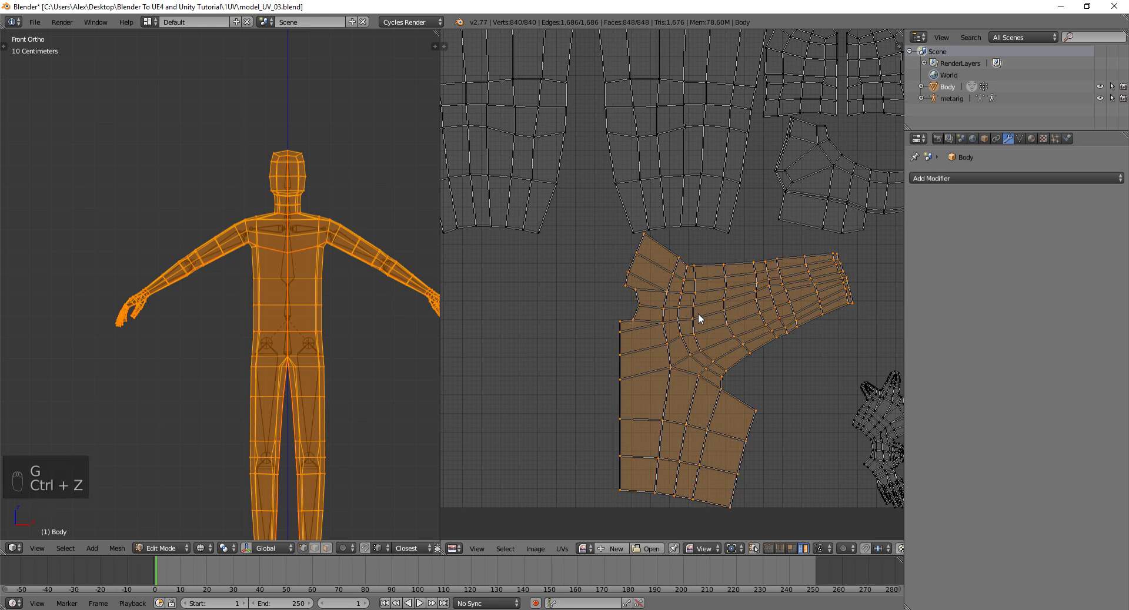
pyautogui.press('g')
pyautogui.click(451, 323)
pyautogui.moveTo(450, 323); pyautogui.dragTo(660, 312, button='middle')
pyautogui.write('sx-1')
pyautogui.click(660, 312)
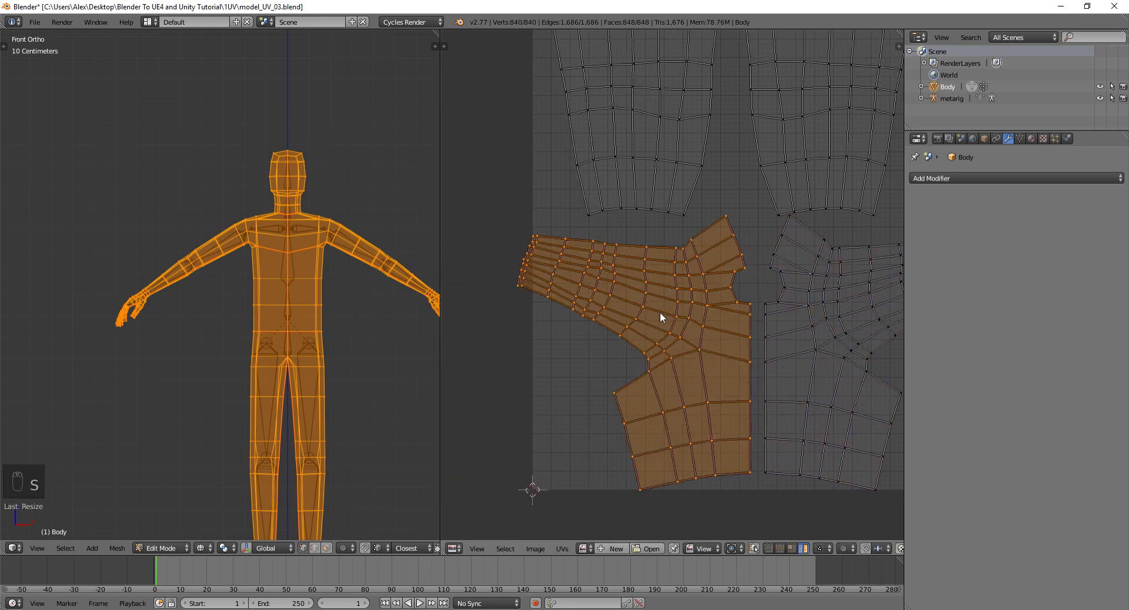
# - Box-select all overlapping hand islands and rotate them together until the large hand's fingers point downward
pyautogui.scroll(-2, 660, 313)
pyautogui.rightClick(709, 379)
pyautogui.scroll(-1, 666, 348)
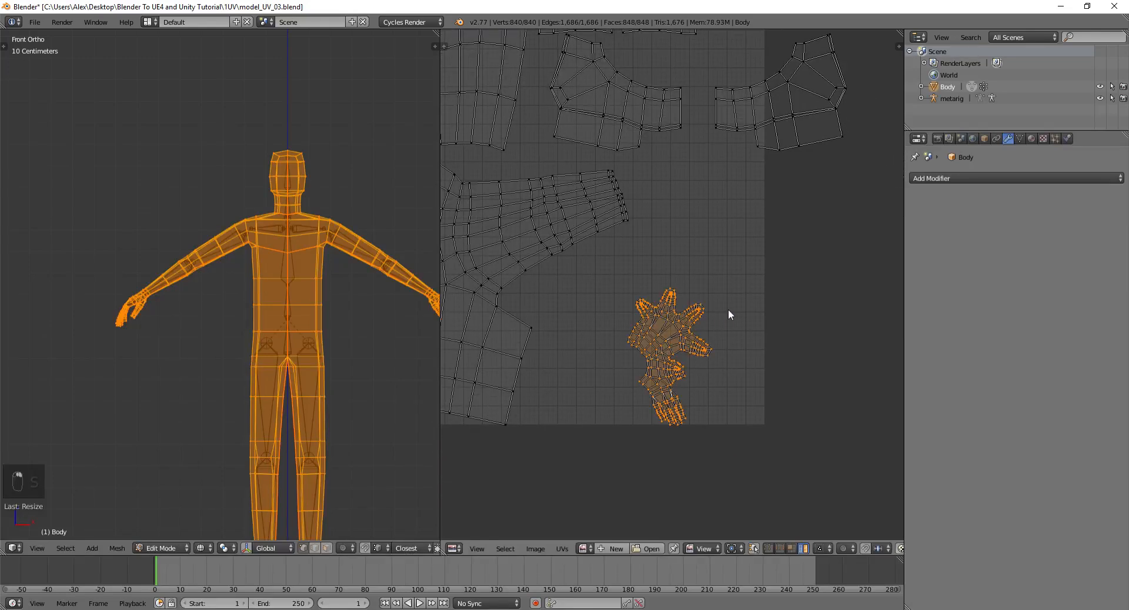
pyautogui.press('a')
pyautogui.press('b')
pyautogui.moveTo(609, 283); pyautogui.dragTo(733, 452)
pyautogui.press('r')
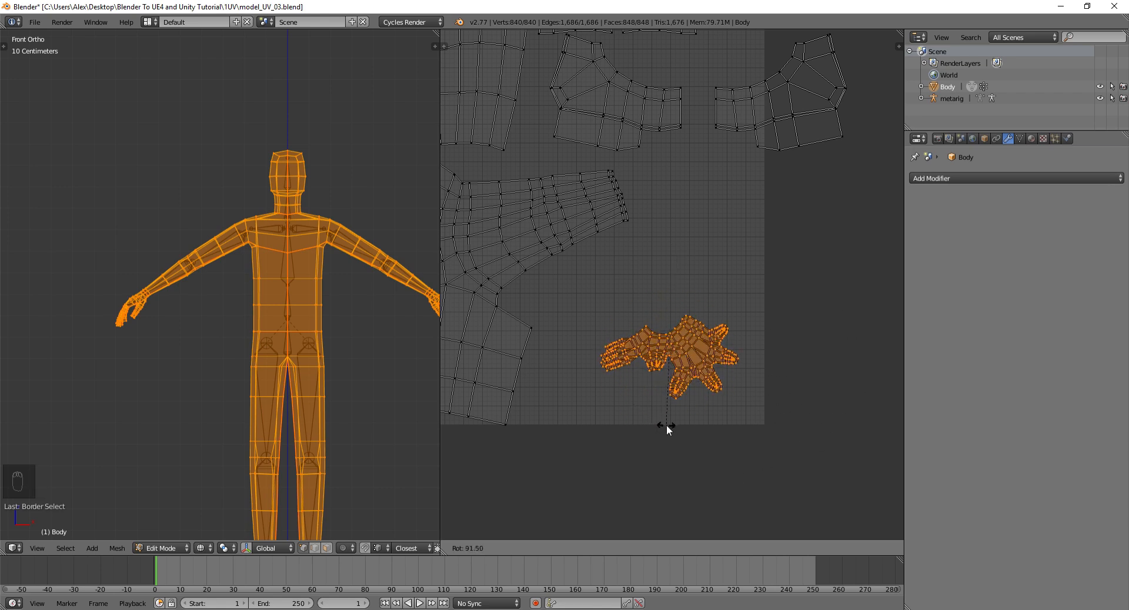
pyautogui.click(613, 415)
# - Move one set of hand islands to the right of its twin and scale it by -1 along X
pyautogui.press('g')
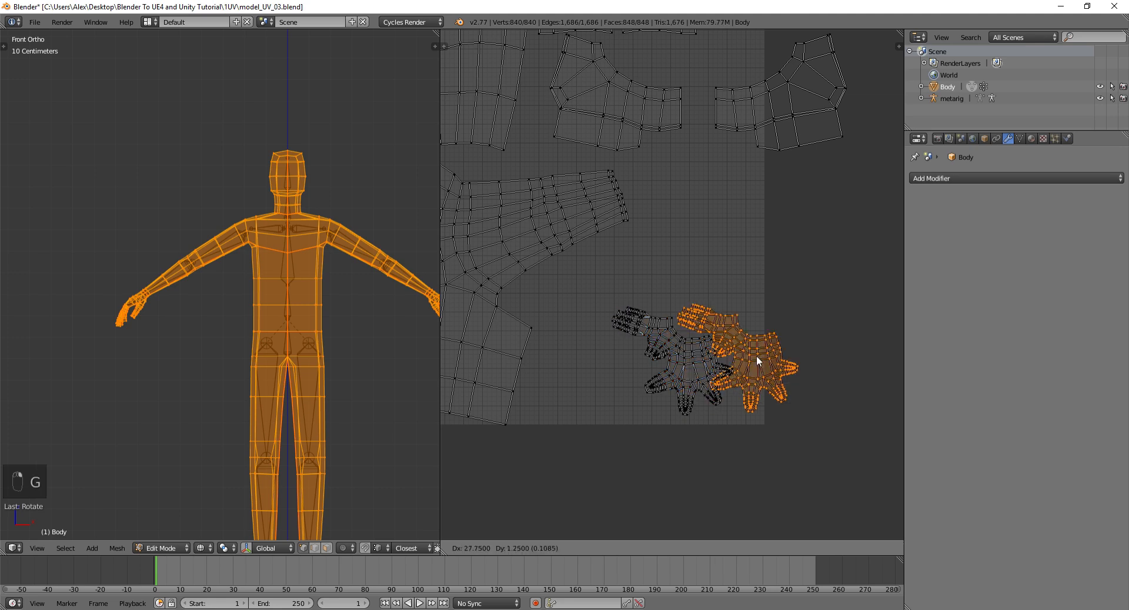
pyautogui.rightClick(775, 355)
pyautogui.press('g')
pyautogui.press('Return')
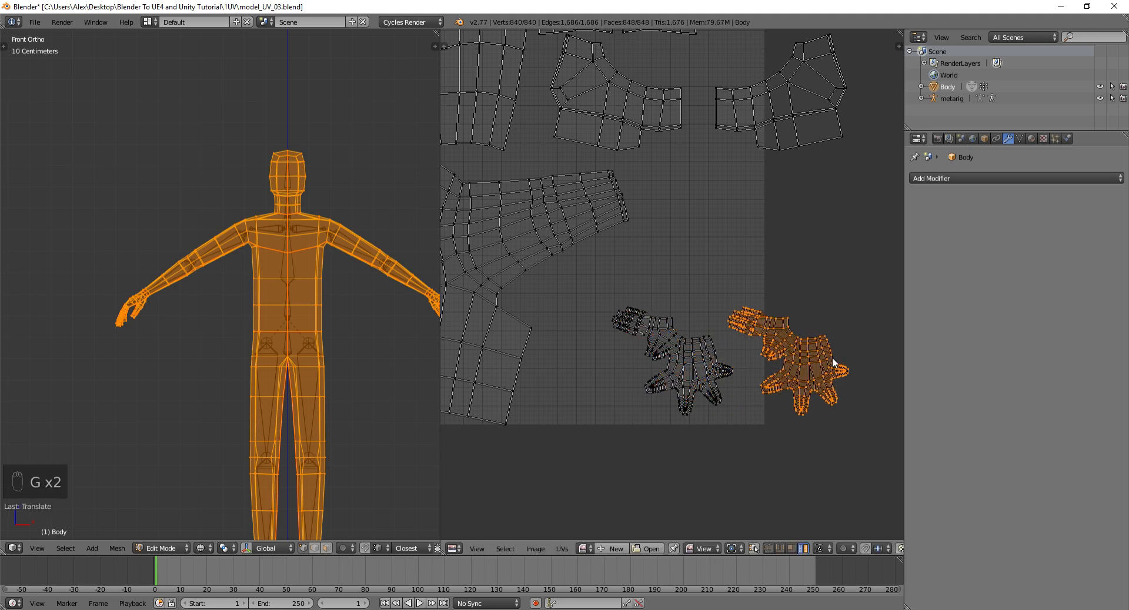
pyautogui.write('sx-1')
pyautogui.press('Return')
pyautogui.press('g')
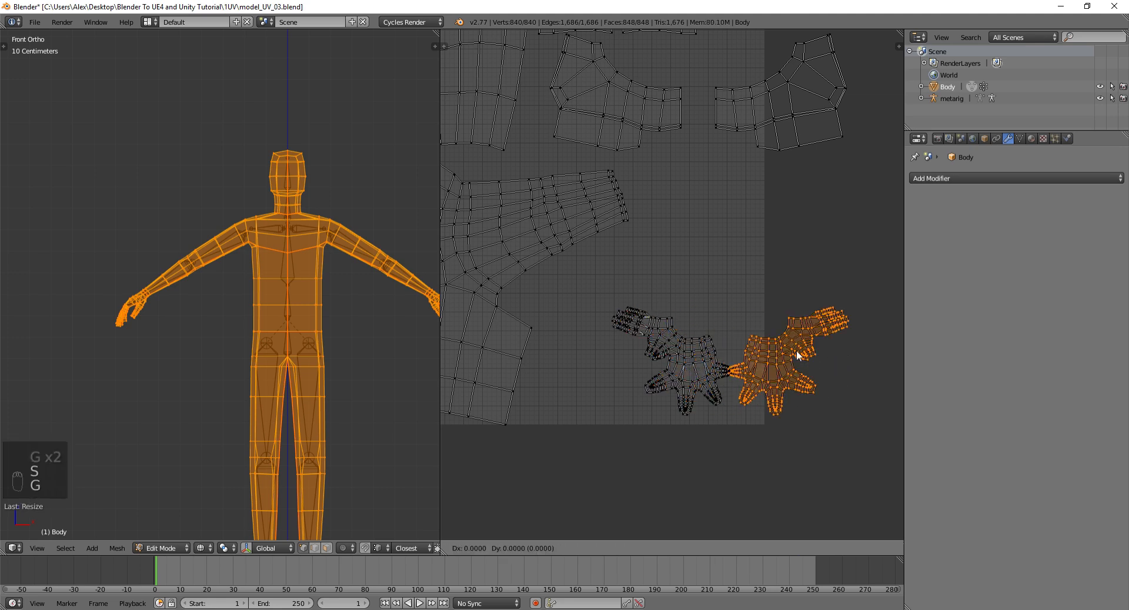
pyautogui.click(812, 357)
pyautogui.press('g')
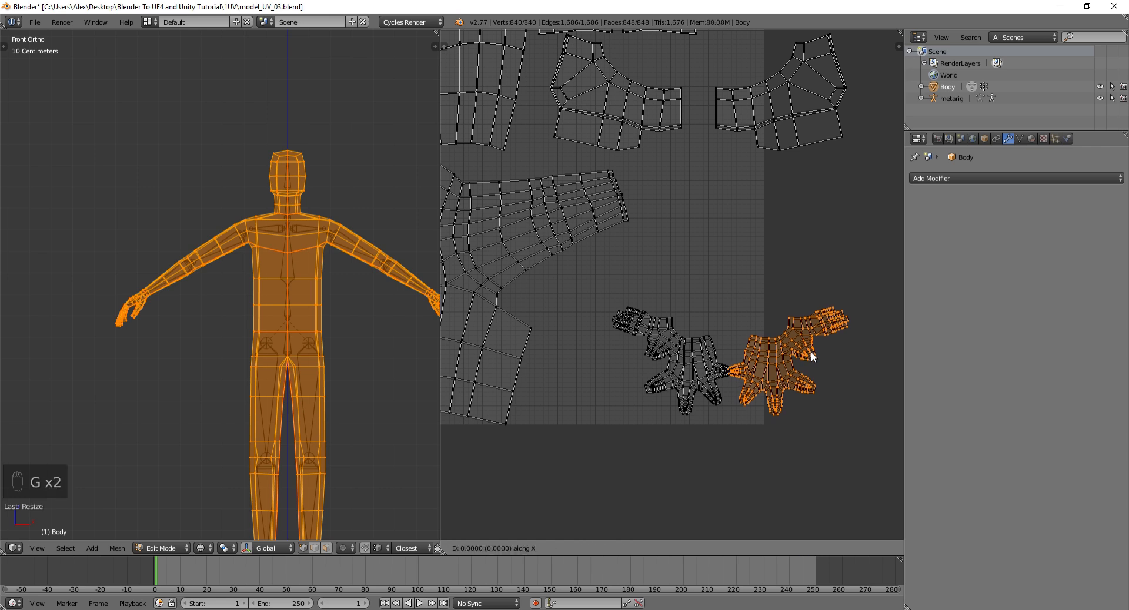
pyautogui.rightClick(730, 352)
pyautogui.press('g')
pyautogui.rightClick(718, 352)
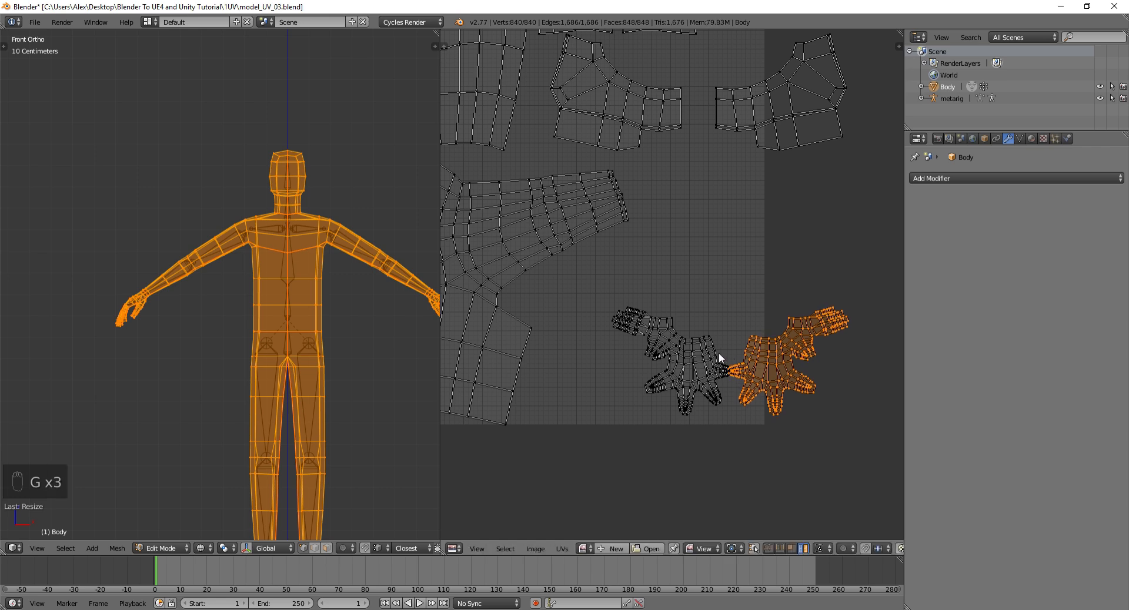
# - Move the flipped hand islands along X to the left of the other hand, and add that hand to the selection
pyautogui.press('g')
pyautogui.click(483, 361)
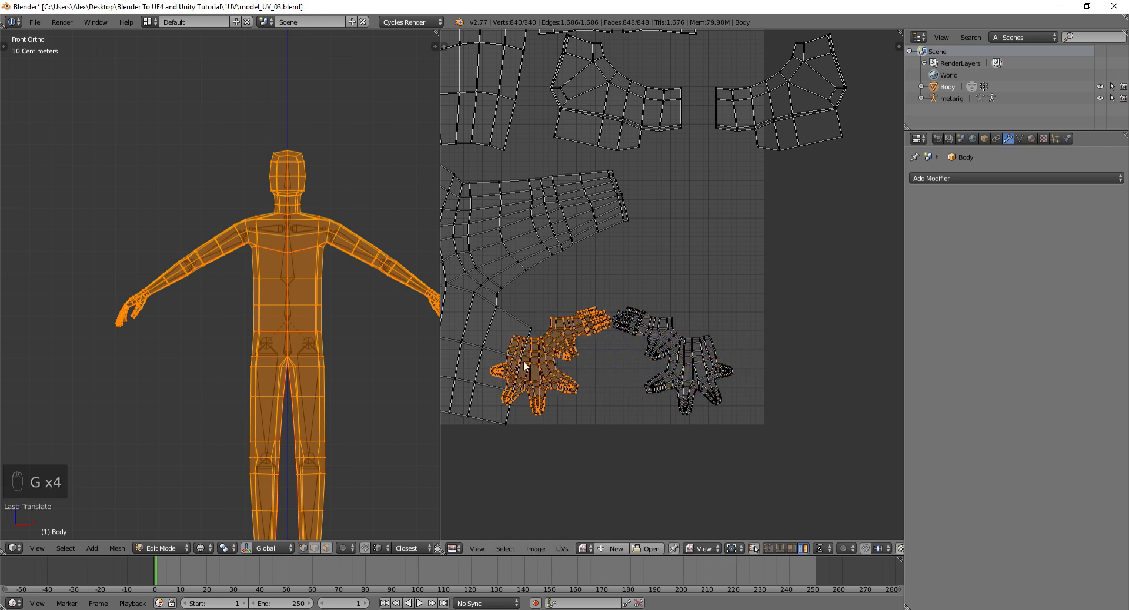
pyautogui.keyDown('shift'); pyautogui.rightClick(658, 351); pyautogui.keyUp('shift')
pyautogui.press('g')
pyautogui.rightClick(693, 352)
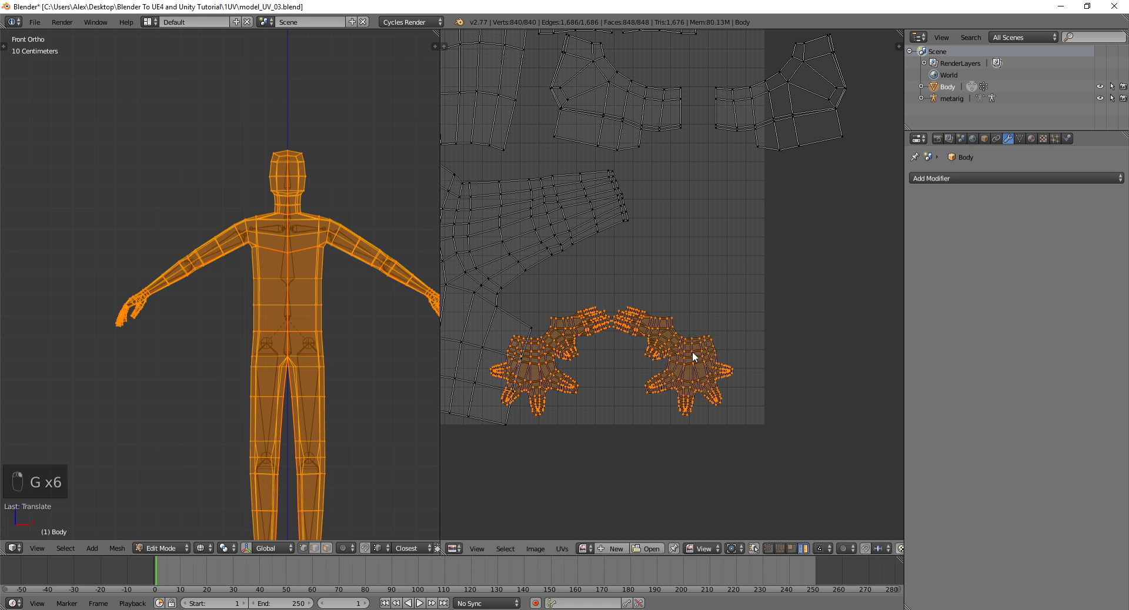
# - Move both hand islands together along X to the edge of the UV square, and deselect them
pyautogui.press('g')
pyautogui.rightClick(707, 352)
pyautogui.press('g')
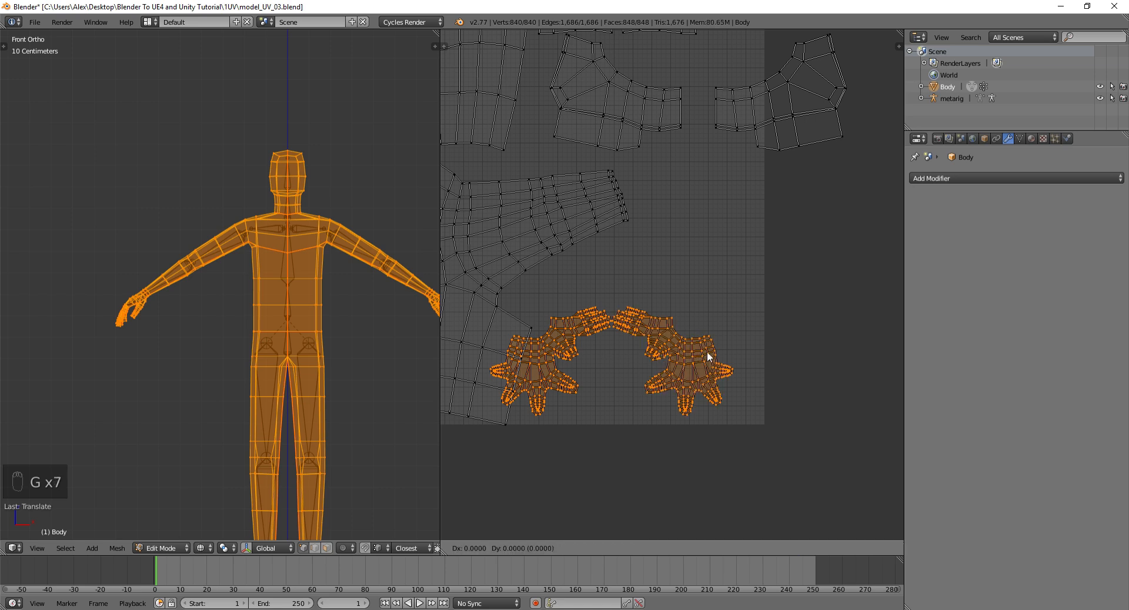
pyautogui.press('x')
pyautogui.click(739, 351)
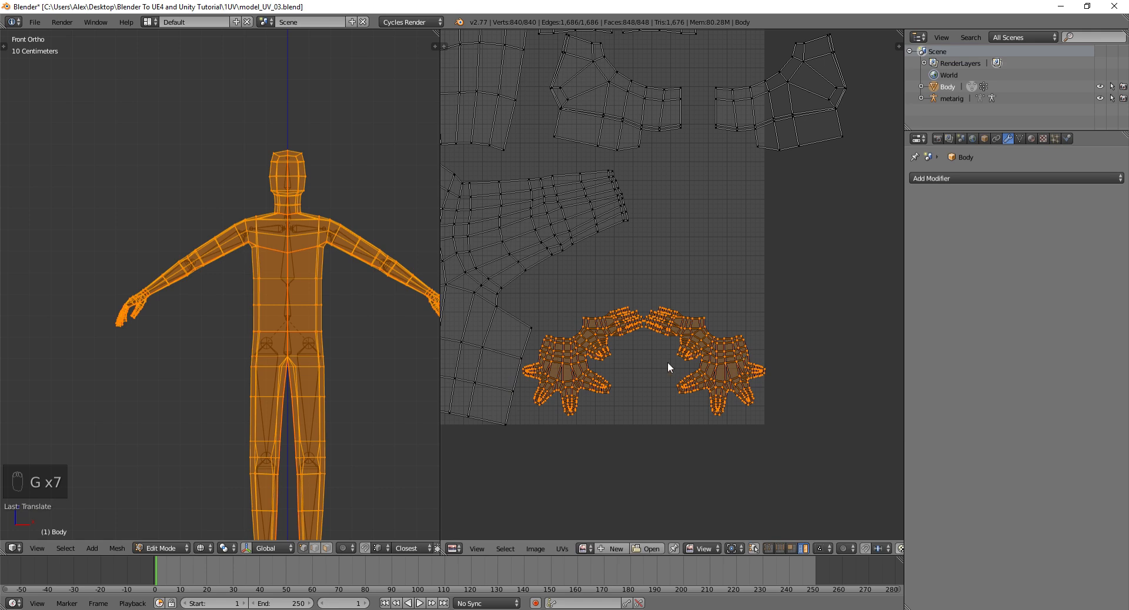
pyautogui.press('a')
pyautogui.scroll(1, 704, 340)
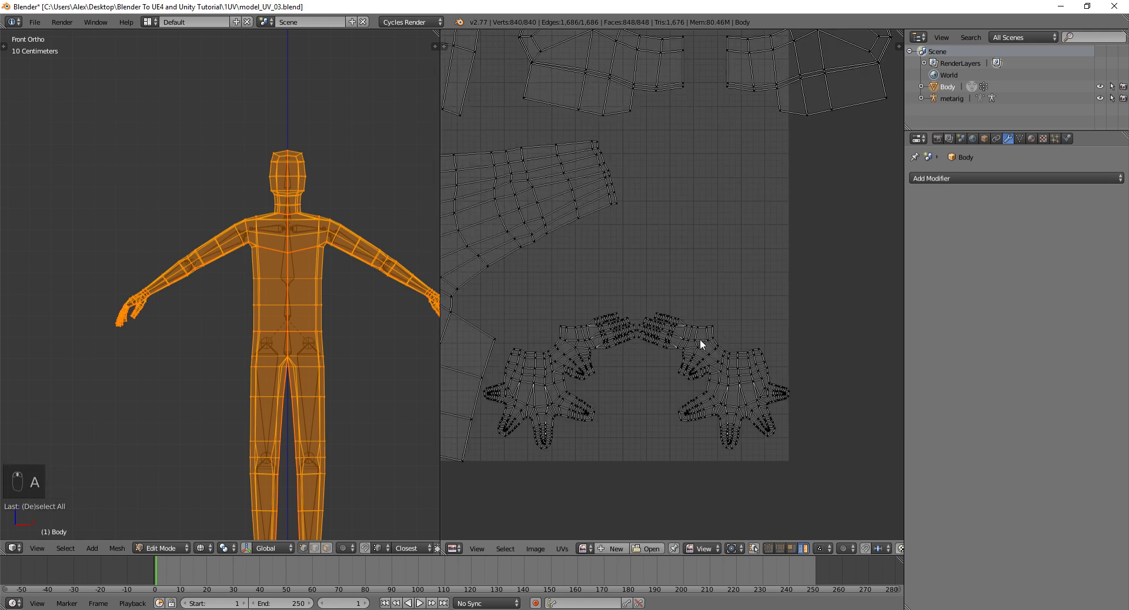
# - Undo the hand moves back to the flipped hand islands lying right of their twin, and clear the selection
pyautogui.hotkey('ctrl', 'z')
pyautogui.hotkey('ctrl', 'z')
pyautogui.hotkey('ctrl', 'z')
pyautogui.hotkey('ctrl', 'z')
pyautogui.hotkey('ctrl', 'z')
pyautogui.hotkey('ctrl', 'z')
pyautogui.hotkey('ctrl', 'z')
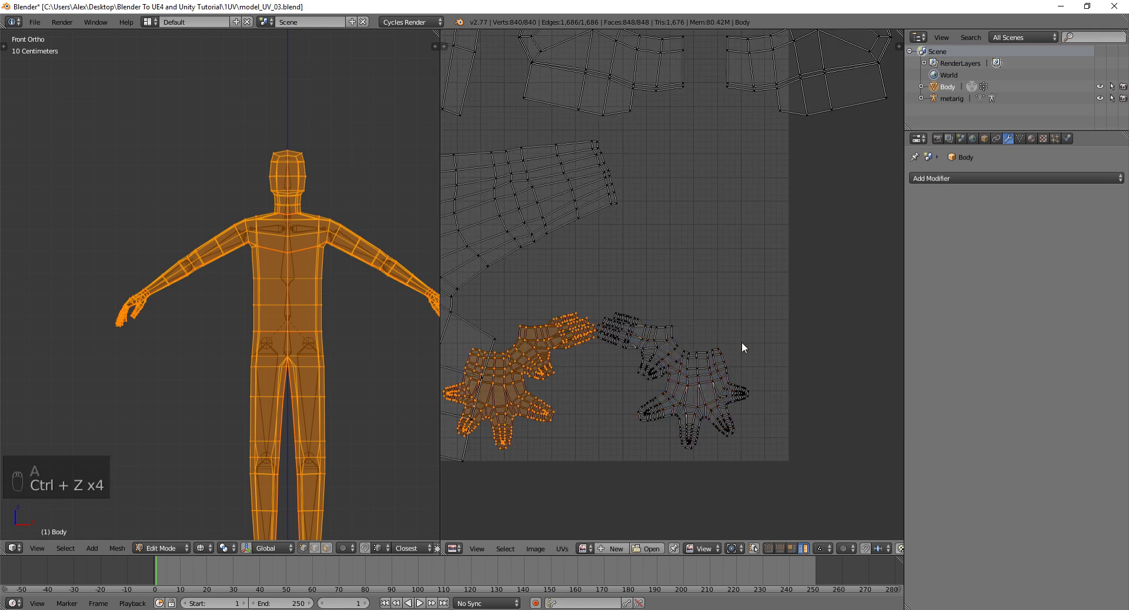
pyautogui.hotkey('ctrl', 'shift', 'z')
pyautogui.press('a')
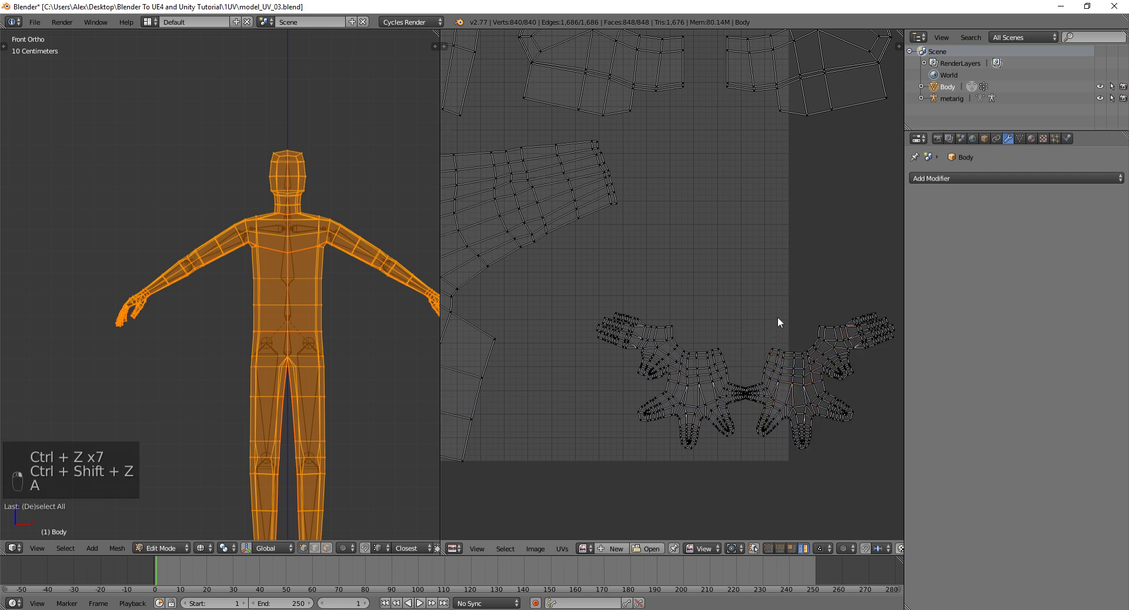
# - Select the flipped hand islands and move them slightly along X, away from their twin
pyautogui.scroll(-3, 778, 317)
pyautogui.rightClick(768, 339)
pyautogui.press('g')
pyautogui.click(768, 338)
pyautogui.press('g')
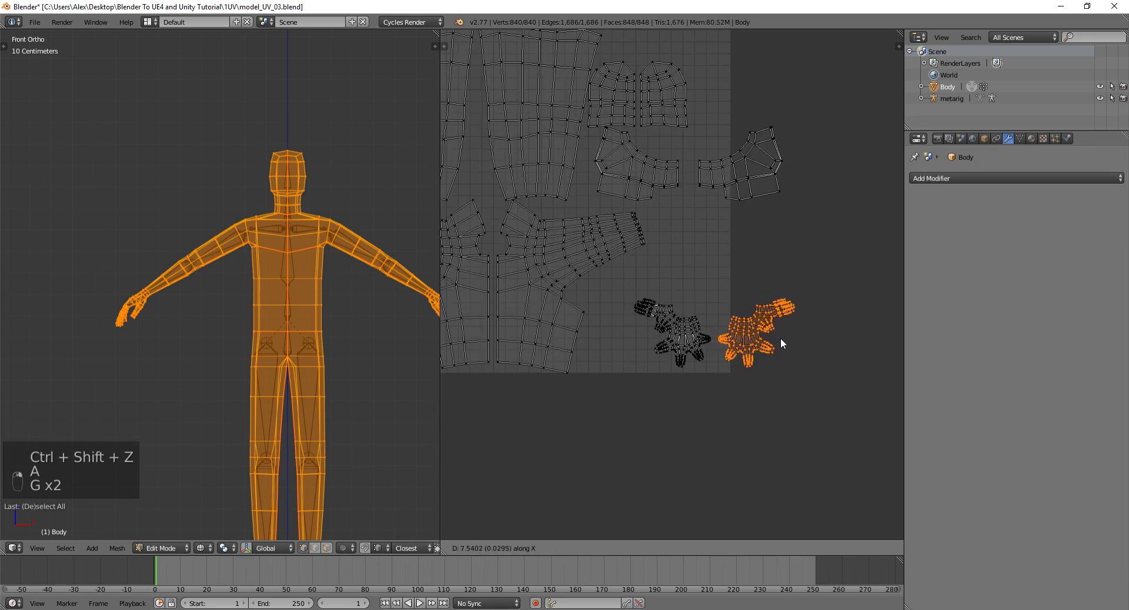
pyautogui.click(780, 337)
pyautogui.scroll(-2, 778, 337)
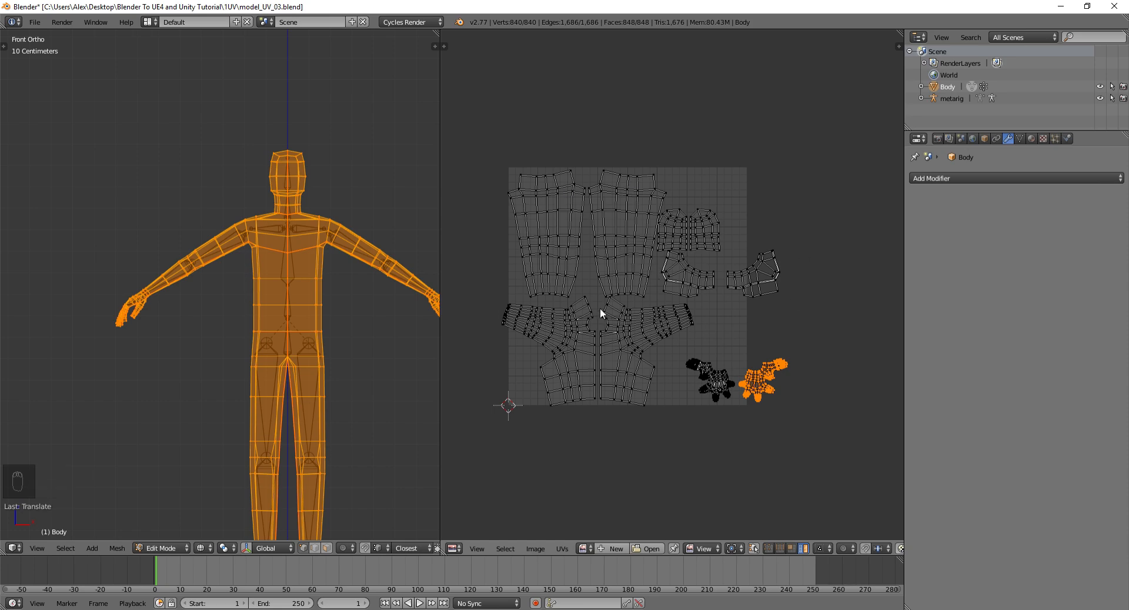
# - Examine the centre edges of the mirrored torso and head UV islands for gaps and straightness
pyautogui.scroll(8, 600, 309)
pyautogui.scroll(-8, 552, 295)
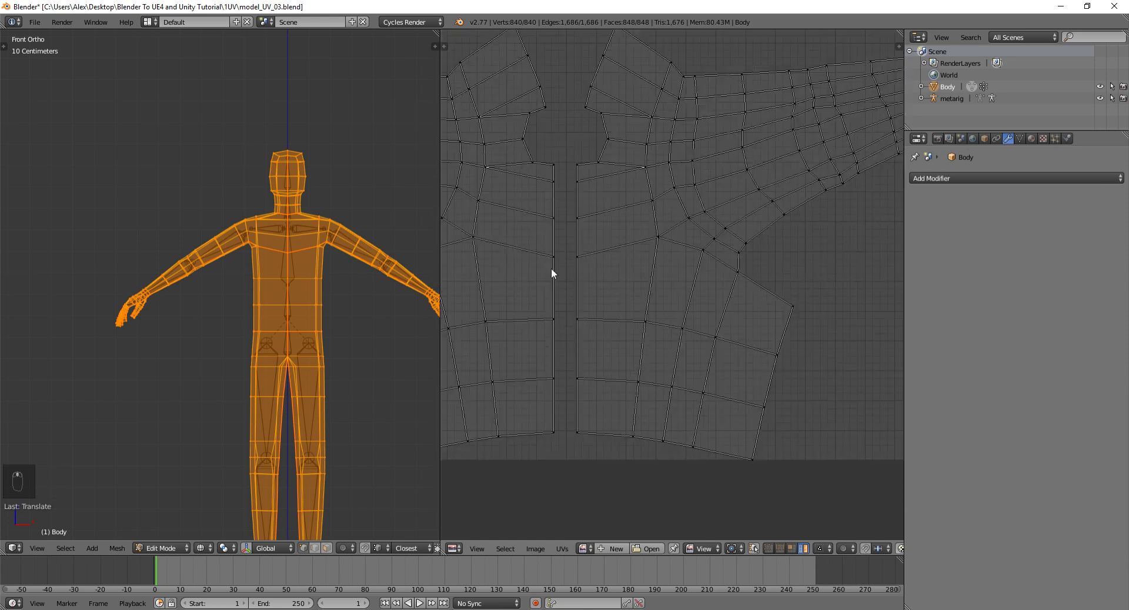
pyautogui.scroll(3, 536, 348)
pyautogui.moveTo(620, 354); pyautogui.dragTo(732, 325, button='middle')
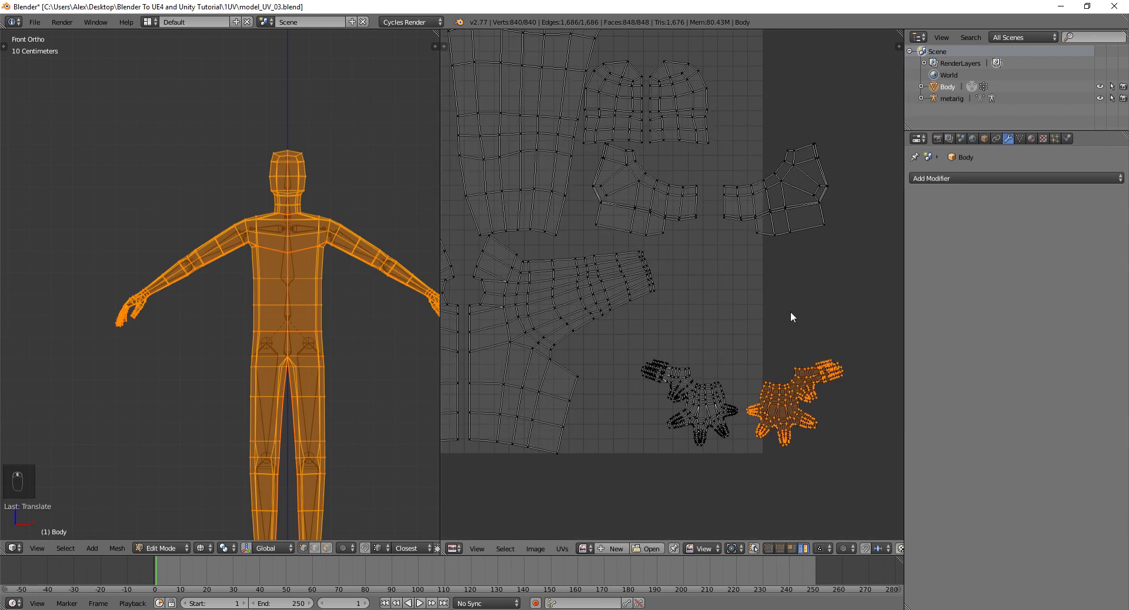
pyautogui.press('l')
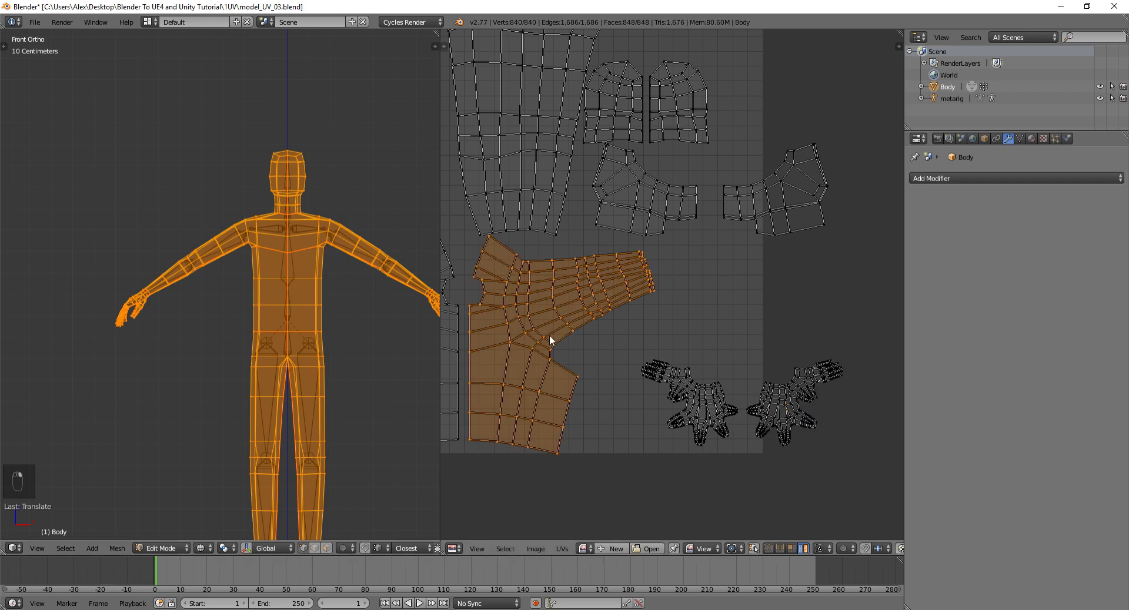
pyautogui.moveTo(549, 335); pyautogui.dragTo(592, 368, button='middle')
pyautogui.scroll(3, 645, 269)
pyautogui.press('l')
pyautogui.scroll(5, 663, 210)
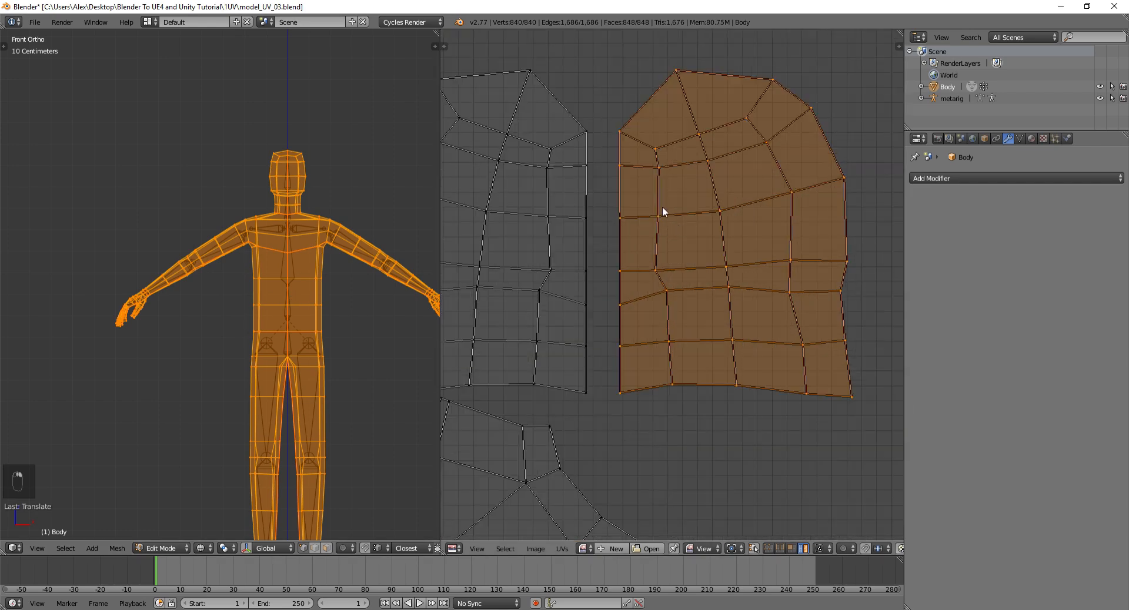
pyautogui.scroll(2, 663, 297)
pyautogui.scroll(-4, 637, 232)
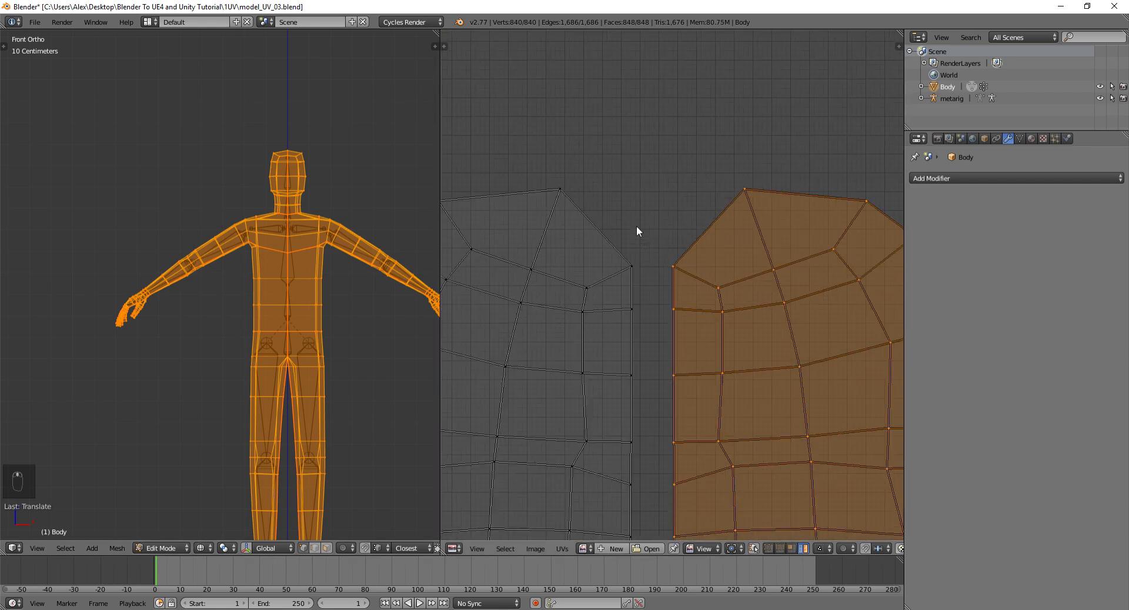
pyautogui.scroll(5, 630, 249)
pyautogui.scroll(-6, 711, 283)
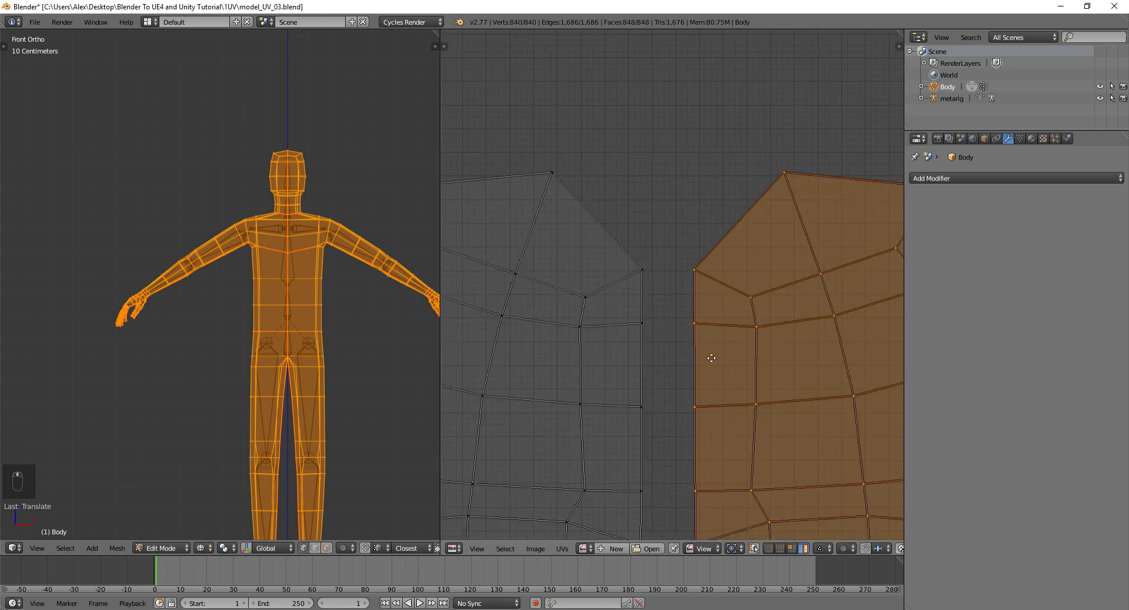
pyautogui.scroll(-3, 670, 230)
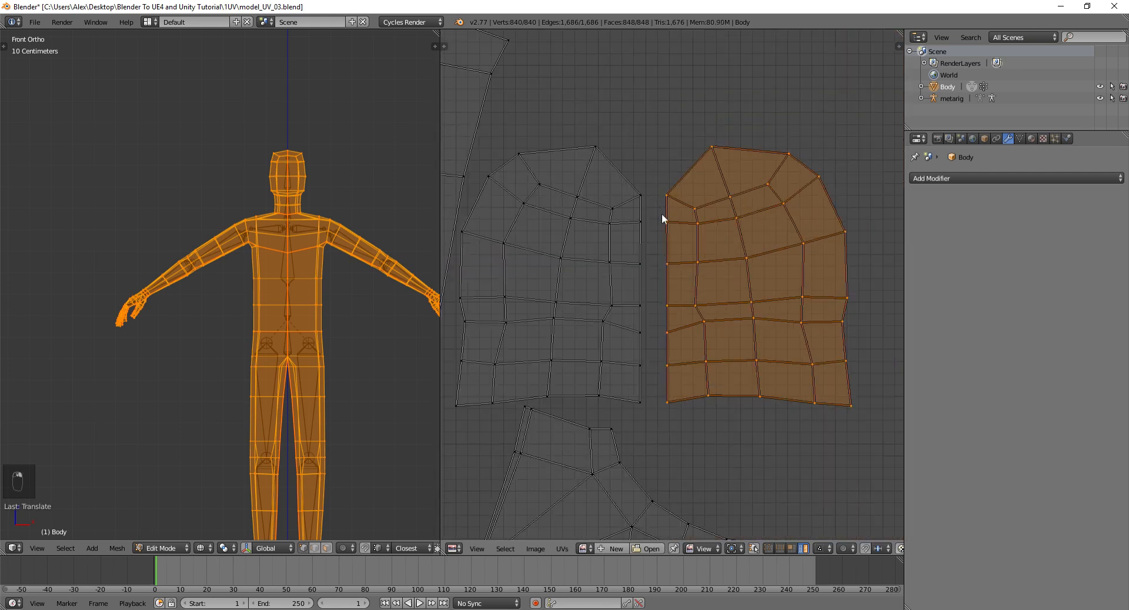
# - Switch to vertex selection, box-select the right head island's inner centre edge and scale it to 0 along X
pyautogui.hotkey('ctrl', 'Tab')
pyautogui.click(662, 199)
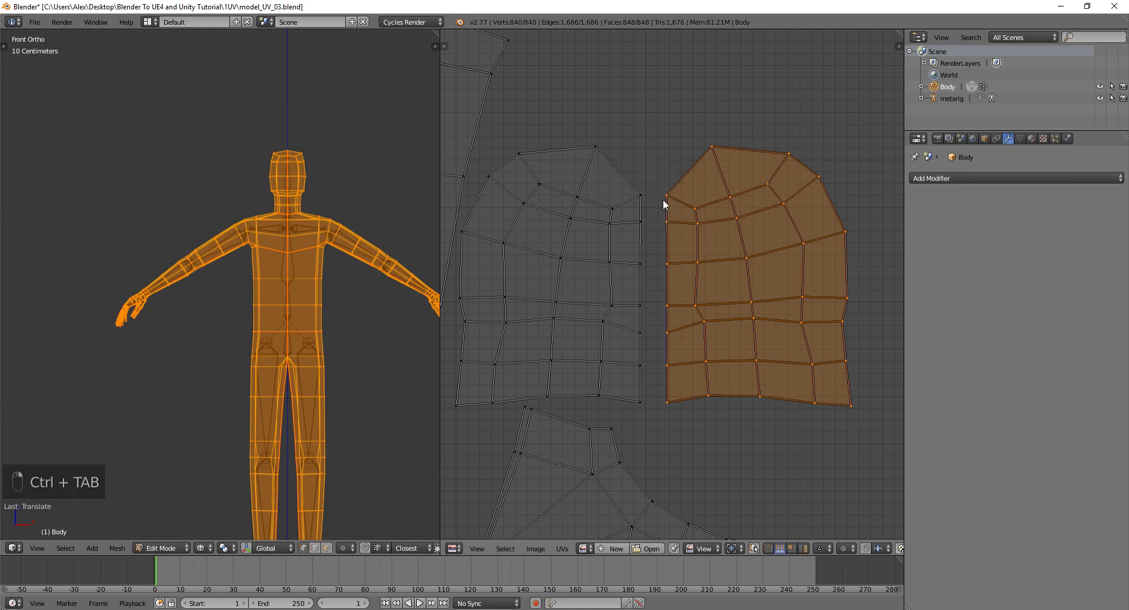
pyautogui.rightClick(663, 200)
pyautogui.hotkey('ctrl', 'Tab')
pyautogui.click(654, 191)
pyautogui.press('a')
pyautogui.press('b')
pyautogui.moveTo(653, 178); pyautogui.dragTo(681, 409)
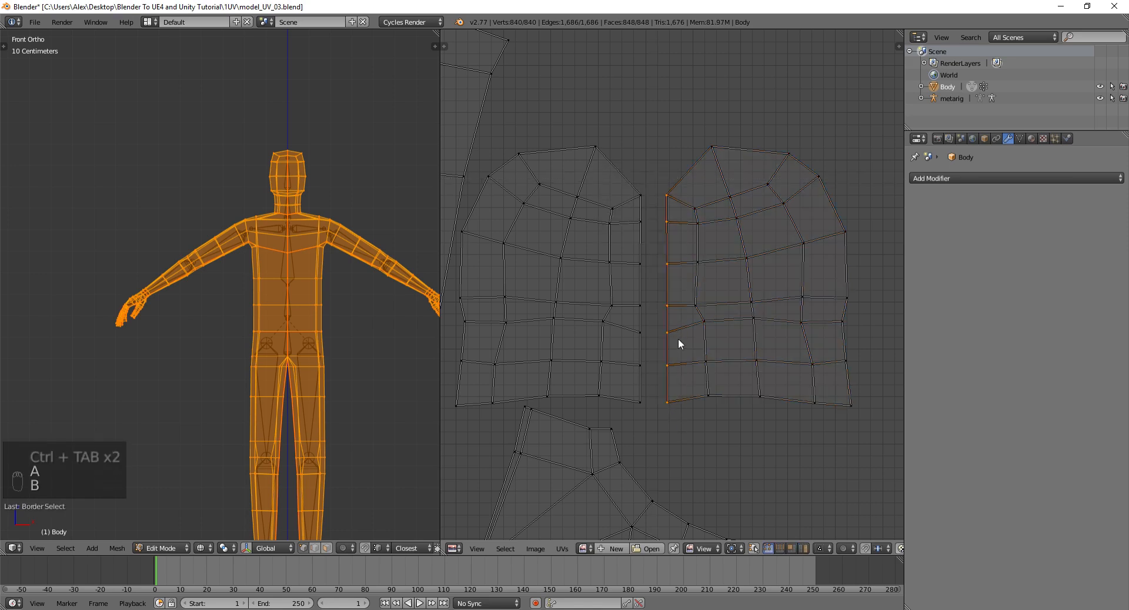
pyautogui.press('s')
pyautogui.press('x')
pyautogui.press('0')
pyautogui.click(665, 382)
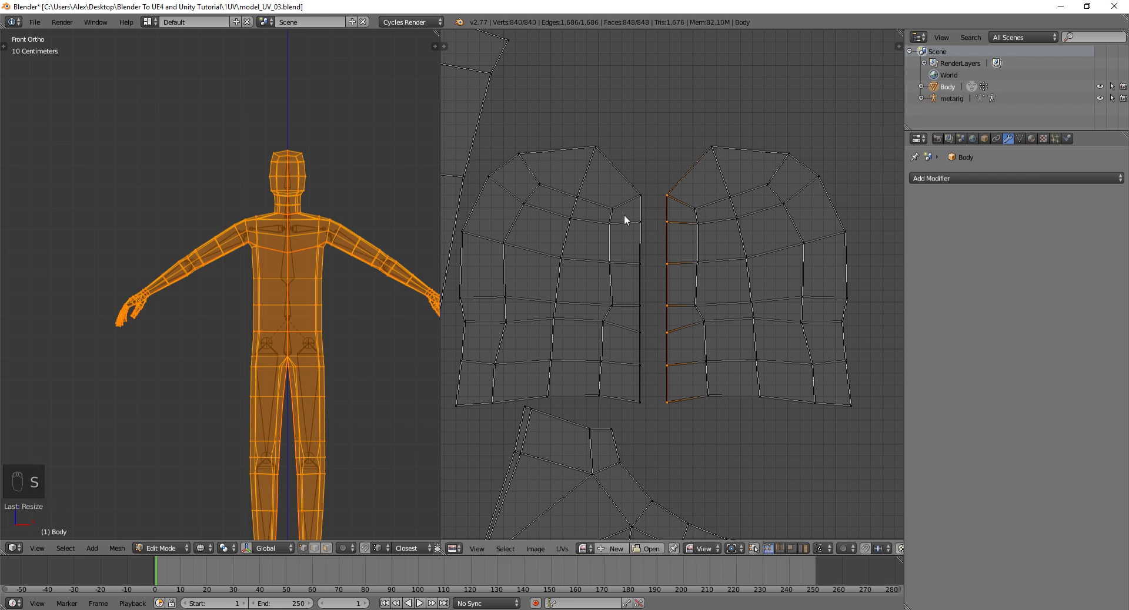
# - Box-select the left head island's inner centre edge and flatten it into a vertical line by scaling along X
pyautogui.press('a')
pyautogui.press('b')
pyautogui.moveTo(637, 177); pyautogui.dragTo(650, 422)
pyautogui.press('s')
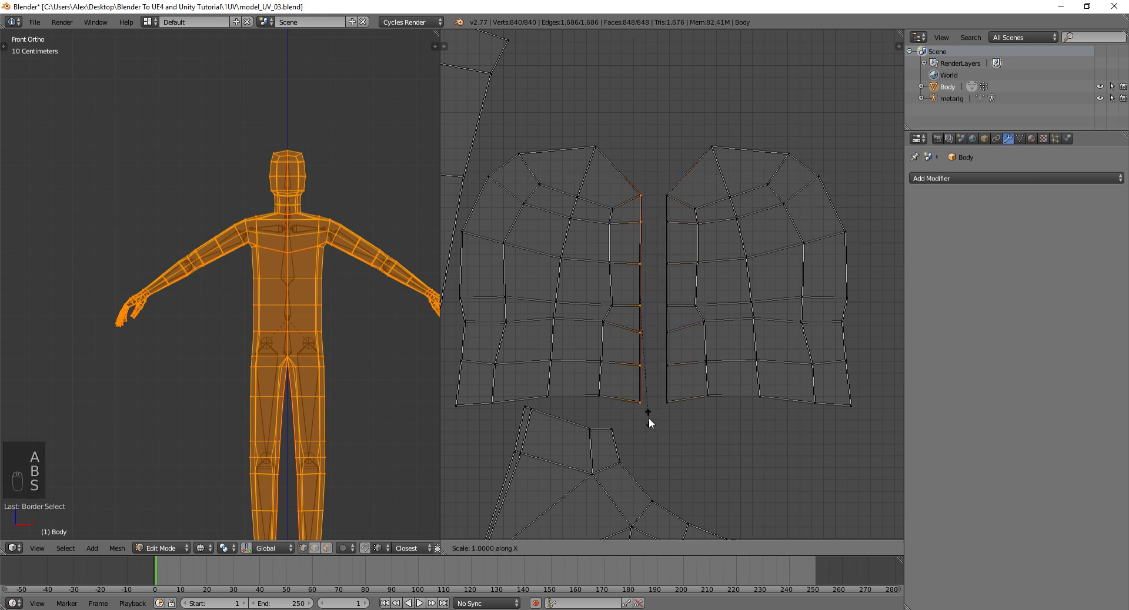
pyautogui.click(648, 417)
# - Box-select the right torso island's inner centre edge and flatten it into a vertical line by scaling along X
pyautogui.scroll(-4, 648, 417)
pyautogui.scroll(3, 686, 332)
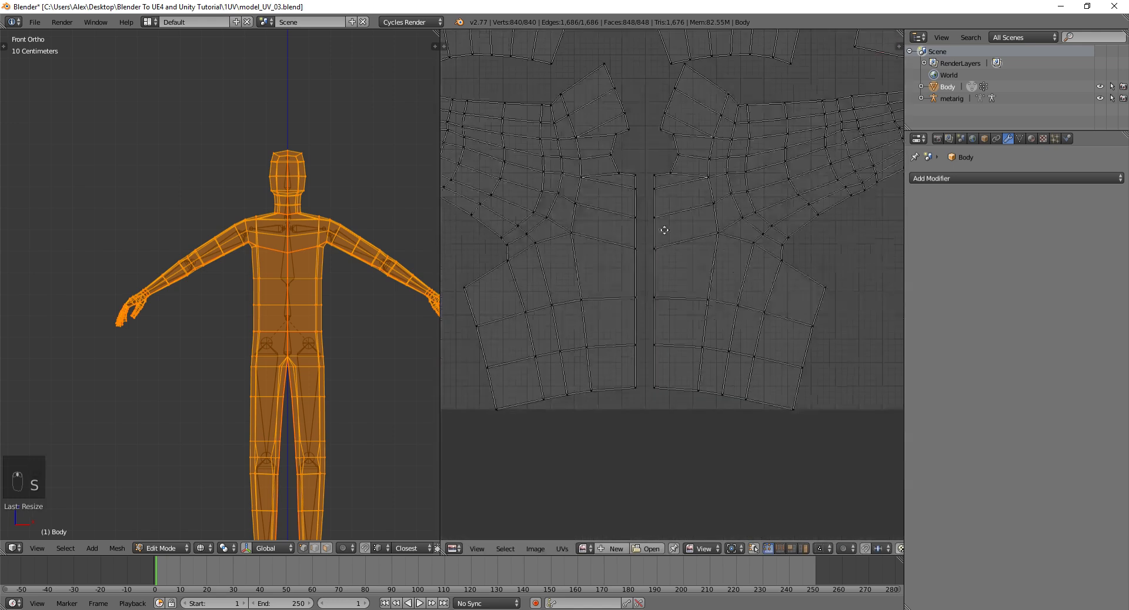
pyautogui.press('a')
pyautogui.press('b')
pyautogui.moveTo(644, 151); pyautogui.dragTo(663, 395)
pyautogui.press('s')
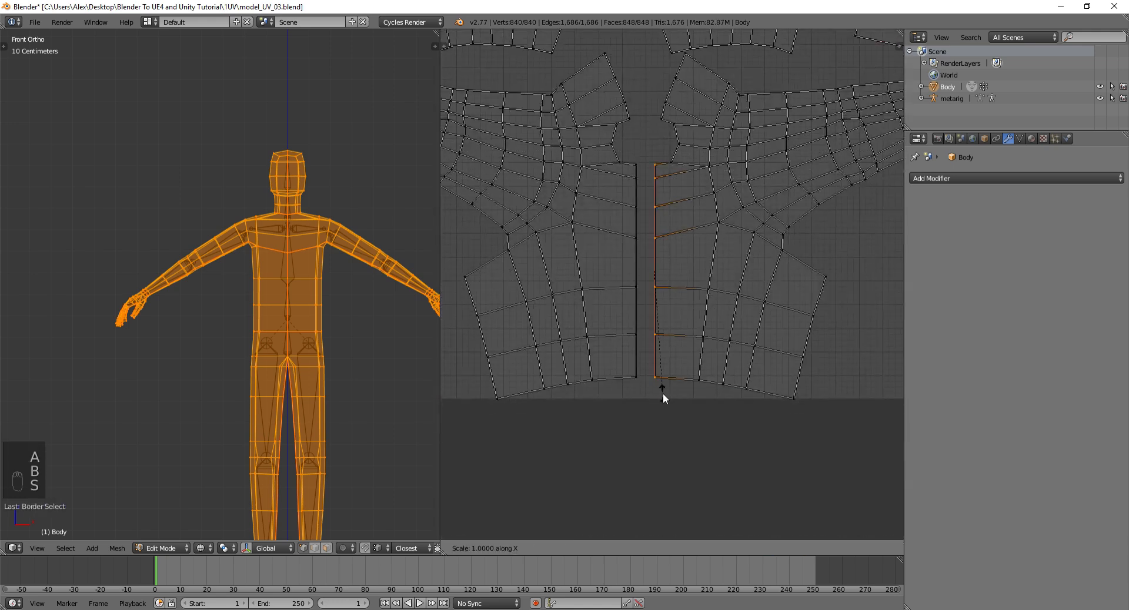
pyautogui.press('Escape')
# - Box-select the left torso island's inner centre edge and flatten it into a vertical line by scaling along X
pyautogui.press('a')
pyautogui.press('b')
pyautogui.moveTo(632, 152); pyautogui.dragTo(643, 390)
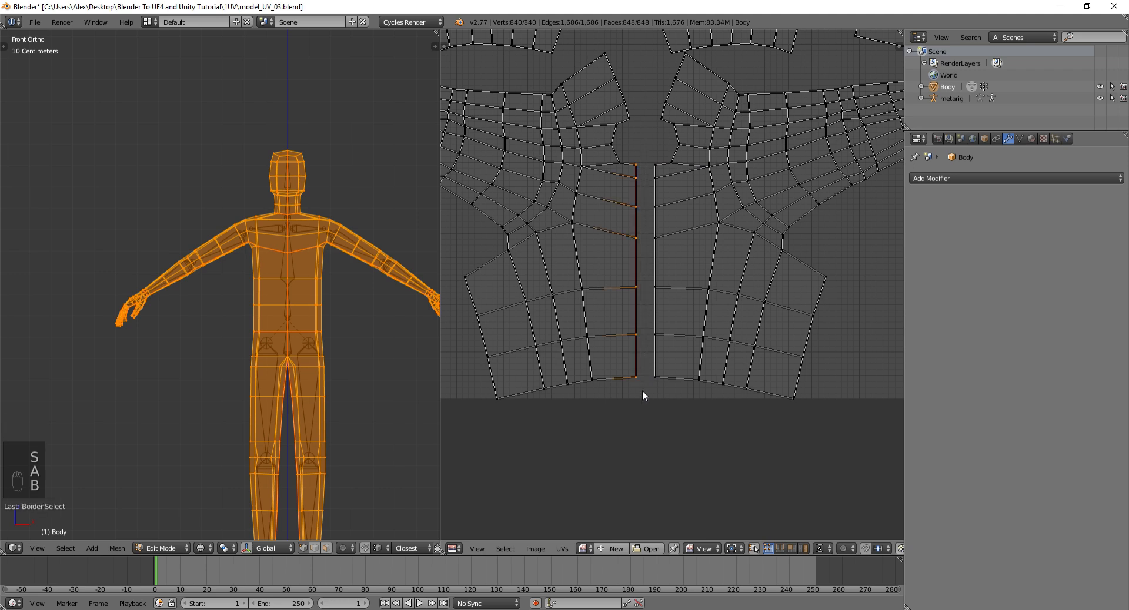
pyautogui.press('s')
pyautogui.click(643, 390)
# - Switch to island selection, select the right head island and move it slightly closer to the left head island
pyautogui.moveTo(666, 200); pyautogui.dragTo(663, 352, button='middle')
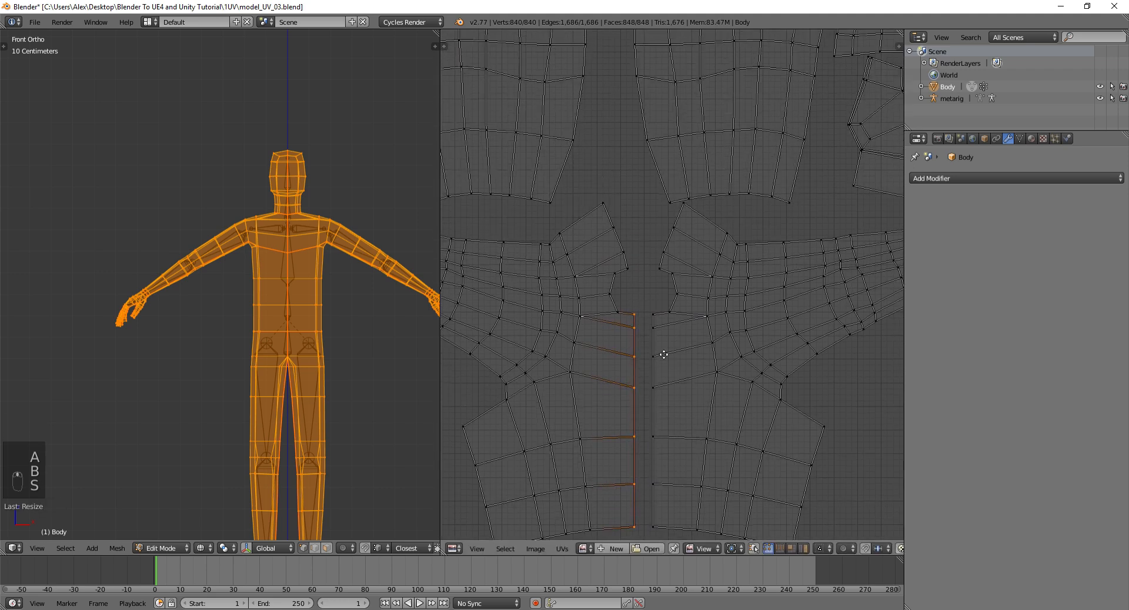
pyautogui.scroll(-3, 759, 283)
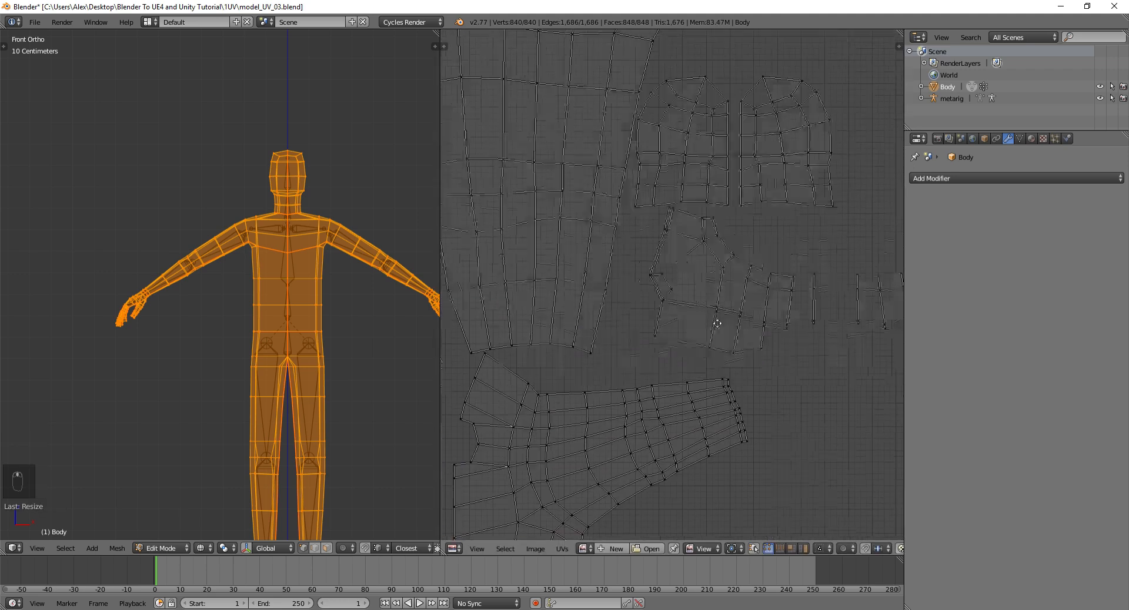
pyautogui.scroll(5, 714, 139)
pyautogui.hotkey('ctrl', 'Tab')
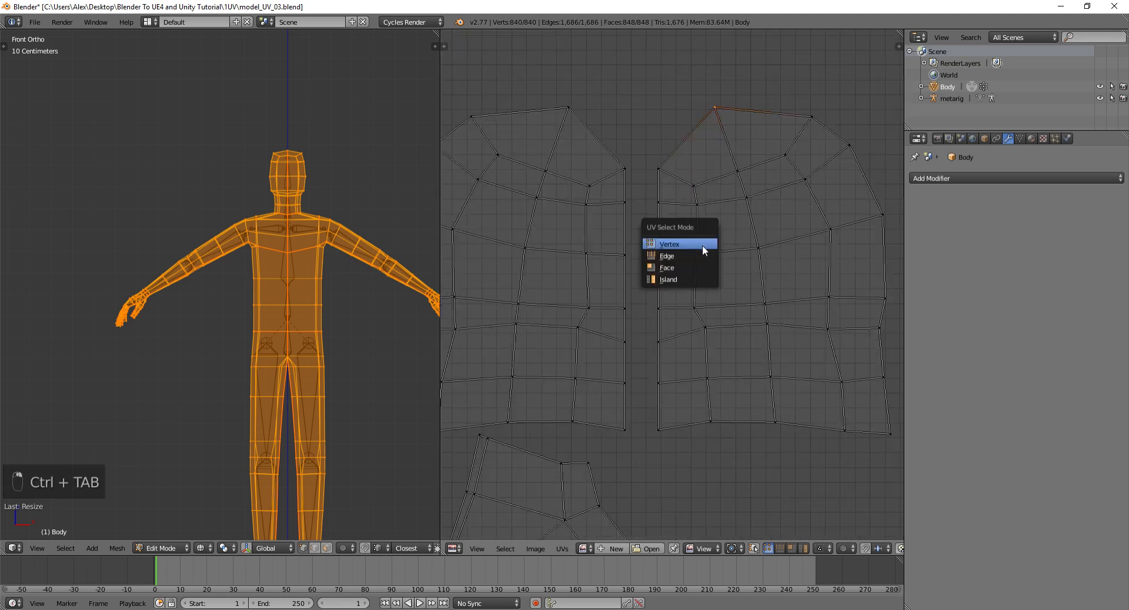
pyautogui.click(691, 279)
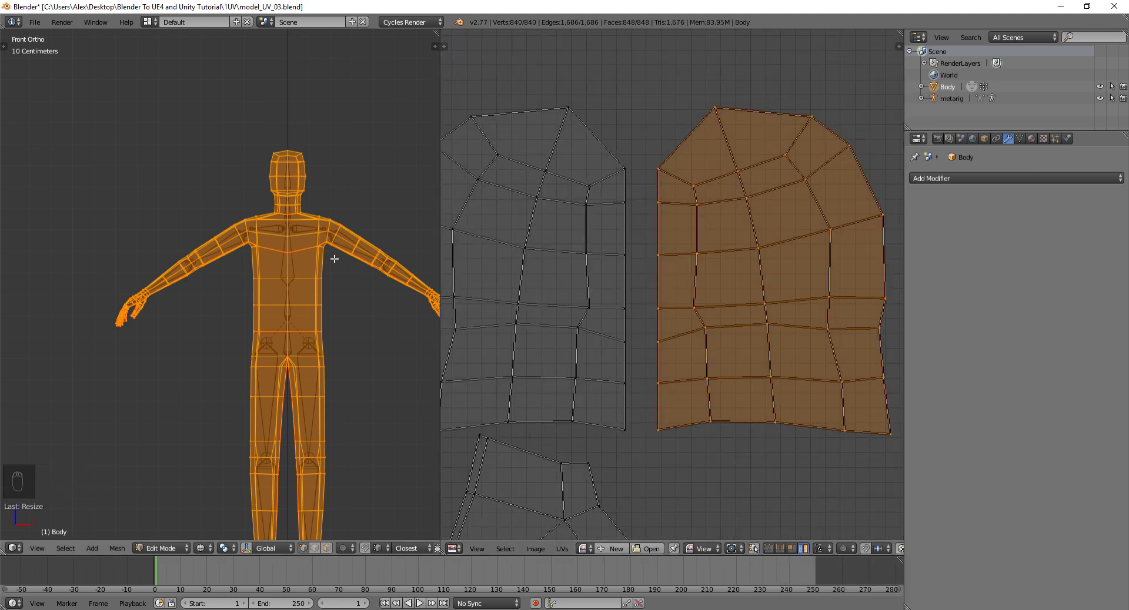
pyautogui.scroll(4, 655, 148)
pyautogui.press('g')
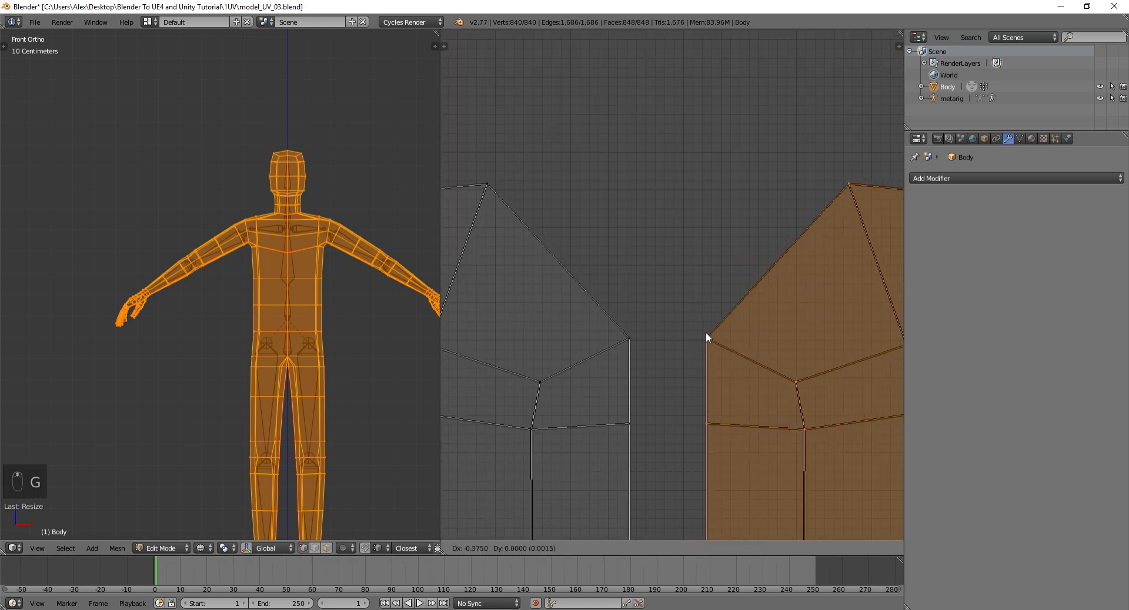
pyautogui.click(642, 340)
pyautogui.scroll(10, 641, 337)
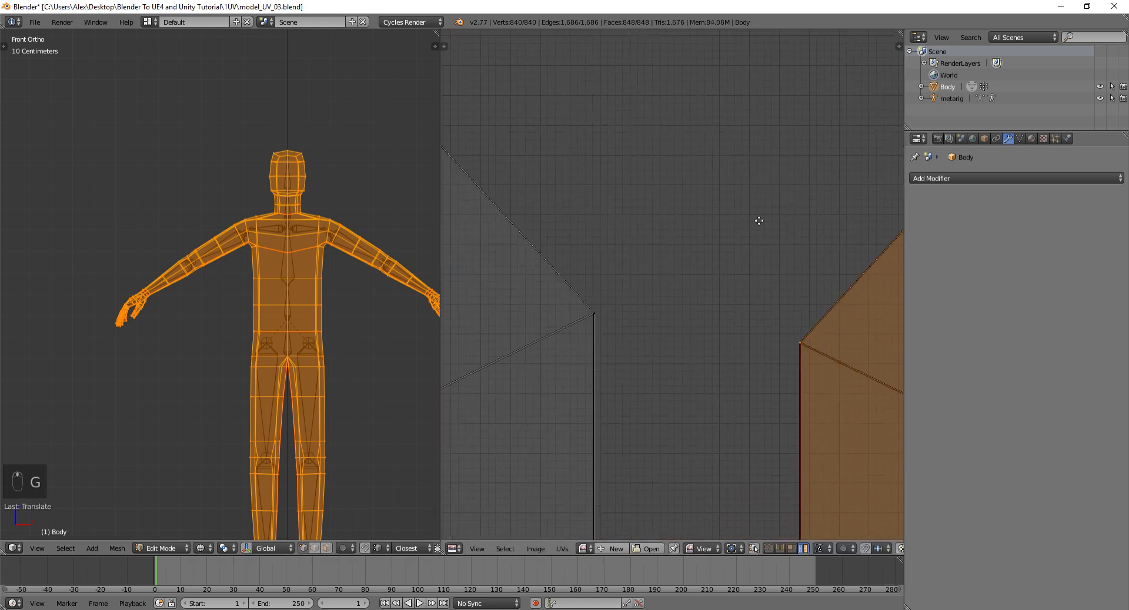
# - Move the right head island until its top centre corner coincides with the left half's corner, and clear the selection
pyautogui.press('g')
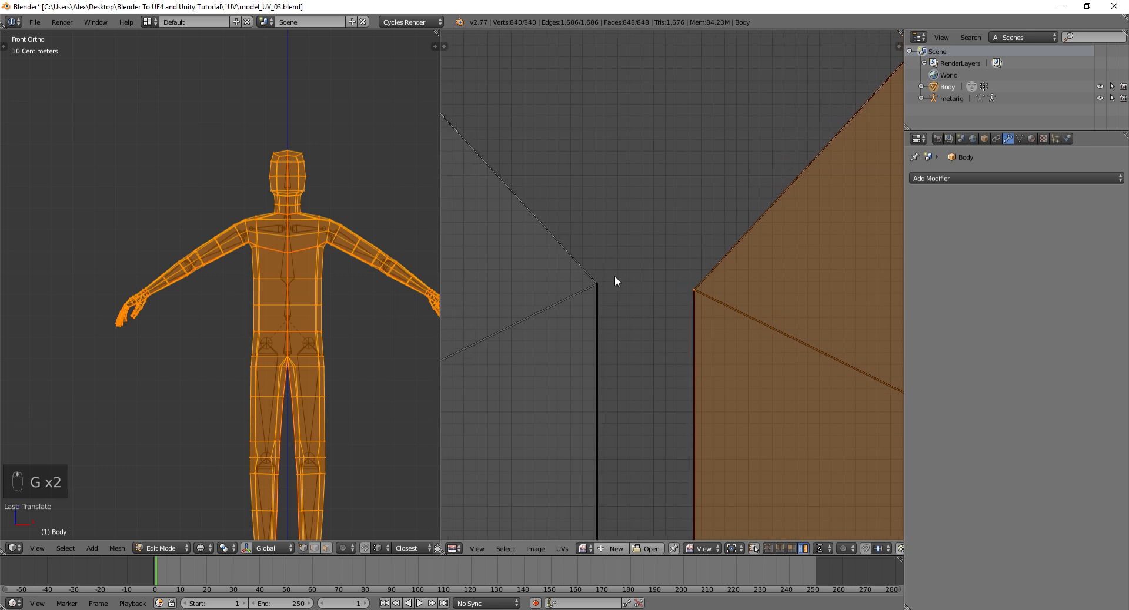
pyautogui.press('g')
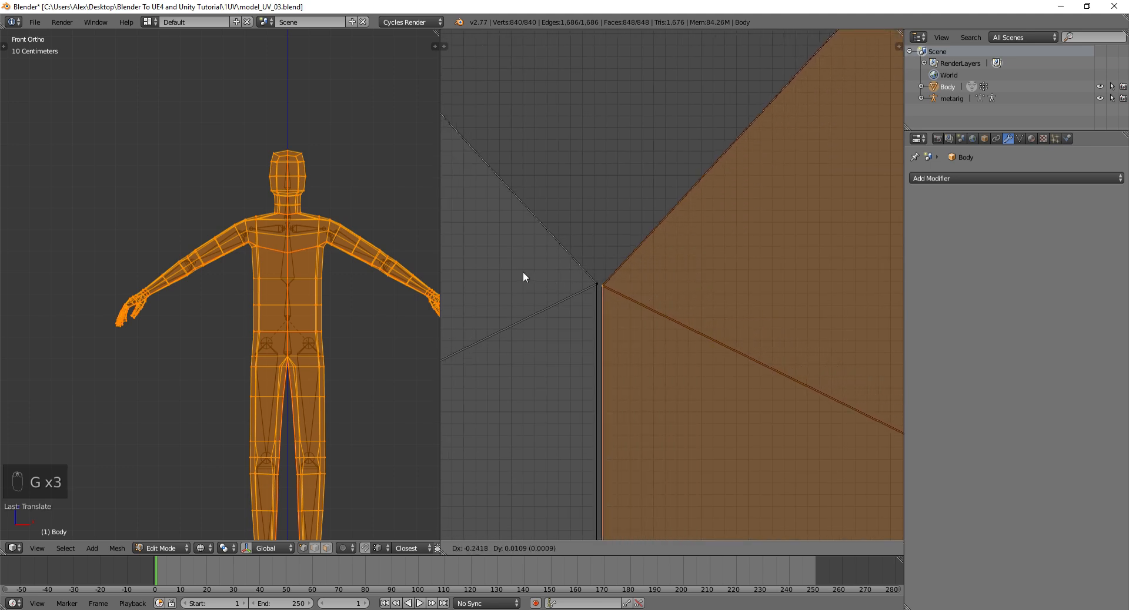
pyautogui.click(523, 273)
pyautogui.press('g')
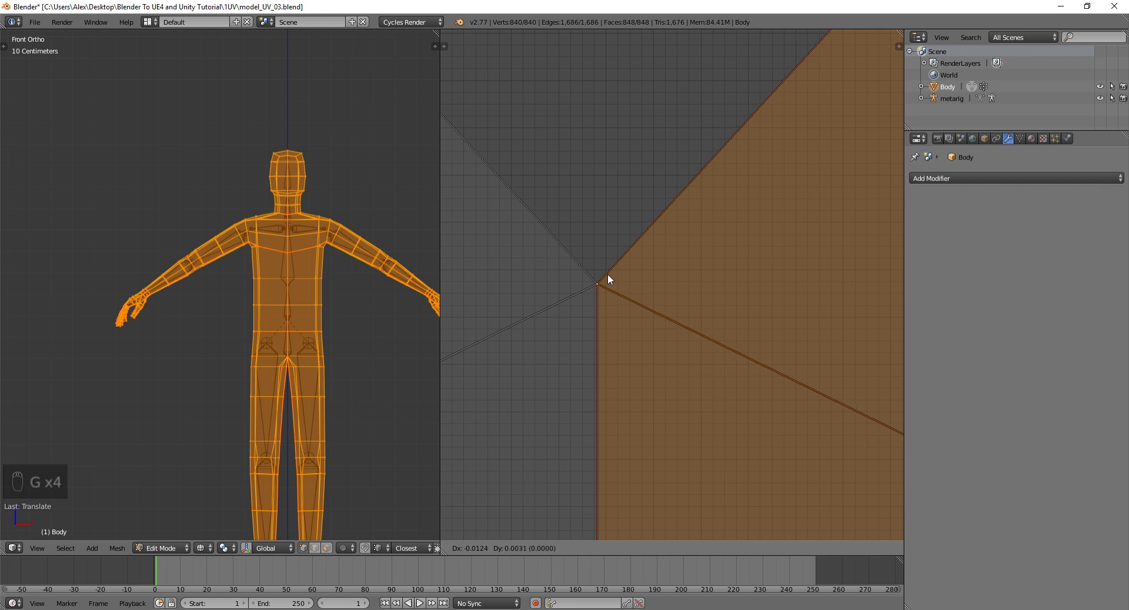
pyautogui.click(608, 274)
pyautogui.press('a')
pyautogui.scroll(-5, 610, 306)
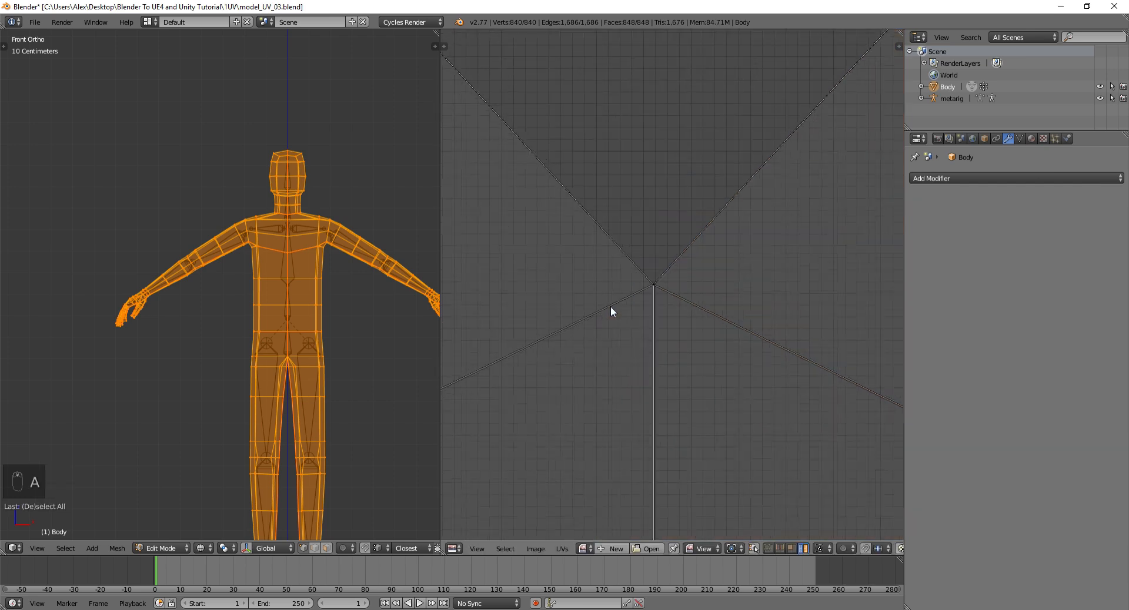
# - Select the joined head island, test moving it without applying the move, and inspect its centre seam and the torso halves
pyautogui.press('l')
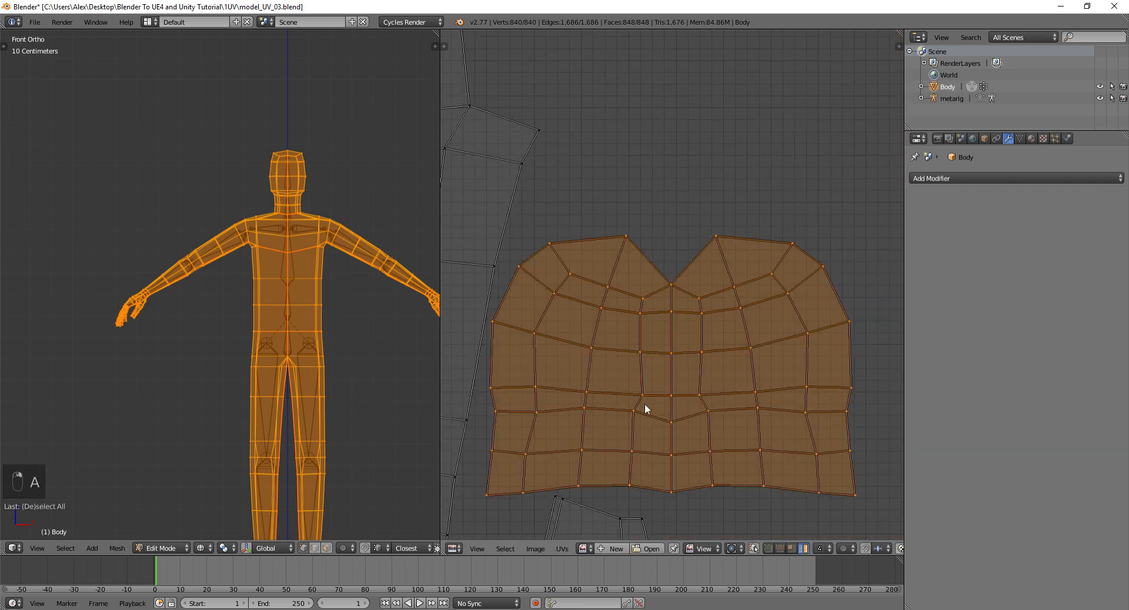
pyautogui.press('g')
pyautogui.rightClick(782, 284)
pyautogui.scroll(6, 655, 283)
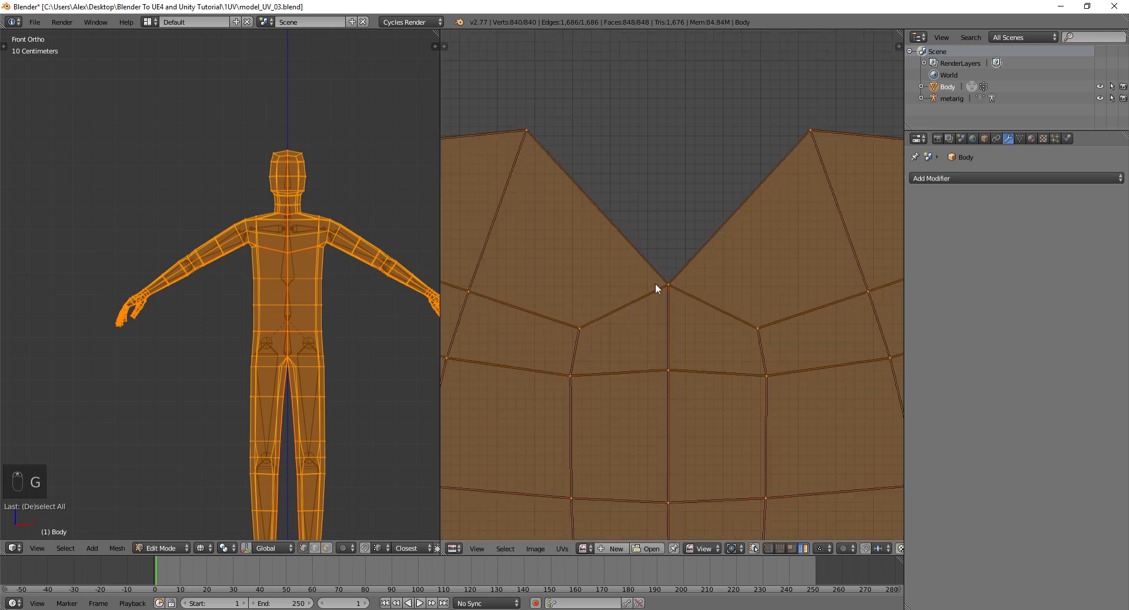
pyautogui.scroll(-6, 743, 315)
pyautogui.scroll(2, 704, 315)
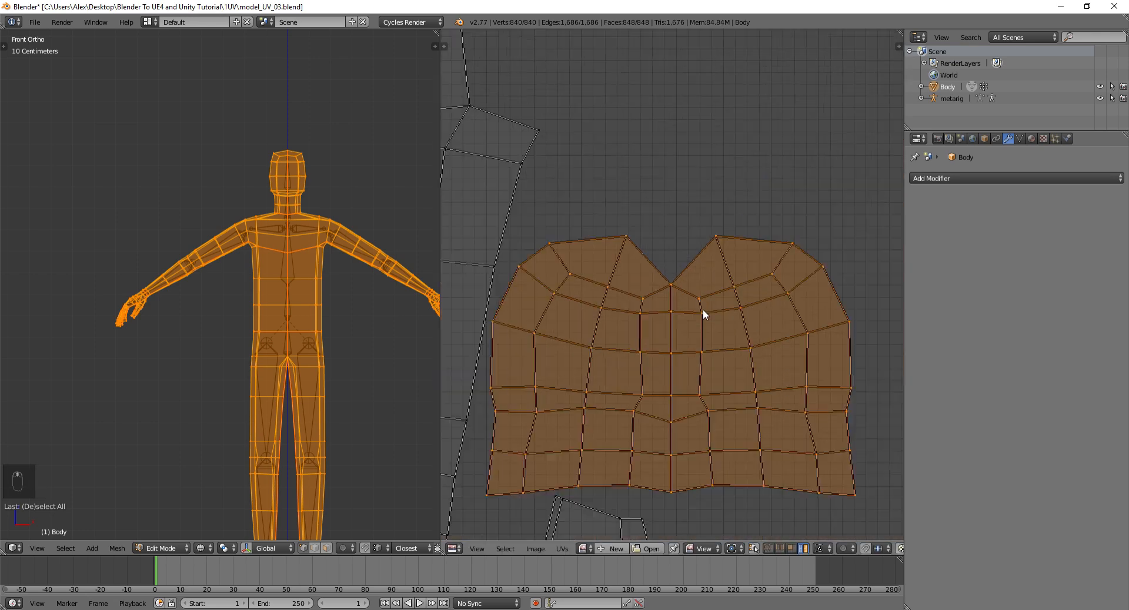
pyautogui.scroll(-3, 765, 331)
pyautogui.moveTo(765, 333); pyautogui.dragTo(784, 252, button='middle')
pyautogui.moveTo(653, 402); pyautogui.dragTo(808, 88, button='middle')
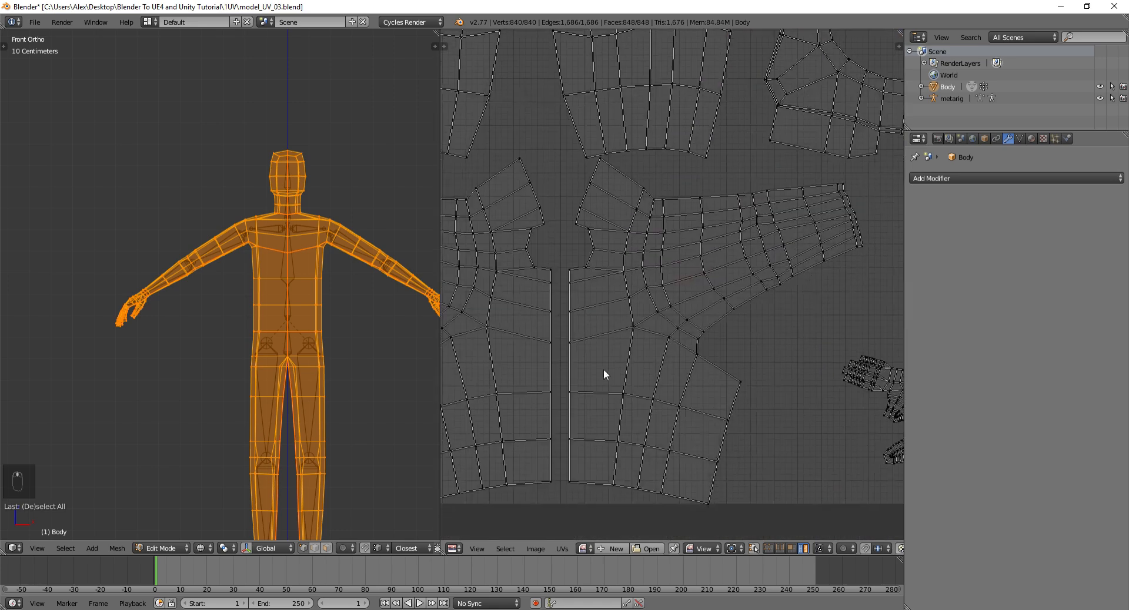
# - Select the right torso island and start moving it toward the left half's centre edge
pyautogui.rightClick(604, 369)
pyautogui.moveTo(595, 234); pyautogui.dragTo(622, 321, button='middle')
pyautogui.scroll(5, 617, 347)
pyautogui.moveTo(659, 265); pyautogui.dragTo(863, 176, button='middle')
pyautogui.scroll(5, 690, 383)
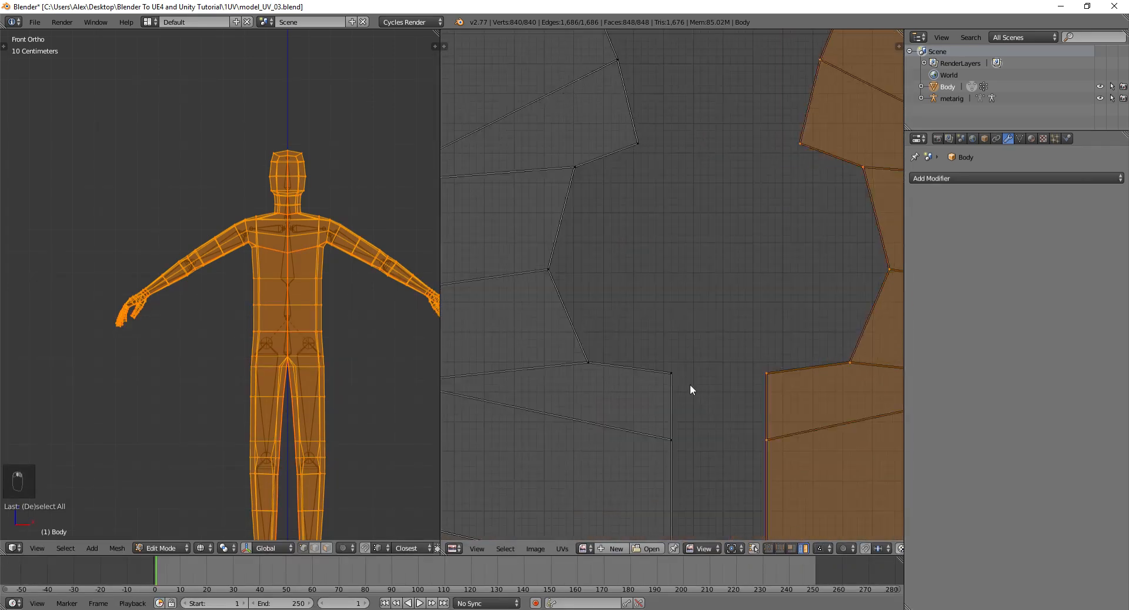
pyautogui.moveTo(748, 380); pyautogui.dragTo(611, 135, button='middle')
pyautogui.scroll(2, 599, 210)
pyautogui.press('g')
pyautogui.click(916, 207)
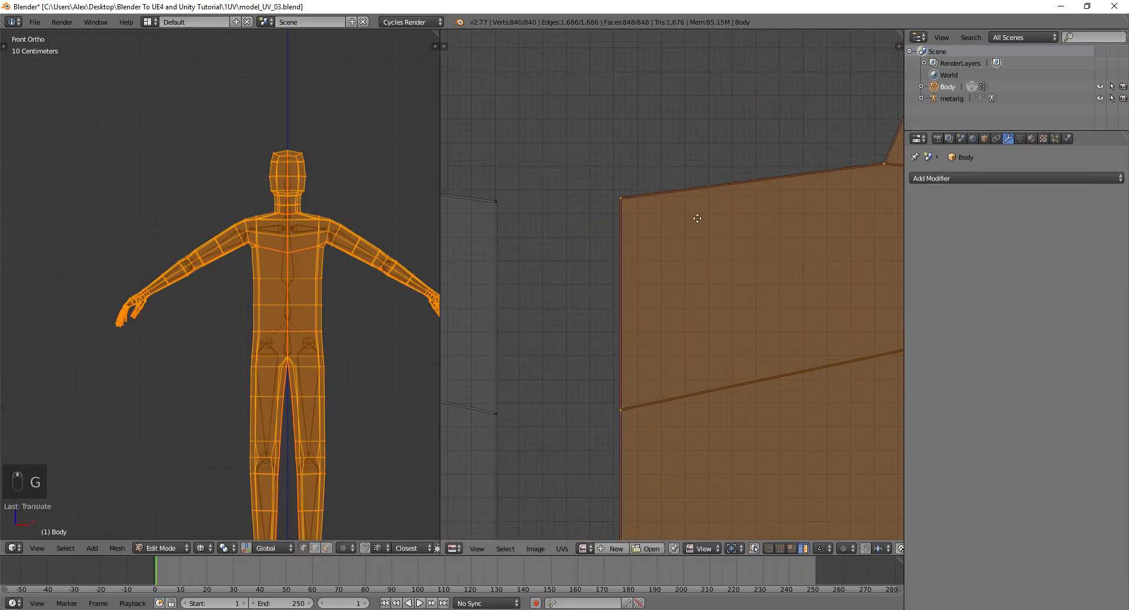
# - Move the right torso island until its top centre corner coincides with the left half's corner, and clear the selection
pyautogui.press('g')
pyautogui.click(499, 238)
pyautogui.moveTo(602, 203); pyautogui.dragTo(701, 312, button='middle')
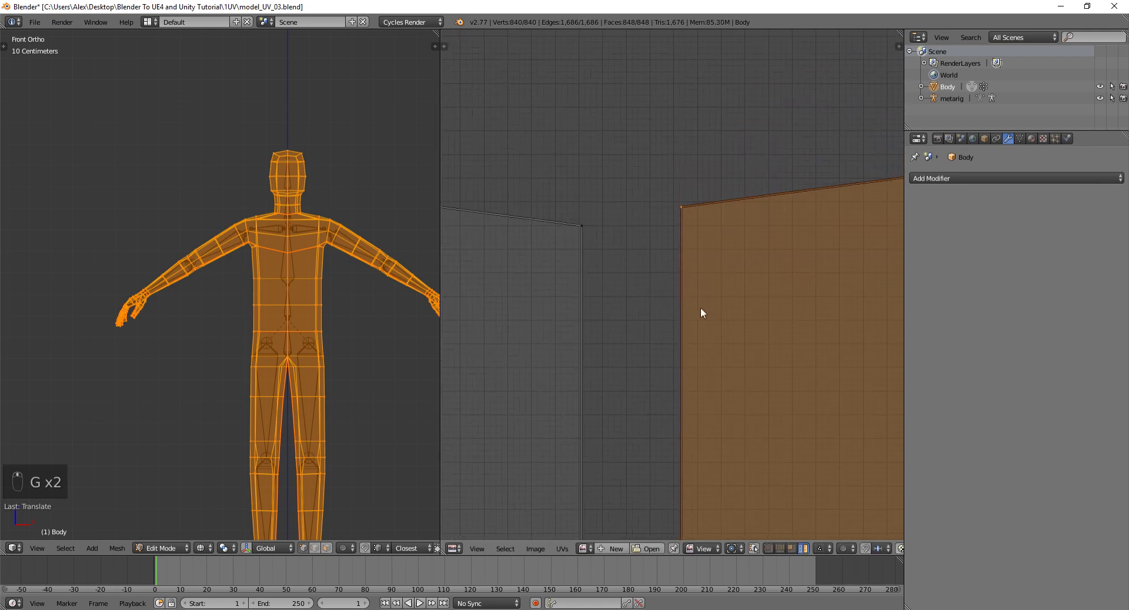
pyautogui.press('g')
pyautogui.click(572, 250)
pyautogui.moveTo(653, 256); pyautogui.dragTo(693, 354, button='middle')
pyautogui.press('g')
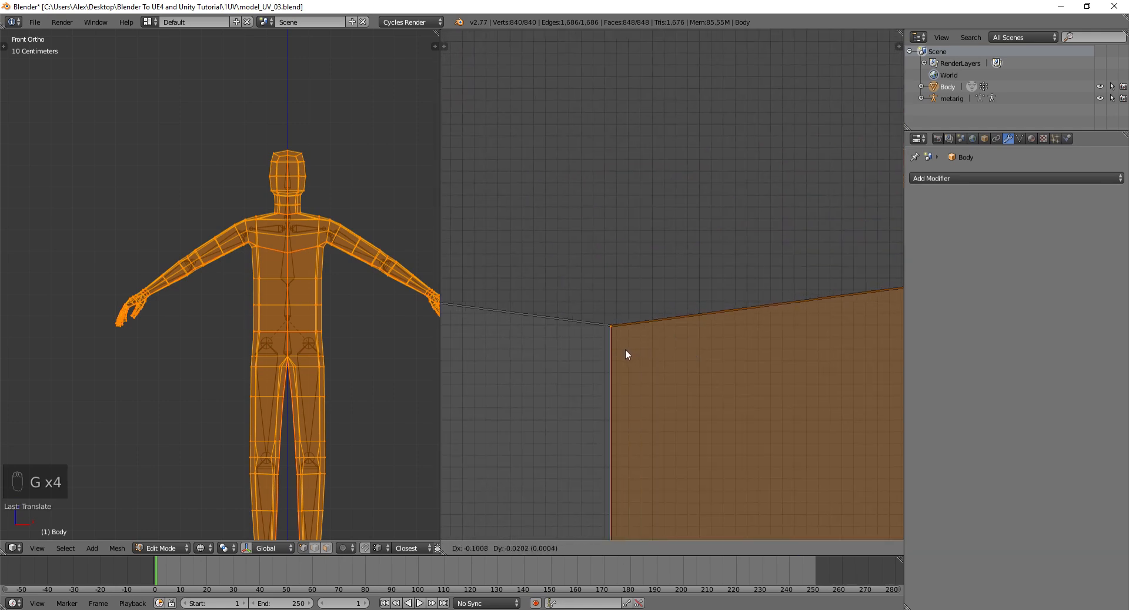
pyautogui.click(667, 319)
pyautogui.press('a')
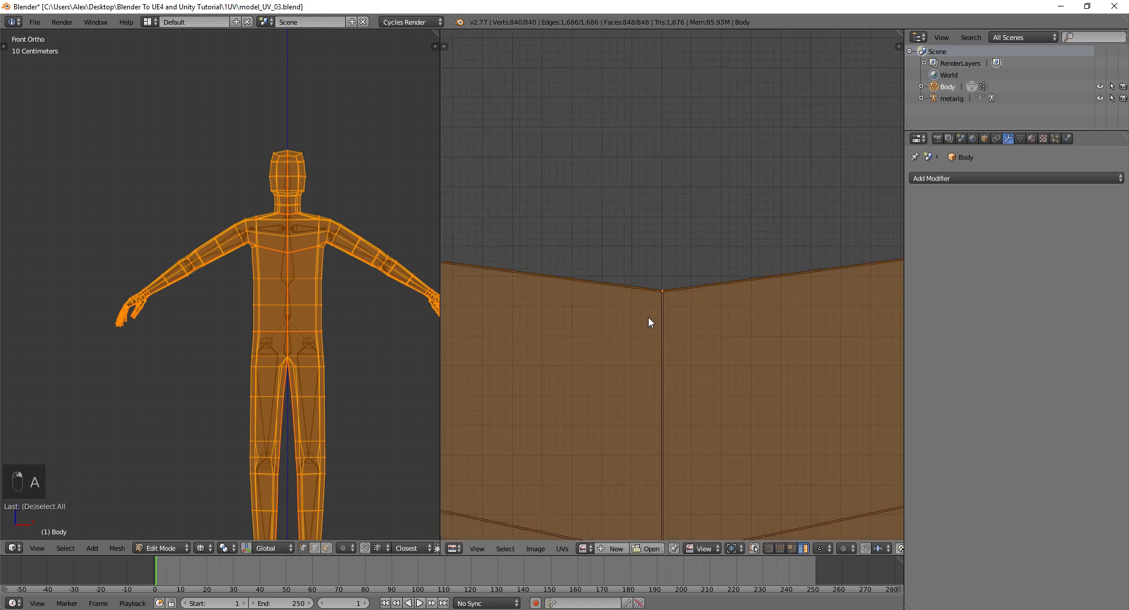
pyautogui.scroll(-4, 648, 317)
pyautogui.press('a')
# - Review the whole UV layout and the full model, selecting the joined torso island to check its extent
pyautogui.scroll(-3, 705, 318)
pyautogui.scroll(3, 788, 297)
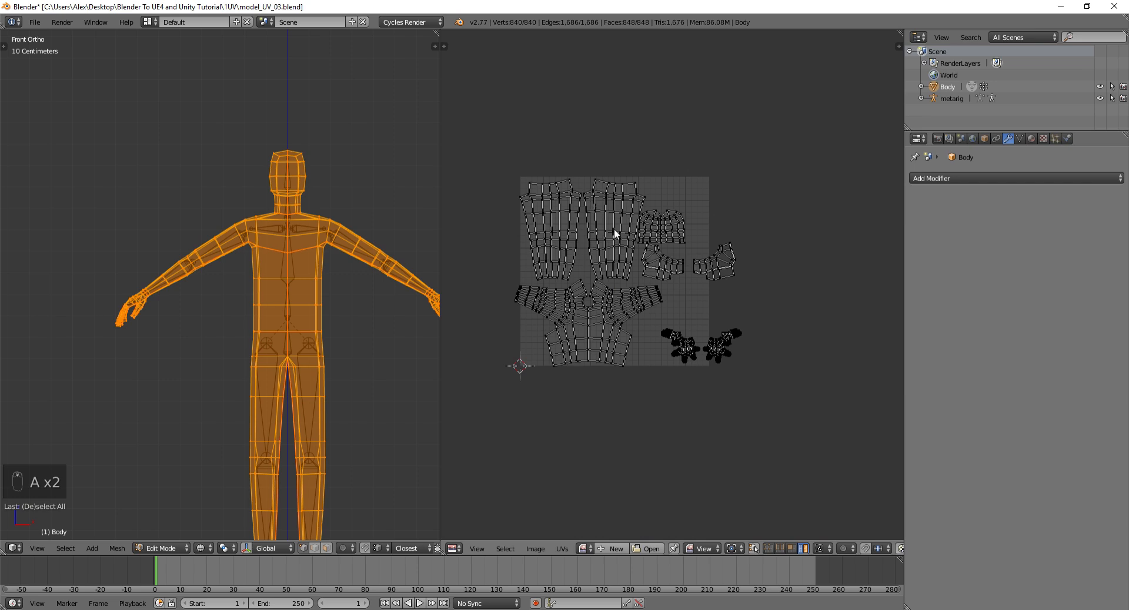
pyautogui.scroll(2, 615, 233)
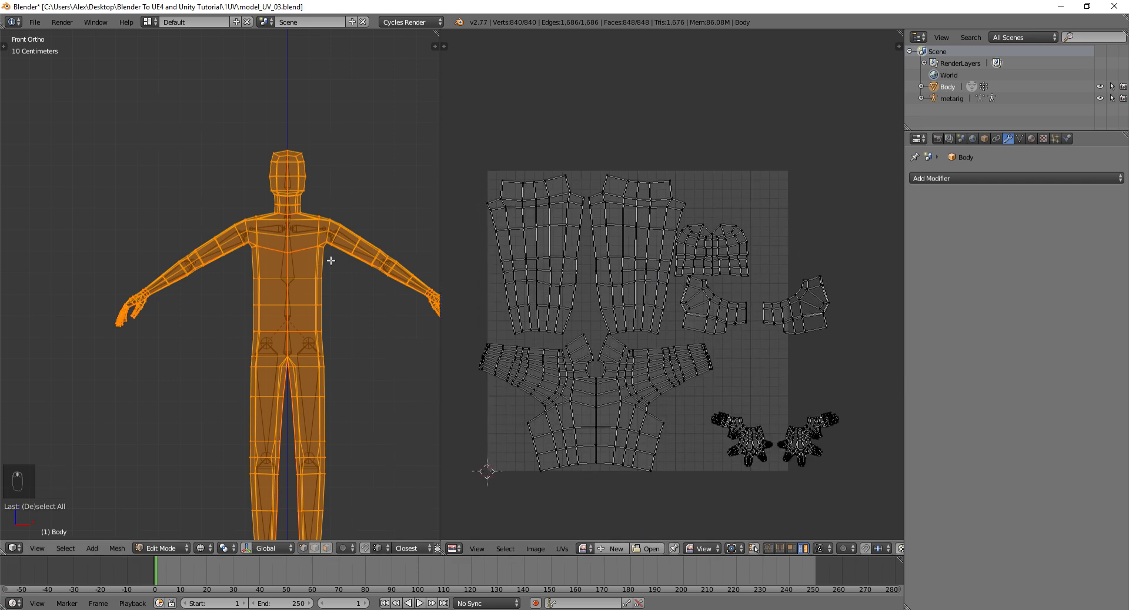
pyautogui.press('a')
pyautogui.moveTo(330, 255); pyautogui.dragTo(312, 300, button='middle')
pyautogui.press('a')
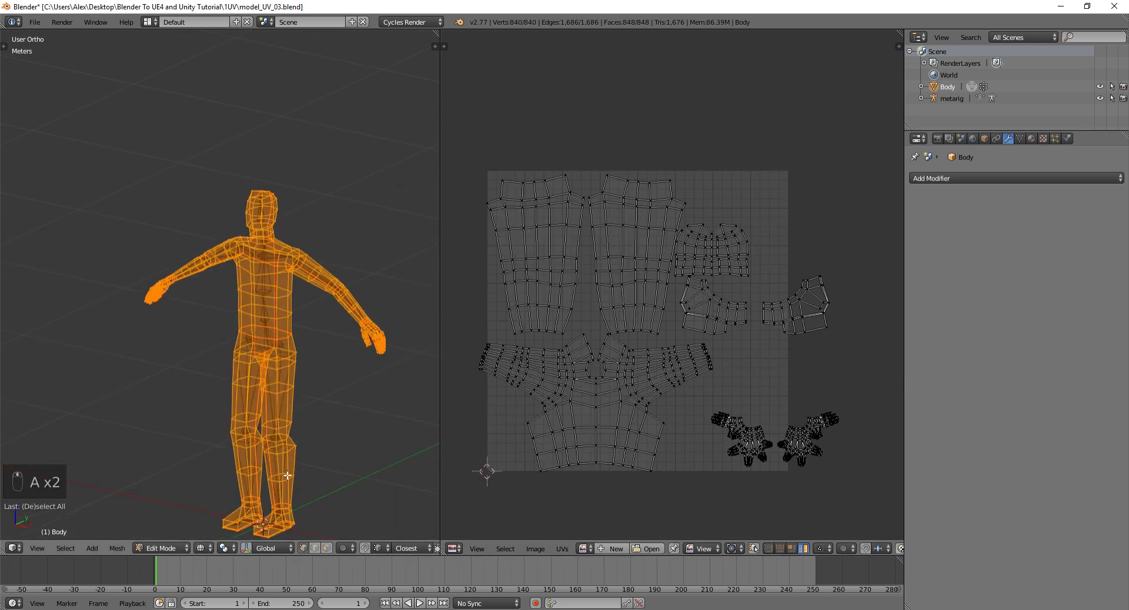
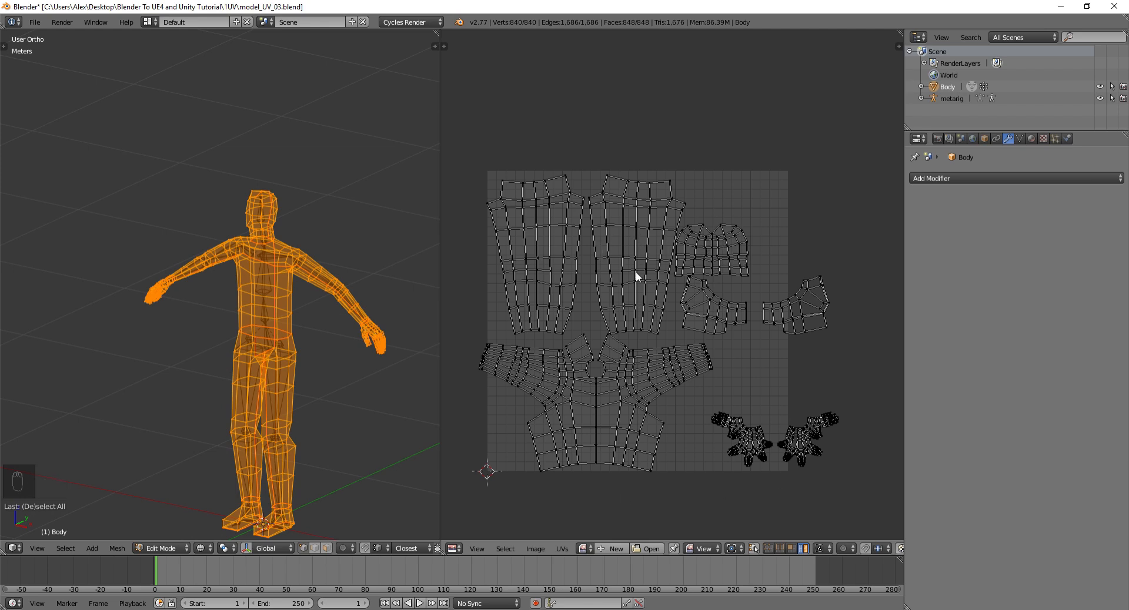
pyautogui.press('l')
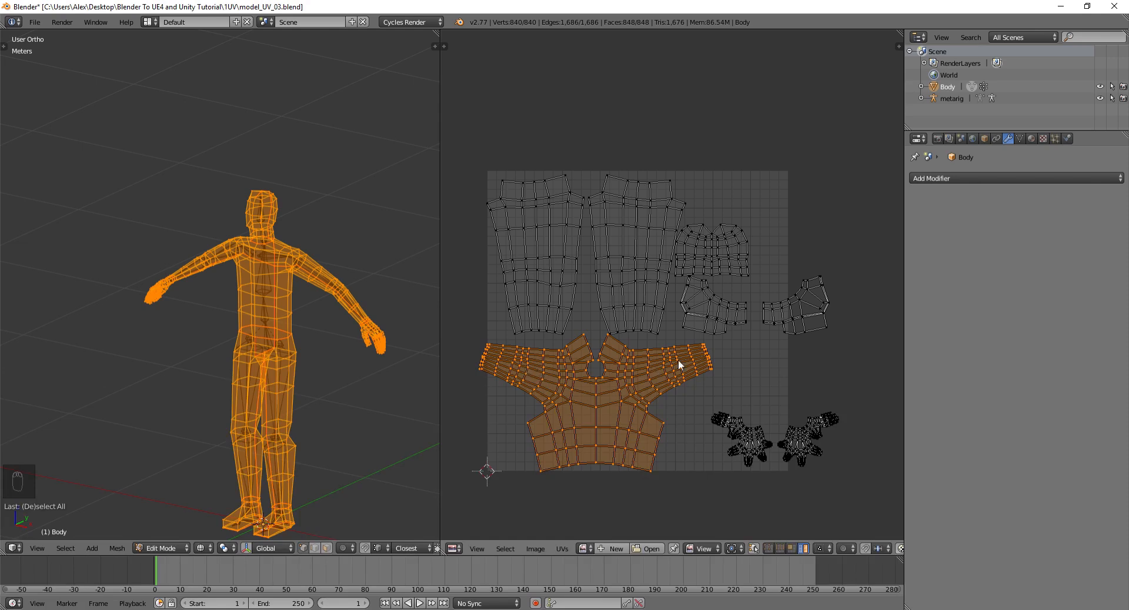
pyautogui.moveTo(376, 324); pyautogui.dragTo(333, 323, button='middle')
# - Turn on selection sync between the UV and 3D views and pick torso vertices to compare their sides
pyautogui.click(753, 549)
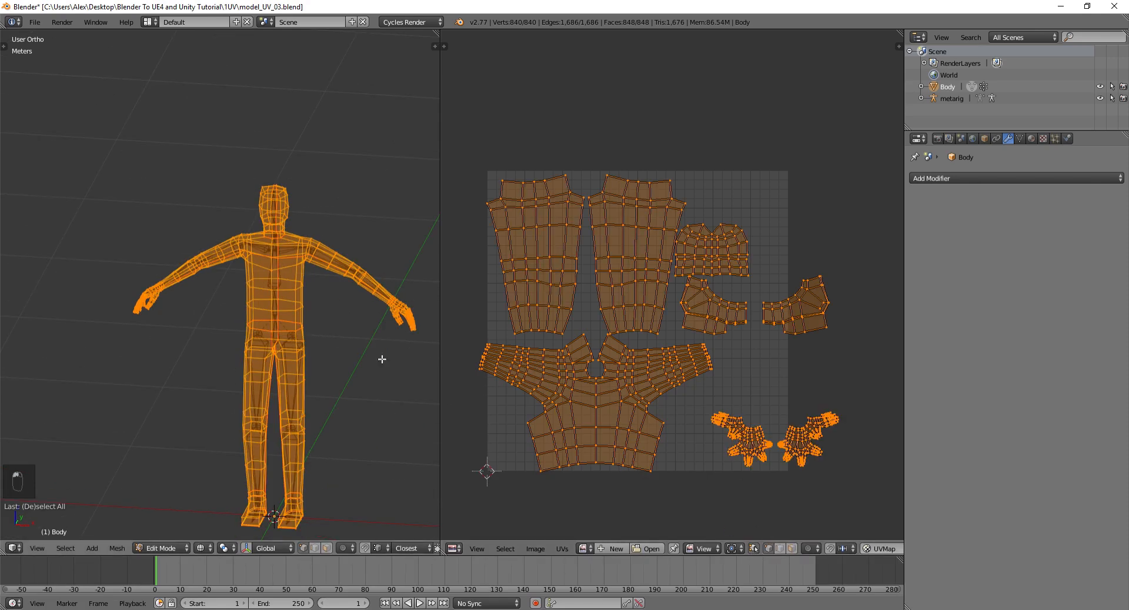
pyautogui.rightClick(266, 306)
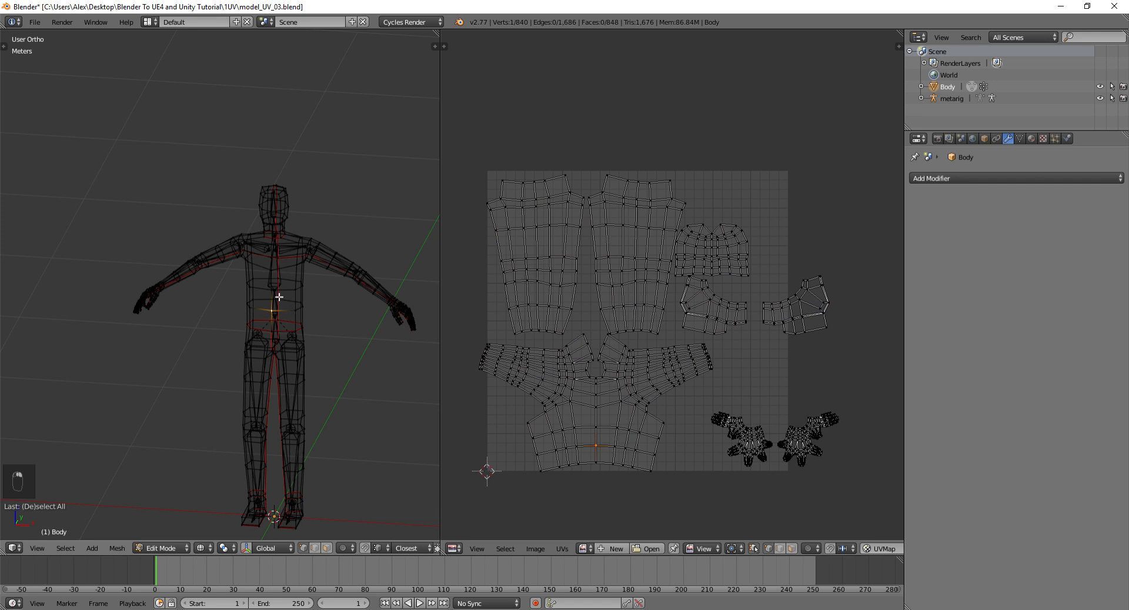
pyautogui.scroll(5, 279, 297)
pyautogui.rightClick(152, 307)
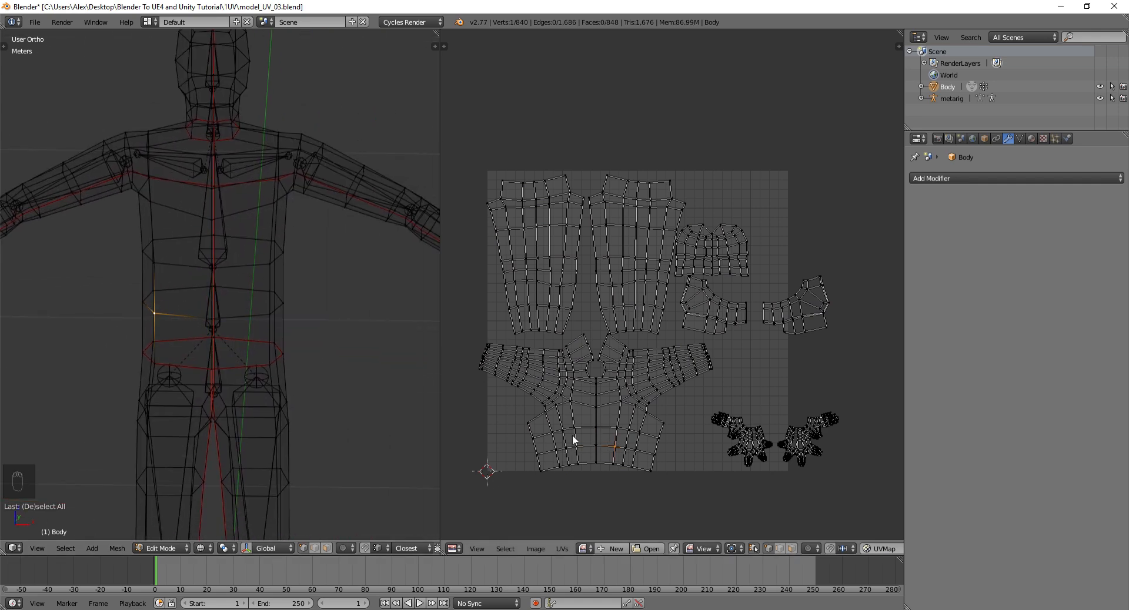
pyautogui.rightClick(593, 434)
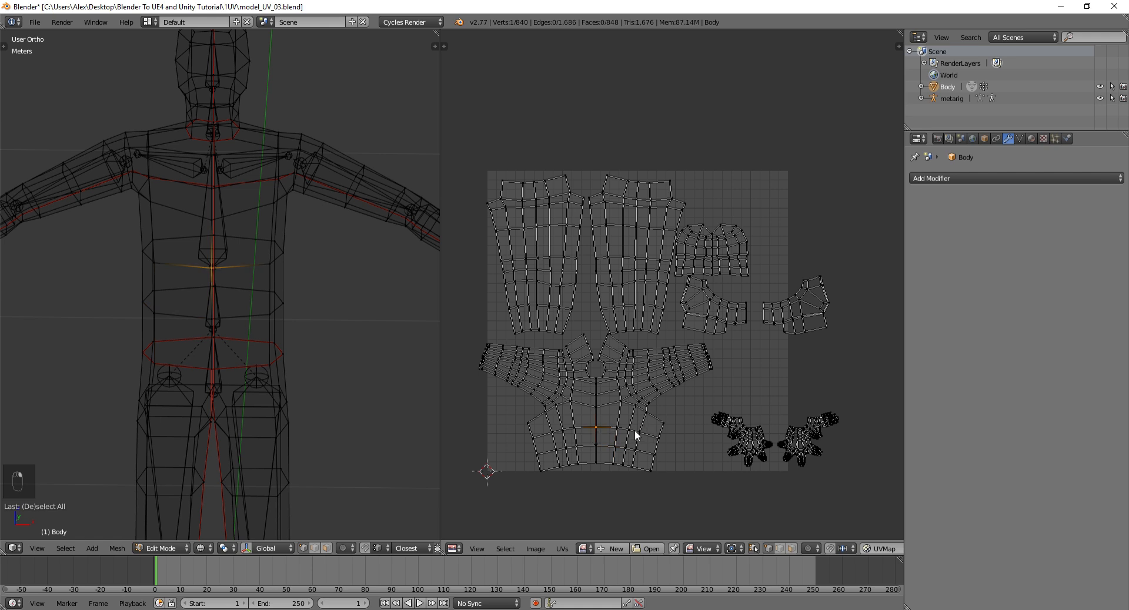
# - Switch to face selection, select the whole torso island and mirror it horizontally with an X scale of -1
pyautogui.hotkey('ctrl', 'Tab')
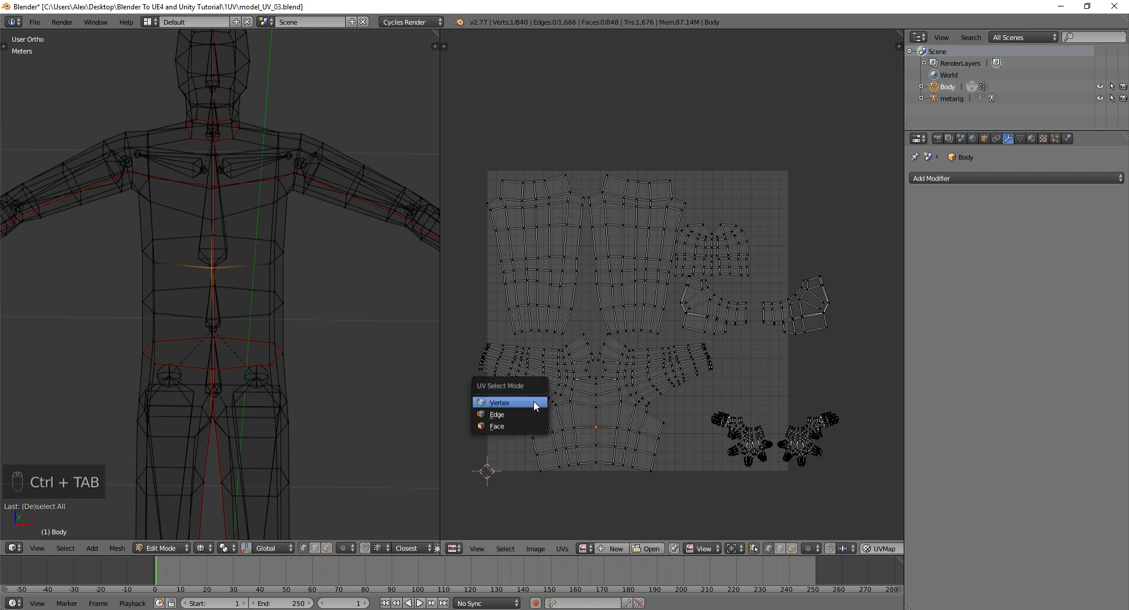
pyautogui.click(528, 427)
pyautogui.rightClick(586, 415)
pyautogui.press('l')
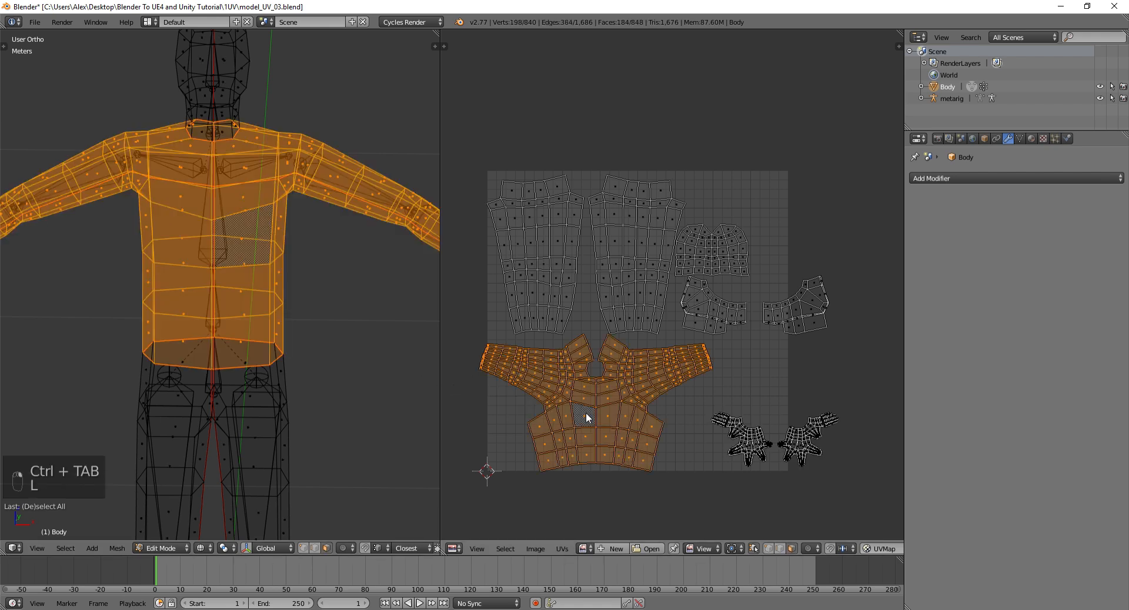
pyautogui.write('sx')
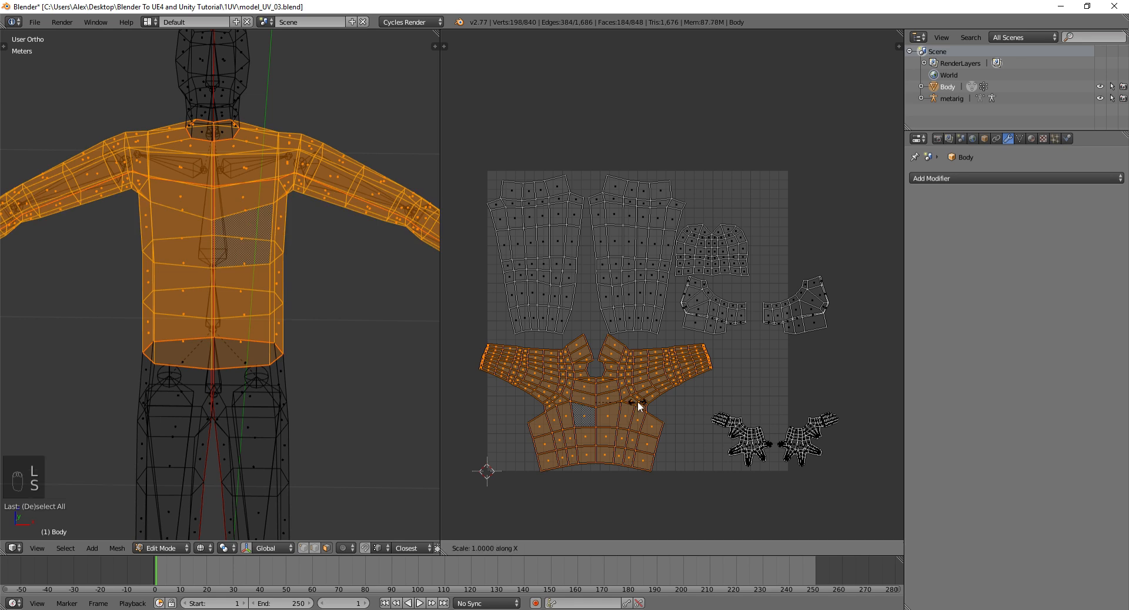
pyautogui.write('-1')
pyautogui.press('Return')
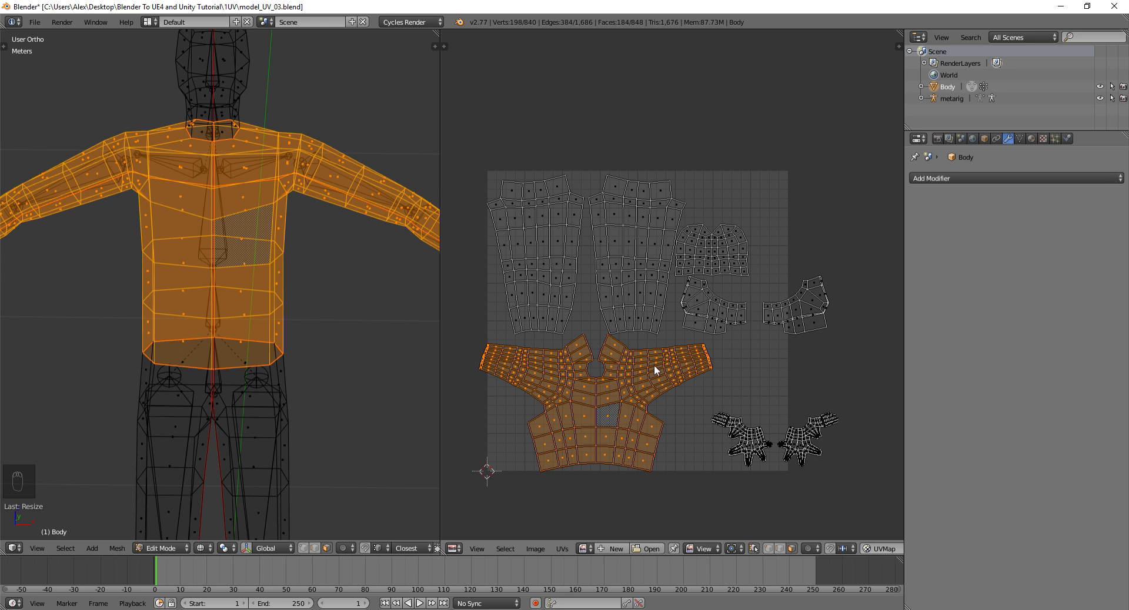
# - Select waist faces on both sides of the model's torso to check which side of the UV island they map to
pyautogui.rightClick(285, 281)
pyautogui.rightClick(166, 294)
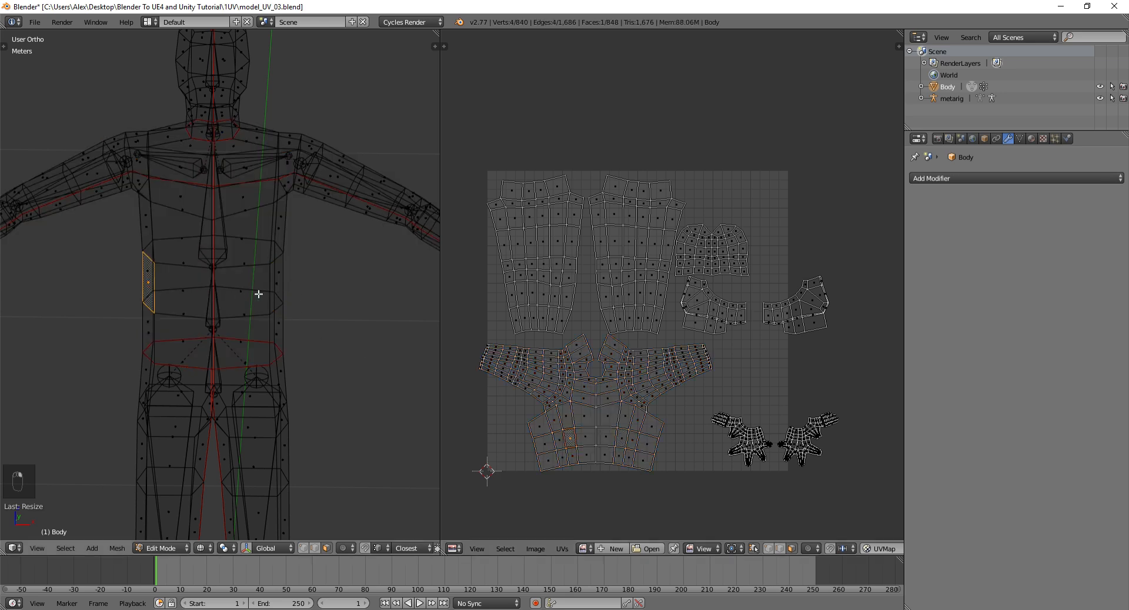
pyautogui.rightClick(255, 295)
pyautogui.rightClick(164, 288)
pyautogui.rightClick(231, 290)
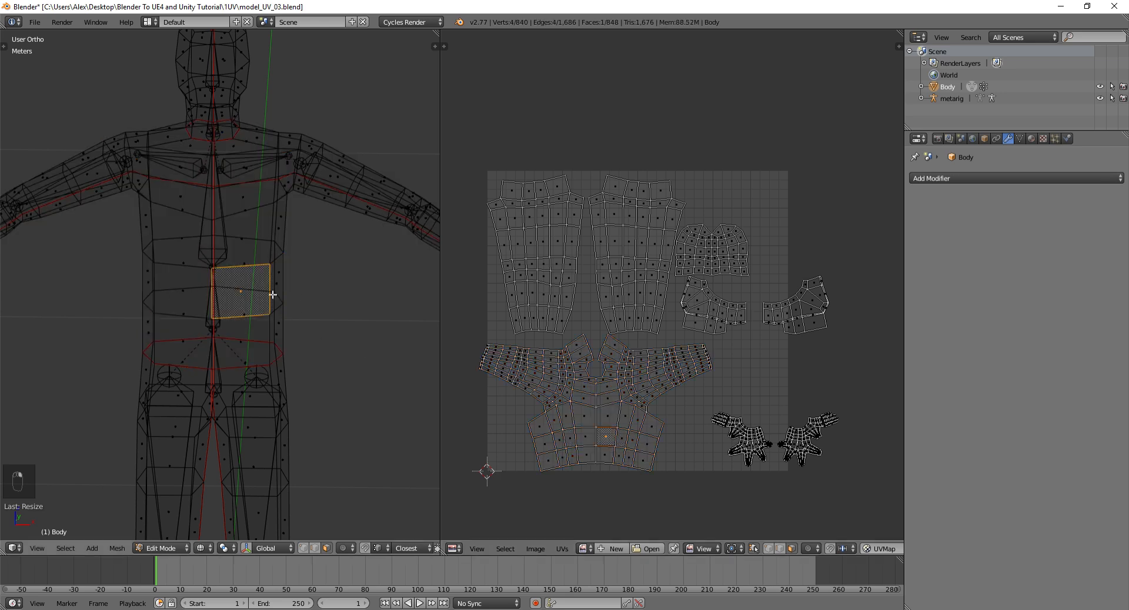
# - Select knee-row faces alternately in both leg islands to check which leg of the model each one belongs to
pyautogui.rightClick(618, 262)
pyautogui.keyDown('shift'); pyautogui.moveTo(237, 391); pyautogui.dragTo(236, 111, button='middle'); pyautogui.keyUp('shift')
pyautogui.rightClick(536, 259)
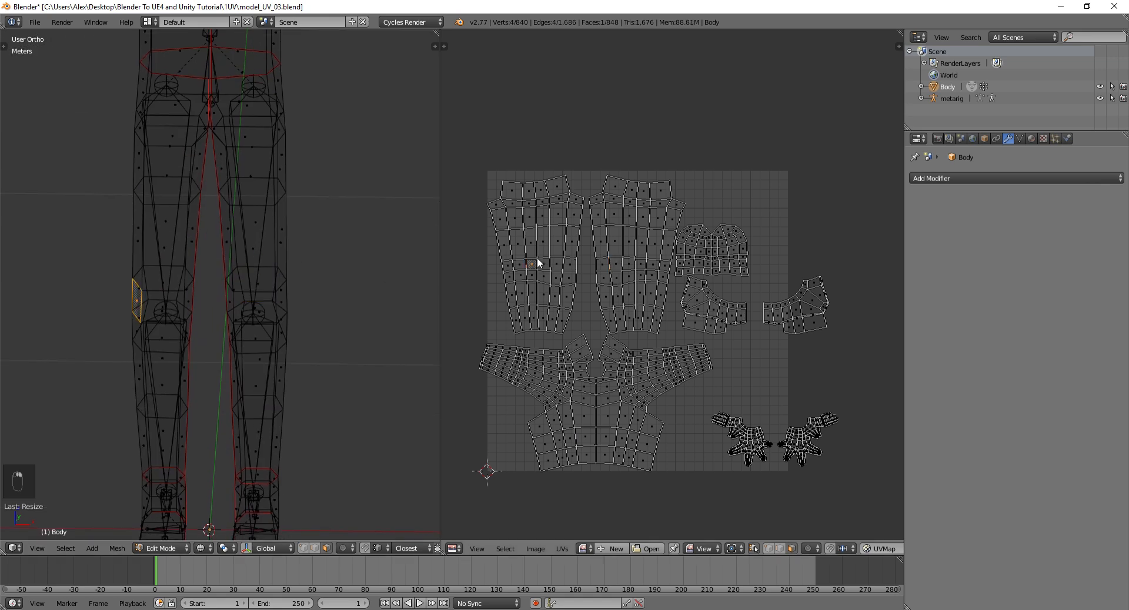
pyautogui.rightClick(619, 260)
pyautogui.rightClick(534, 263)
pyautogui.rightClick(640, 269)
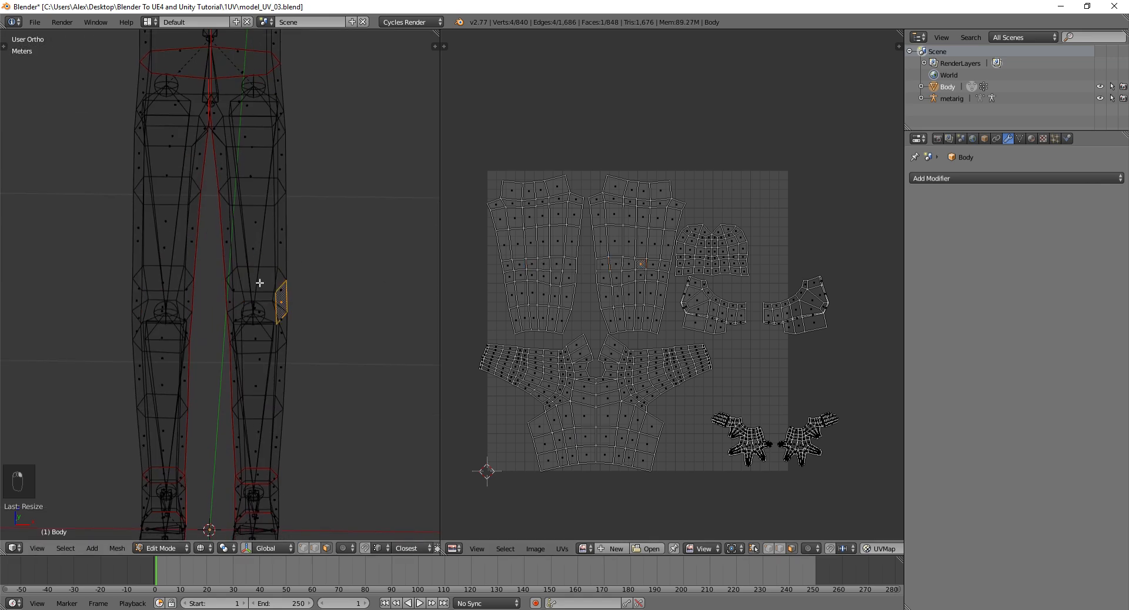
# - Switch the 3D view to solid shading and select an inner knee face to locate it in the leg island
pyautogui.scroll(-2, 260, 283)
pyautogui.press('z')
pyautogui.scroll(2, 294, 288)
pyautogui.moveTo(293, 287); pyautogui.dragTo(222, 302, button='middle')
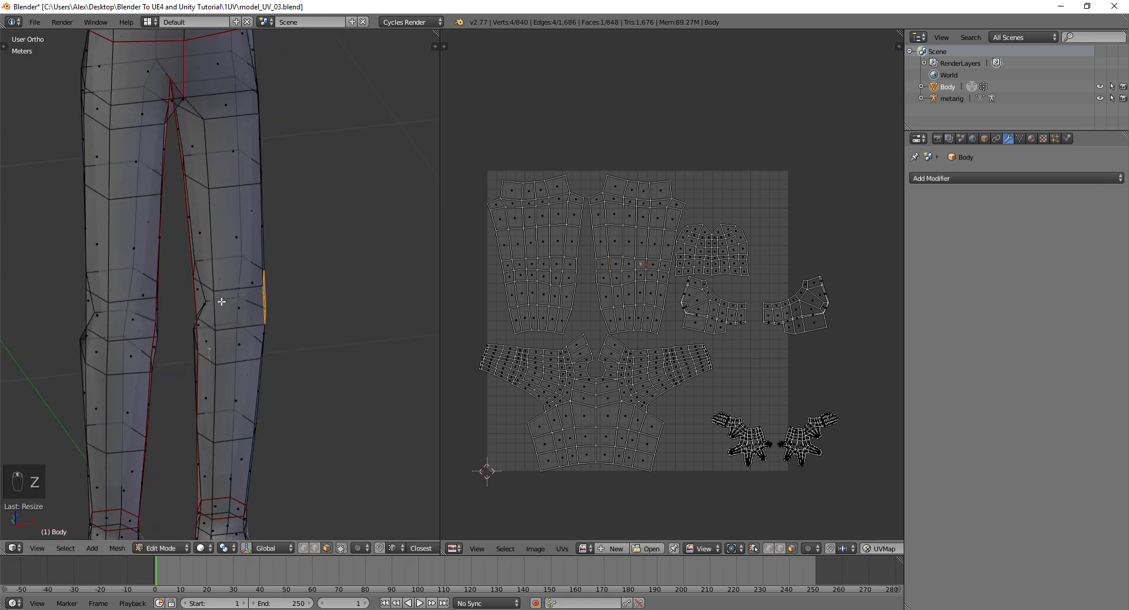
pyautogui.rightClick(201, 303)
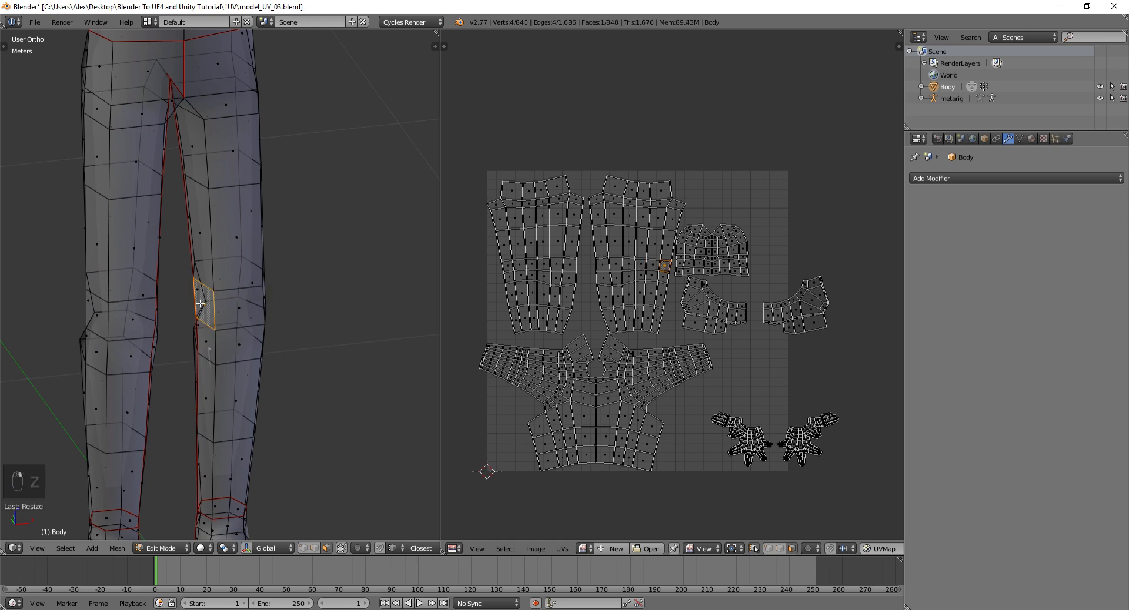
pyautogui.scroll(-2, 207, 301)
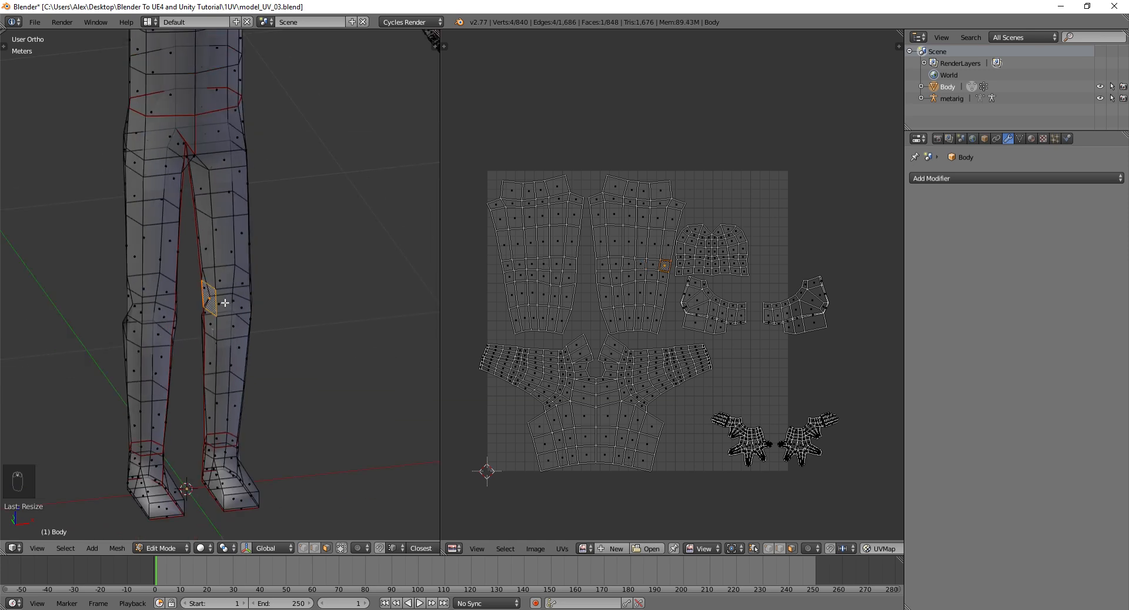
# - Compare the inner and outer edge faces of both leg islands' knee rows with their positions on the model's legs
pyautogui.rightClick(631, 262)
pyautogui.moveTo(243, 265); pyautogui.dragTo(276, 267, button='middle')
pyautogui.rightClick(570, 262)
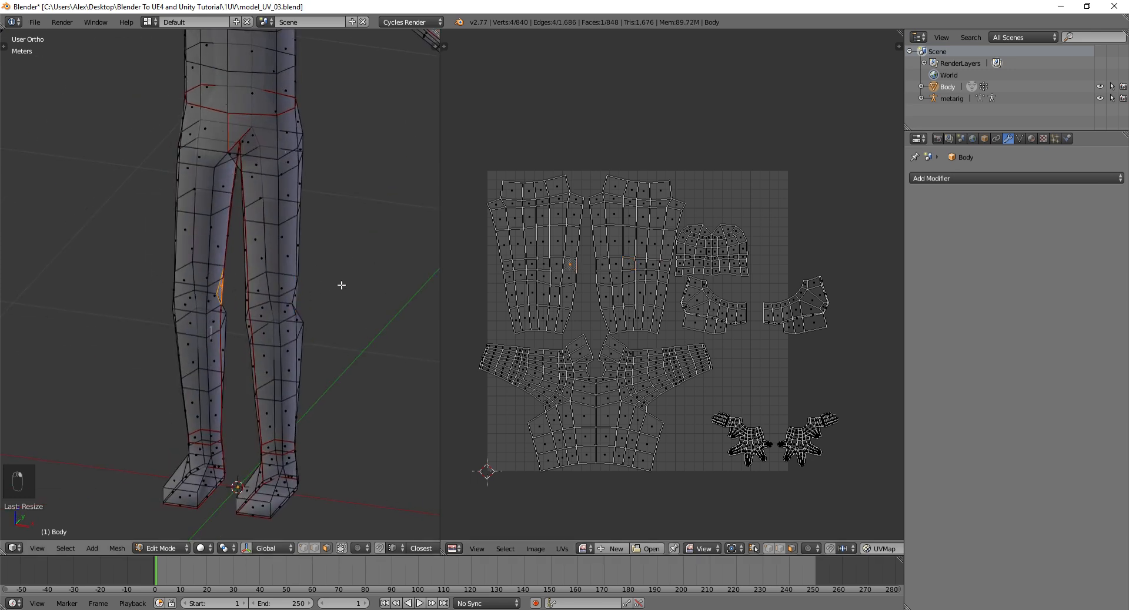
pyautogui.rightClick(511, 269)
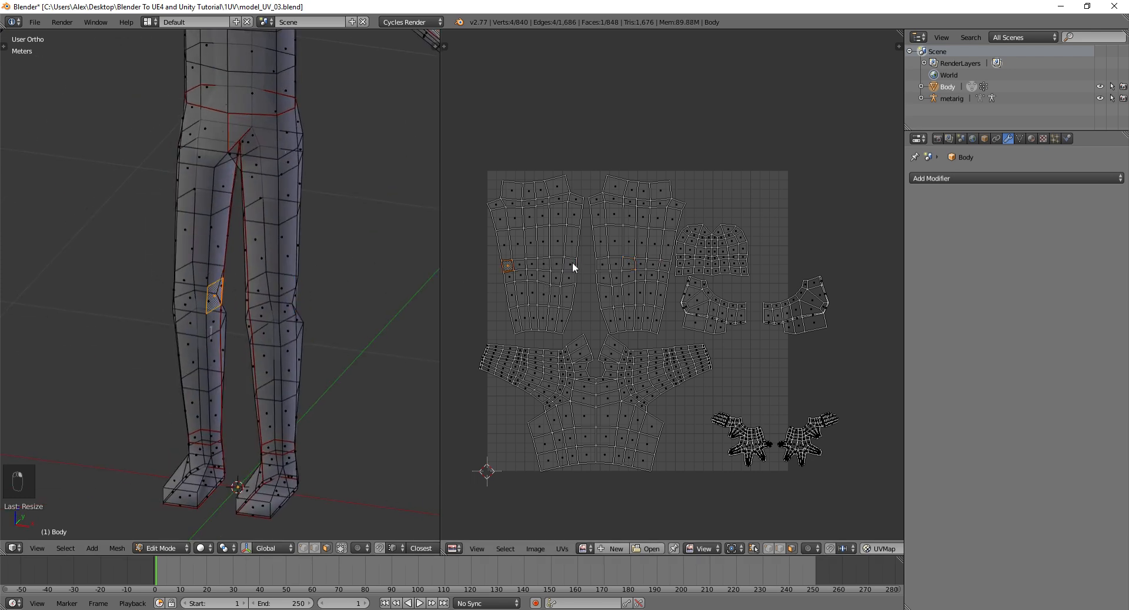
pyautogui.rightClick(595, 262)
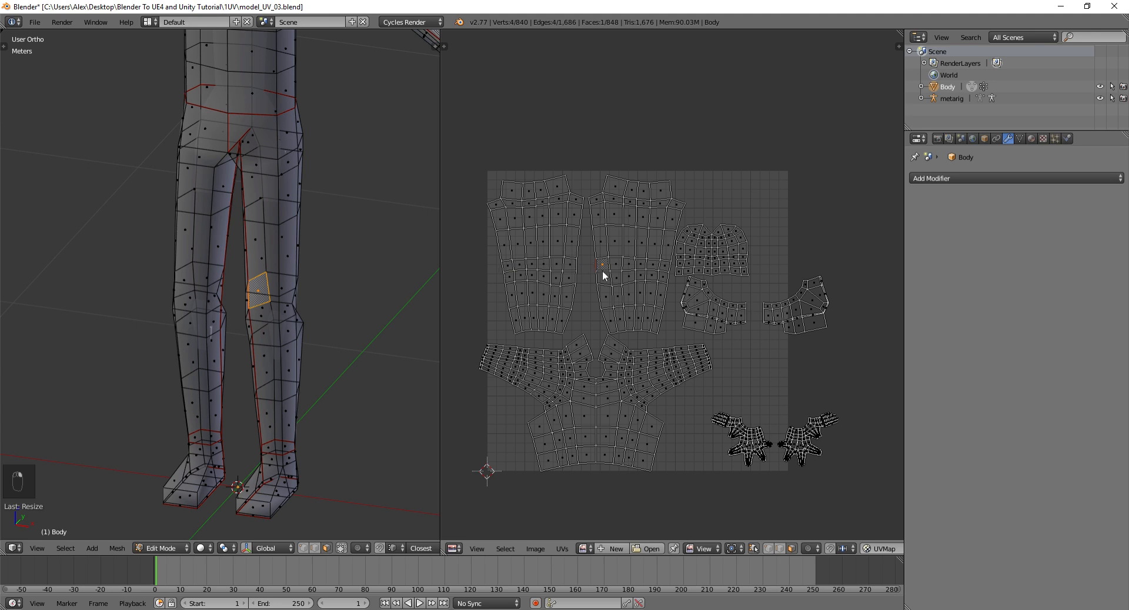
pyautogui.rightClick(574, 263)
pyautogui.rightClick(595, 263)
pyautogui.rightClick(571, 264)
pyautogui.rightClick(596, 264)
pyautogui.rightClick(573, 262)
# - Select the right leg island, move it along X past the other leg island, and mirror it with an X scale of -1
pyautogui.rightClick(622, 249)
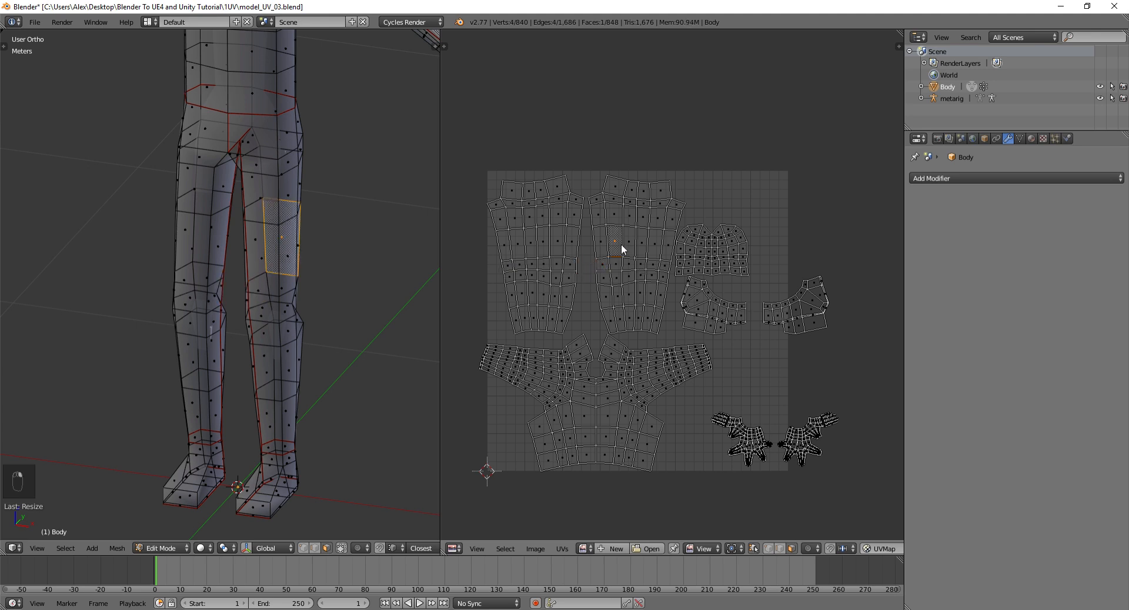
pyautogui.press('l')
pyautogui.press('g')
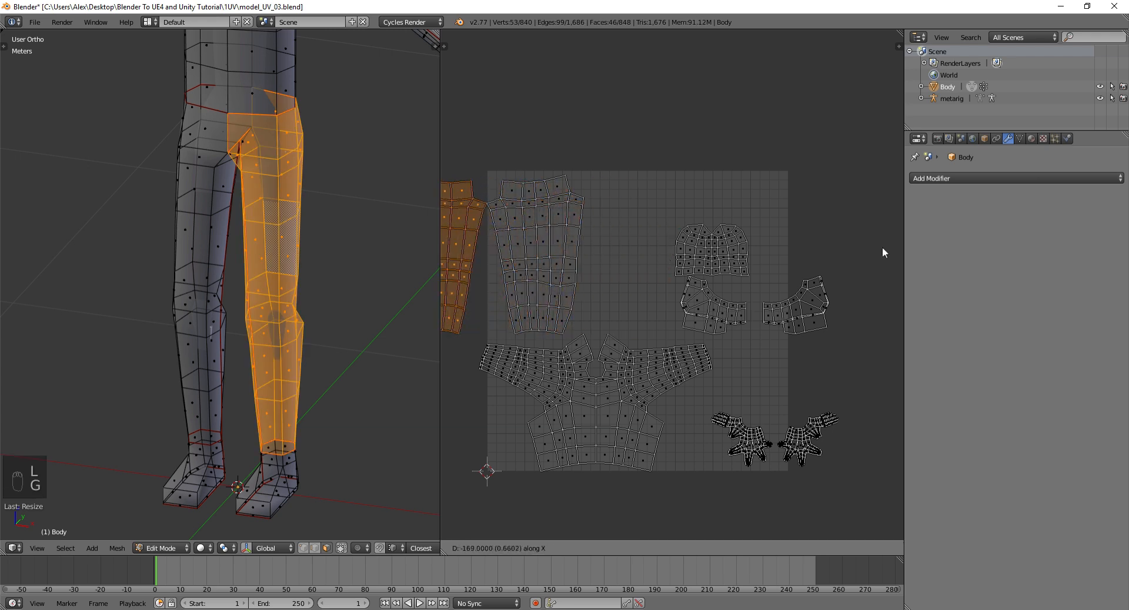
pyautogui.click(876, 247)
pyautogui.moveTo(499, 217); pyautogui.dragTo(665, 244, button='middle')
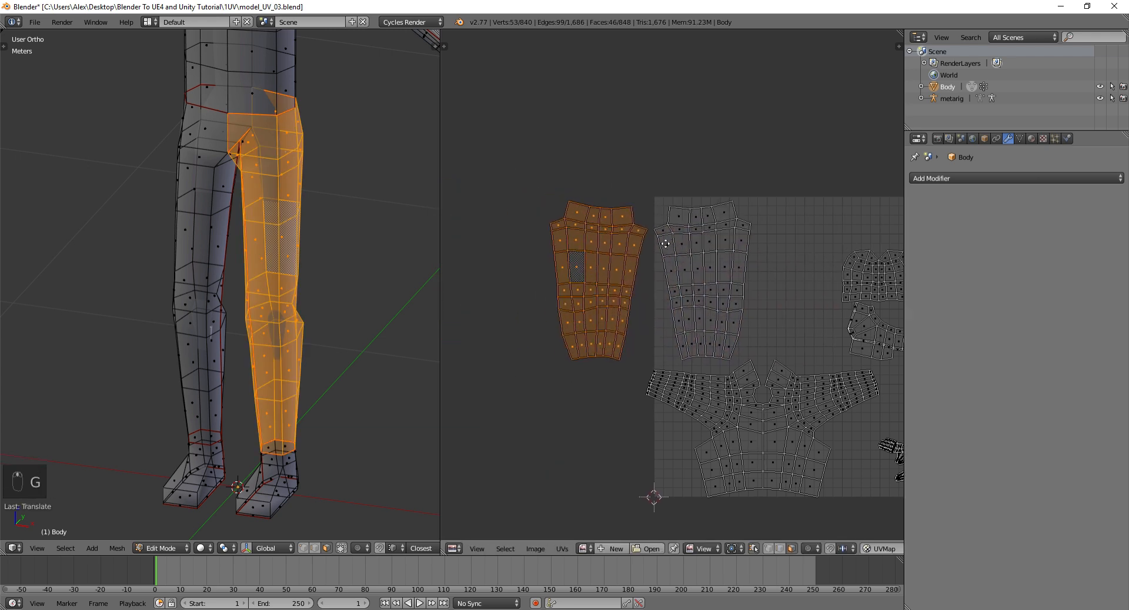
pyautogui.write('sx-1')
pyautogui.press('Return')
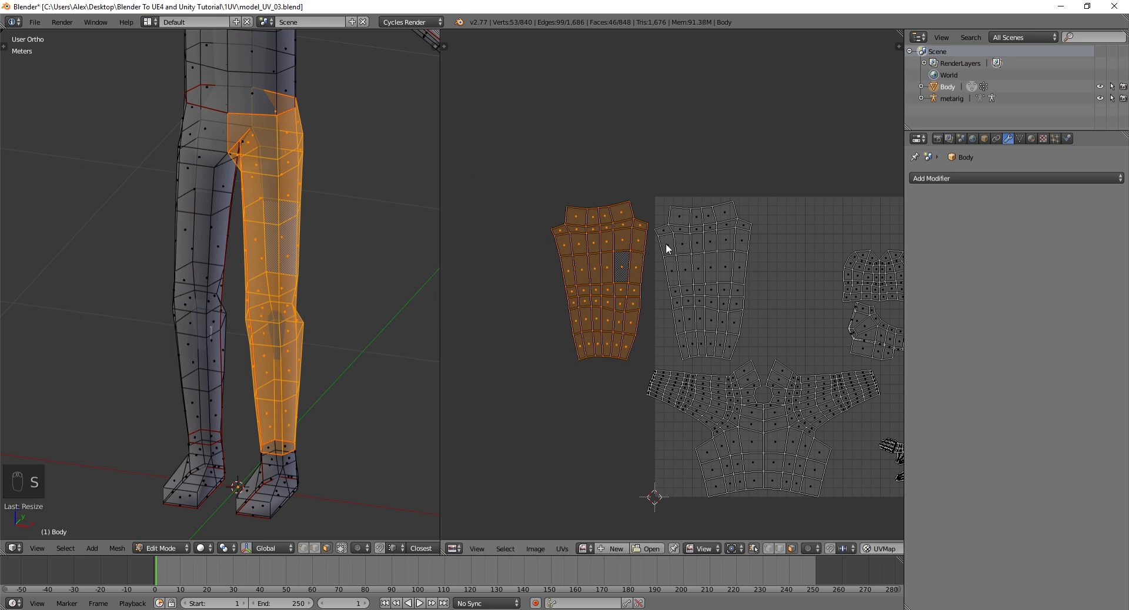
# - Select the remaining leg island, try mirroring it with an X scale of -1, and compare using undo and redo
pyautogui.rightClick(697, 249)
pyautogui.write('l')
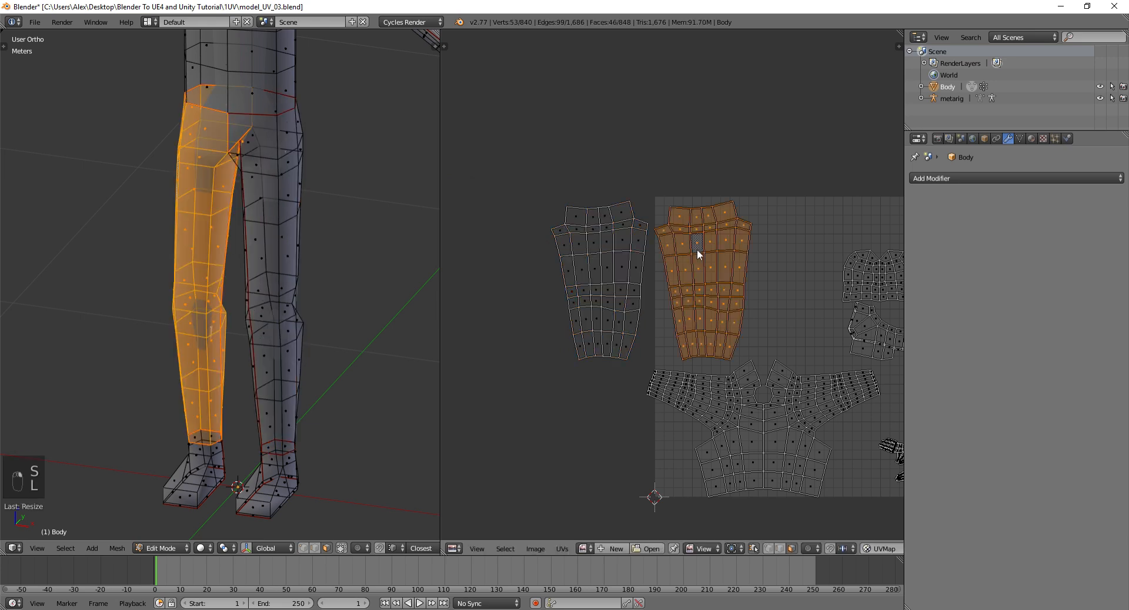
pyautogui.write('sx-1')
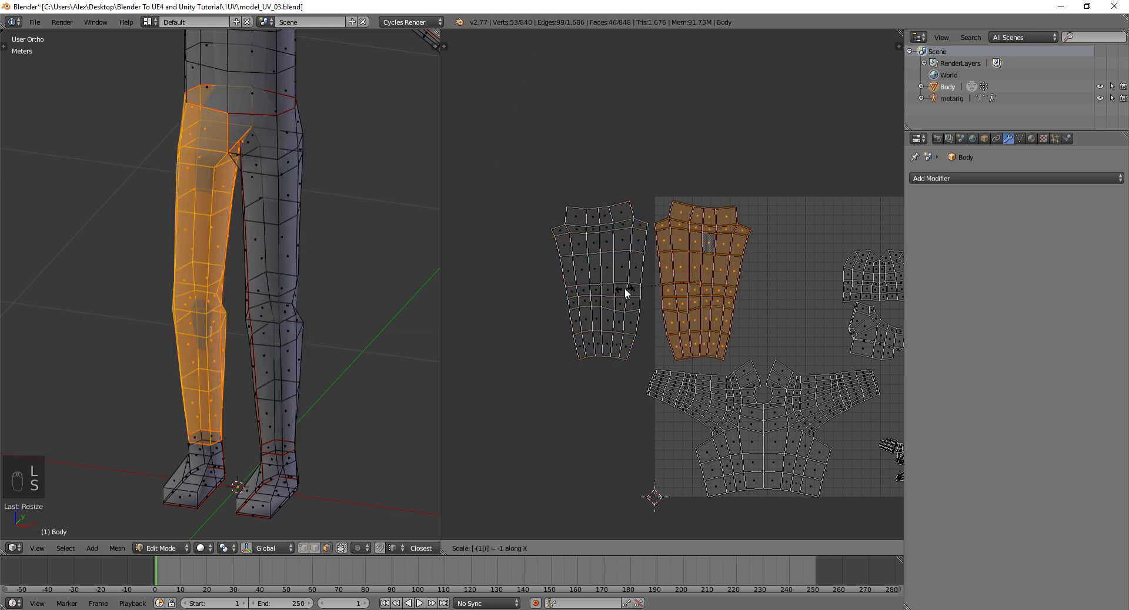
pyautogui.press('Return')
pyautogui.hotkey('ctrl', 'z')
pyautogui.hotkey('ctrl', 'shift', 'z')
pyautogui.hotkey('ctrl', 'shift', 'z')
pyautogui.hotkey('ctrl', 'shift', 'z')
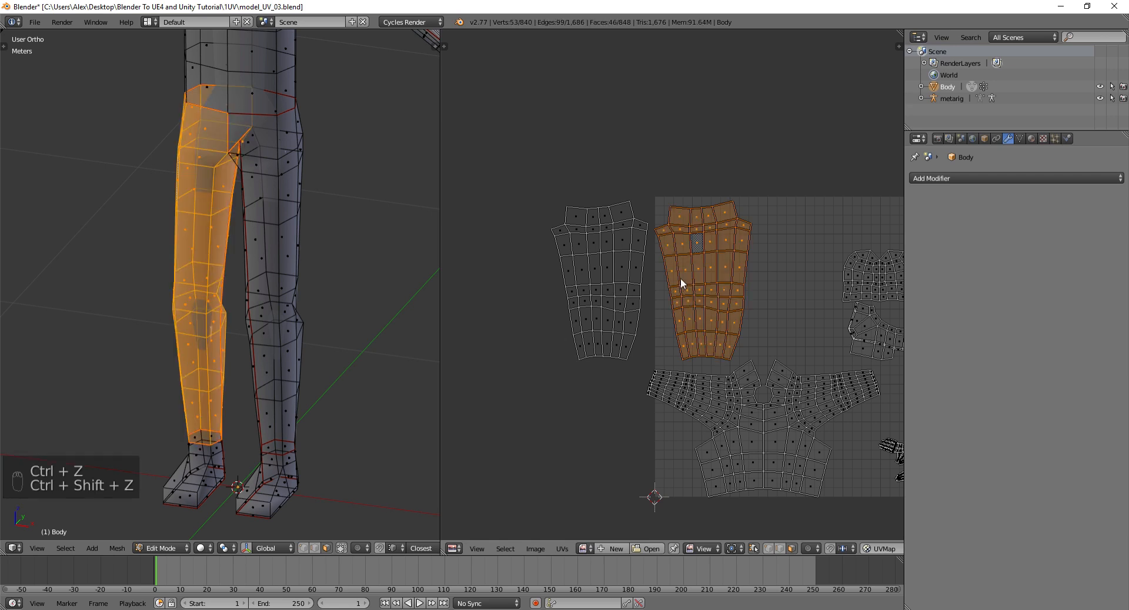
# - Mirror the selected leg island along X and compare the inner thigh faces of both leg islands with the model
pyautogui.press('s')
pyautogui.click(680, 278)
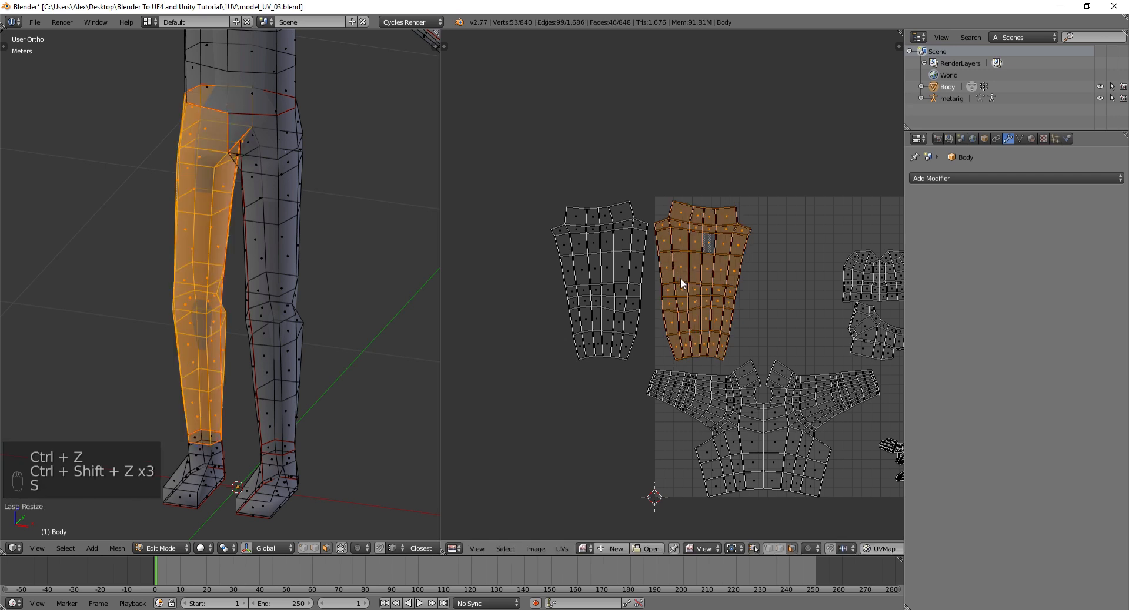
pyautogui.rightClick(640, 264)
pyautogui.moveTo(537, 267); pyautogui.dragTo(560, 267, button='middle')
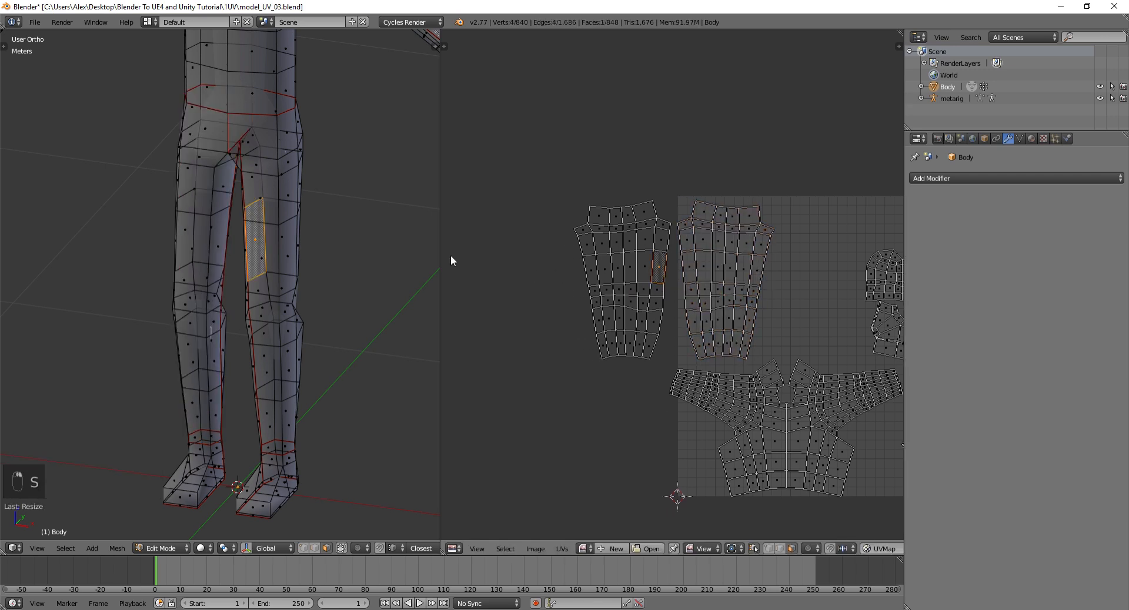
pyautogui.moveTo(429, 252); pyautogui.dragTo(292, 241, button='middle')
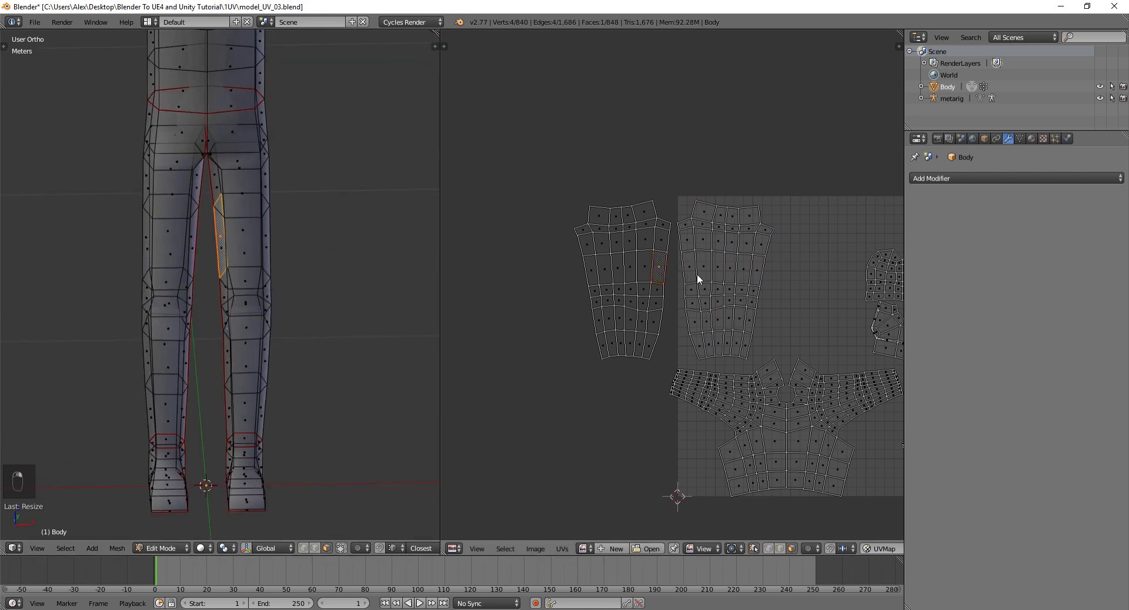
pyautogui.rightClick(758, 269)
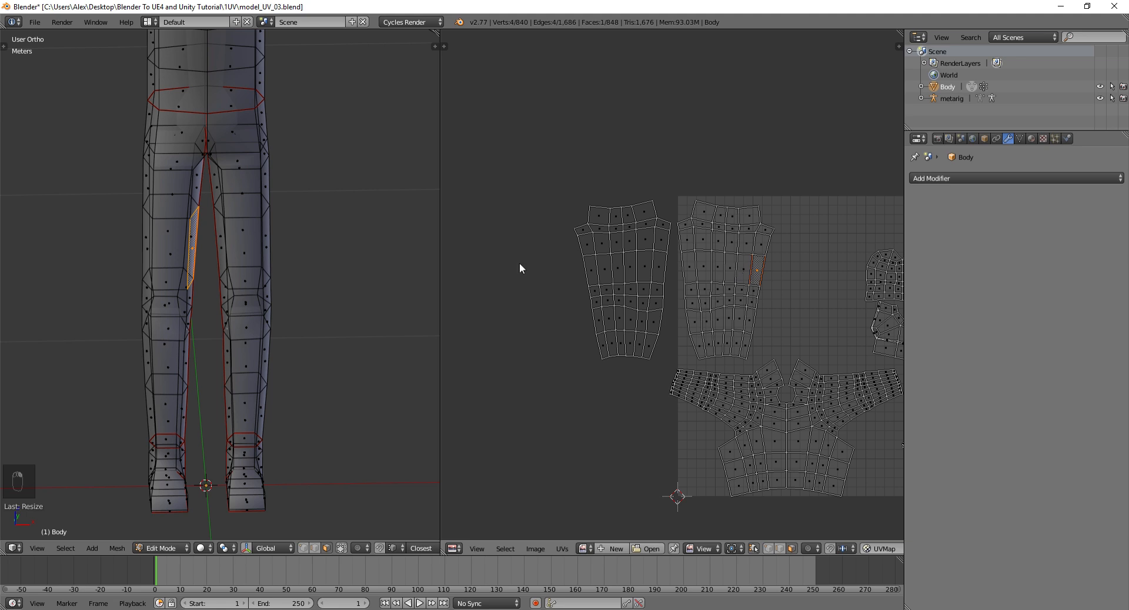
pyautogui.moveTo(423, 258); pyautogui.dragTo(384, 239, button='middle')
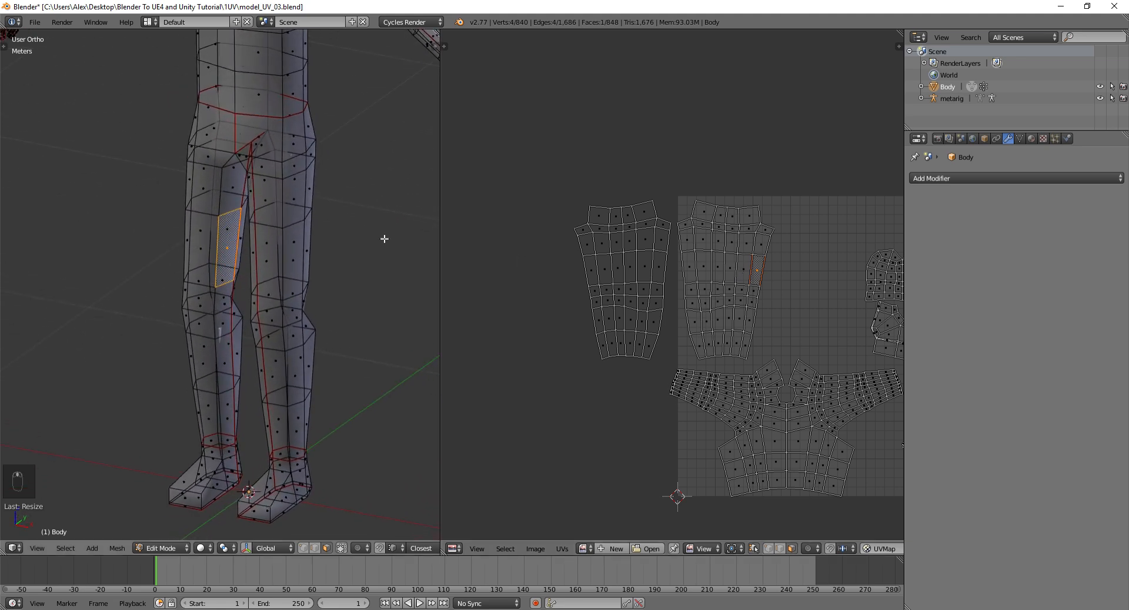
# - Undo the leg islands' moves and mirroring until both islands are back side by side inside the UV square
pyautogui.moveTo(743, 265); pyautogui.dragTo(633, 280, button='middle')
pyautogui.hotkey('ctrl', 'z')
pyautogui.hotkey('ctrl', 'z')
pyautogui.hotkey('ctrl', 'z')
pyautogui.hotkey('ctrl', 'z')
pyautogui.hotkey('ctrl', 'z')
pyautogui.hotkey('ctrl', 'z')
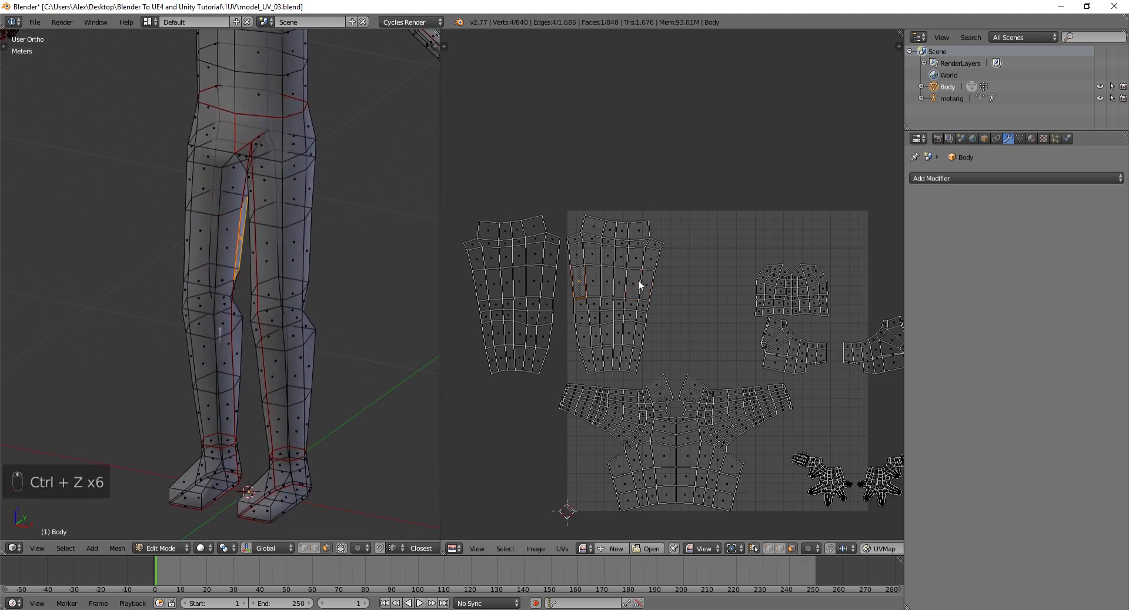
pyautogui.hotkey('ctrl', 'z')
pyautogui.hotkey('ctrl', 'z')
pyautogui.hotkey('ctrl', 'z')
pyautogui.hotkey('ctrl', 'z')
pyautogui.hotkey('ctrl', 'z')
pyautogui.hotkey('ctrl', 'z')
pyautogui.hotkey('ctrl', 'z')
pyautogui.hotkey('ctrl', 'z')
pyautogui.hotkey('ctrl', 'z')
pyautogui.hotkey('ctrl', 'z')
pyautogui.hotkey('ctrl', 'z')
pyautogui.hotkey('ctrl', 'z')
pyautogui.hotkey('ctrl', 'z')
pyautogui.hotkey('ctrl', 'z')
pyautogui.hotkey('ctrl', 'z')
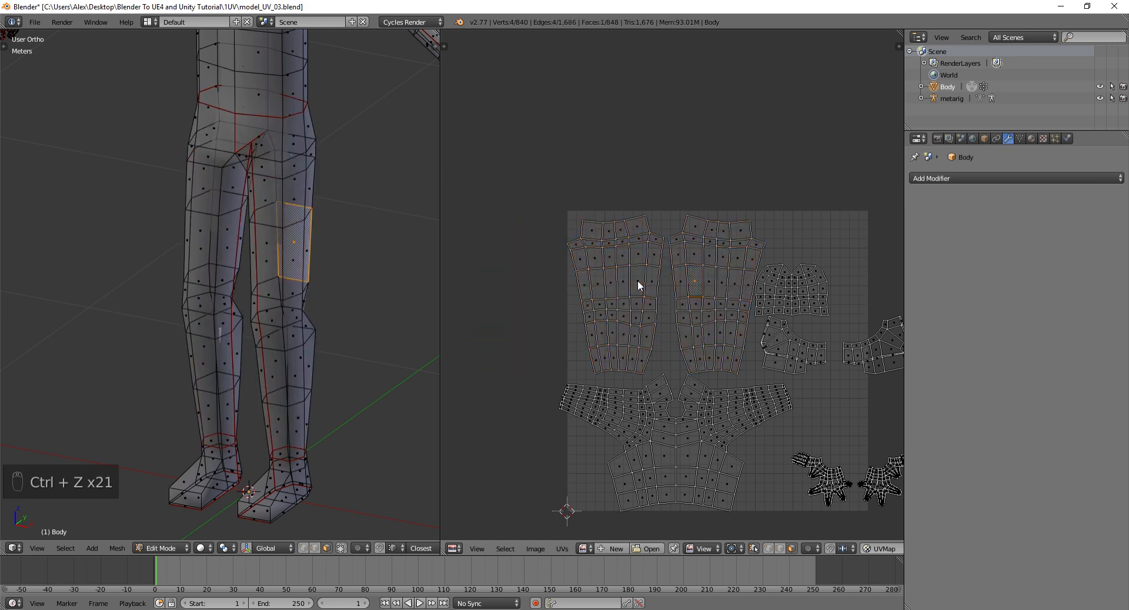
# - Check the lower thigh row of the left-hand leg island face by face against the model's leg
pyautogui.rightClick(676, 278)
pyautogui.moveTo(438, 257); pyautogui.dragTo(272, 266, button='middle')
pyautogui.rightClick(652, 280)
pyautogui.rightClick(637, 280)
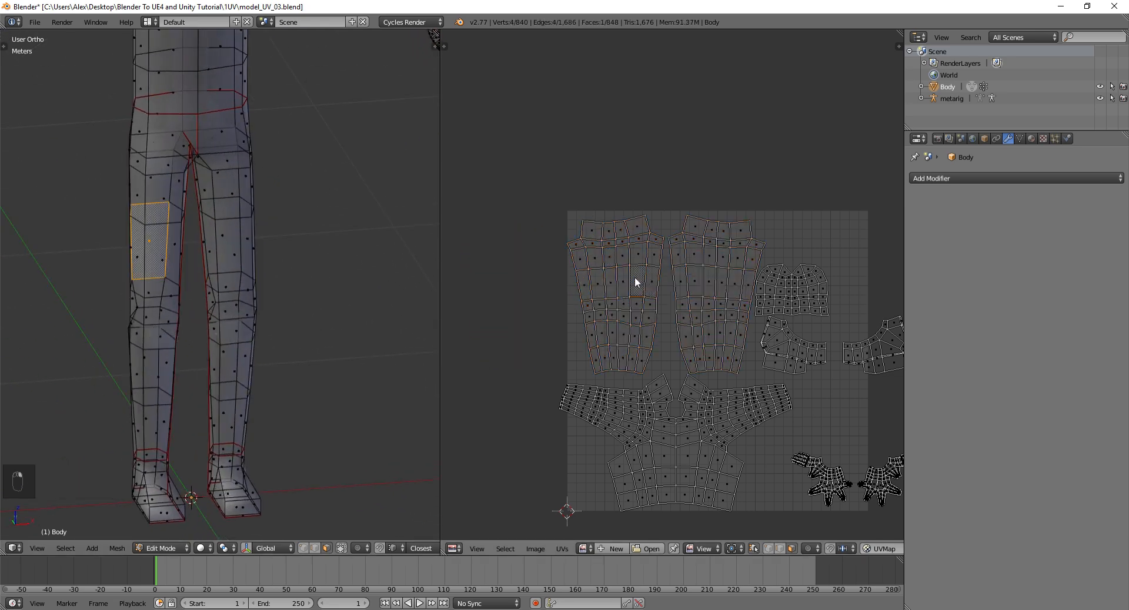
pyautogui.rightClick(623, 280)
pyautogui.rightClick(607, 280)
pyautogui.rightClick(593, 279)
pyautogui.rightClick(583, 281)
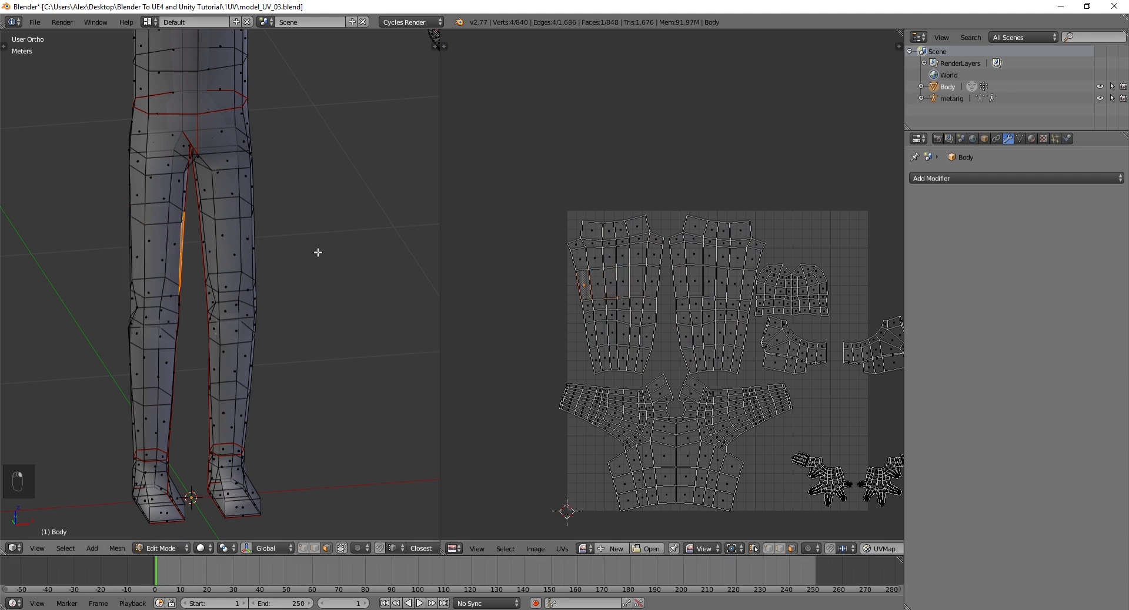
# - Check where the lower thigh faces of the right-hand leg island lie on the model's other leg
pyautogui.moveTo(318, 252); pyautogui.dragTo(276, 253, button='middle')
pyautogui.rightClick(700, 283)
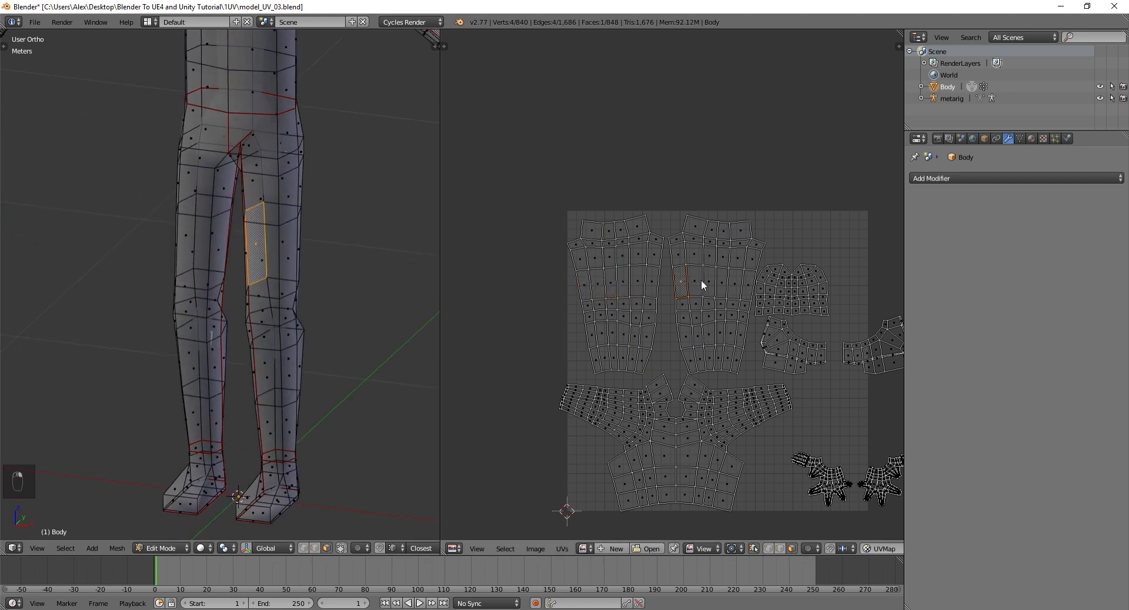
pyautogui.rightClick(709, 281)
pyautogui.rightClick(723, 284)
pyautogui.rightClick(748, 283)
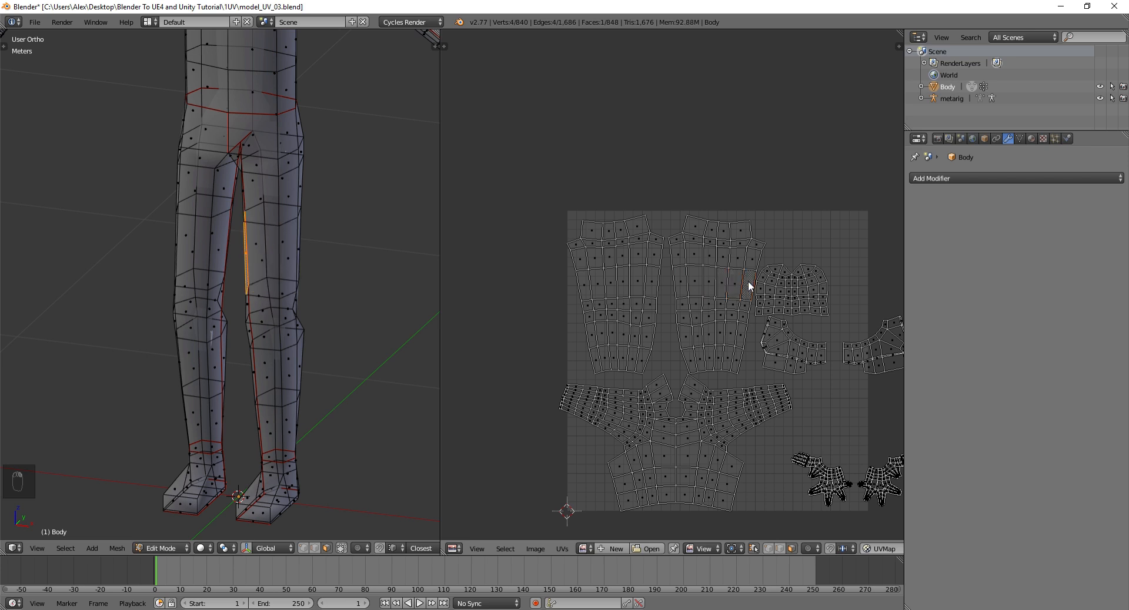
pyautogui.rightClick(735, 288)
pyautogui.press('l')
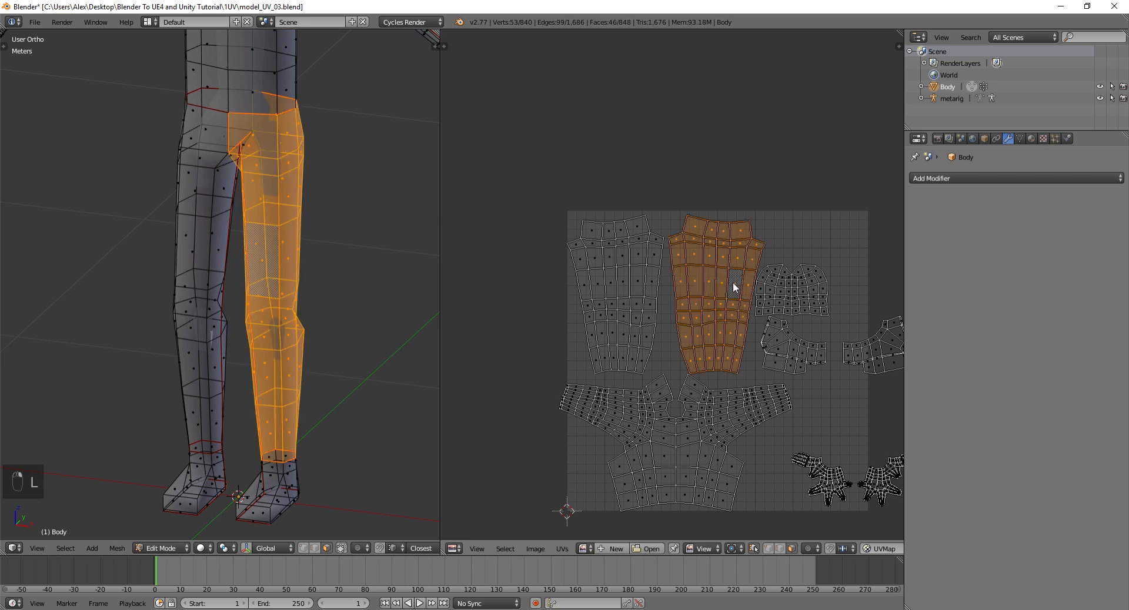
pyautogui.press('s')
pyautogui.click(733, 282)
pyautogui.hotkey('ctrl', 'z')
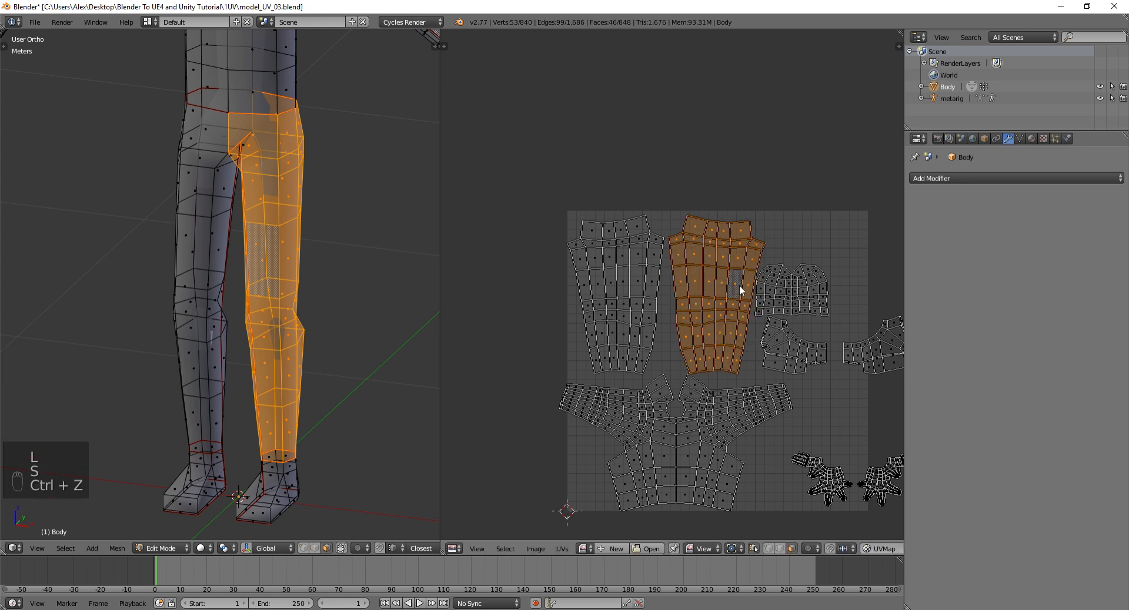
# - Deselect everything and examine the right-hand island's thigh row in both directions for its inner and outer leg faces
pyautogui.press('a')
pyautogui.moveTo(412, 270); pyautogui.dragTo(659, 284, button='middle')
pyautogui.rightClick(676, 285)
pyautogui.rightClick(697, 284)
pyautogui.rightClick(708, 287)
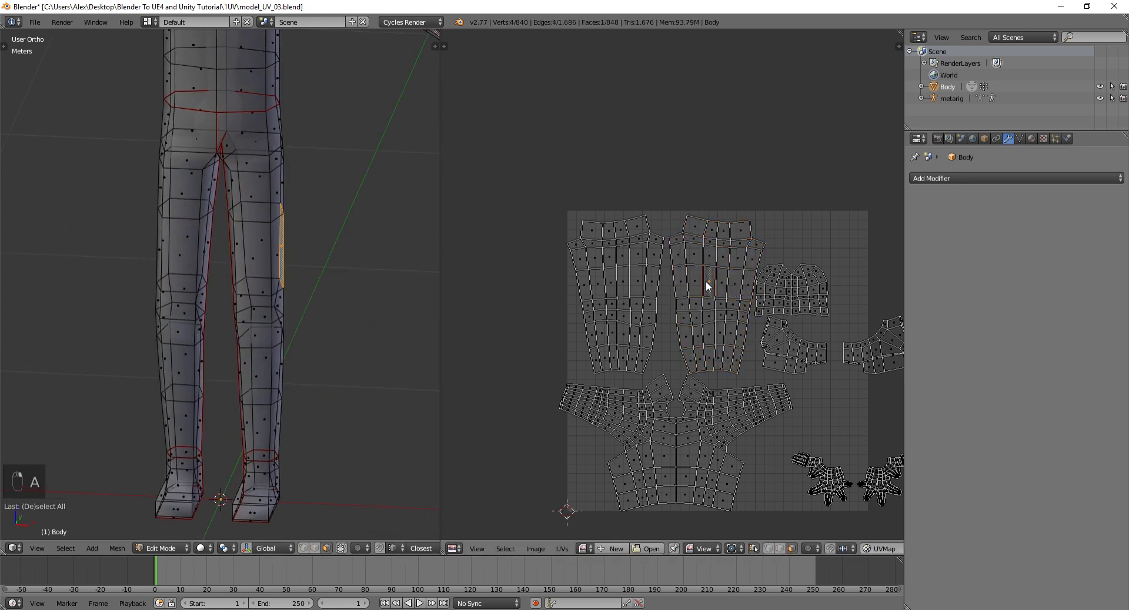
pyautogui.rightClick(725, 280)
pyautogui.rightClick(736, 280)
pyautogui.rightClick(745, 283)
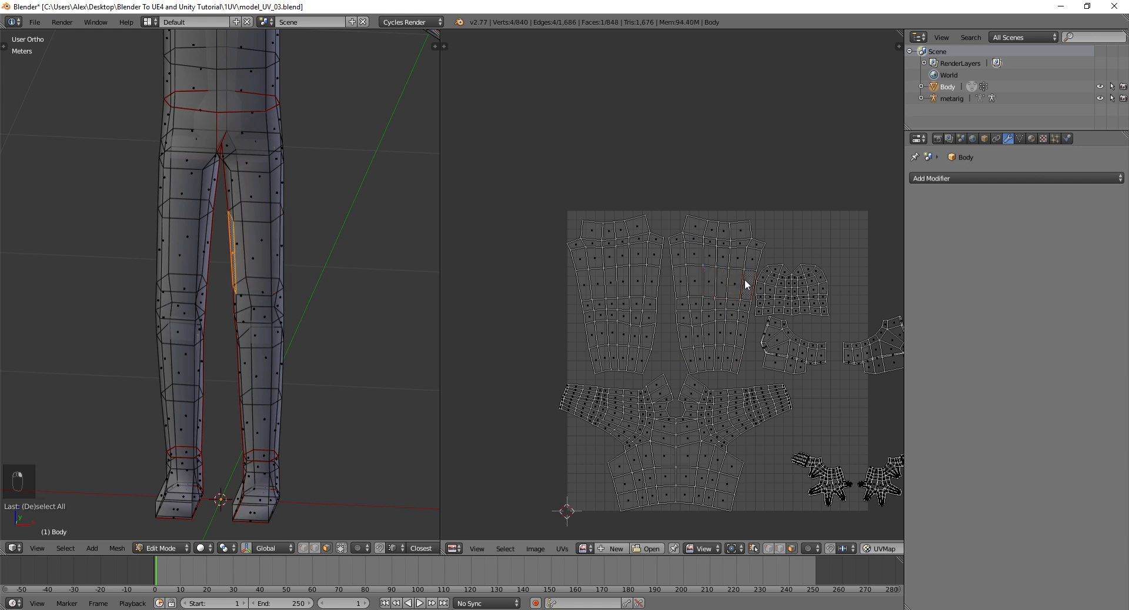
pyautogui.rightClick(738, 281)
pyautogui.rightClick(725, 282)
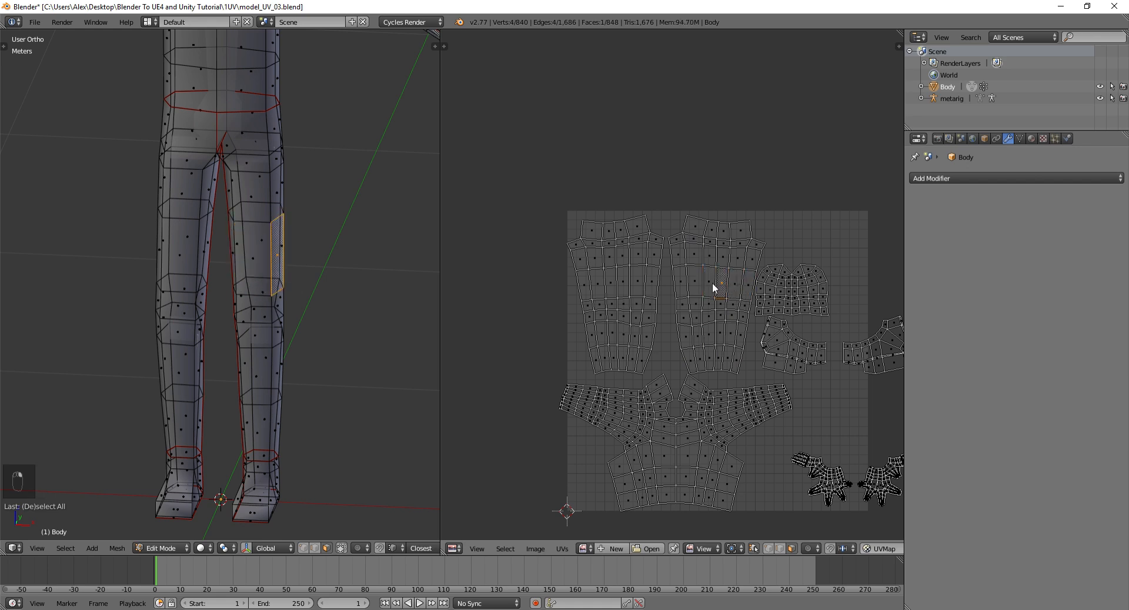
pyautogui.rightClick(697, 283)
pyautogui.rightClick(679, 283)
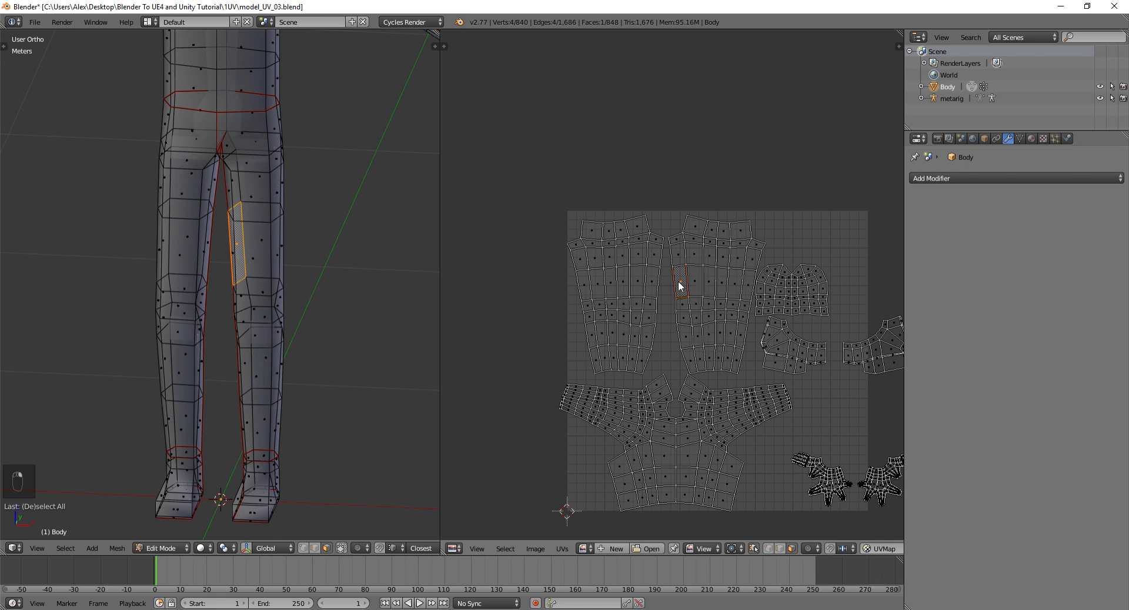
# - Try mirroring the right-hand leg island along X and compare its thigh faces with those of the other leg island
pyautogui.press('l')
pyautogui.press('s')
pyautogui.press('x')
pyautogui.click(679, 284)
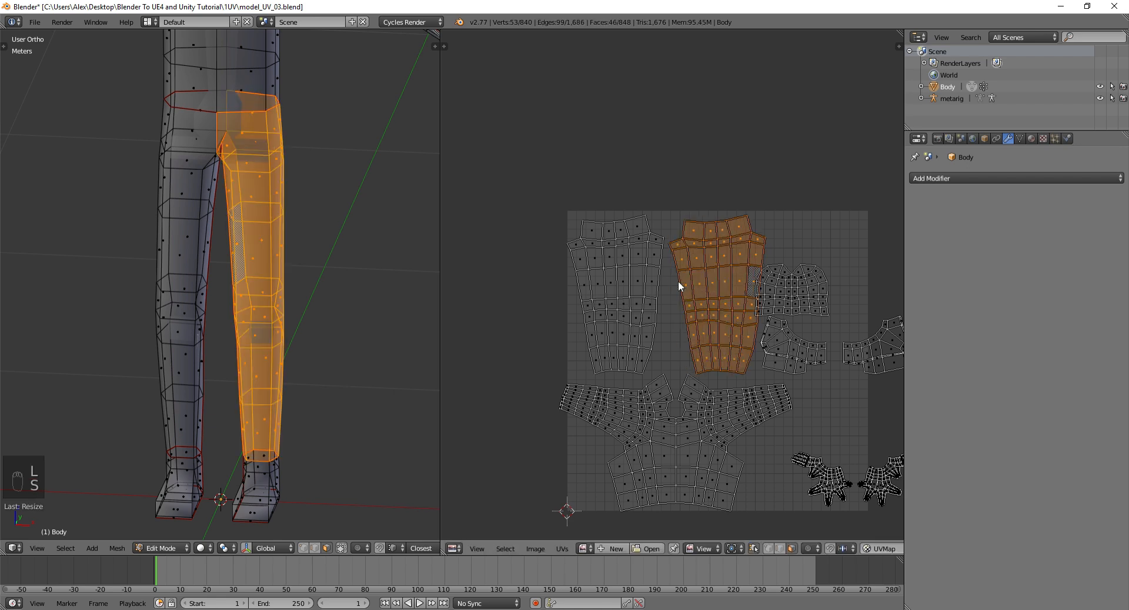
pyautogui.rightClick(679, 282)
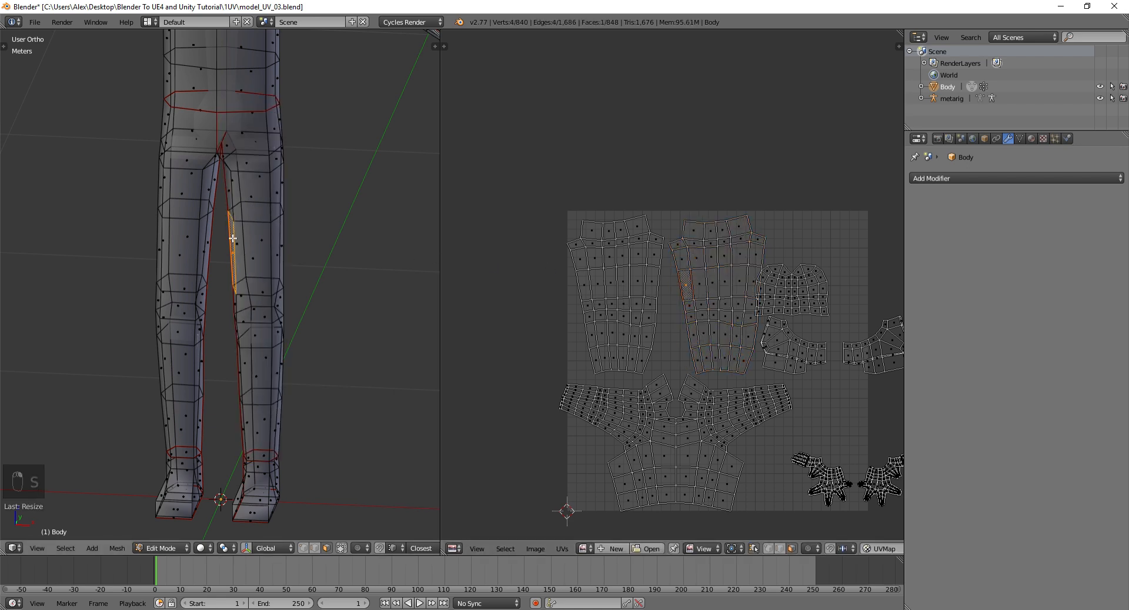
pyautogui.moveTo(364, 248); pyautogui.dragTo(302, 242, button='middle')
pyautogui.rightClick(634, 280)
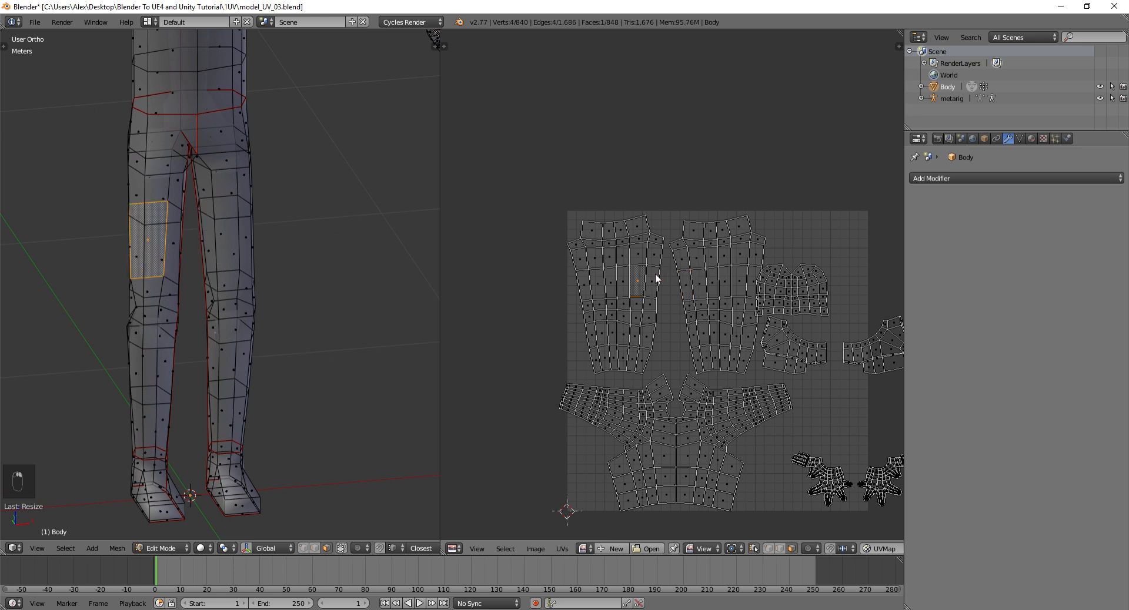
pyautogui.rightClick(711, 280)
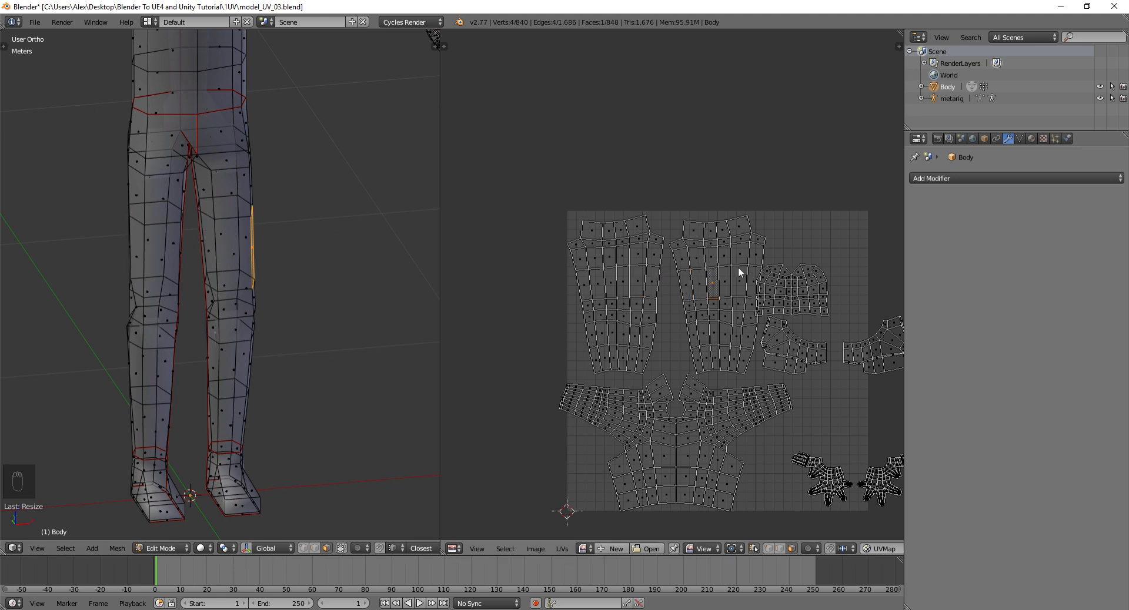
# - Undo the comparison selections and the mirroring of the right-hand leg island
pyautogui.hotkey('ctrl', 'z')
pyautogui.hotkey('ctrl', 'z')
pyautogui.hotkey('ctrl', 'z')
pyautogui.hotkey('ctrl', 'z')
pyautogui.hotkey('ctrl', 'z')
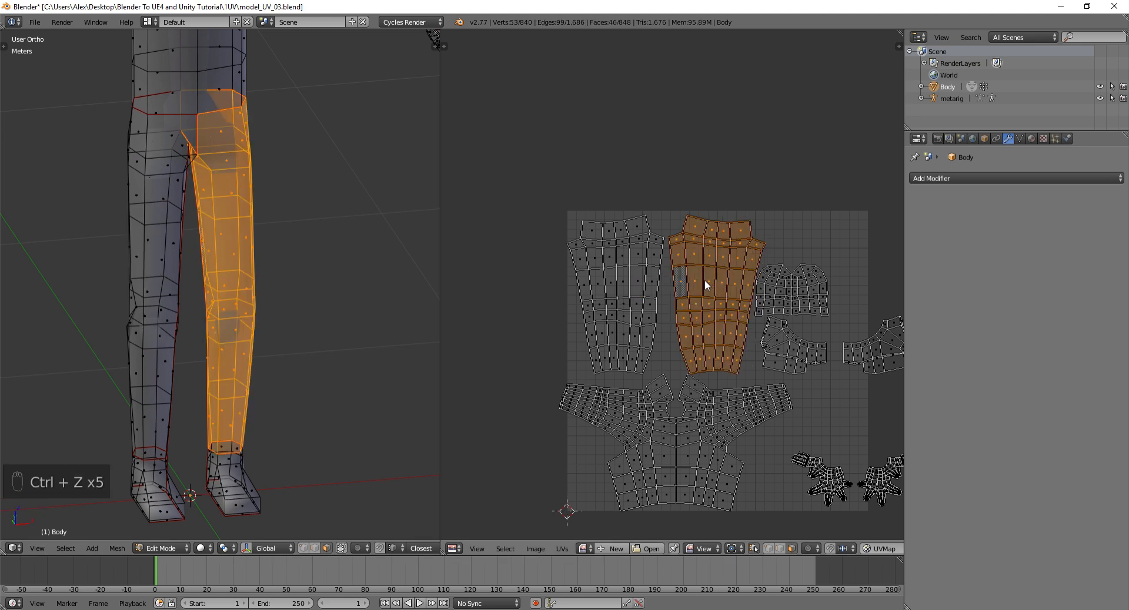
# - Mirror the right-hand leg island along X, then select the left-hand leg island and mirror it along X as well
pyautogui.moveTo(715, 274); pyautogui.dragTo(701, 271, button='middle')
pyautogui.press('s')
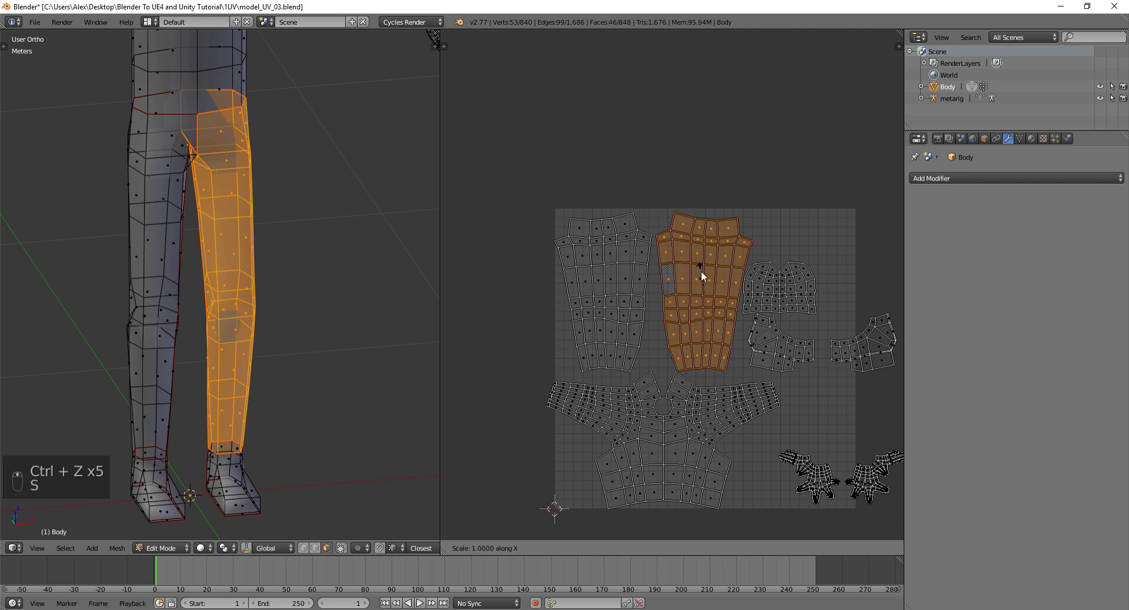
pyautogui.click(701, 271)
pyautogui.rightClick(633, 264)
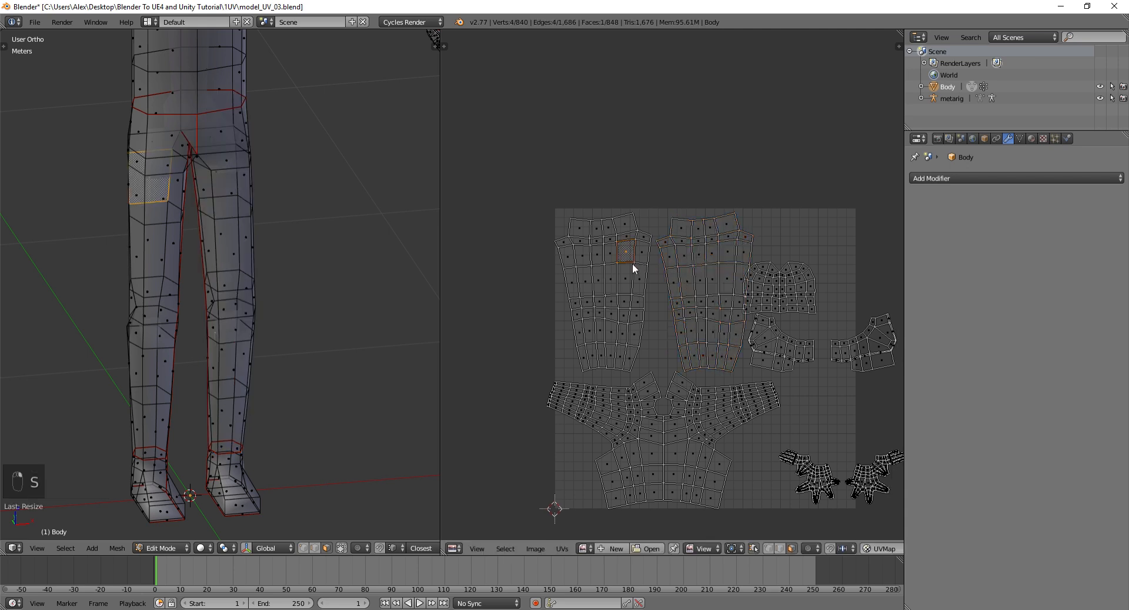
pyautogui.press('l')
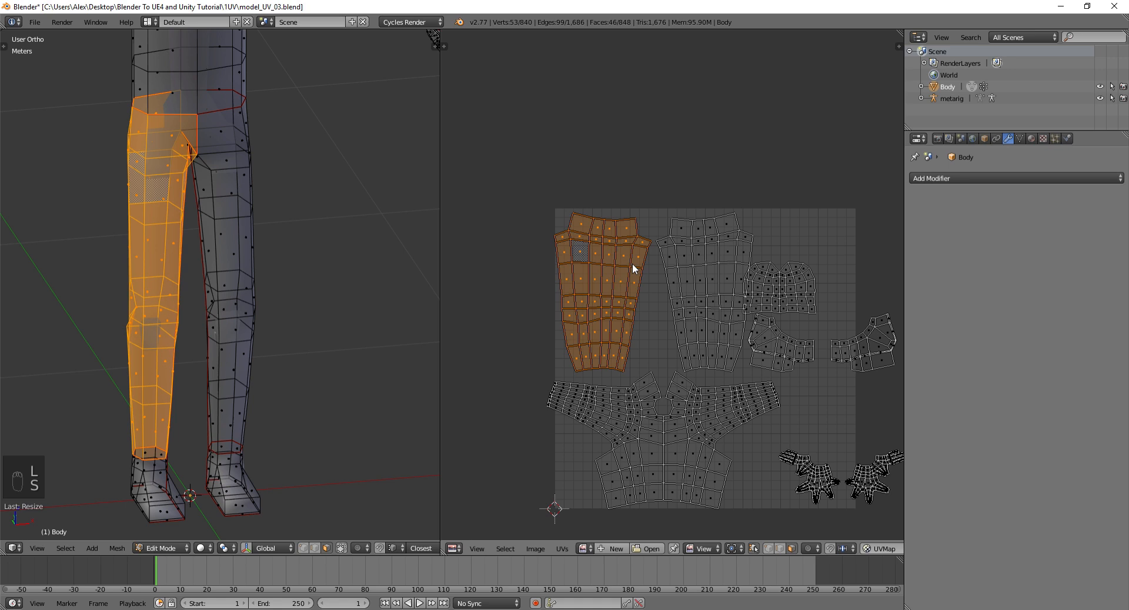
# - Select the whole right-hand leg island and move it slightly along X toward the other leg island
pyautogui.rightClick(682, 265)
pyautogui.press('l')
pyautogui.press('g')
pyautogui.press('x')
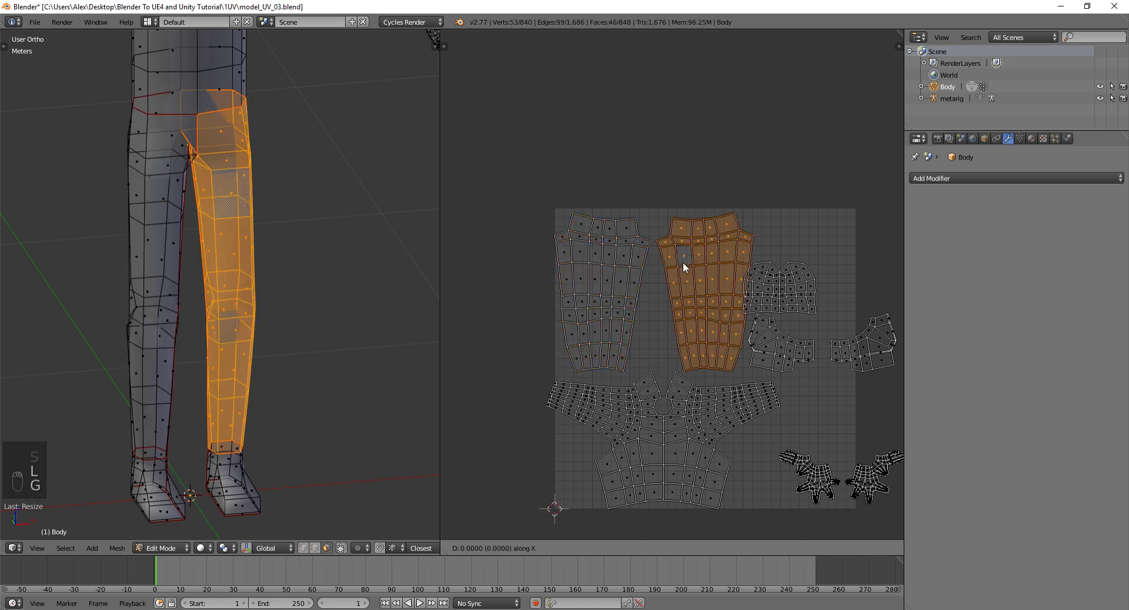
pyautogui.click(681, 263)
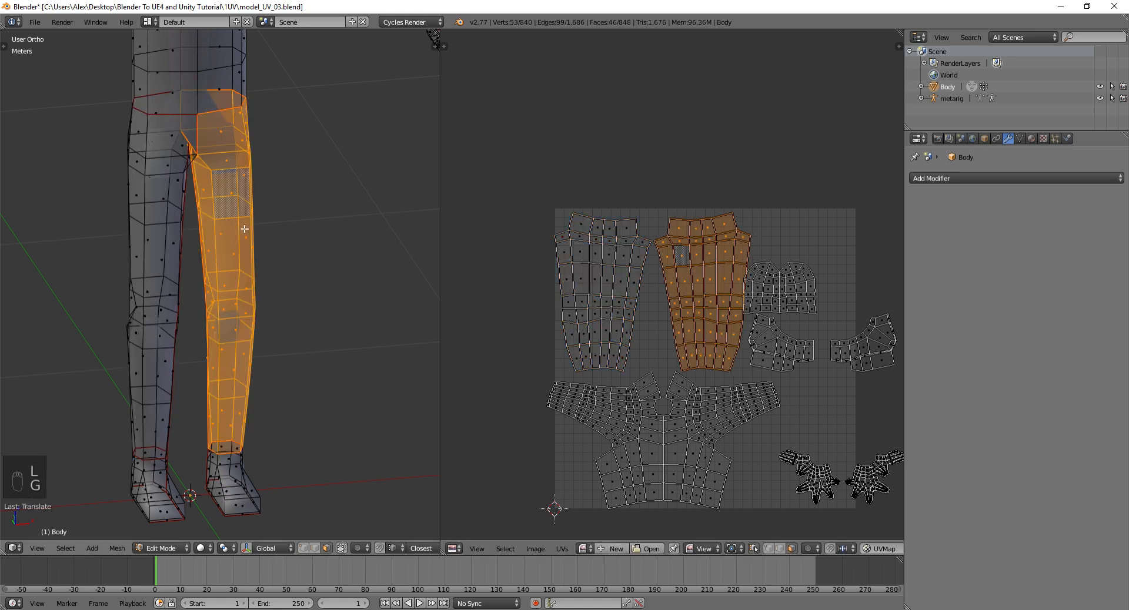
# - Compare the inner, outer and front thigh faces of both leg islands with the model seen from the front
pyautogui.moveTo(329, 282); pyautogui.dragTo(388, 288, button='middle')
pyautogui.rightClick(676, 284)
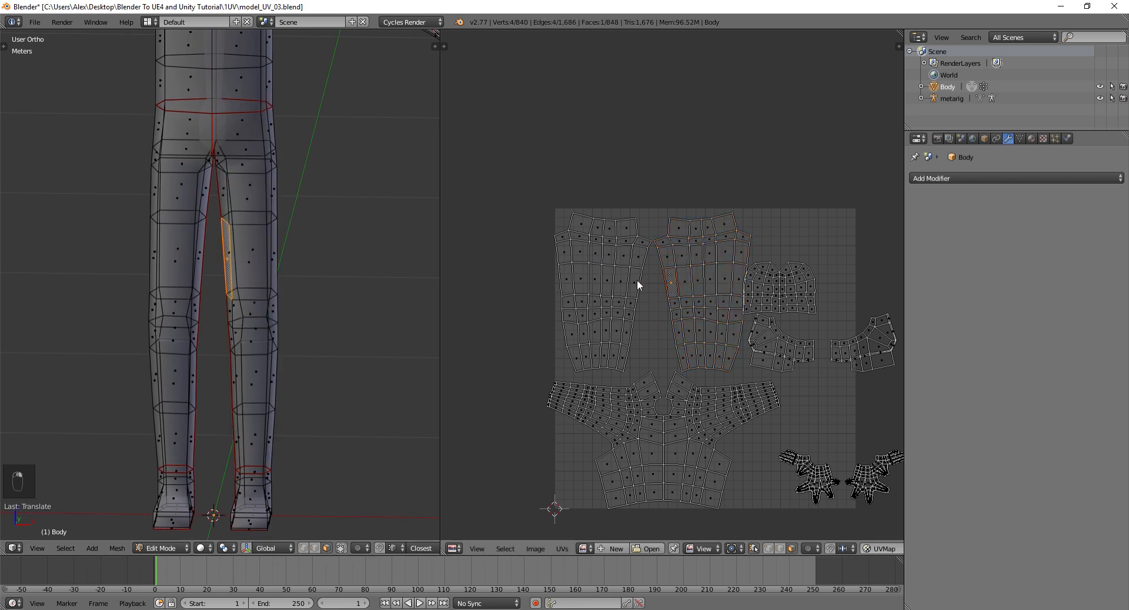
pyautogui.rightClick(637, 282)
pyautogui.rightClick(670, 281)
pyautogui.rightClick(735, 276)
pyautogui.rightClick(608, 277)
pyautogui.rightClick(726, 274)
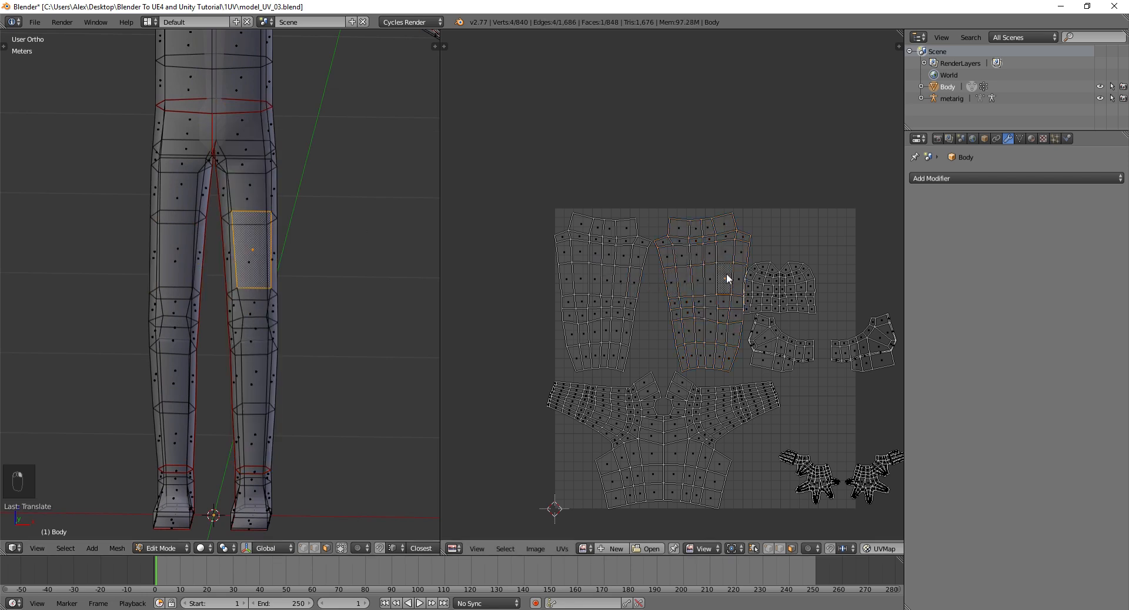
# - Select both leg islands together and shift them slightly along X away from the head island
pyautogui.keyDown('shift'); pyautogui.rightClick(610, 277); pyautogui.keyUp('shift')
pyautogui.hotkey('ctrl', 'l')
pyautogui.press('g')
pyautogui.press('x')
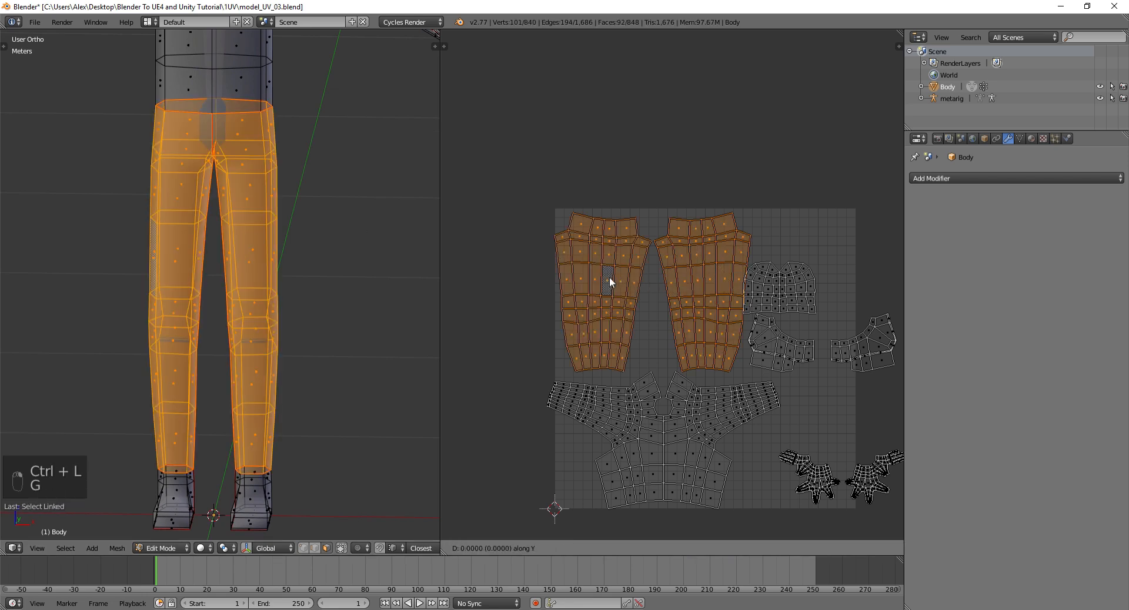
pyautogui.rightClick(600, 277)
pyautogui.press('g')
pyautogui.click(588, 274)
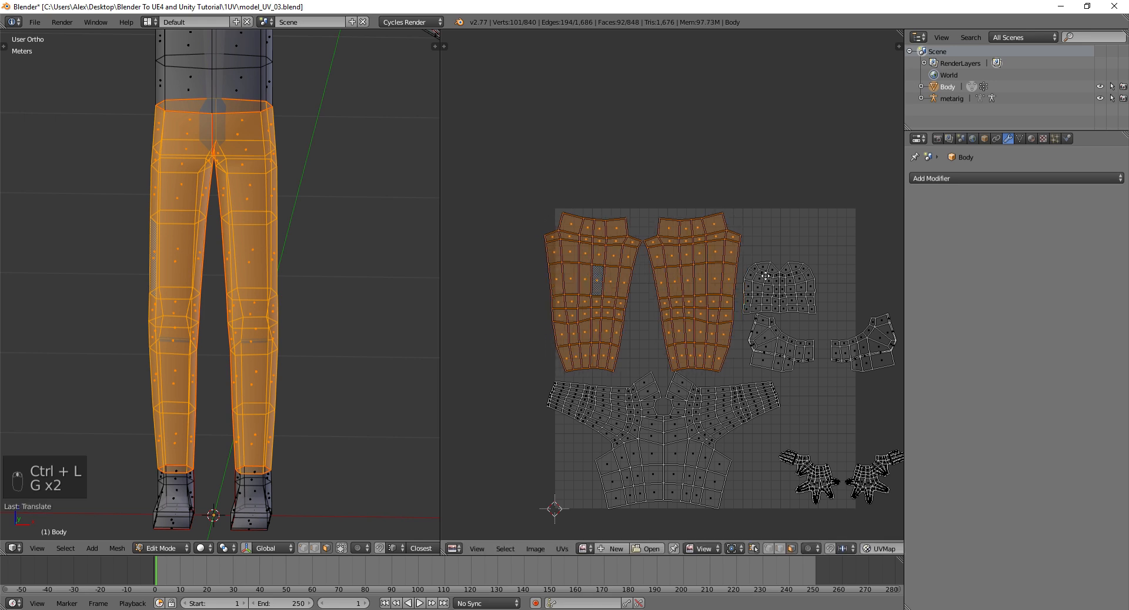
# - Examine faces on both sides of the head island to see which sides of the model's head they cover
pyautogui.moveTo(765, 275); pyautogui.dragTo(684, 295, button='middle')
pyautogui.rightClick(704, 310)
pyautogui.keyDown('shift'); pyautogui.moveTo(223, 163); pyautogui.dragTo(225, 456, button='middle'); pyautogui.keyUp('shift')
pyautogui.keyDown('shift'); pyautogui.moveTo(339, 276); pyautogui.dragTo(345, 347, button='middle'); pyautogui.keyUp('shift')
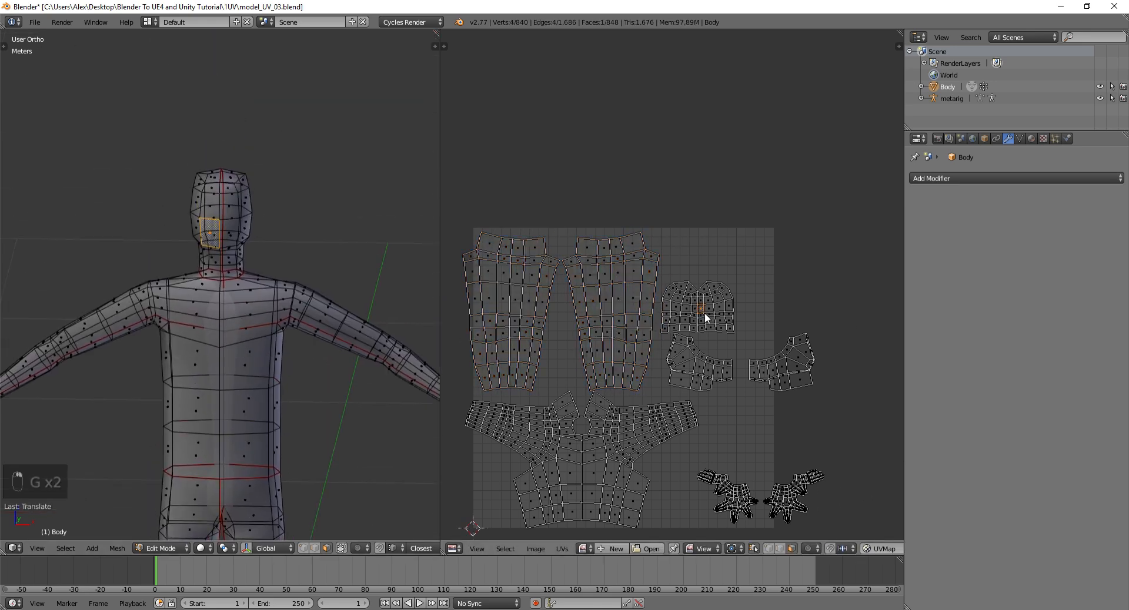
pyautogui.scroll(3, 704, 313)
pyautogui.rightClick(717, 329)
pyautogui.rightClick(754, 330)
pyautogui.rightClick(708, 331)
pyautogui.rightClick(679, 330)
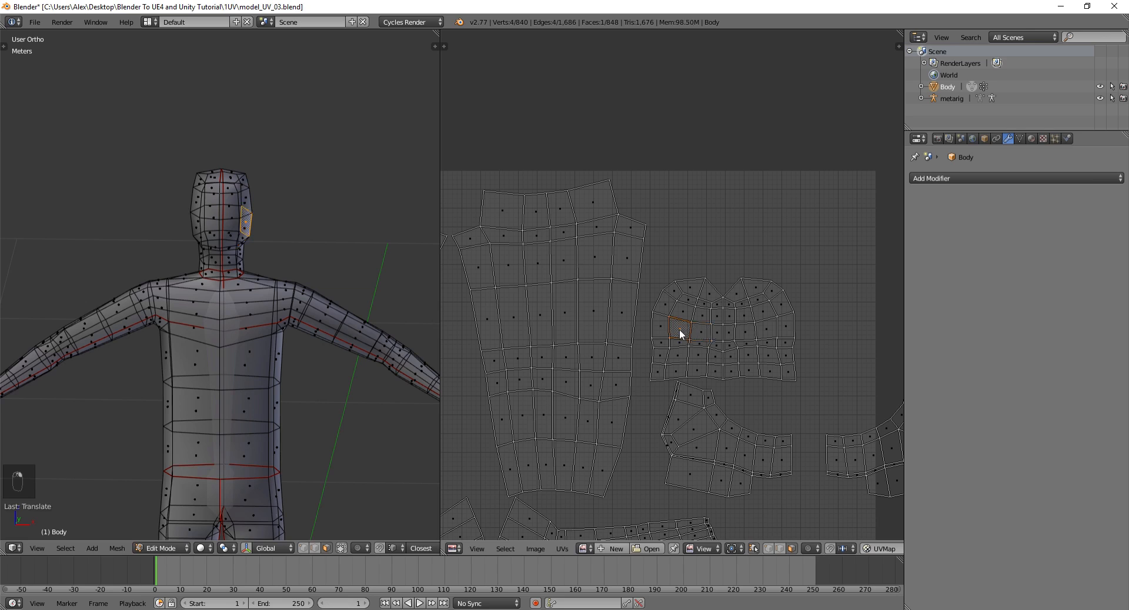
pyautogui.rightClick(795, 329)
# - Select the whole head island and mirror it along X
pyautogui.rightClick(743, 337)
pyautogui.press('l')
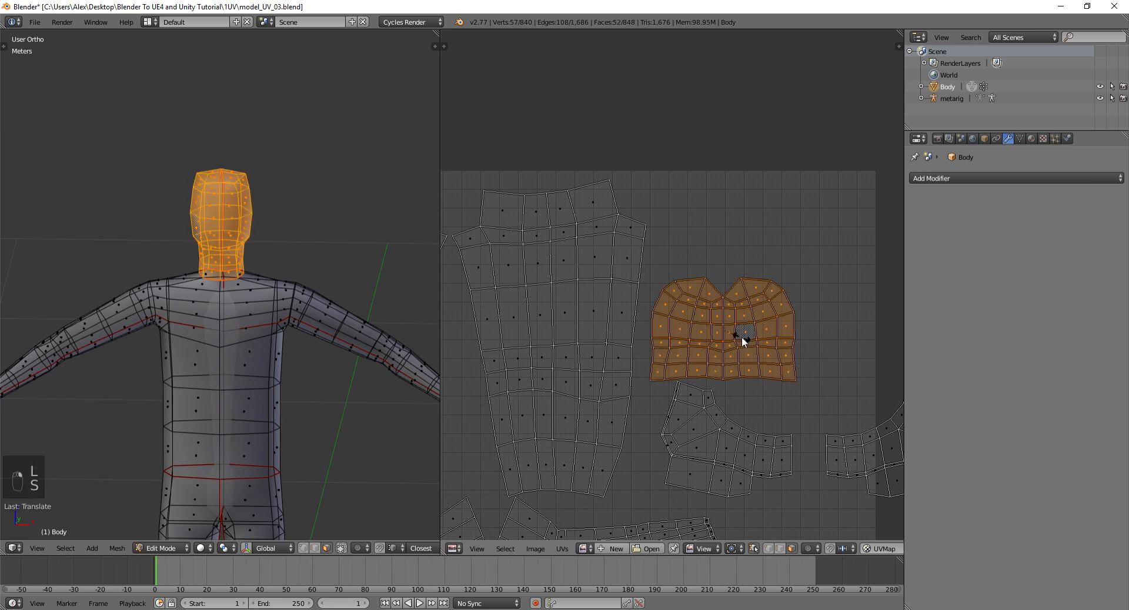
pyautogui.press('s')
pyautogui.click(742, 337)
pyautogui.scroll(-3, 743, 337)
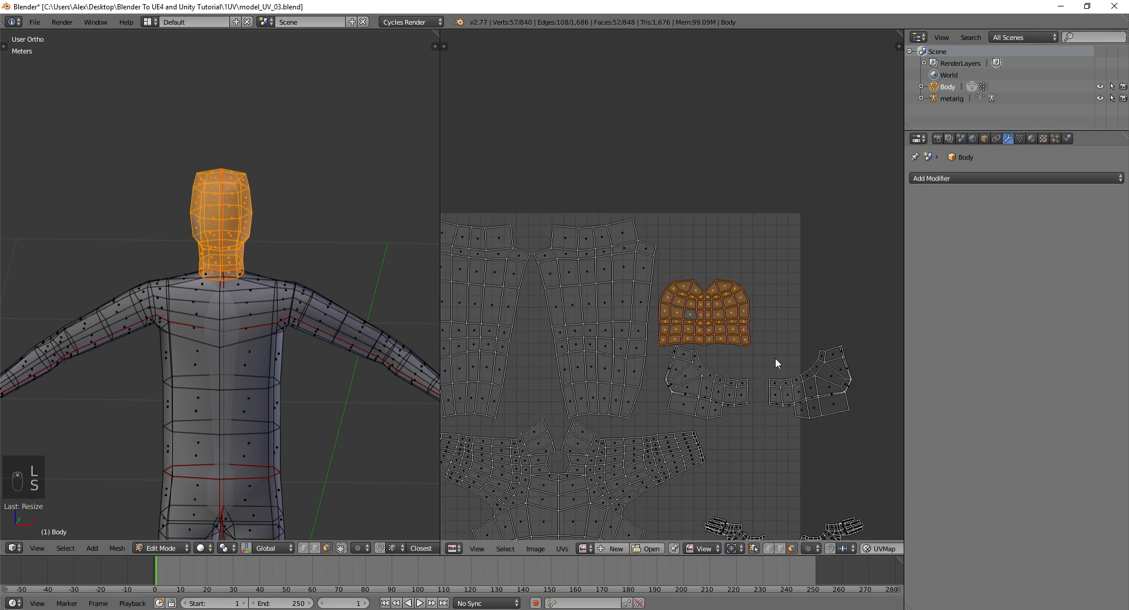
# - Examine faces on both foot islands to see which foot of the model each one covers
pyautogui.rightClick(653, 355)
pyautogui.scroll(-4, 240, 307)
pyautogui.scroll(-1, 241, 307)
pyautogui.keyDown('shift'); pyautogui.moveTo(254, 331); pyautogui.dragTo(255, 265, button='middle'); pyautogui.keyUp('shift')
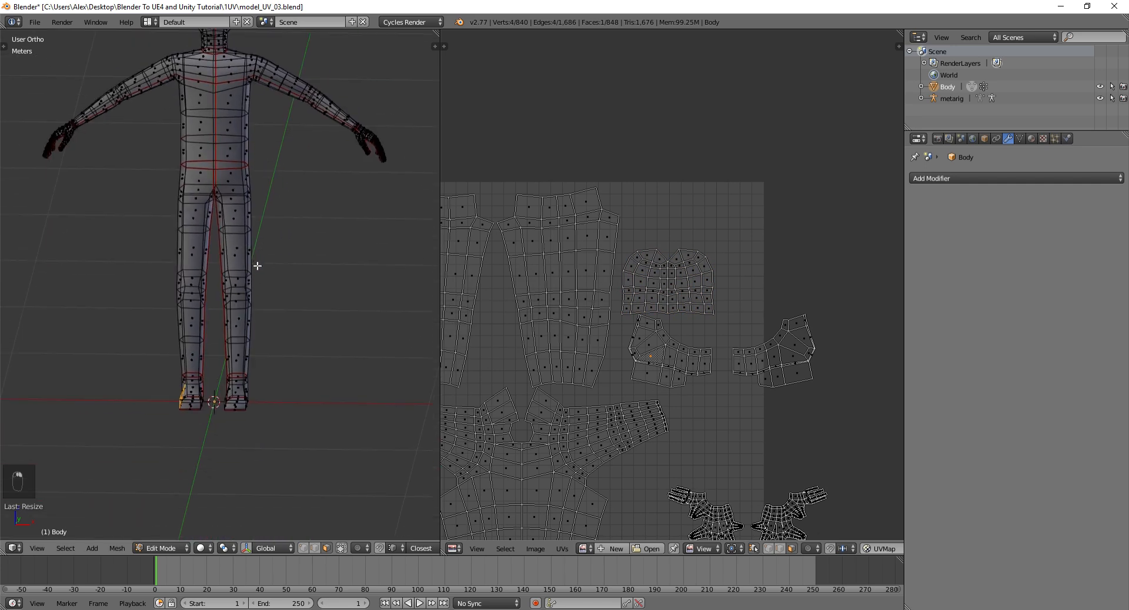
pyautogui.scroll(2, 254, 264)
pyautogui.rightClick(788, 365)
pyautogui.rightClick(694, 364)
pyautogui.rightClick(774, 364)
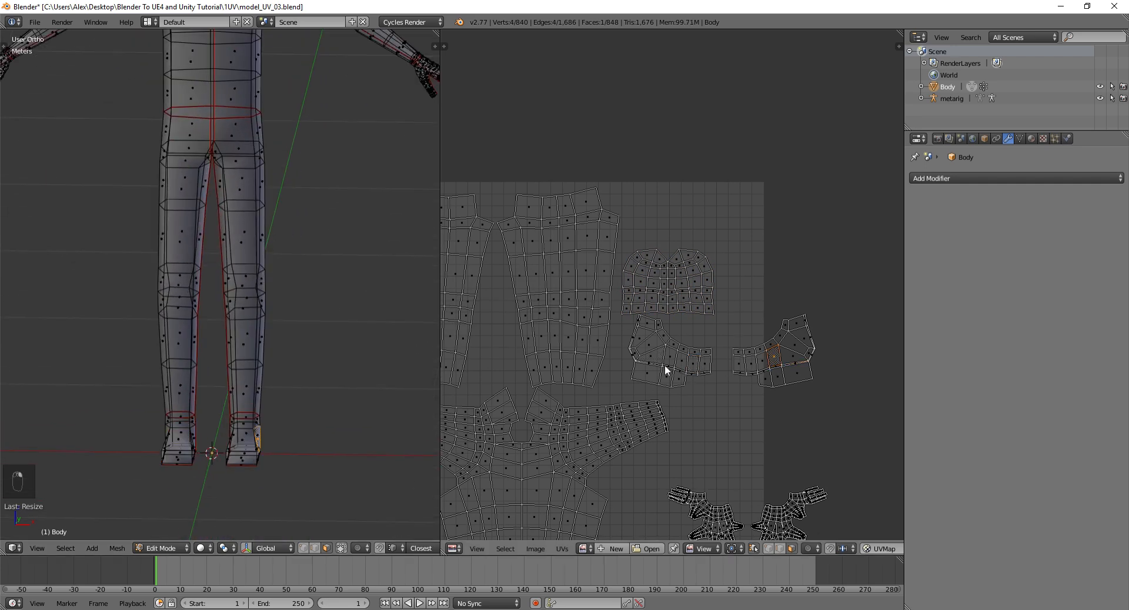
# - Select the whole foot island under the head island and mirror it along X with a scale of -1
pyautogui.rightClick(665, 366)
pyautogui.hotkey('ctrl', 'l')
pyautogui.write('s')
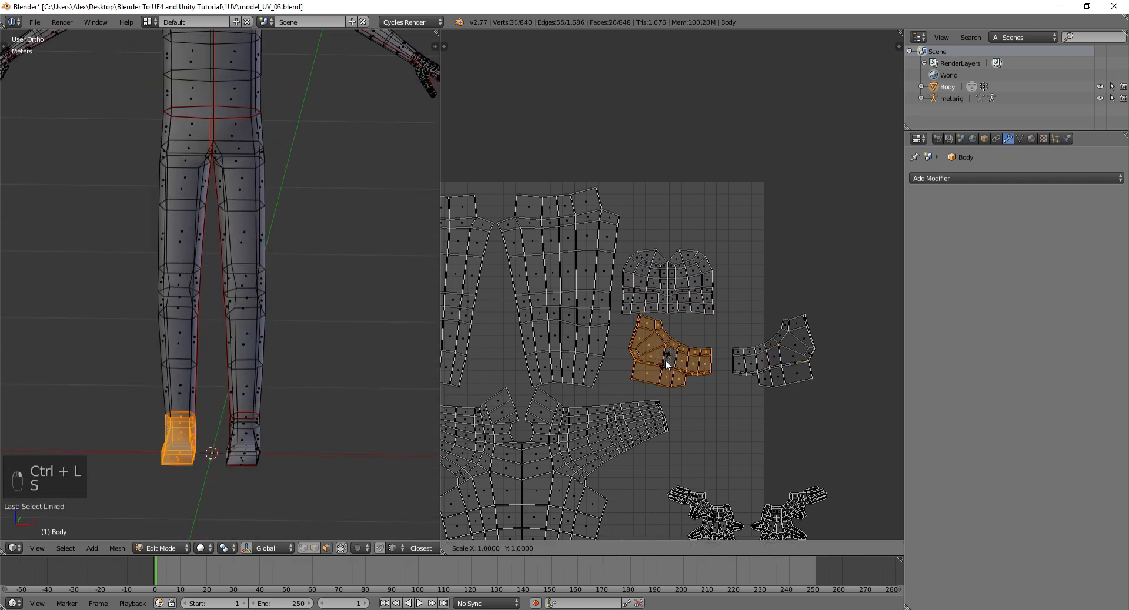
pyautogui.write('x-1')
pyautogui.press('Return')
# - Select the other foot's whole island, beyond the UV square's edge, and mirror it along X with a scale of -1
pyautogui.rightClick(775, 360)
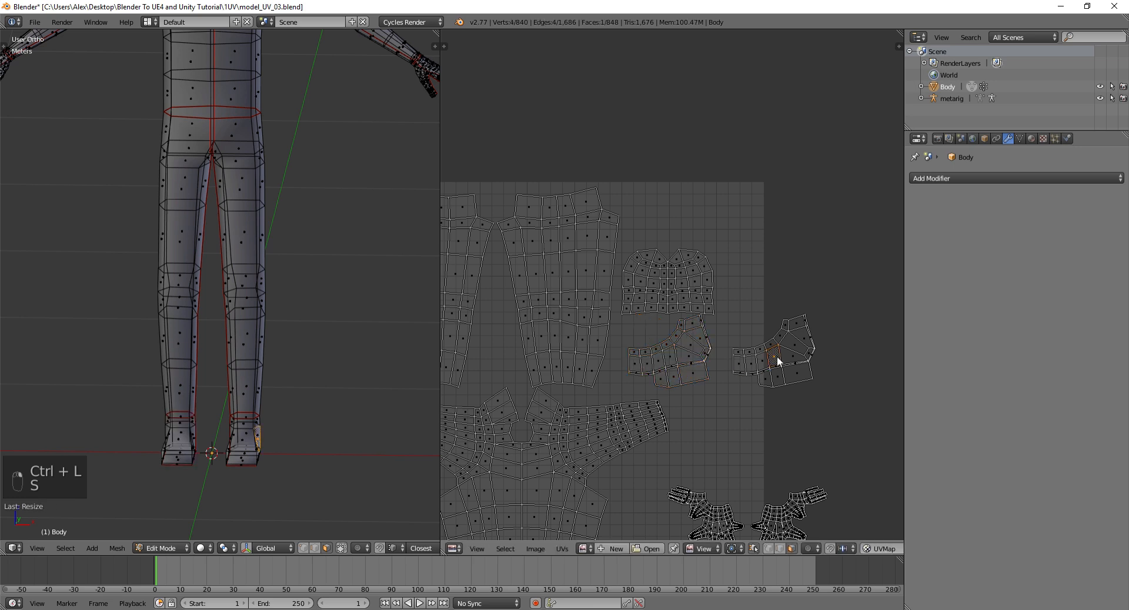
pyautogui.hotkey('ctrl', 'l')
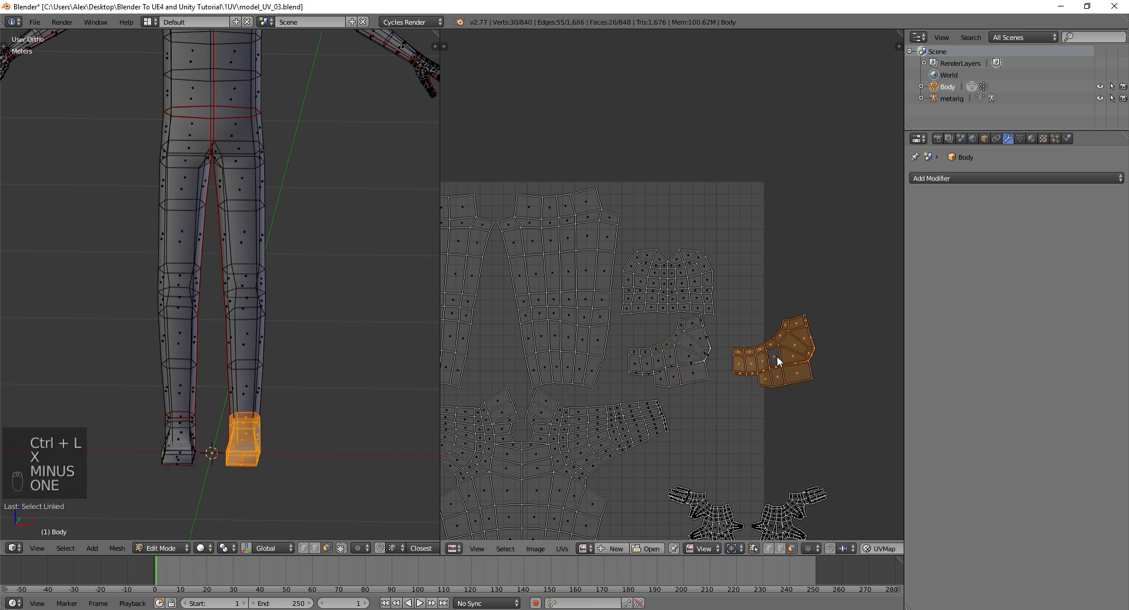
pyautogui.rightClick(778, 356)
pyautogui.write('l')
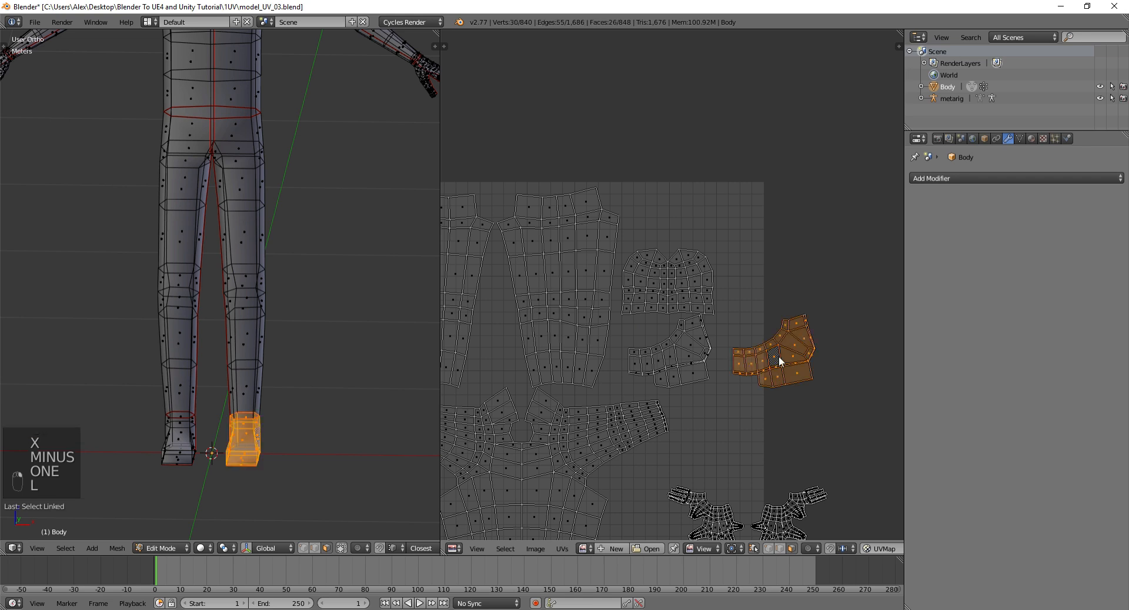
pyautogui.write('sx-1')
pyautogui.press('Return')
pyautogui.moveTo(779, 369); pyautogui.dragTo(740, 281, button='middle')
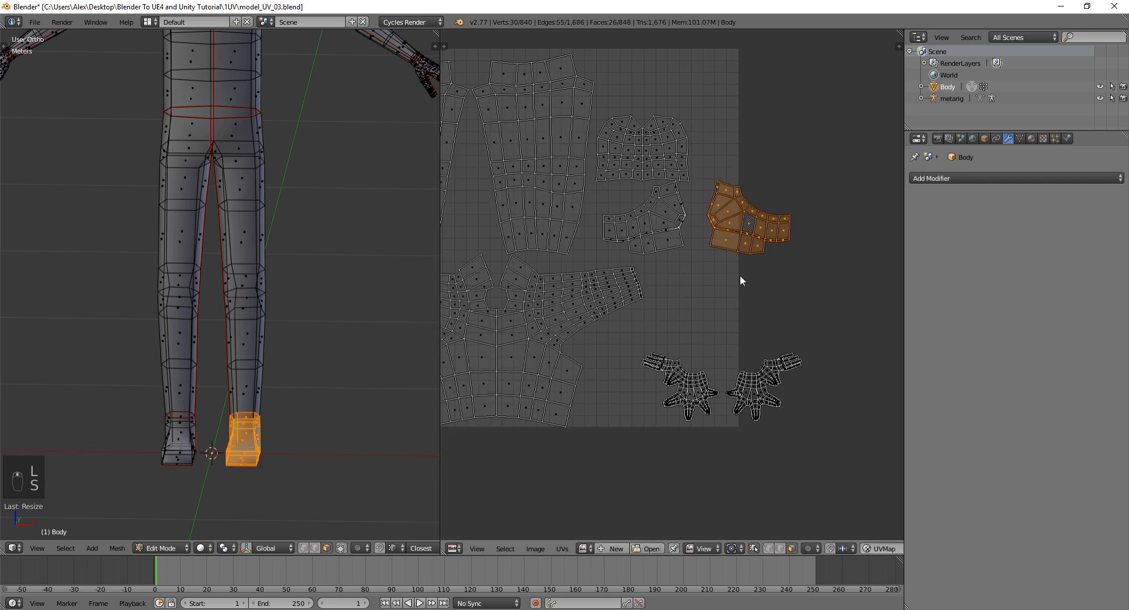
# - Check which hand of the model the hand island nearer the torso island belongs to
pyautogui.rightClick(683, 390)
pyautogui.scroll(-4, 303, 232)
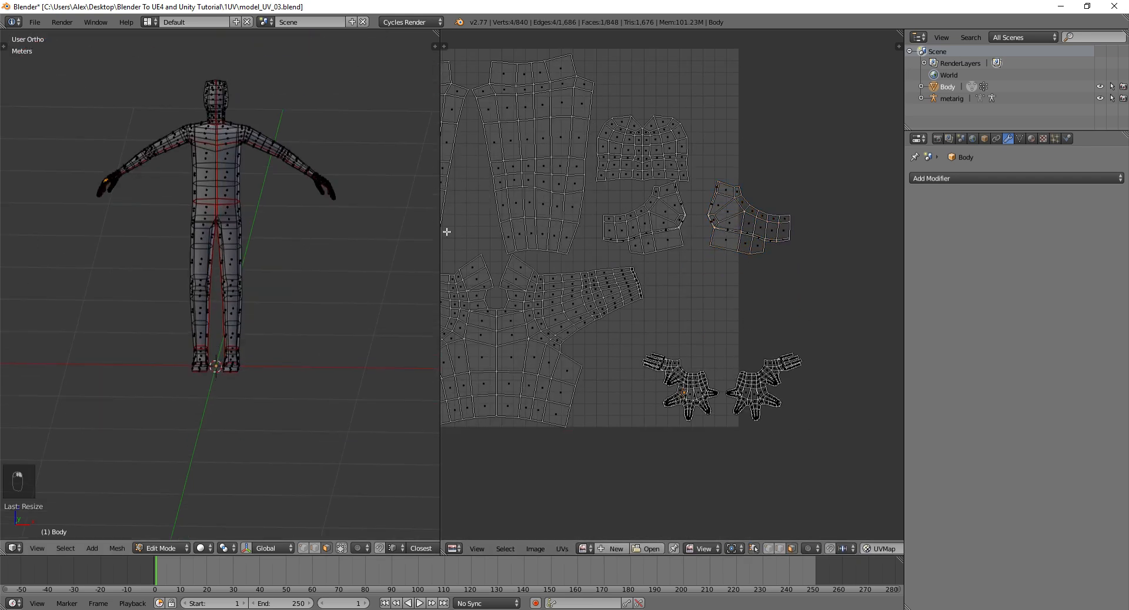
pyautogui.scroll(2, 760, 376)
pyautogui.scroll(-1, 761, 376)
pyautogui.moveTo(676, 330); pyautogui.dragTo(788, 430, button='middle')
pyautogui.scroll(-3, 695, 344)
# - Turn off UV selection sync and select the whole body mesh
pyautogui.press('a')
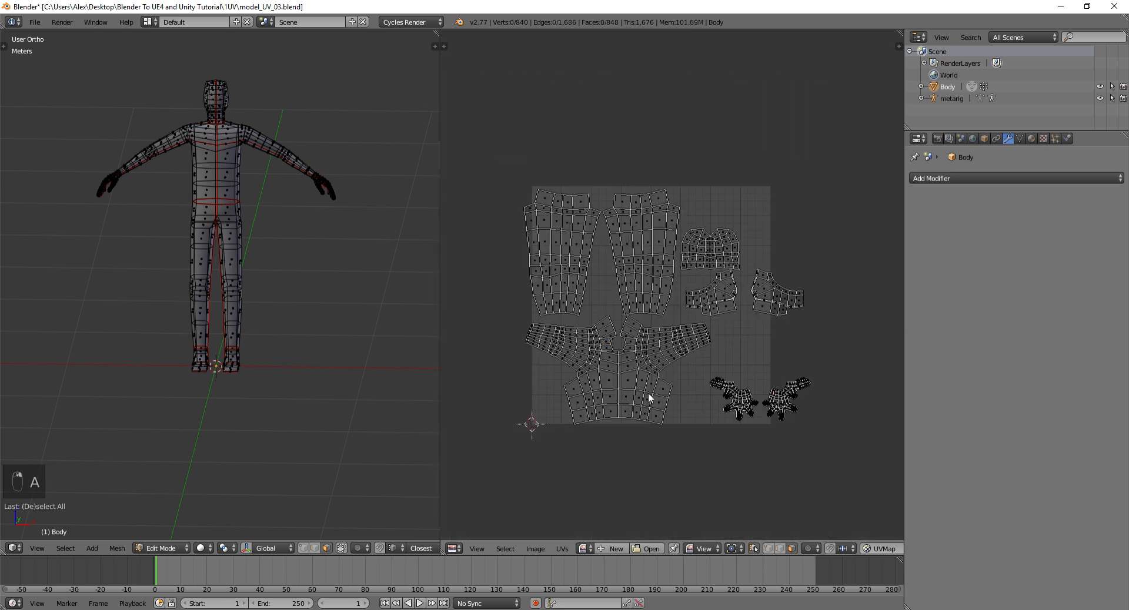
pyautogui.click(753, 549)
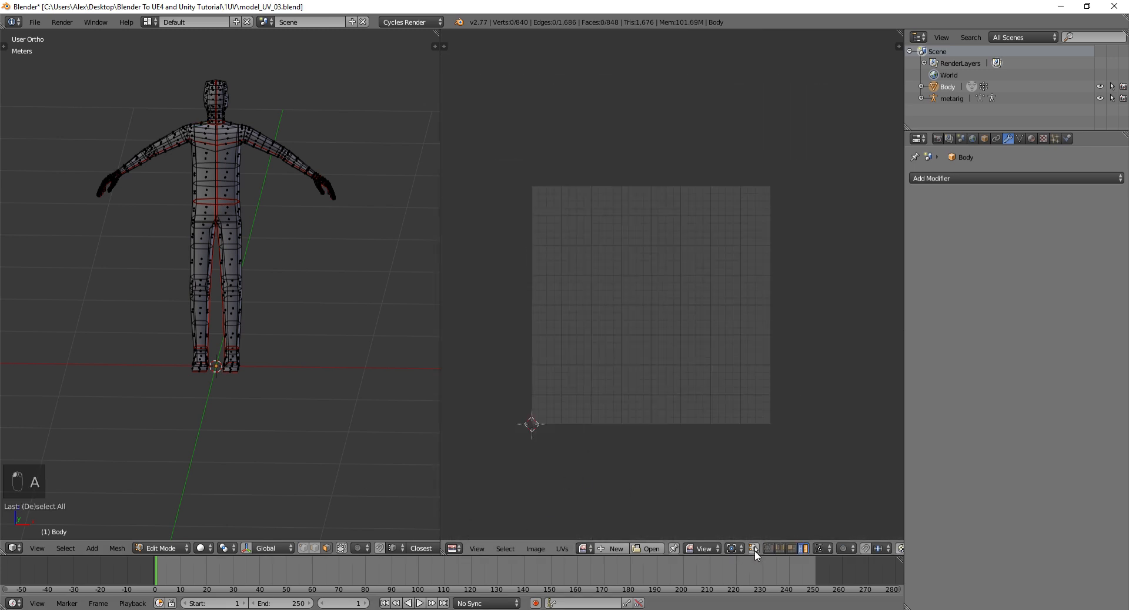
pyautogui.keyDown('shift'); pyautogui.moveTo(253, 209); pyautogui.dragTo(262, 288, button='middle'); pyautogui.keyUp('shift')
pyautogui.press('a')
# - Check island selection by picking the two leg islands, the torso island and a foot island one at a time
pyautogui.rightClick(648, 284)
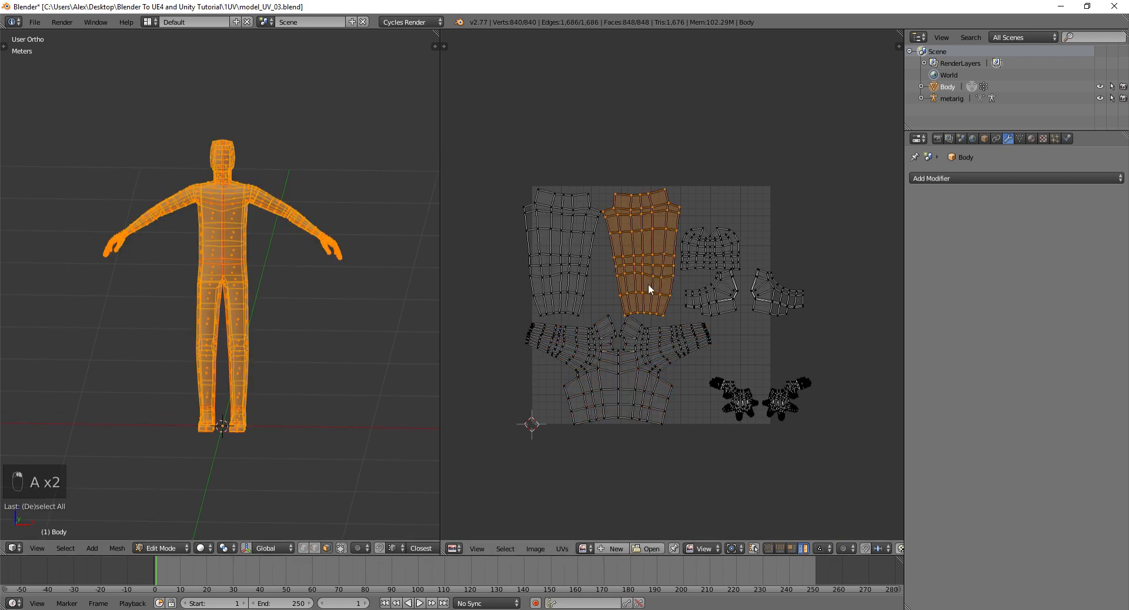
pyautogui.rightClick(562, 255)
pyautogui.rightClick(627, 368)
pyautogui.rightClick(763, 302)
# - Enlarge the head island and move it into the upper-right corner of the UV square
pyautogui.rightClick(714, 224)
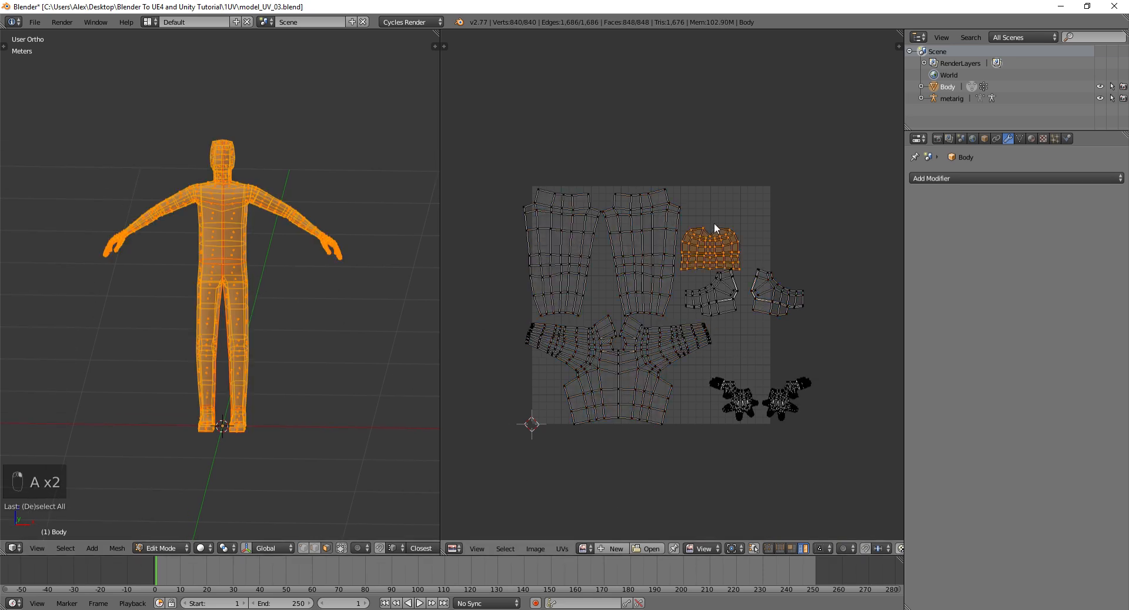
pyautogui.scroll(5, 729, 259)
pyautogui.scroll(-2, 746, 297)
pyautogui.press('s')
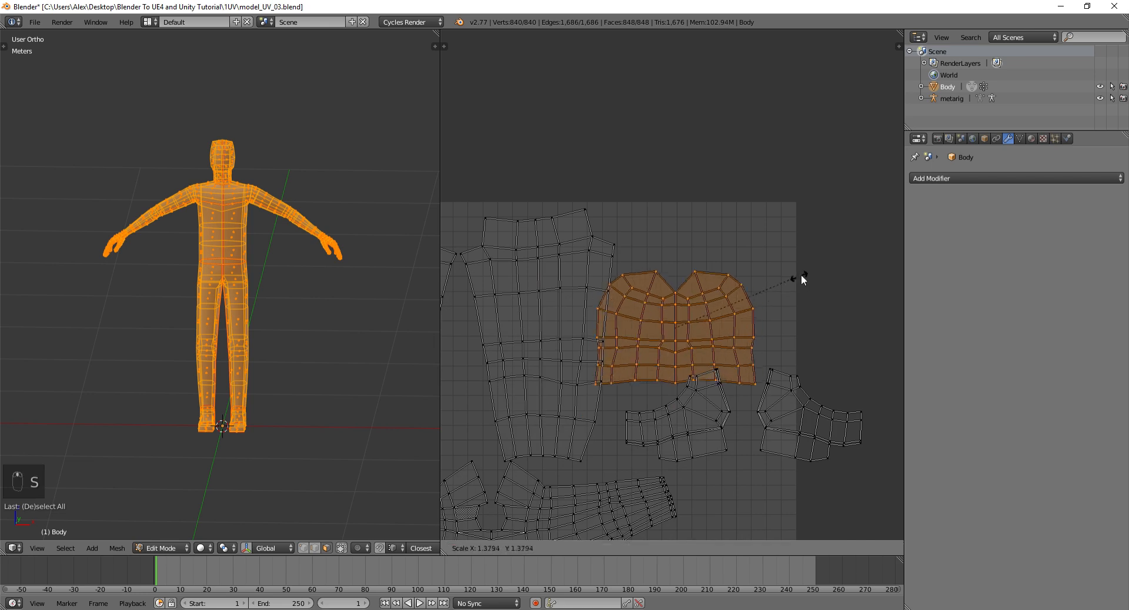
pyautogui.rightClick(805, 273)
pyautogui.press('s')
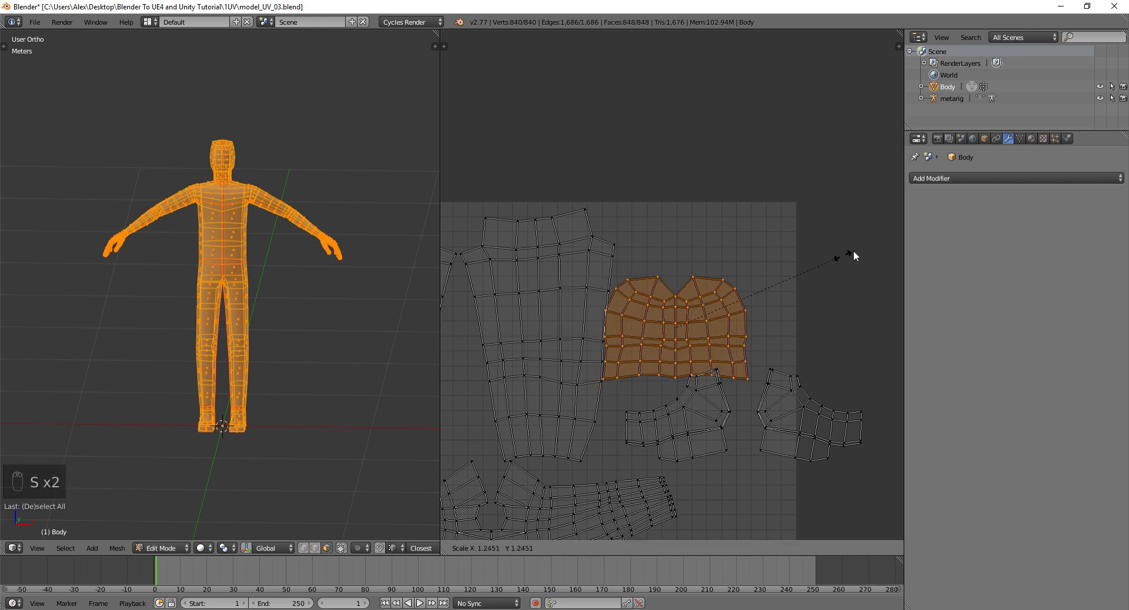
pyautogui.click(900, 223)
pyautogui.press('g')
pyautogui.click(894, 190)
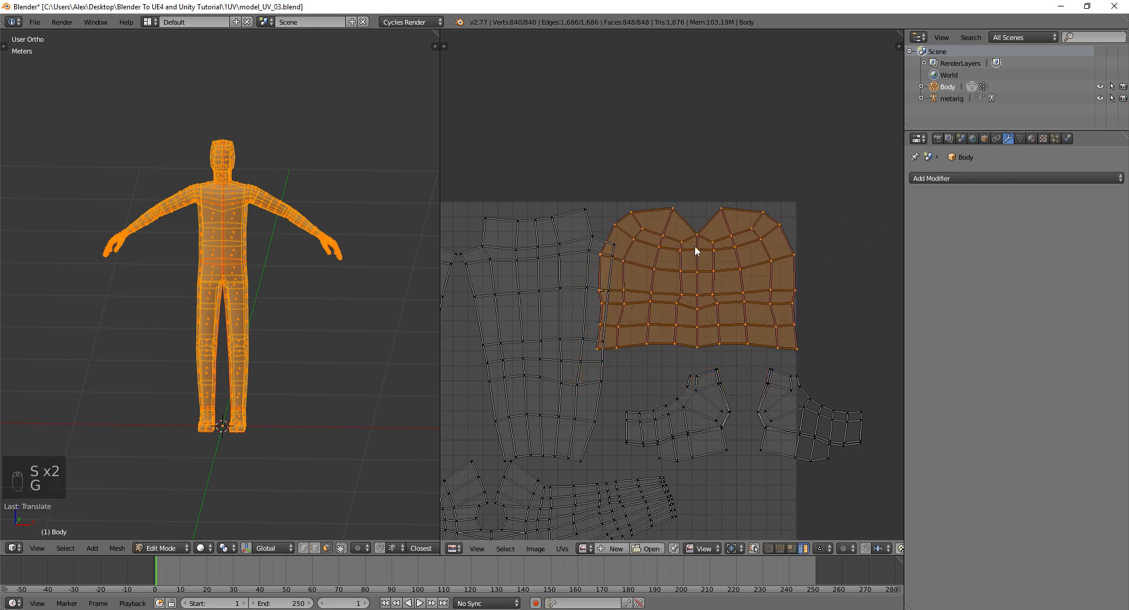
# - Apply Minimize Stretch to the enlarged head island
pyautogui.scroll(2, 703, 288)
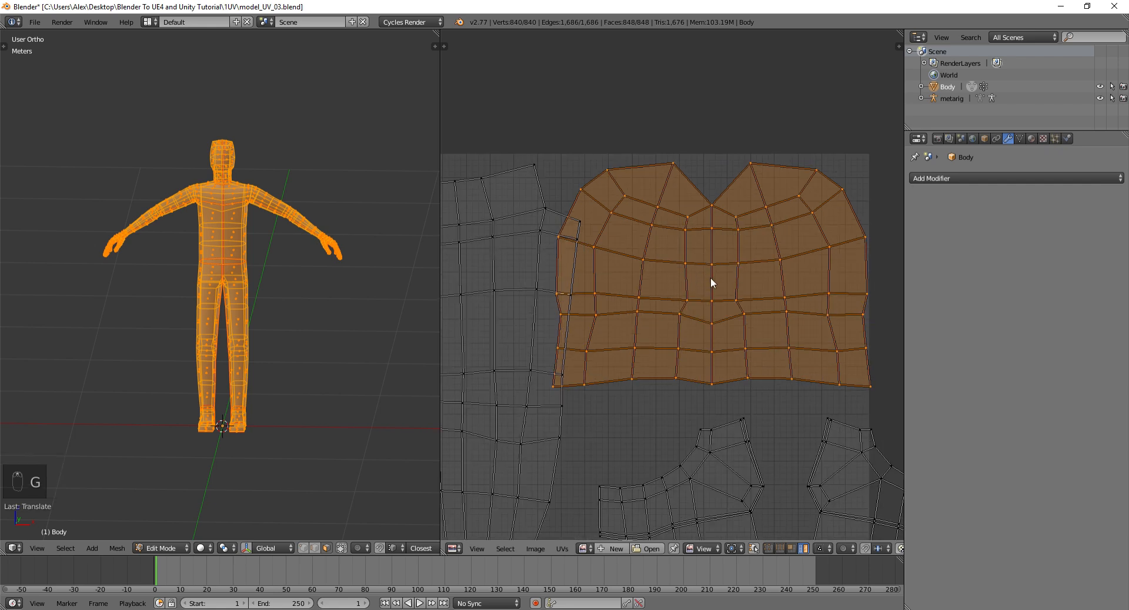
pyautogui.hotkey('ctrl', 'v')
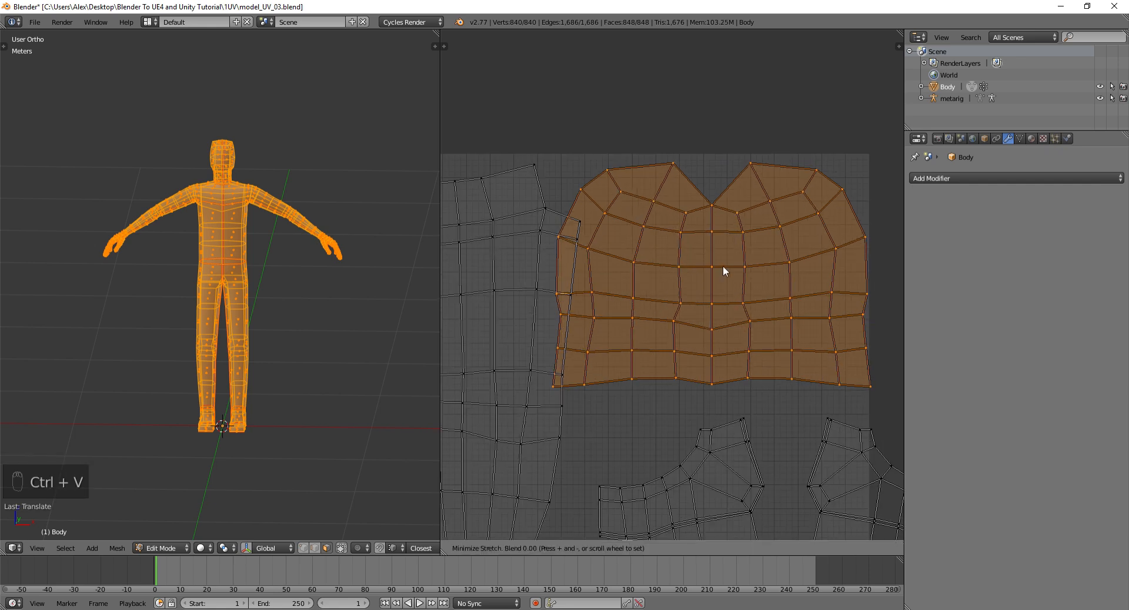
pyautogui.click(724, 264)
pyautogui.hotkey('ctrl', 'v')
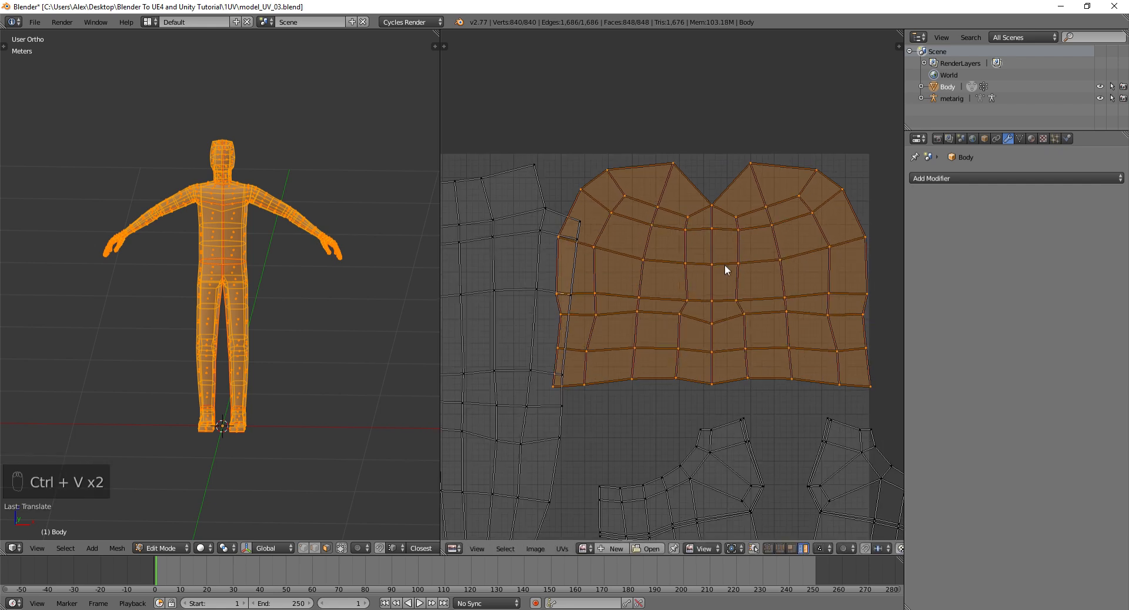
pyautogui.scroll(-6, 725, 265)
pyautogui.click(725, 264)
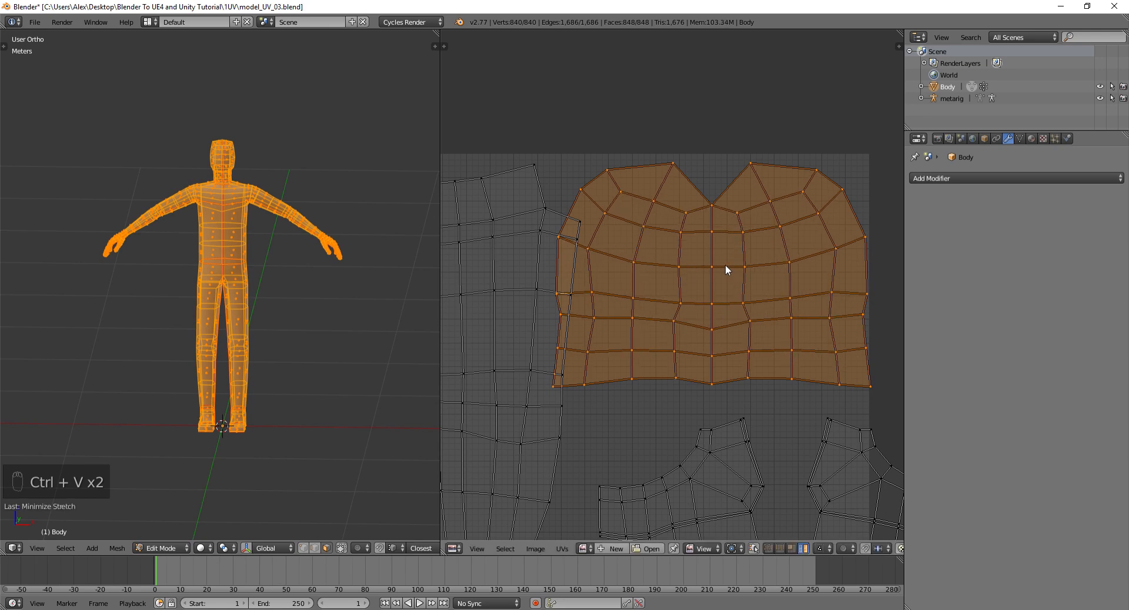
# - Nudge the head island so it sits against the upper-right corner of the UV square
pyautogui.scroll(-2, 725, 264)
pyautogui.moveTo(743, 292); pyautogui.dragTo(719, 262, button='middle')
pyautogui.press('g')
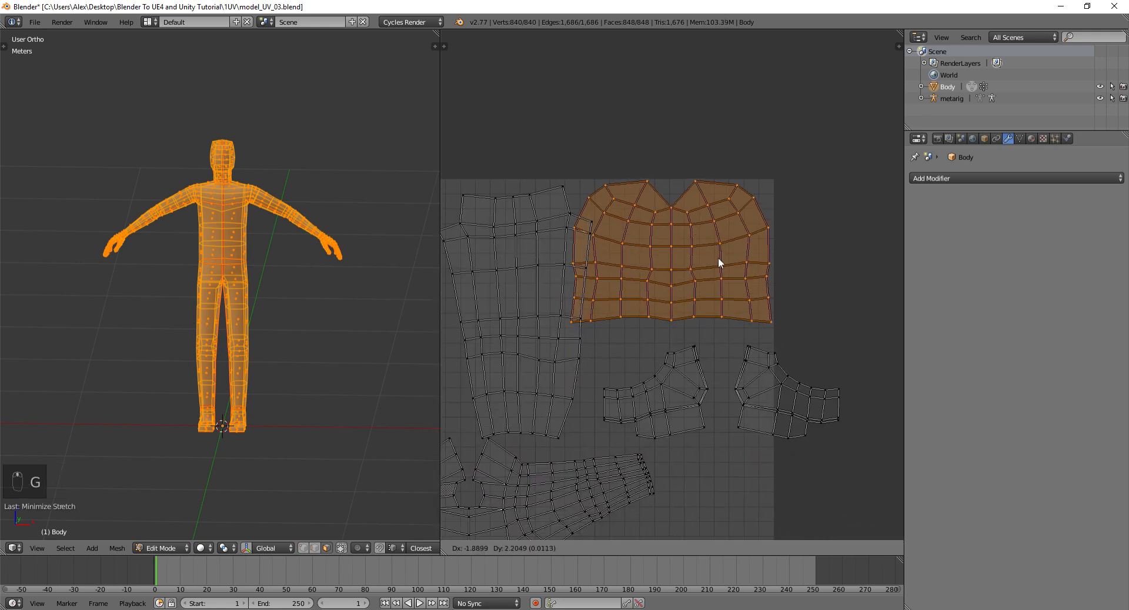
pyautogui.click(719, 256)
pyautogui.moveTo(778, 311); pyautogui.dragTo(816, 281, button='middle')
pyautogui.scroll(-3, 816, 281)
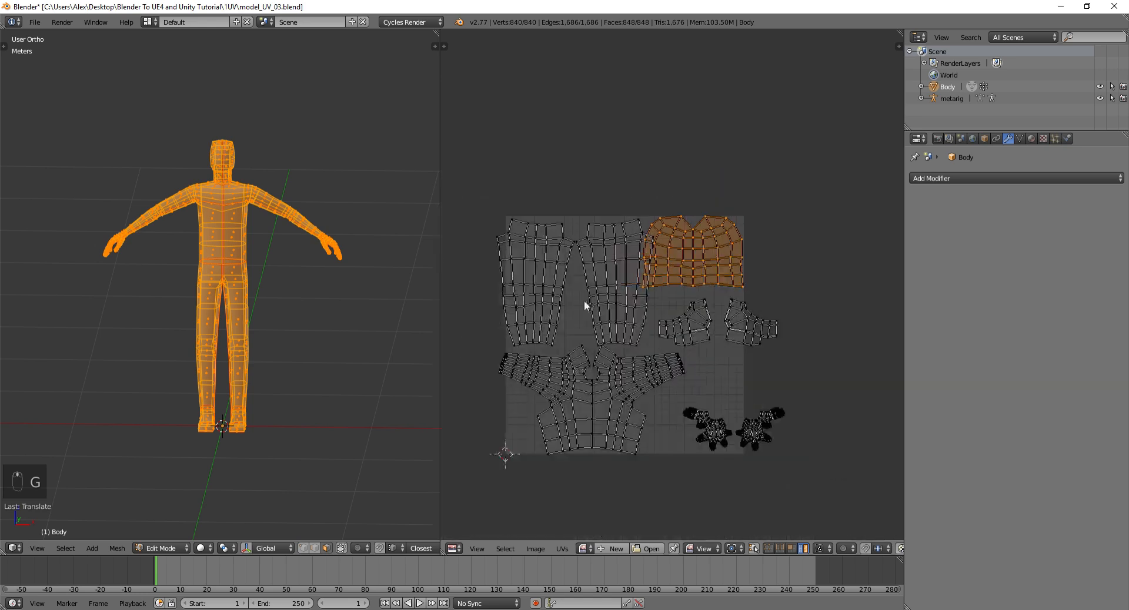
# - Select the leg, torso, foot and hand islands together, leaving out the head island
pyautogui.rightClick(584, 301)
pyautogui.keyDown('shift'); pyautogui.rightClick(571, 298); pyautogui.keyUp('shift')
pyautogui.keyDown('shift'); pyautogui.rightClick(612, 397); pyautogui.keyUp('shift')
pyautogui.keyDown('shift'); pyautogui.rightClick(691, 332); pyautogui.keyUp('shift')
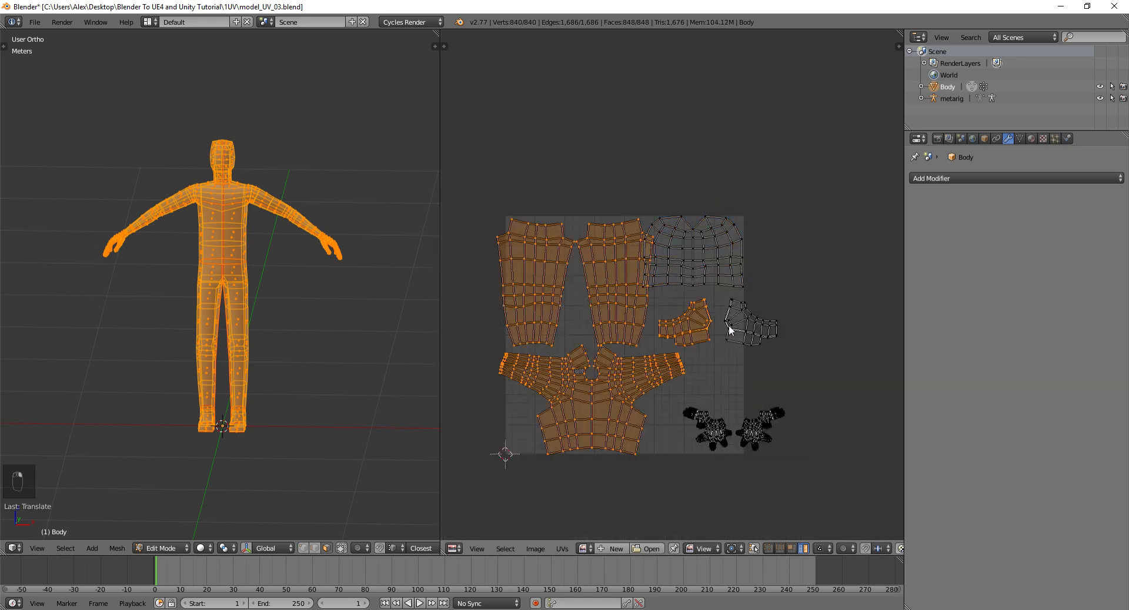
pyautogui.keyDown('shift'); pyautogui.rightClick(732, 327); pyautogui.keyUp('shift')
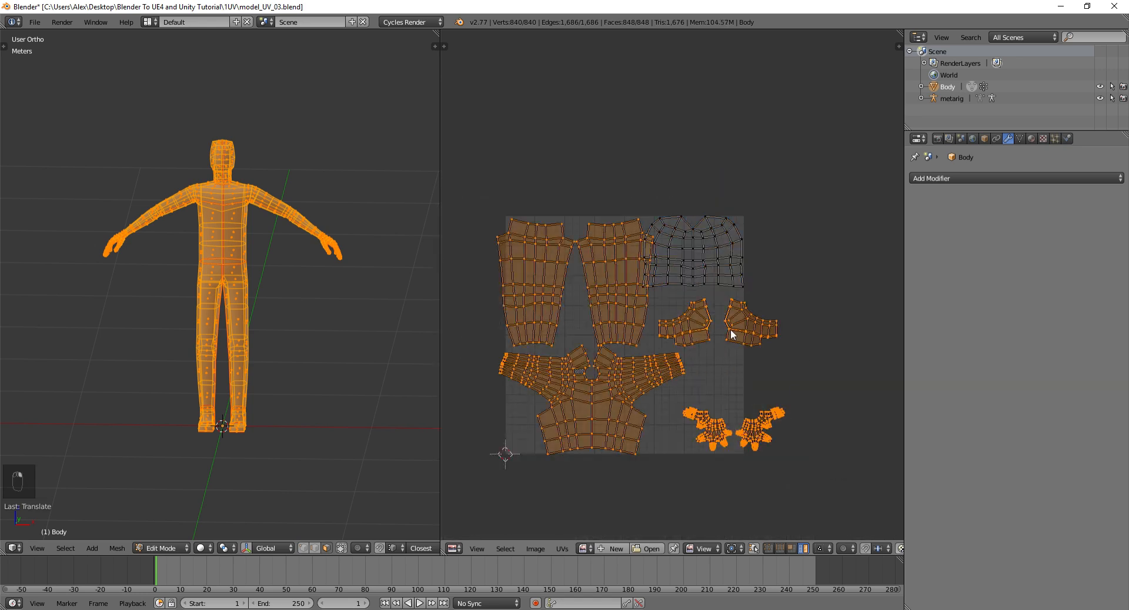
# - Move the foot island inside the UV square slightly towards the leg islands
pyautogui.rightClick(692, 320)
pyautogui.rightClick(703, 318)
pyautogui.press('g')
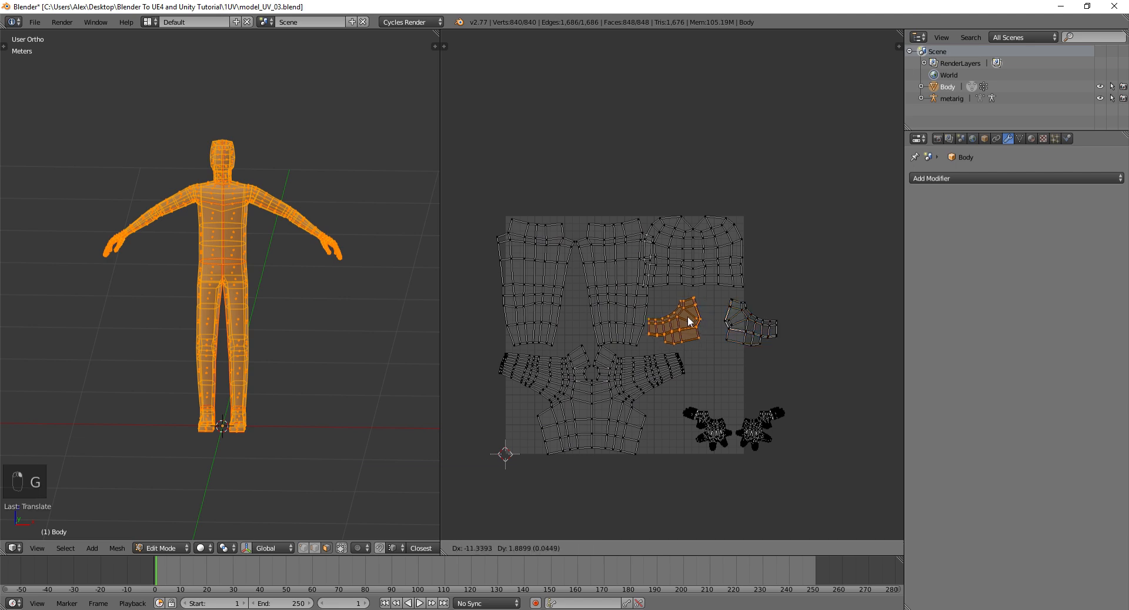
pyautogui.click(687, 316)
# - Try moving the other foot island closer to the first one, and undo the move
pyautogui.rightClick(721, 318)
pyautogui.press('g')
pyautogui.moveTo(727, 340); pyautogui.dragTo(726, 322, button='middle')
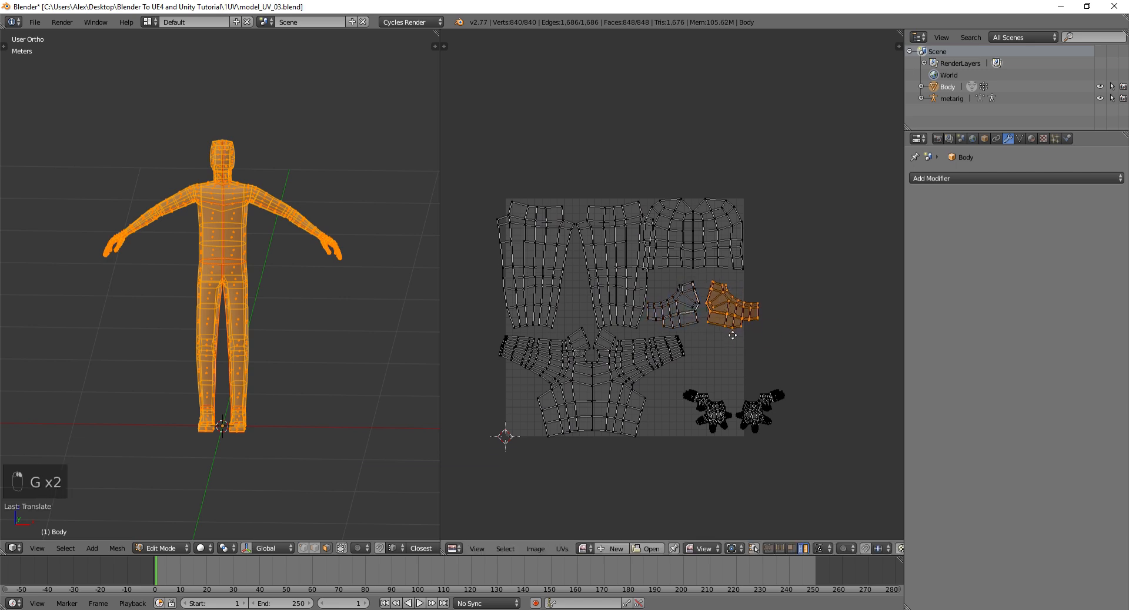
pyautogui.hotkey('ctrl', 'z')
pyautogui.scroll(1, 751, 318)
pyautogui.hotkey('ctrl', 'z')
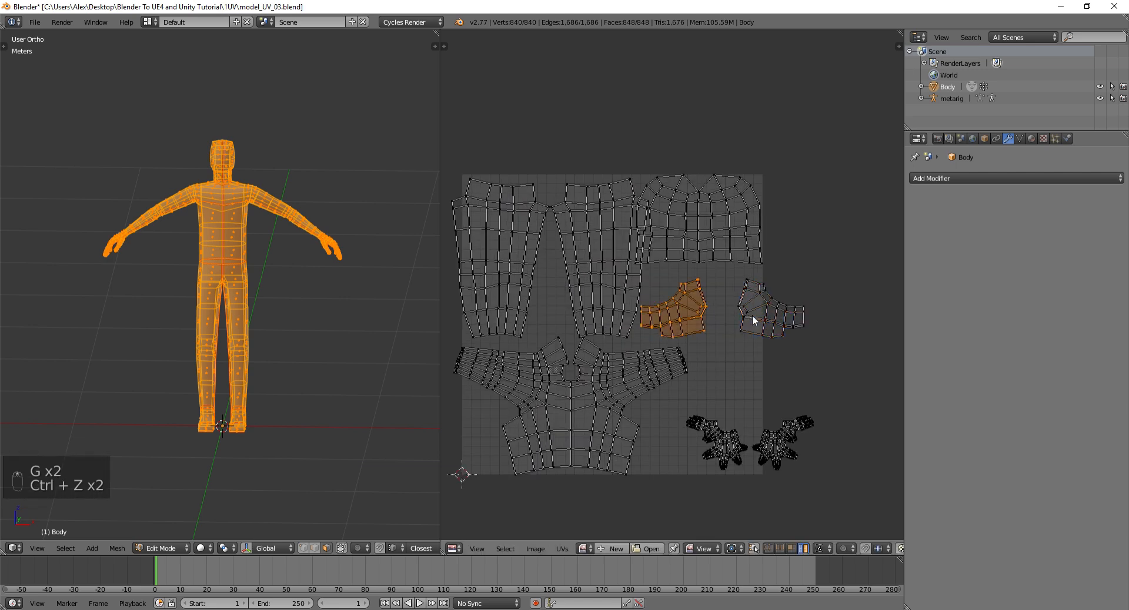
# - Select every island except the head and scale them down together to make room in the UV square
pyautogui.rightClick(592, 288)
pyautogui.keyDown('shift'); pyautogui.rightClick(493, 323); pyautogui.keyUp('shift')
pyautogui.keyDown('shift'); pyautogui.rightClick(578, 396); pyautogui.keyUp('shift')
pyautogui.keyDown('shift'); pyautogui.rightClick(677, 313); pyautogui.keyUp('shift')
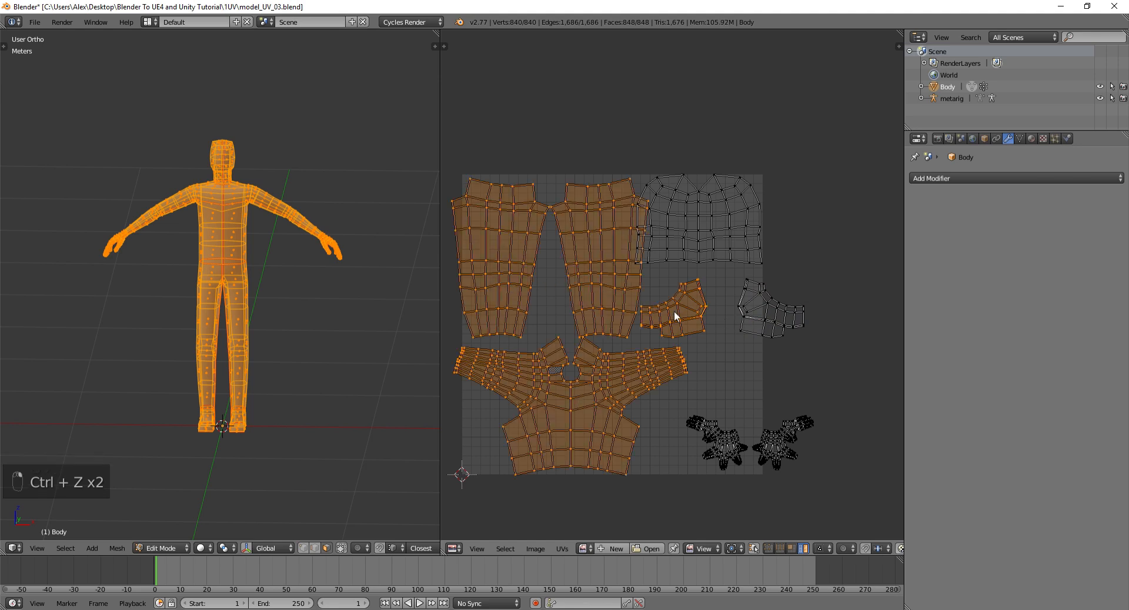
pyautogui.keyDown('shift'); pyautogui.rightClick(765, 311); pyautogui.keyUp('shift')
pyautogui.keyDown('shift'); pyautogui.rightClick(720, 442); pyautogui.keyUp('shift')
pyautogui.keyDown('shift'); pyautogui.rightClick(768, 438); pyautogui.keyUp('shift')
pyautogui.press('s')
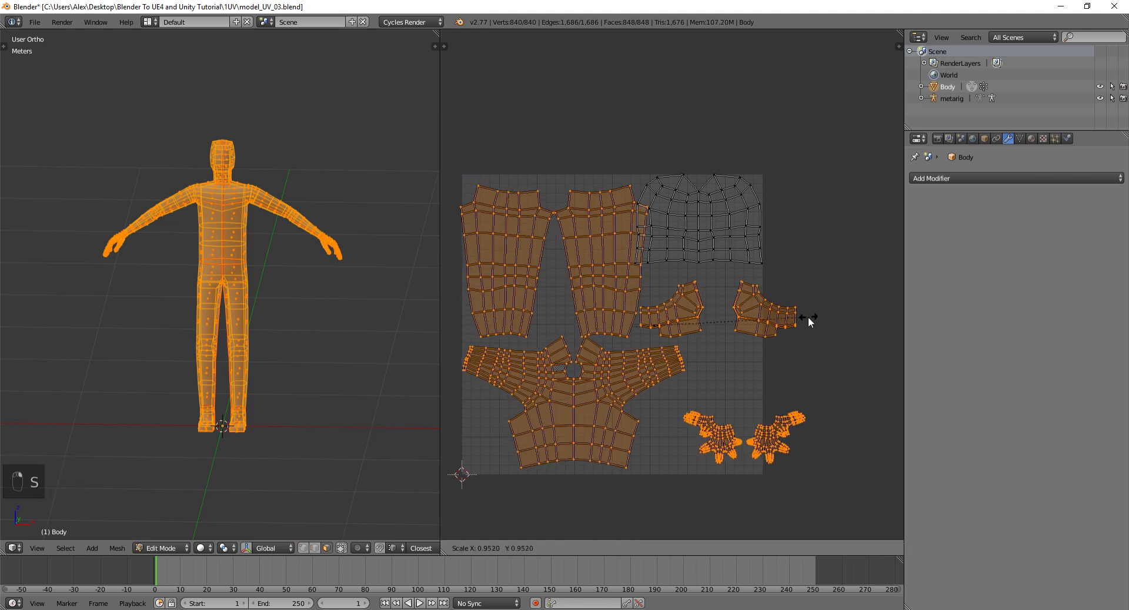
pyautogui.click(777, 330)
# - Move the reduced islands inside the UV square and fine-tune their common scale
pyautogui.press('g')
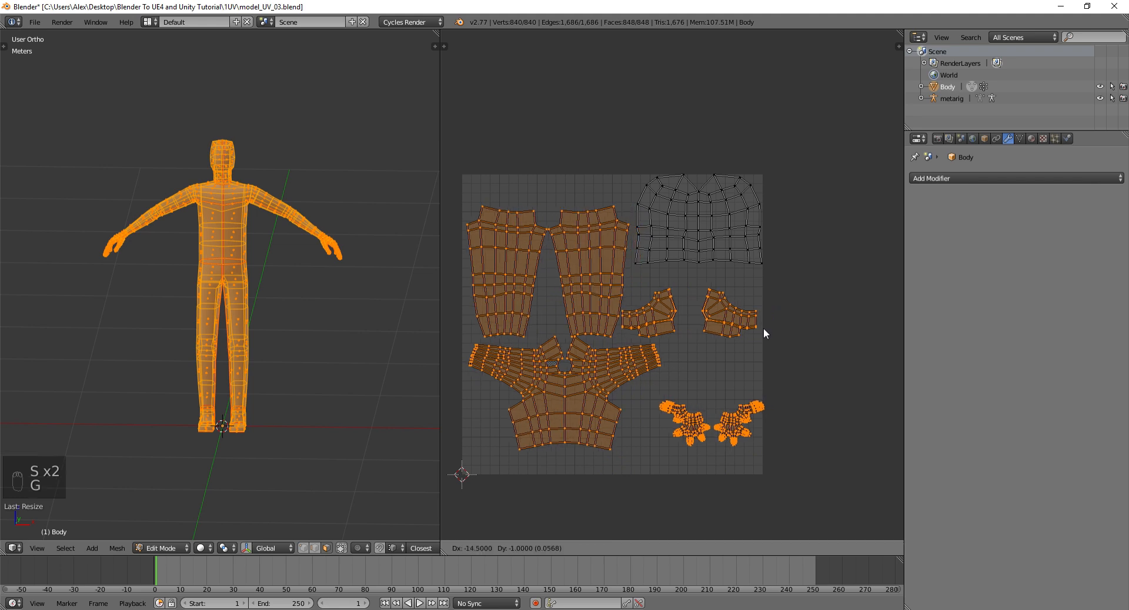
pyautogui.click(761, 327)
pyautogui.press('s')
pyautogui.click(803, 308)
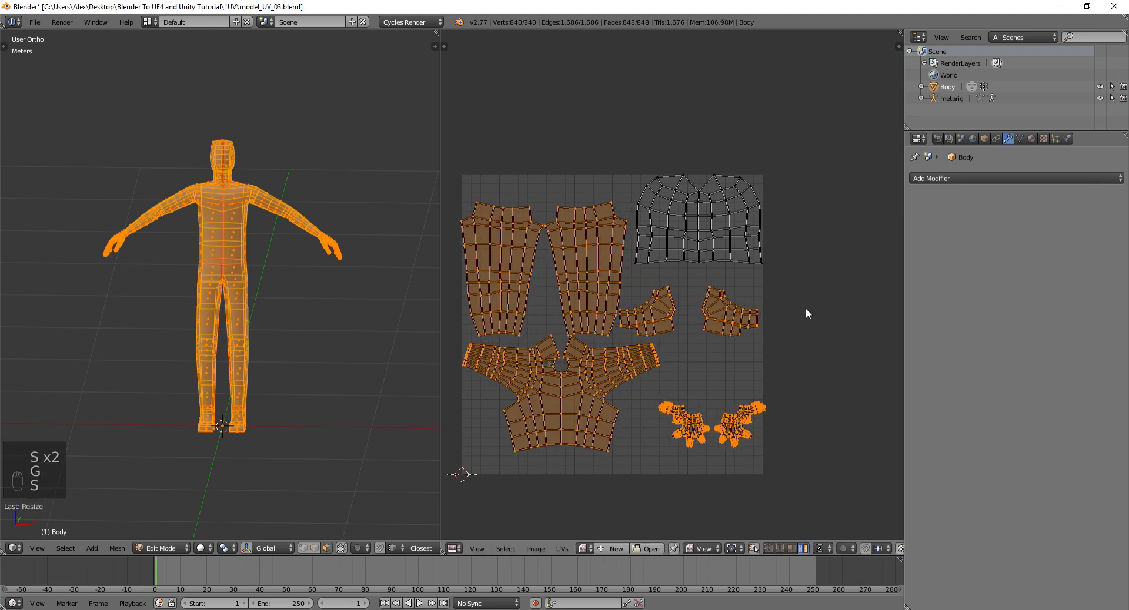
# - Move both leg islands up to the UV square's upper edge and shift the one beside the head slightly outward
pyautogui.rightClick(507, 276)
pyautogui.keyDown('shift'); pyautogui.rightClick(598, 259); pyautogui.keyUp('shift')
pyautogui.press('g')
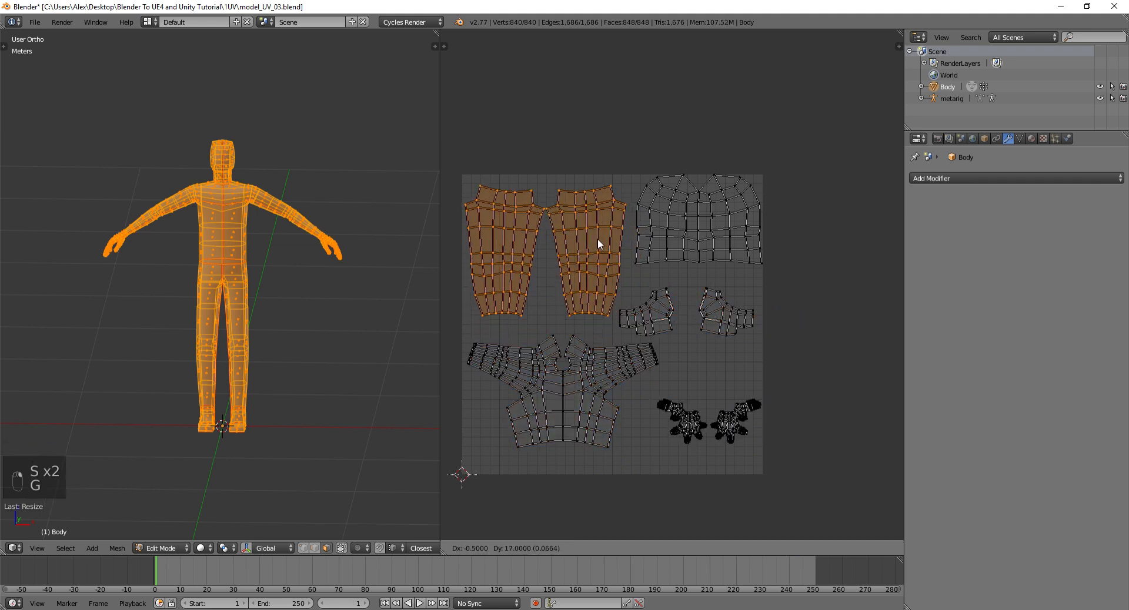
pyautogui.click(597, 232)
pyautogui.rightClick(598, 232)
pyautogui.press('g')
pyautogui.click(605, 231)
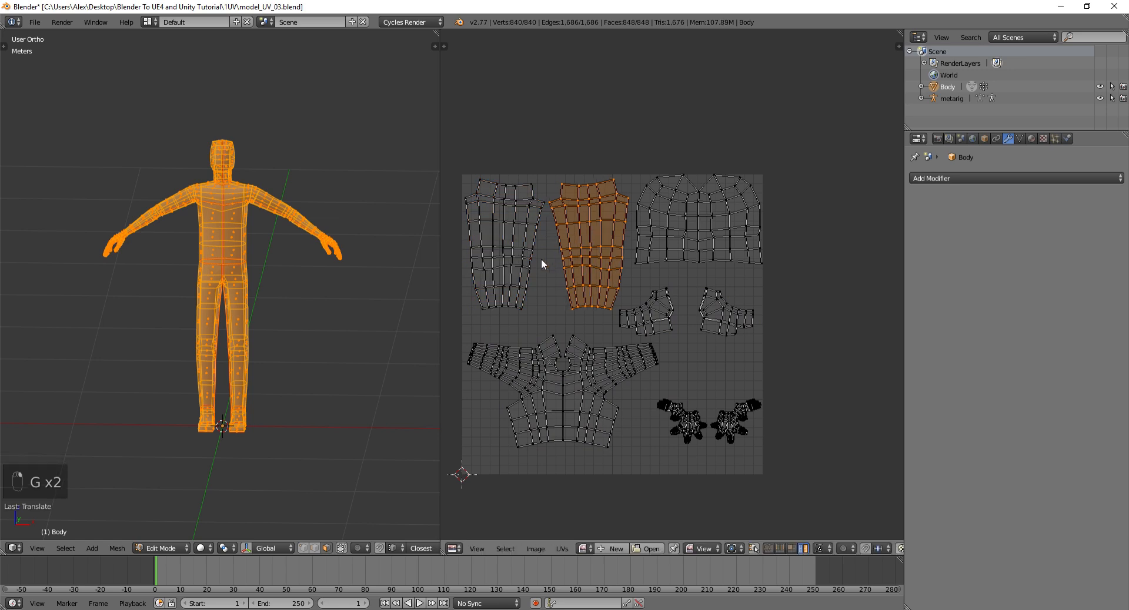
# - Select both leg islands with the torso island, enlarge them slightly and reposition them within the UV square
pyautogui.rightClick(569, 382)
pyautogui.keyDown('shift'); pyautogui.rightClick(589, 280); pyautogui.keyUp('shift')
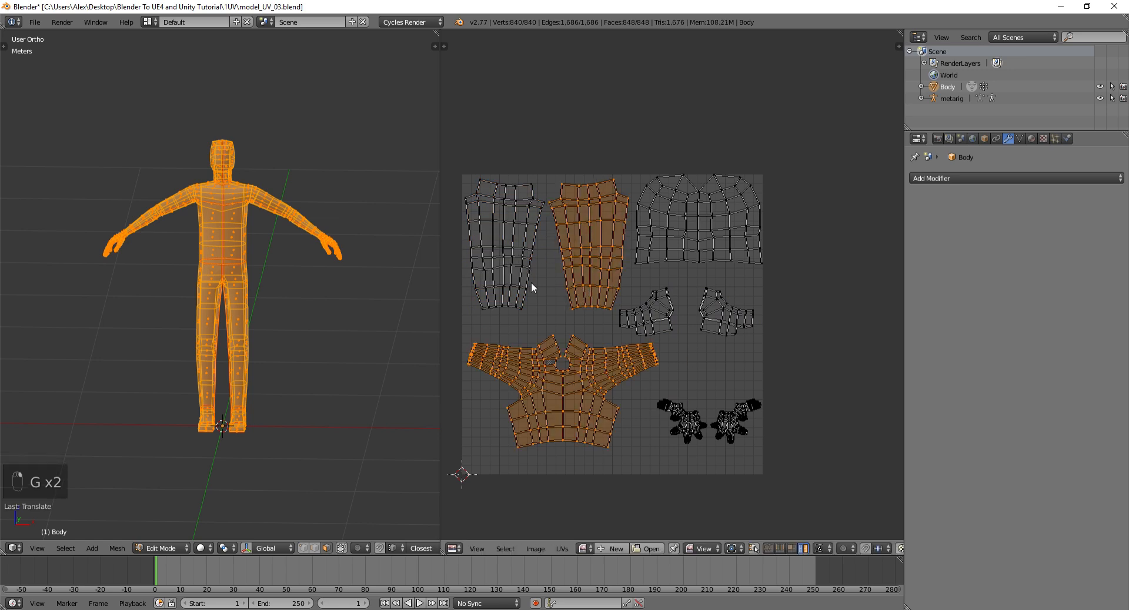
pyautogui.rightClick(513, 282)
pyautogui.keyDown('shift'); pyautogui.rightClick(617, 273); pyautogui.keyUp('shift')
pyautogui.keyDown('shift'); pyautogui.rightClick(653, 356); pyautogui.keyUp('shift')
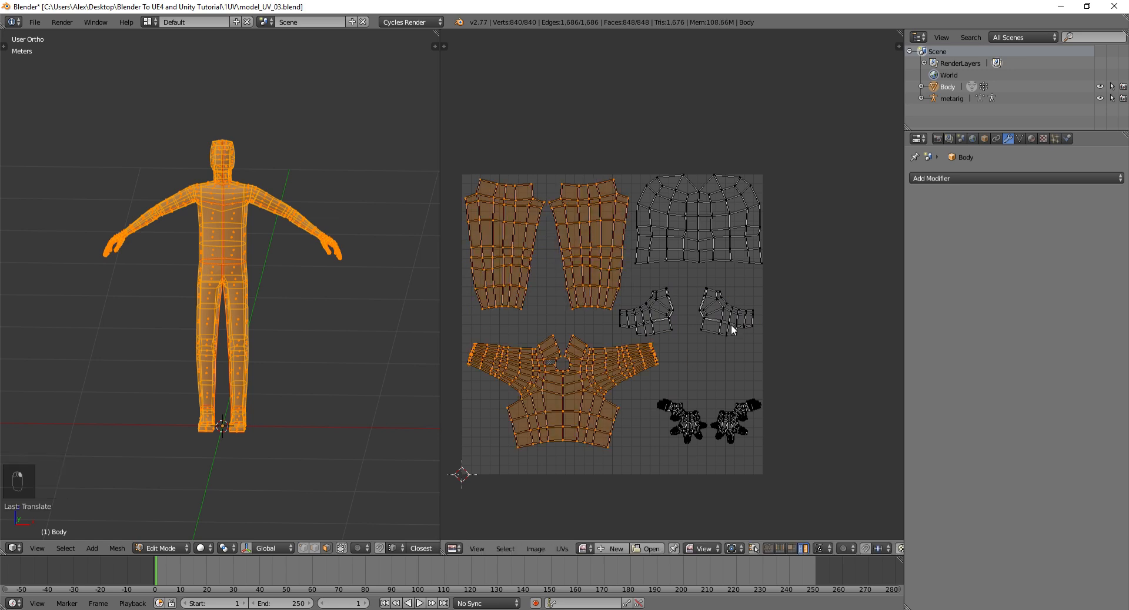
pyautogui.press('s')
pyautogui.click(765, 314)
pyautogui.press('g')
pyautogui.click(768, 315)
pyautogui.rightClick(576, 391)
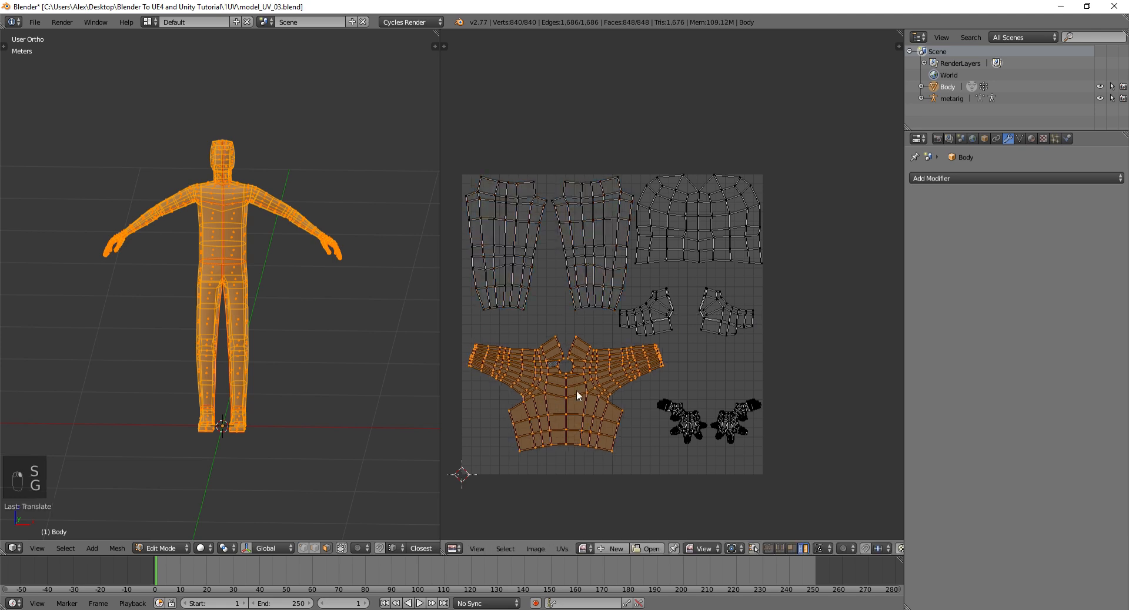
pyautogui.keyDown('shift'); pyautogui.rightClick(729, 311); pyautogui.keyUp('shift')
pyautogui.press('g')
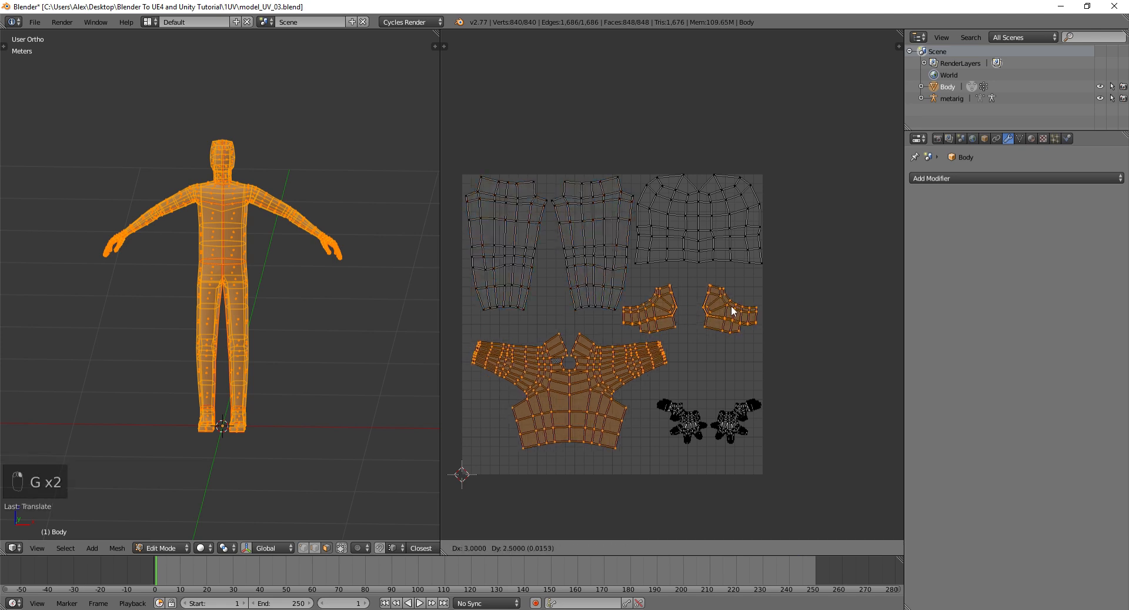
pyautogui.rightClick(732, 306)
# - Move each foot island separately up closer beneath the head island, keeping the pair side by side
pyautogui.rightClick(664, 311)
pyautogui.press('g')
pyautogui.click(712, 301)
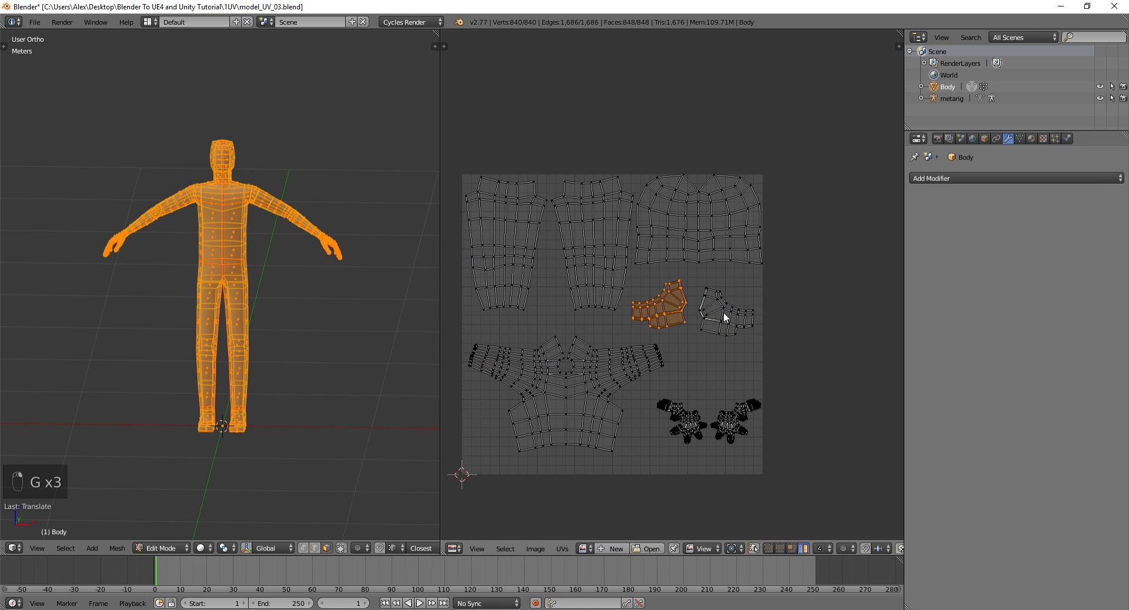
pyautogui.keyDown('shift'); pyautogui.rightClick(724, 309); pyautogui.keyUp('shift')
pyautogui.press('g')
pyautogui.rightClick(728, 302)
pyautogui.rightClick(725, 306)
pyautogui.press('g')
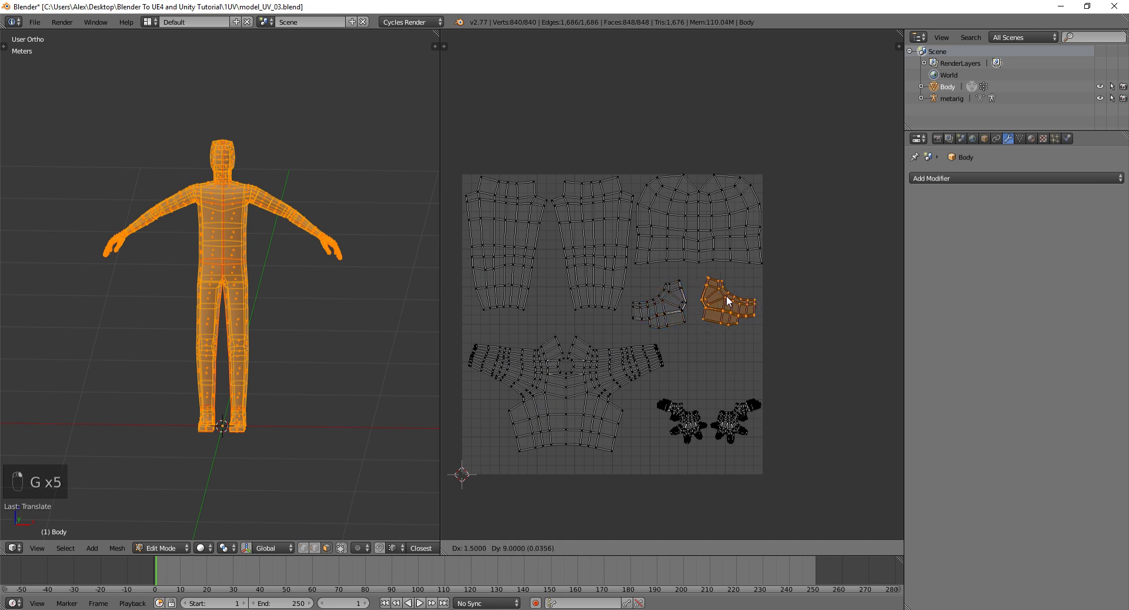
pyautogui.click(726, 296)
pyautogui.press('s')
pyautogui.click(762, 293)
pyautogui.hotkey('ctrl', 'l')
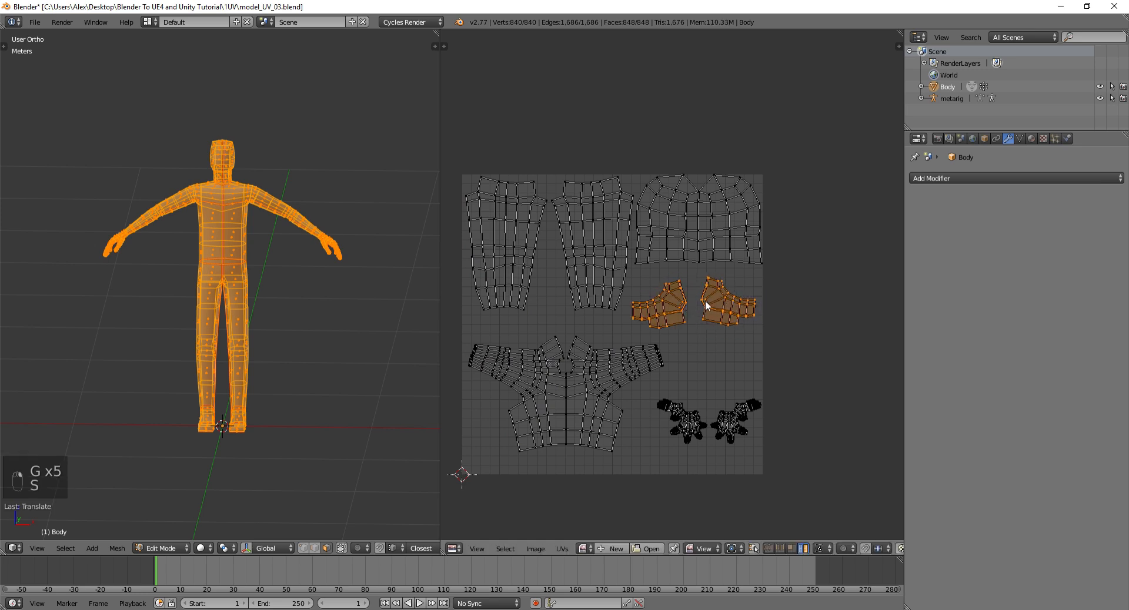
# - Select both hand islands and enlarge them together
pyautogui.rightClick(700, 416)
pyautogui.hotkey('ctrl', 'l')
pyautogui.keyDown('shift'); pyautogui.rightClick(735, 411); pyautogui.keyUp('shift')
pyautogui.hotkey('ctrl', 'l')
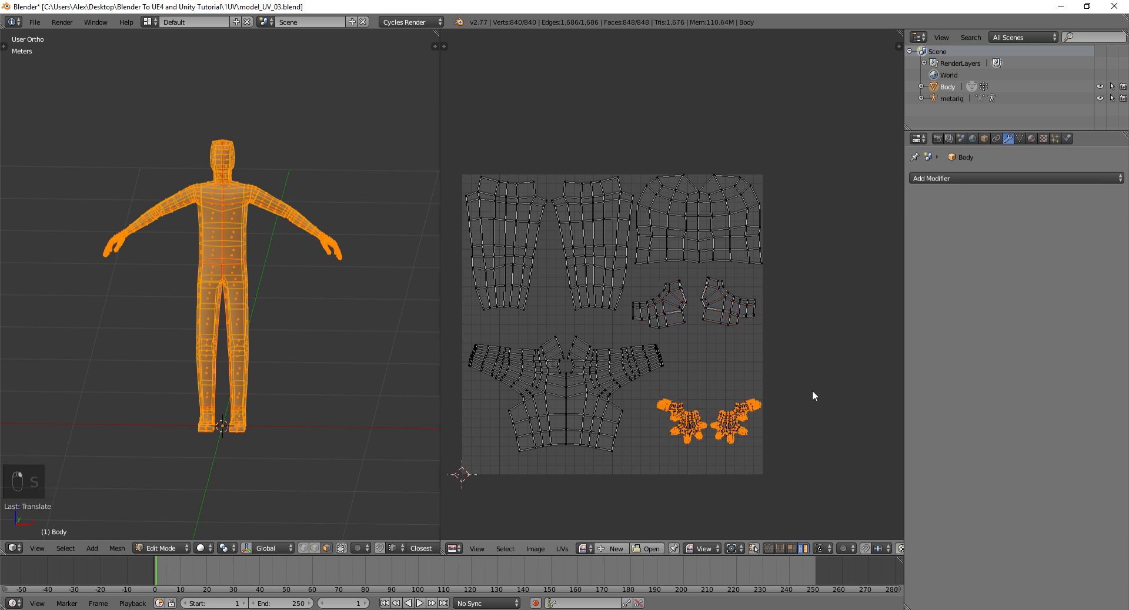
pyautogui.press('s')
pyautogui.click(851, 386)
# - Reposition the enlarged hand islands inside the UV square's lower corner beside the torso and fine-tune their scale
pyautogui.press('g')
pyautogui.click(833, 388)
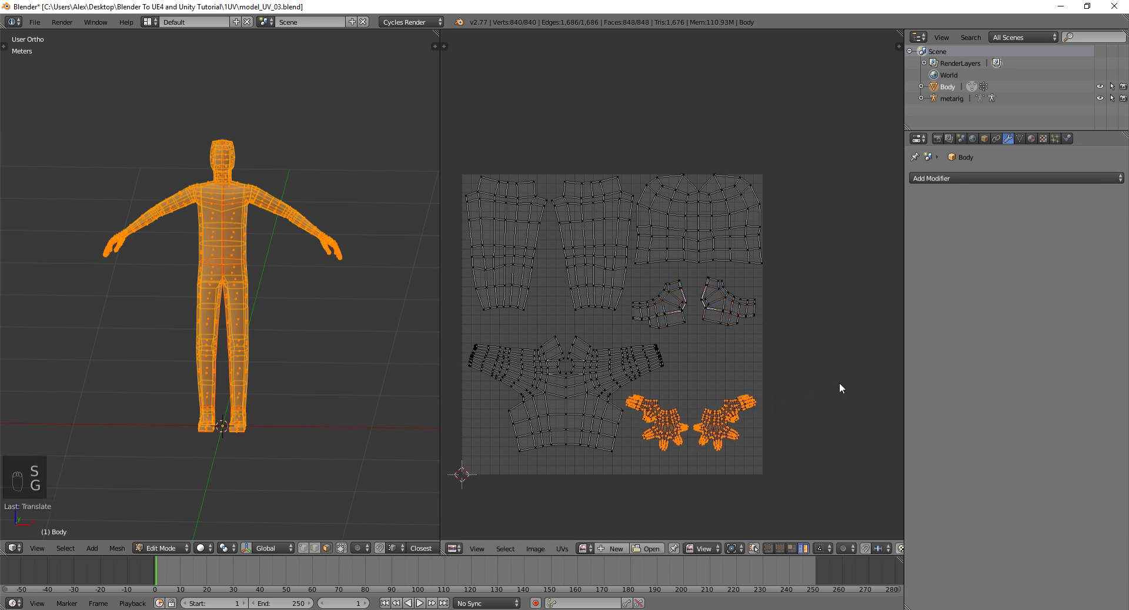
pyautogui.press('g')
pyautogui.click(845, 389)
pyautogui.press('s')
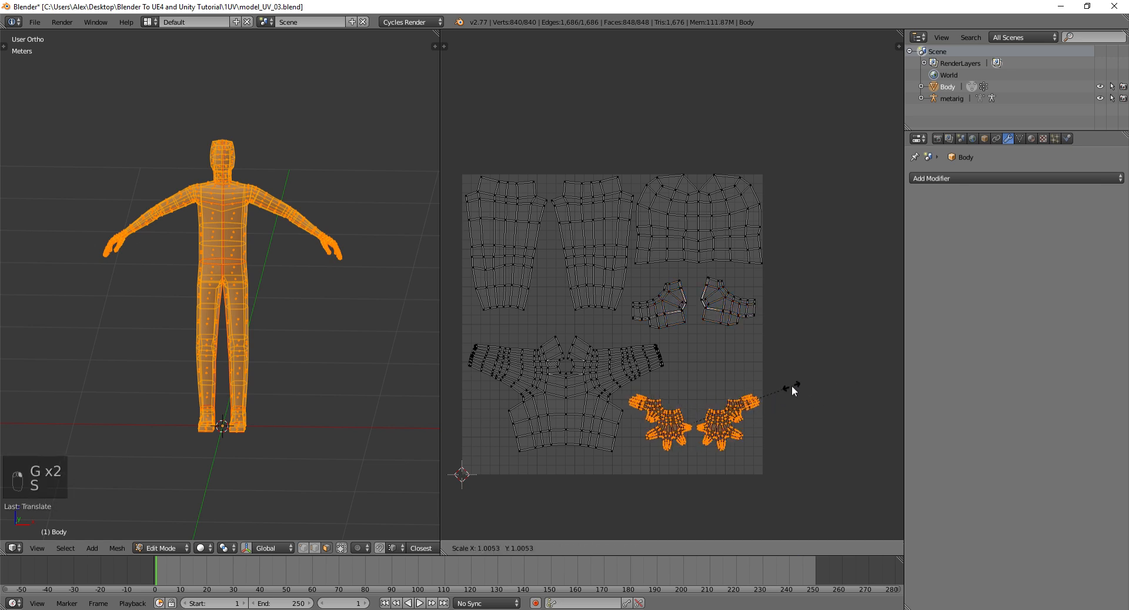
pyautogui.click(792, 385)
# - Select the torso and both leg islands and enlarge them together slightly
pyautogui.rightClick(562, 365)
pyautogui.keyDown('shift'); pyautogui.rightClick(584, 278); pyautogui.keyUp('shift')
pyautogui.keyDown('shift'); pyautogui.rightClick(528, 275); pyautogui.keyUp('shift')
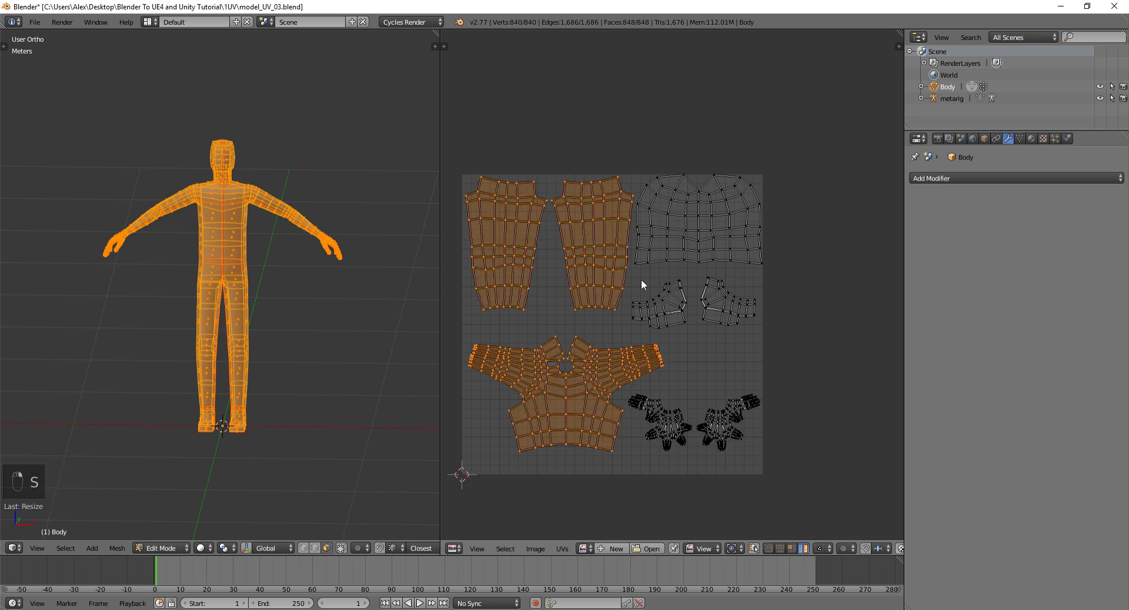
pyautogui.press('s')
pyautogui.click(681, 286)
# - Move both leg islands down, closer to the torso island
pyautogui.rightClick(572, 275)
pyautogui.keyDown('shift'); pyautogui.rightClick(532, 272); pyautogui.keyUp('shift')
pyautogui.press('g')
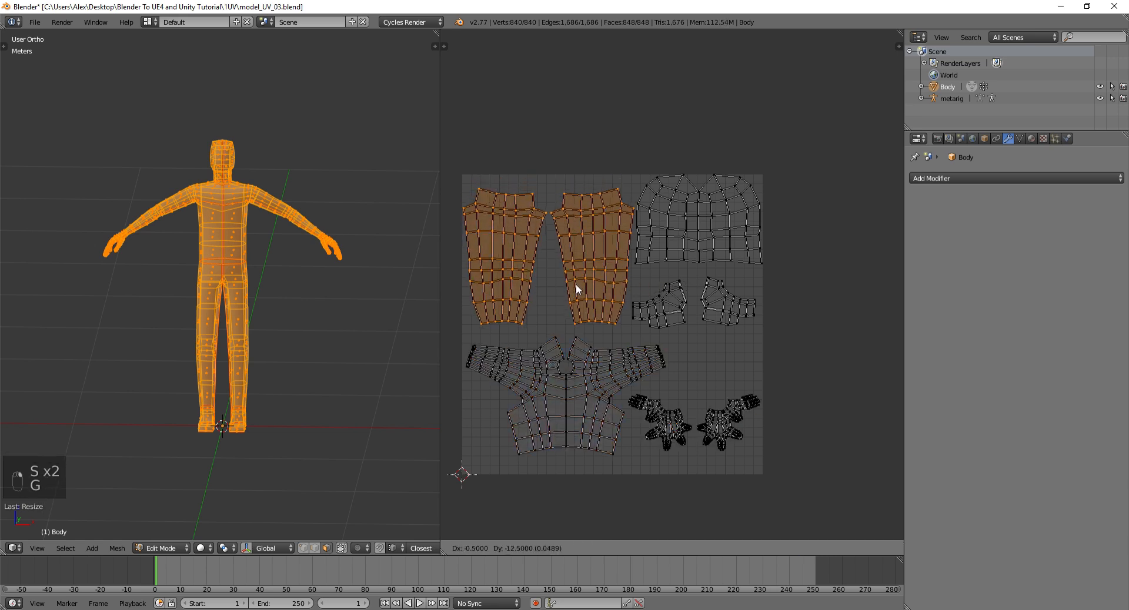
pyautogui.click(577, 292)
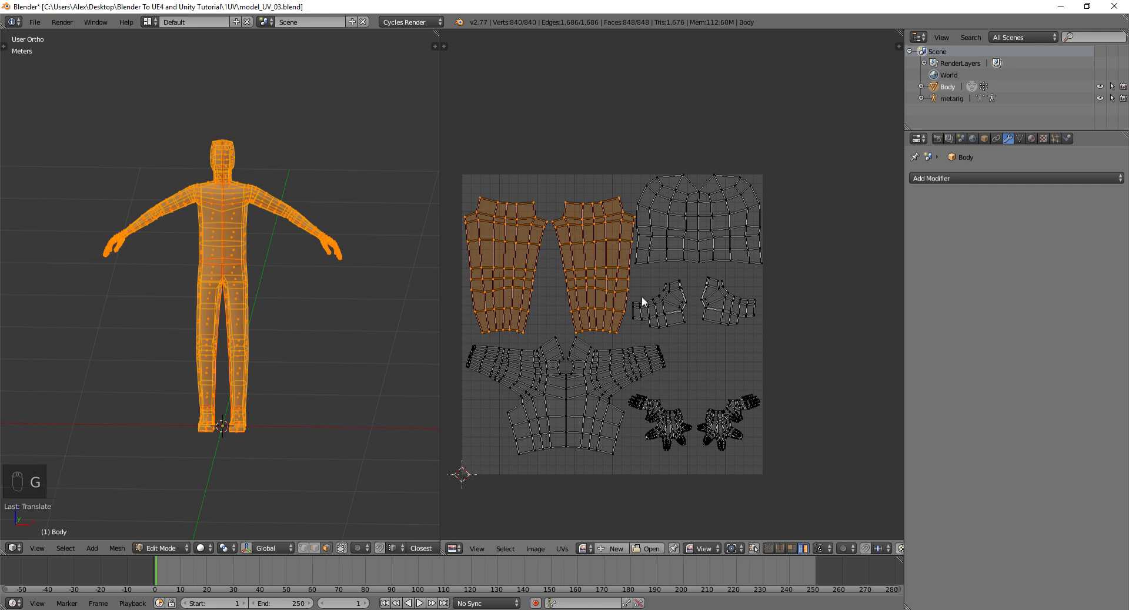
# - Add the torso and both foot islands to the leg selection and fine-tune their common scale
pyautogui.keyDown('shift'); pyautogui.rightClick(614, 361); pyautogui.keyUp('shift')
pyautogui.keyDown('shift'); pyautogui.rightClick(685, 307); pyautogui.keyUp('shift')
pyautogui.keyDown('shift'); pyautogui.rightClick(719, 302); pyautogui.keyUp('shift')
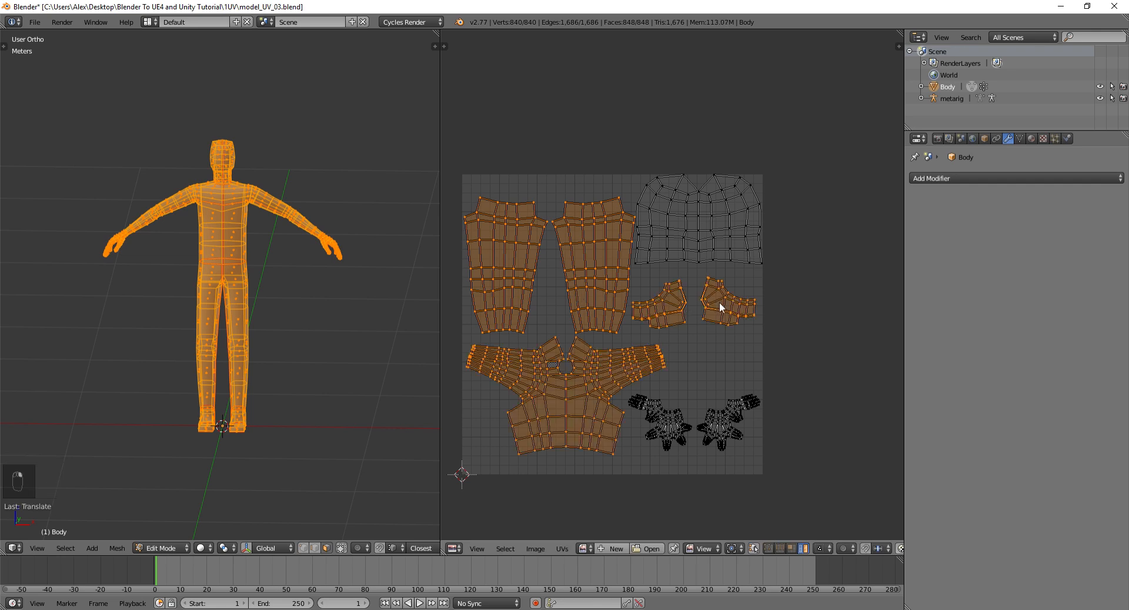
pyautogui.press('s')
pyautogui.click(771, 303)
# - Shift both hand islands slightly down within the UV square and clear the selection
pyautogui.rightClick(665, 406)
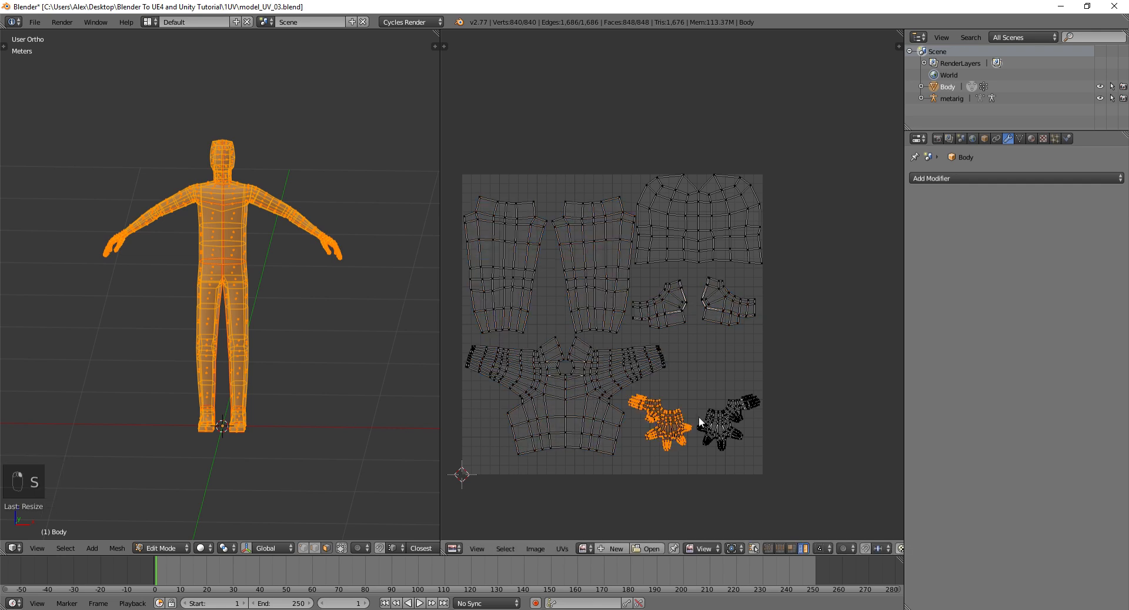
pyautogui.rightClick(726, 418)
pyautogui.keyDown('shift'); pyautogui.rightClick(680, 421); pyautogui.keyUp('shift')
pyautogui.press('g')
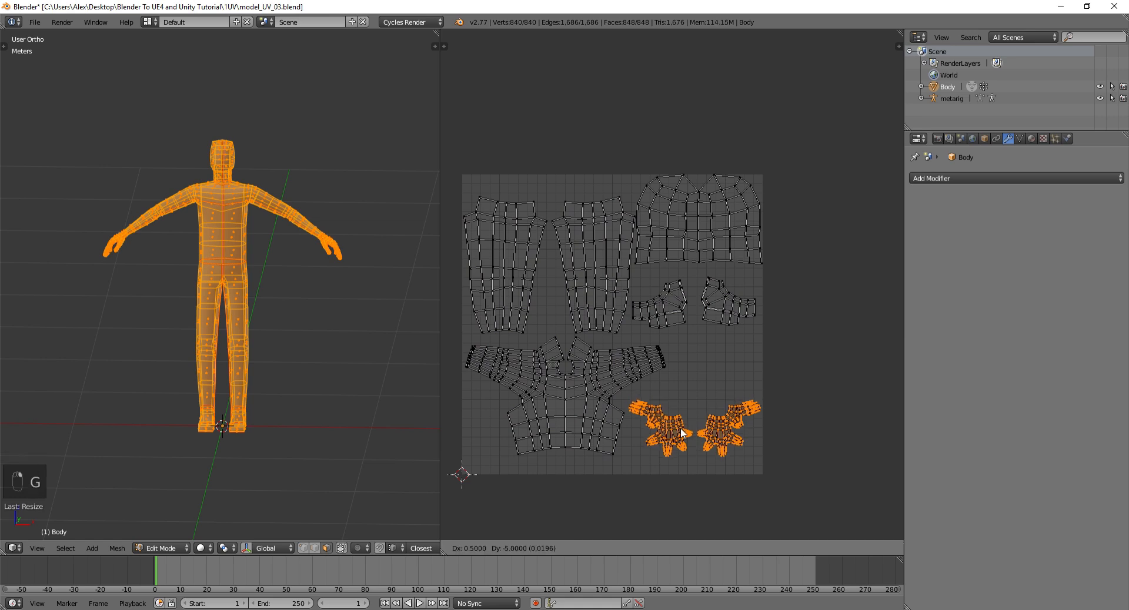
pyautogui.rightClick(680, 429)
pyautogui.press('a')
# - Move the head island slightly down from the UV square's upper edge
pyautogui.rightClick(749, 219)
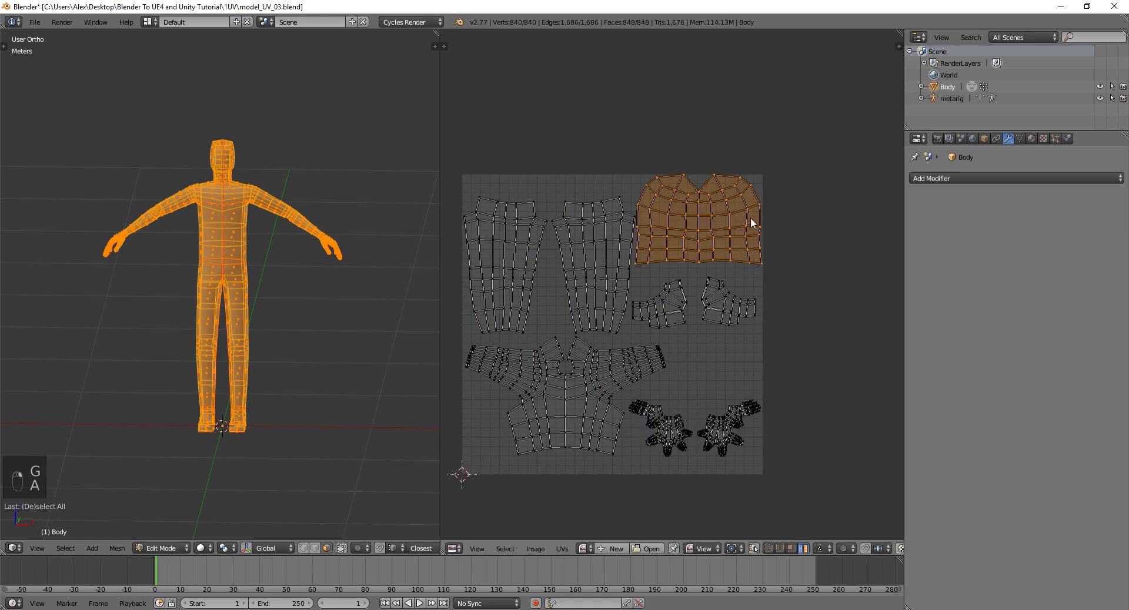
pyautogui.press('g')
pyautogui.click(749, 224)
pyautogui.rightClick(627, 234)
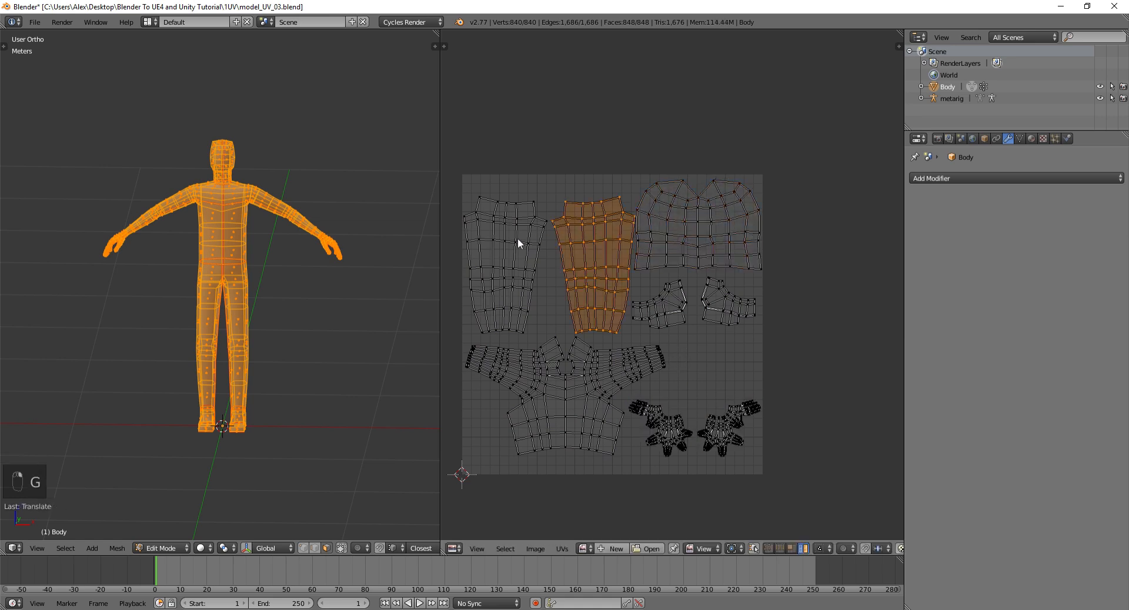
pyautogui.keyDown('shift'); pyautogui.rightClick(517, 238); pyautogui.keyUp('shift')
pyautogui.rightClick(686, 323)
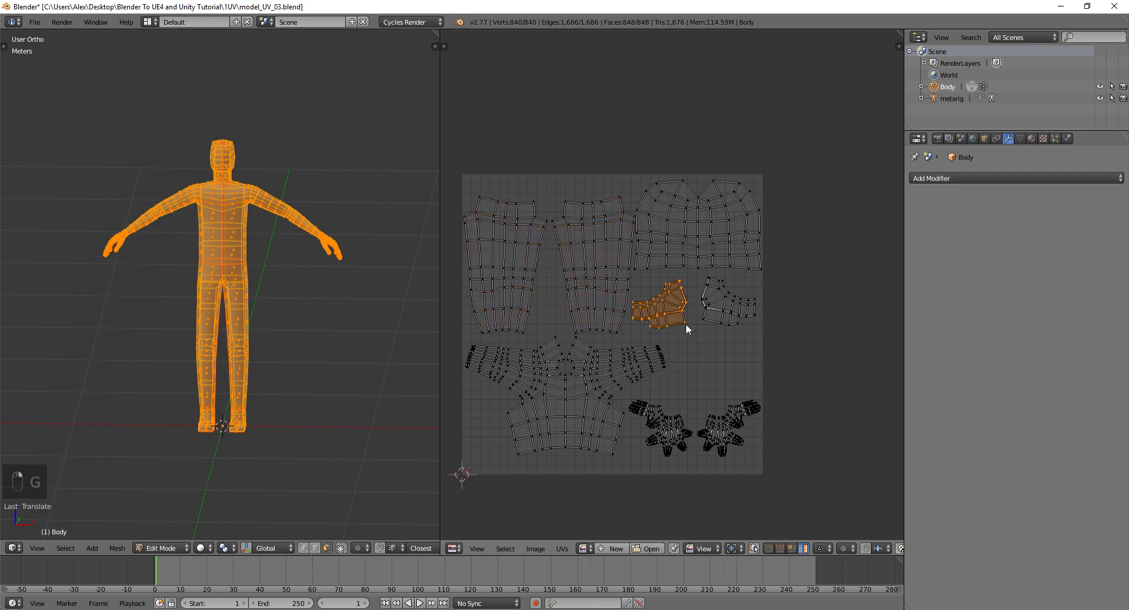
# - Try moving both hand islands outside the UV square and placing the head island in the freed lower corner
pyautogui.rightClick(713, 433)
pyautogui.press('g')
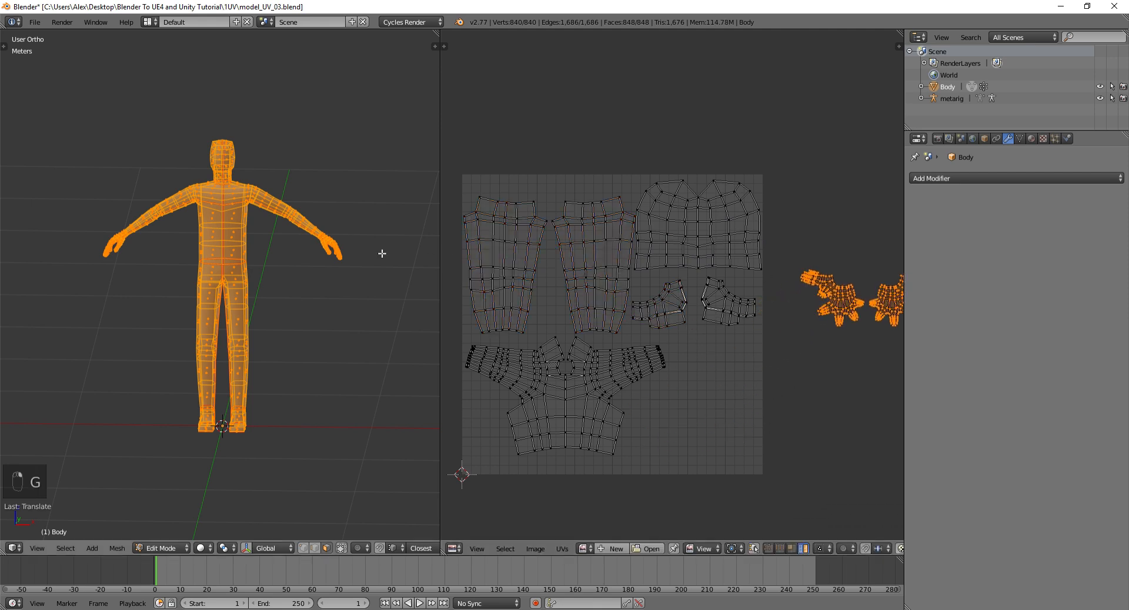
pyautogui.click(383, 252)
pyautogui.rightClick(690, 245)
pyautogui.press('g')
pyautogui.click(693, 453)
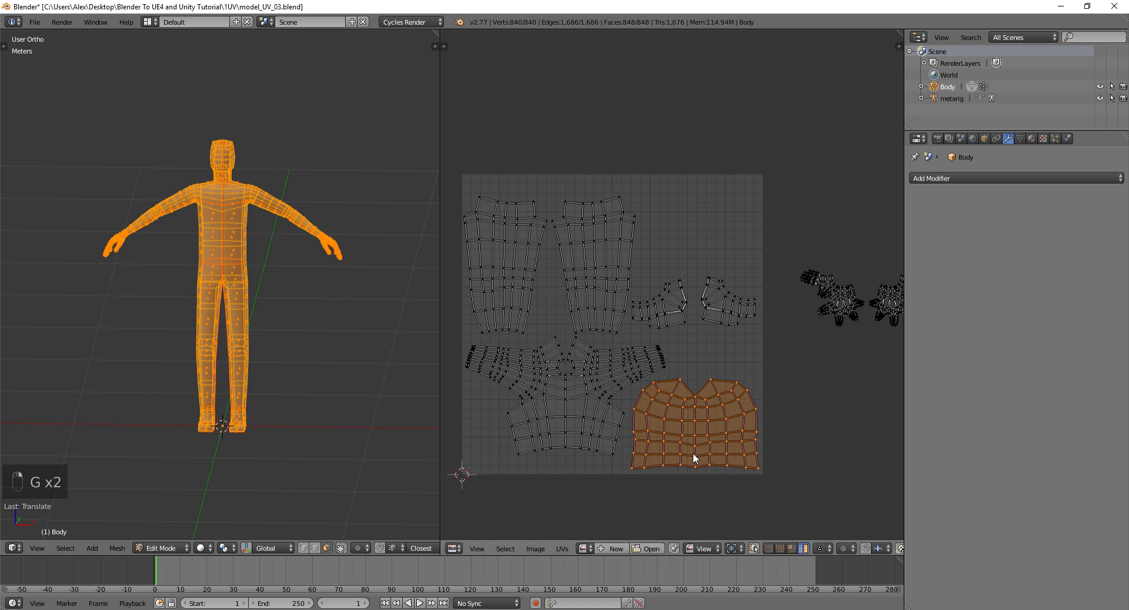
# - Move both hand islands farther away from the UV square
pyautogui.moveTo(809, 303); pyautogui.dragTo(749, 359, button='middle')
pyautogui.rightClick(781, 356)
pyautogui.keyDown('shift'); pyautogui.rightClick(846, 358); pyautogui.keyUp('shift')
pyautogui.press('g')
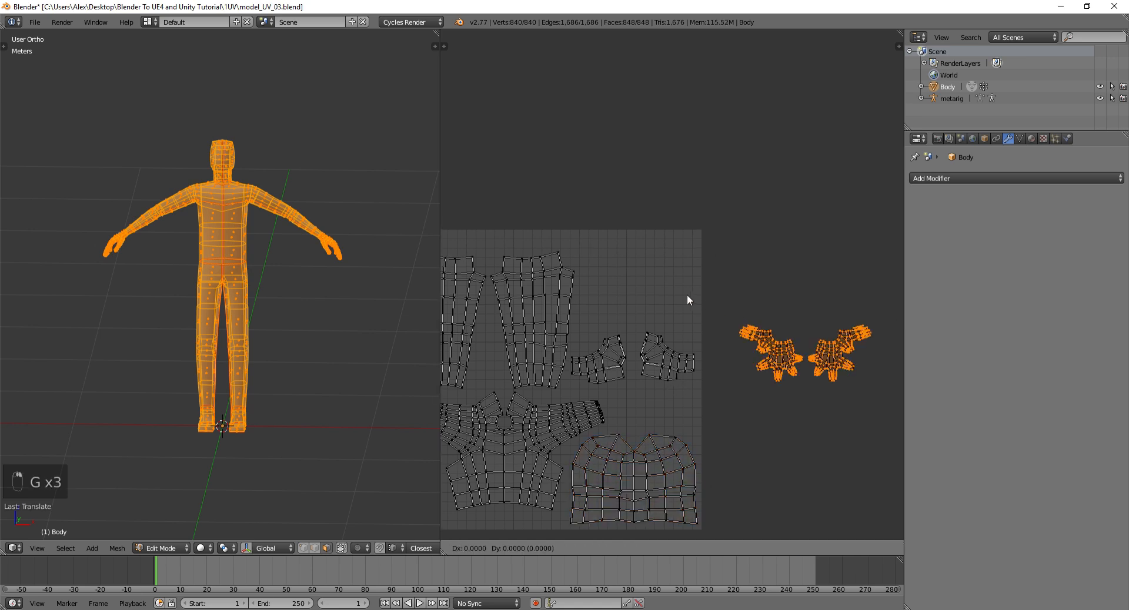
pyautogui.click(746, 323)
# - Try placing both foot islands at the UV square's upper edge, beside the leg islands
pyautogui.rightClick(650, 341)
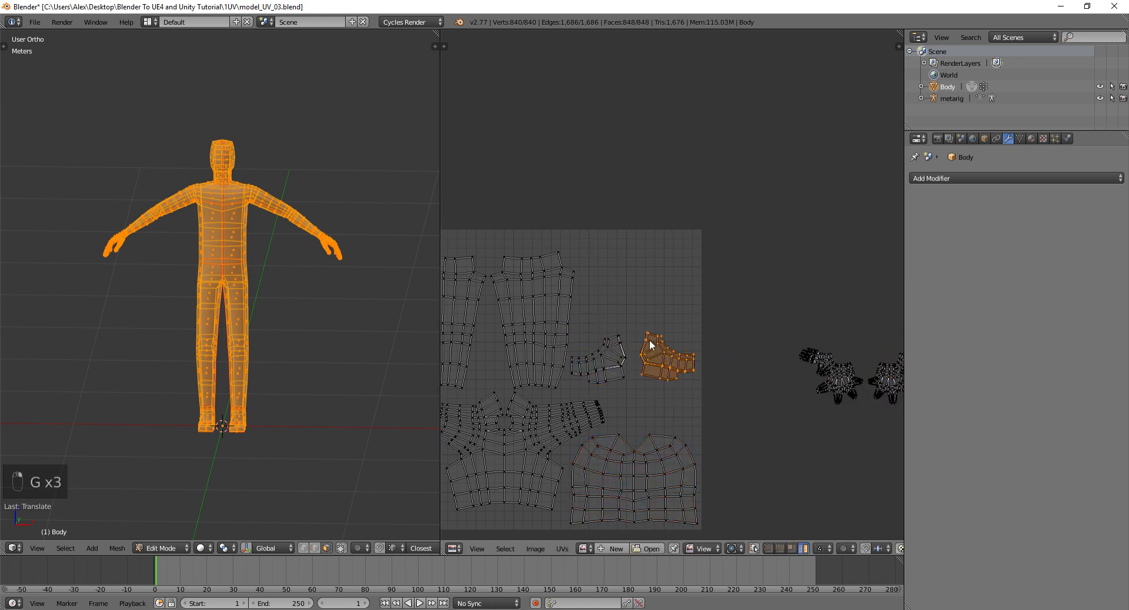
pyautogui.keyDown('shift'); pyautogui.rightClick(624, 338); pyautogui.keyUp('shift')
pyautogui.press('g')
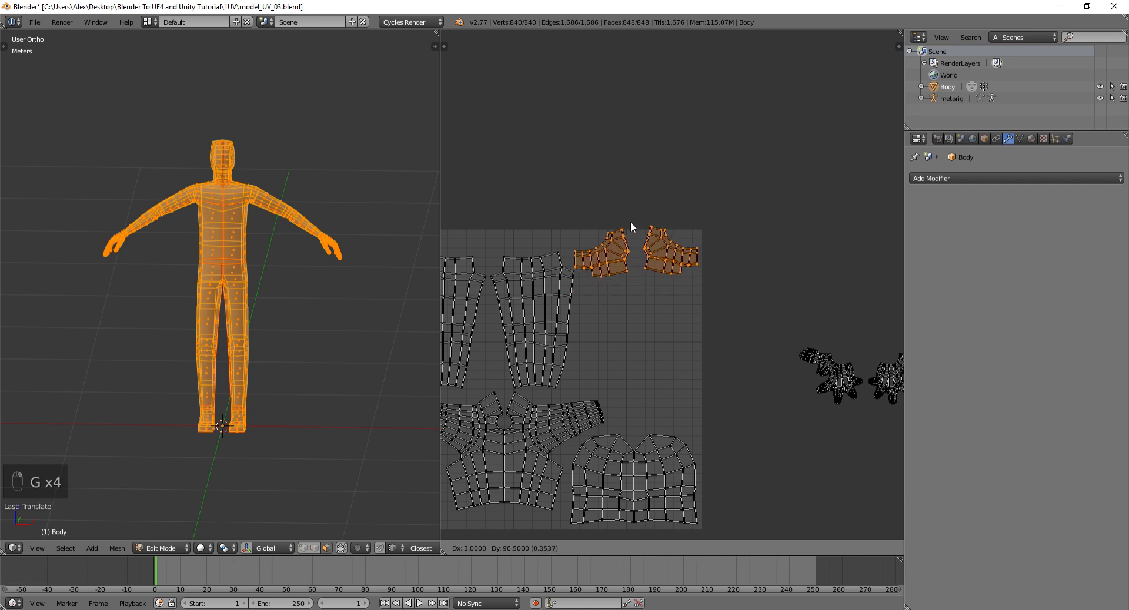
pyautogui.click(633, 232)
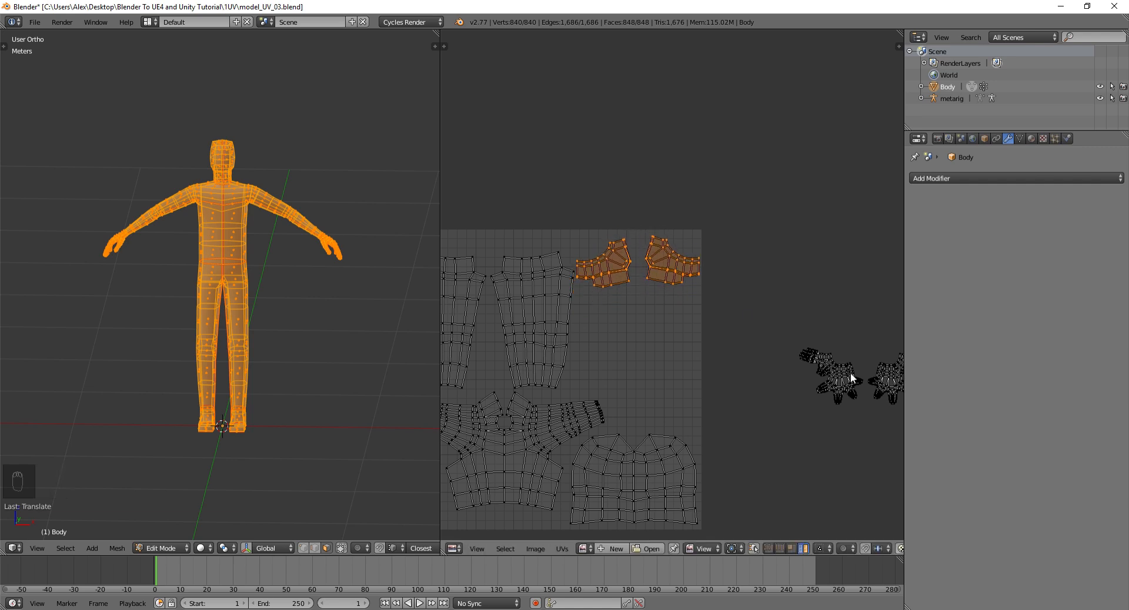
# - Try placing both hand islands in the gap between the foot islands and the head island
pyautogui.rightClick(851, 373)
pyautogui.keyDown('shift'); pyautogui.rightClick(887, 375); pyautogui.keyUp('shift')
pyautogui.press('g')
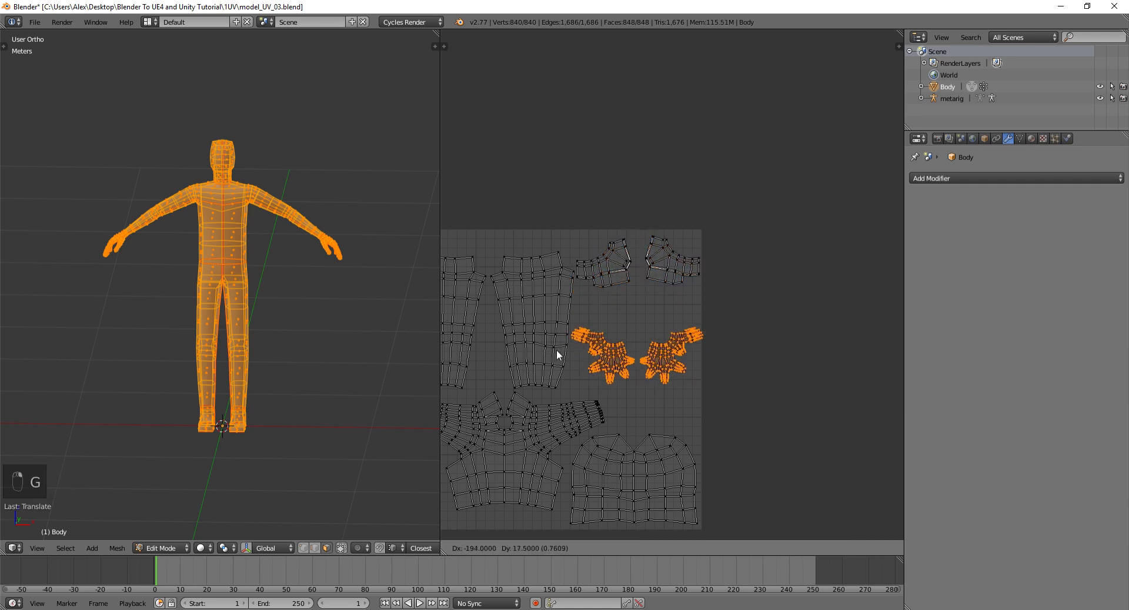
pyautogui.click(557, 350)
# - Undo the rearrangement of the head, foot and hand islands, going back to the layout with the head at the upper edge
pyautogui.scroll(2, 720, 344)
pyautogui.hotkey('ctrl', 'z')
pyautogui.hotkey('ctrl', 'z')
pyautogui.hotkey('ctrl', 'z')
pyautogui.hotkey('ctrl', 'z')
pyautogui.hotkey('ctrl', 'z')
pyautogui.hotkey('ctrl', 'z')
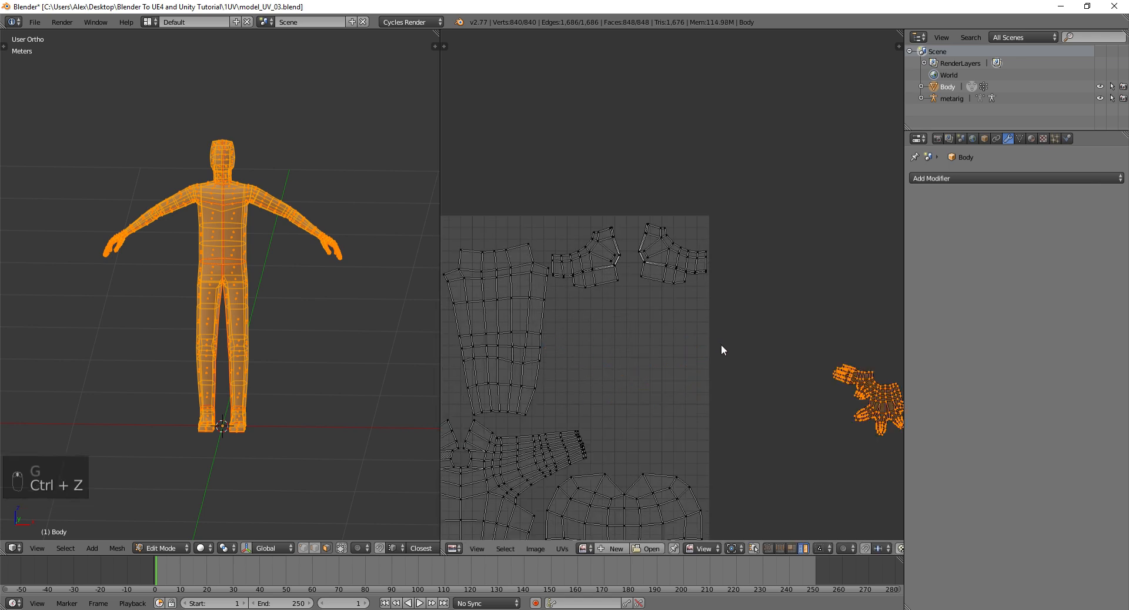
pyautogui.hotkey('ctrl', 'z')
pyautogui.hotkey('ctrl', 'z')
pyautogui.hotkey('ctrl', 'z')
pyautogui.hotkey('ctrl', 'z')
pyautogui.hotkey('ctrl', 'z')
pyautogui.hotkey('ctrl', 'z')
pyautogui.hotkey('ctrl', 'z')
pyautogui.hotkey('ctrl', 'z')
pyautogui.hotkey('ctrl', 'z')
pyautogui.hotkey('ctrl', 'z')
pyautogui.hotkey('ctrl', 'z')
pyautogui.hotkey('ctrl', 'z')
pyautogui.hotkey('ctrl', 'z')
pyautogui.hotkey('ctrl', 'z')
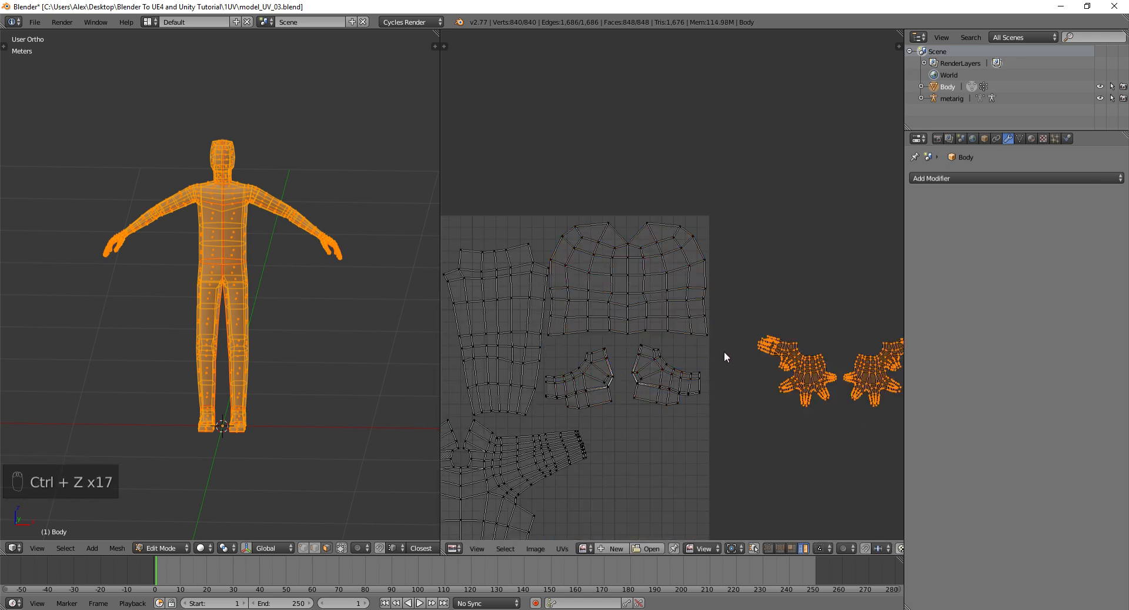
# - Move both hand islands slightly up within the lower corner of the UV square and deselect all islands
pyautogui.moveTo(629, 402); pyautogui.dragTo(650, 327, button='middle')
pyautogui.keyDown('shift'); pyautogui.rightClick(661, 447); pyautogui.keyUp('shift')
pyautogui.press('g')
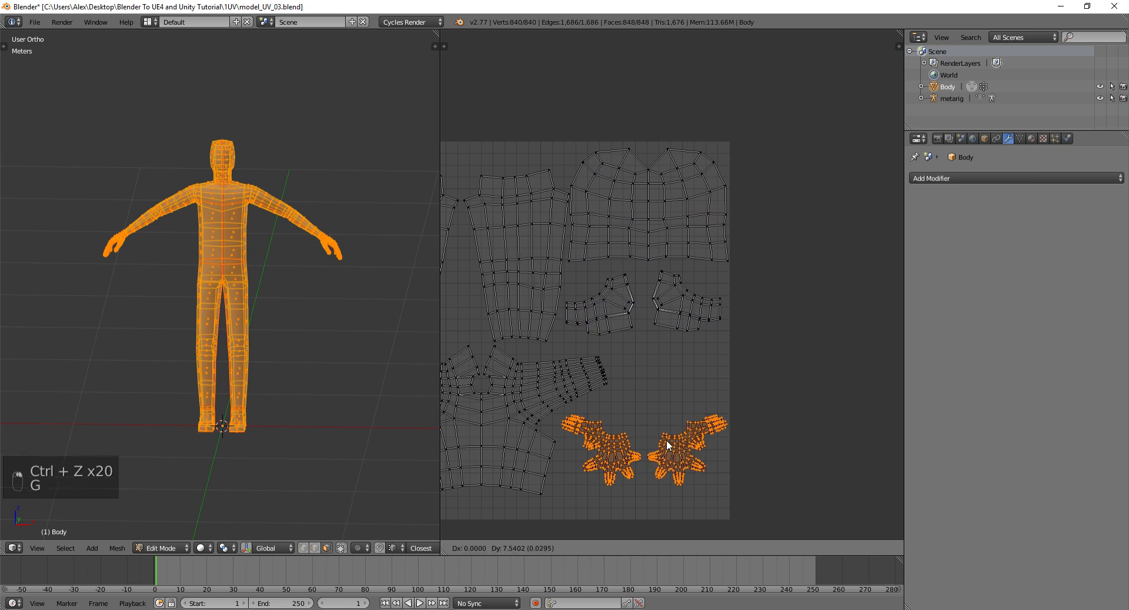
pyautogui.click(665, 441)
pyautogui.press('a')
pyautogui.moveTo(599, 350); pyautogui.dragTo(730, 362, button='middle')
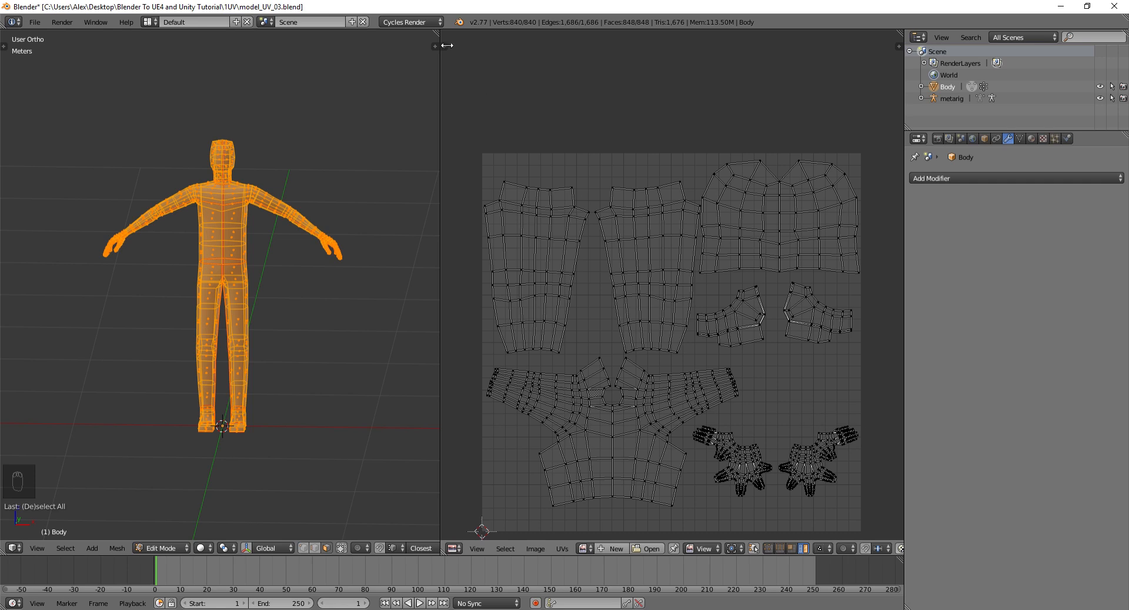
# - Expand the 3D view over the UV editor, switch the body to Object Mode and inspect the model from several sides
pyautogui.moveTo(447, 45); pyautogui.dragTo(567, 41)
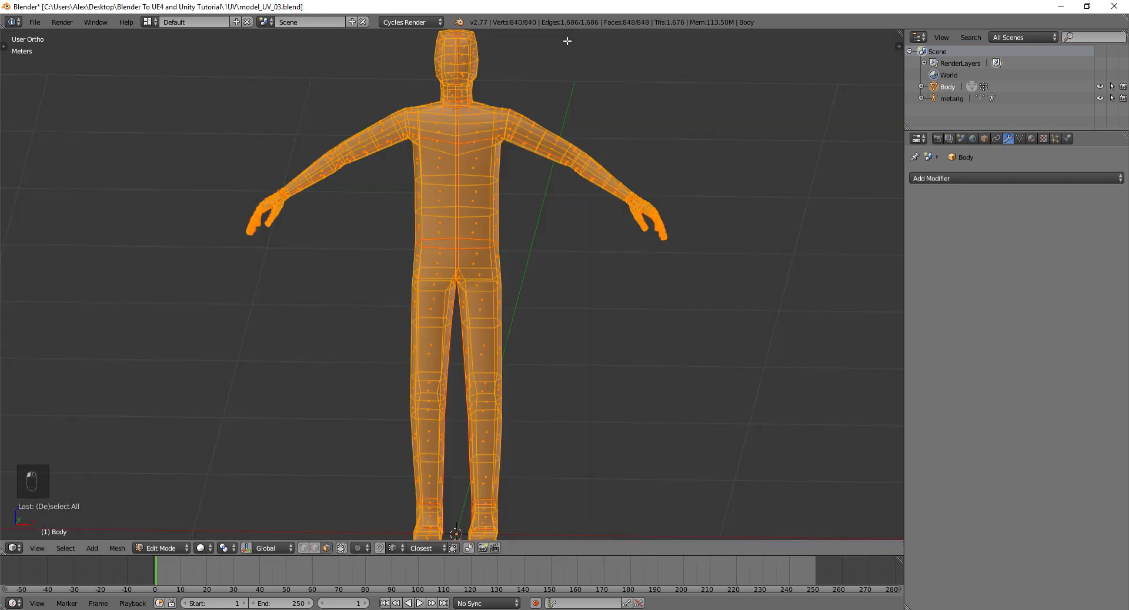
pyautogui.scroll(-3, 464, 211)
pyautogui.moveTo(448, 239); pyautogui.dragTo(420, 262, button='middle')
pyautogui.press('Tab')
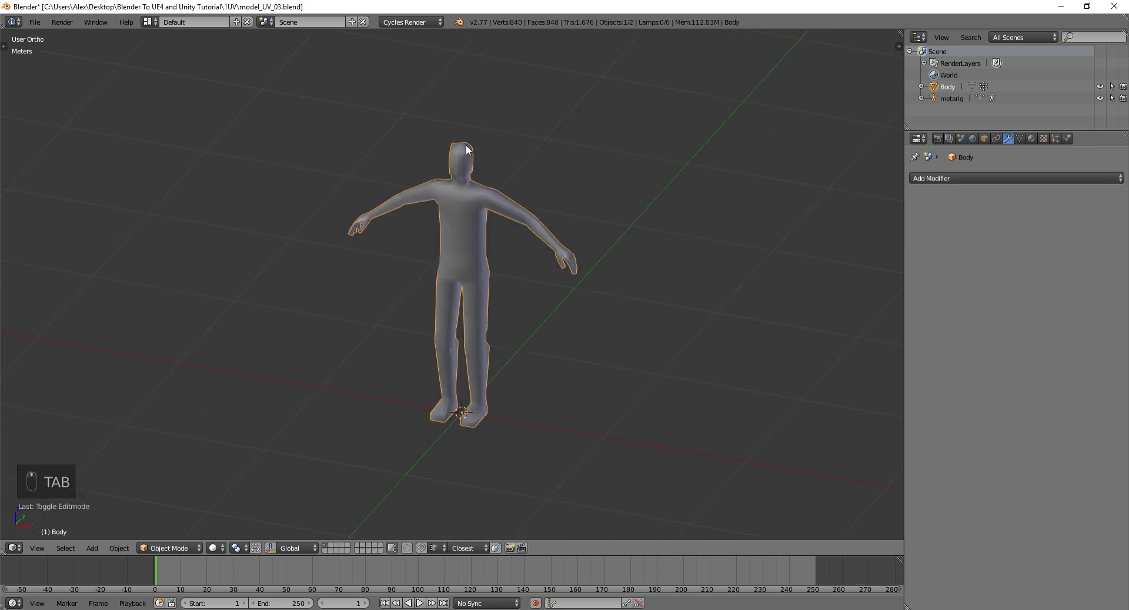
pyautogui.moveTo(461, 370); pyautogui.dragTo(528, 248, button='middle')
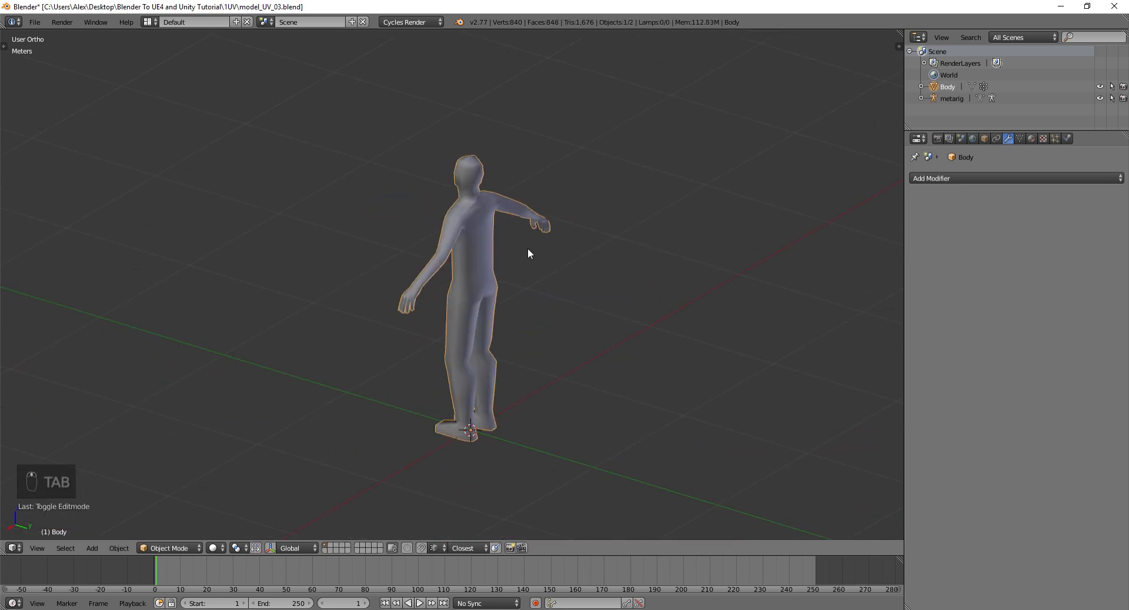
pyautogui.moveTo(476, 405); pyautogui.dragTo(541, 372, button='middle')
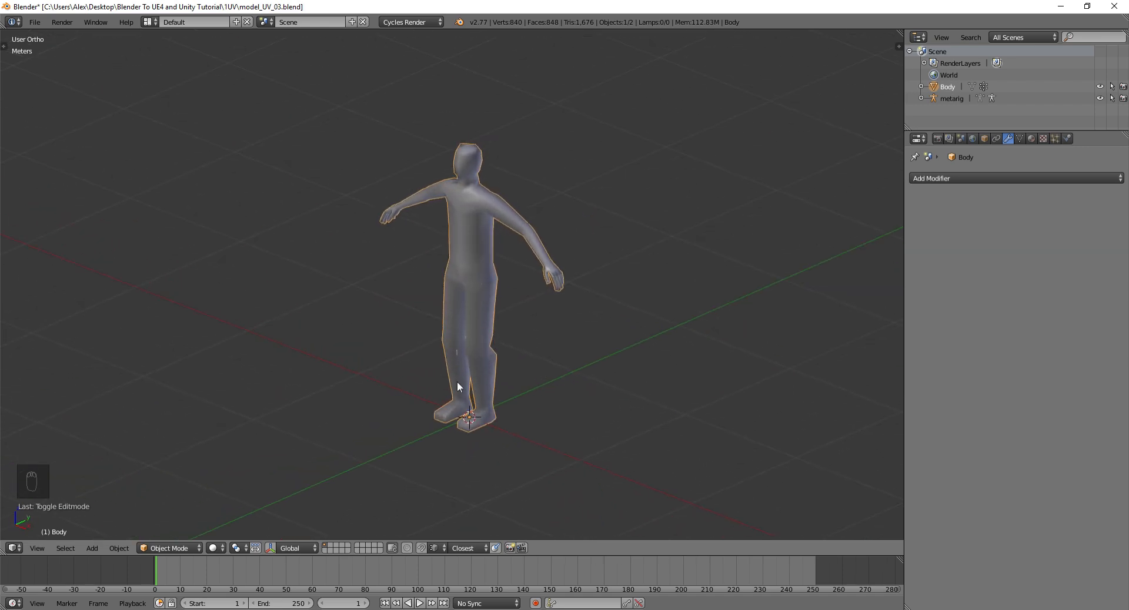